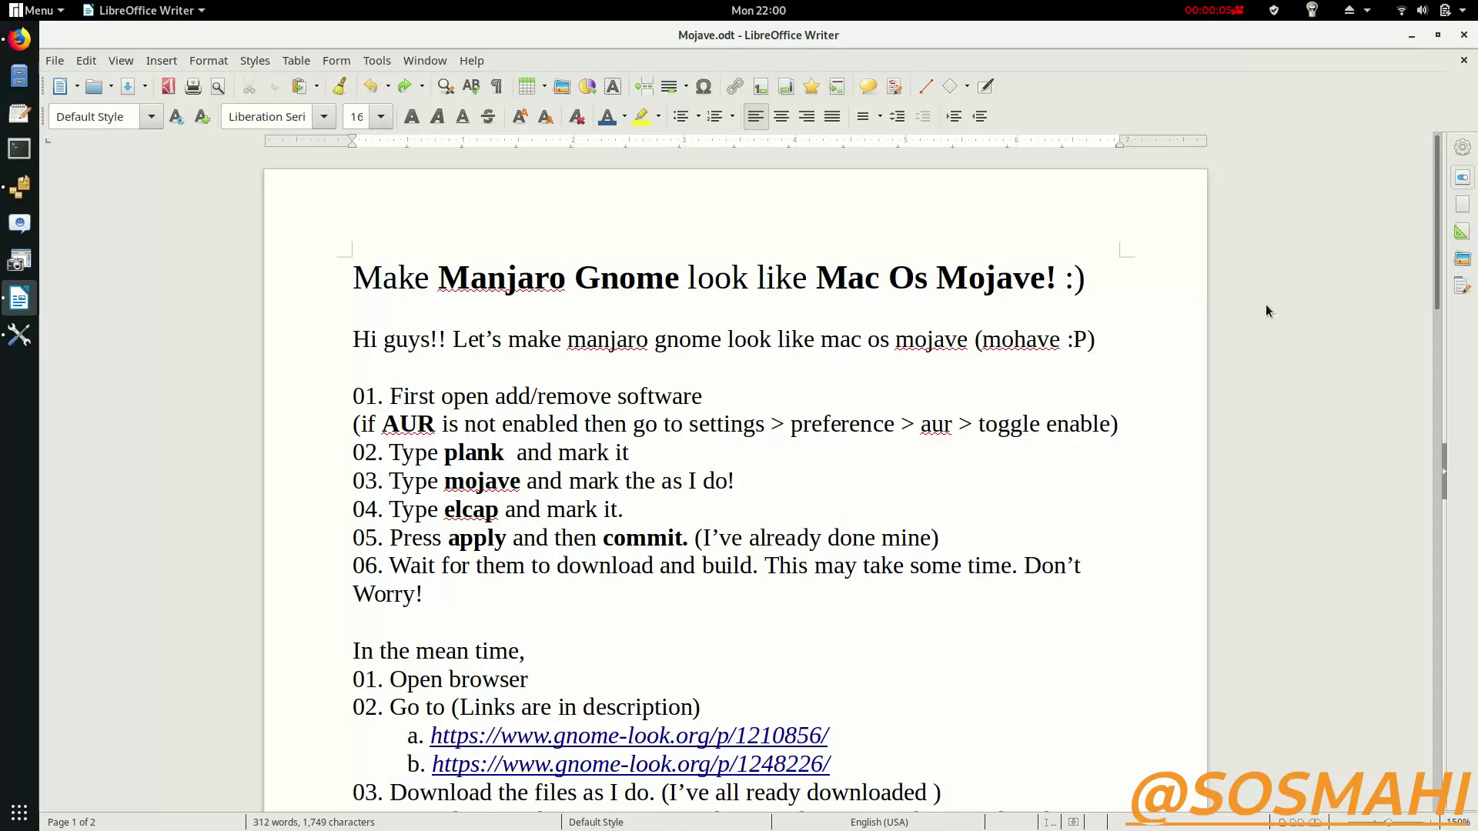
Highlight the introduction and the first instruction in the document, then open Add/Remove Software in a maximized window
{"action": "left_click_drag", "start_coordinate": [353, 275], "coordinate": [1086, 277]}
{"action": "left_click_drag", "start_coordinate": [352, 339], "coordinate": [1106, 341]}
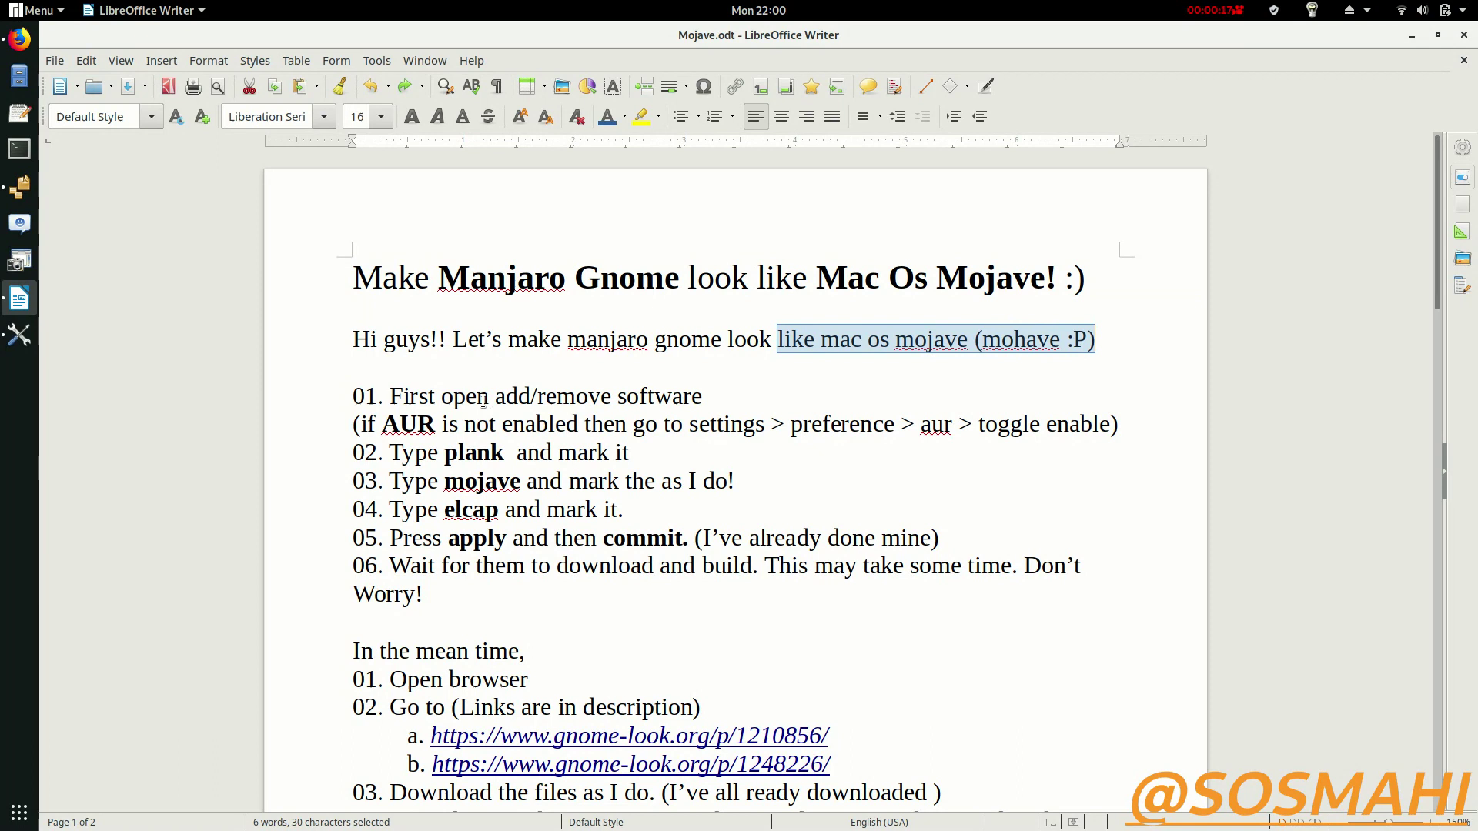
{"action": "left_click_drag", "start_coordinate": [496, 397], "coordinate": [709, 397]}
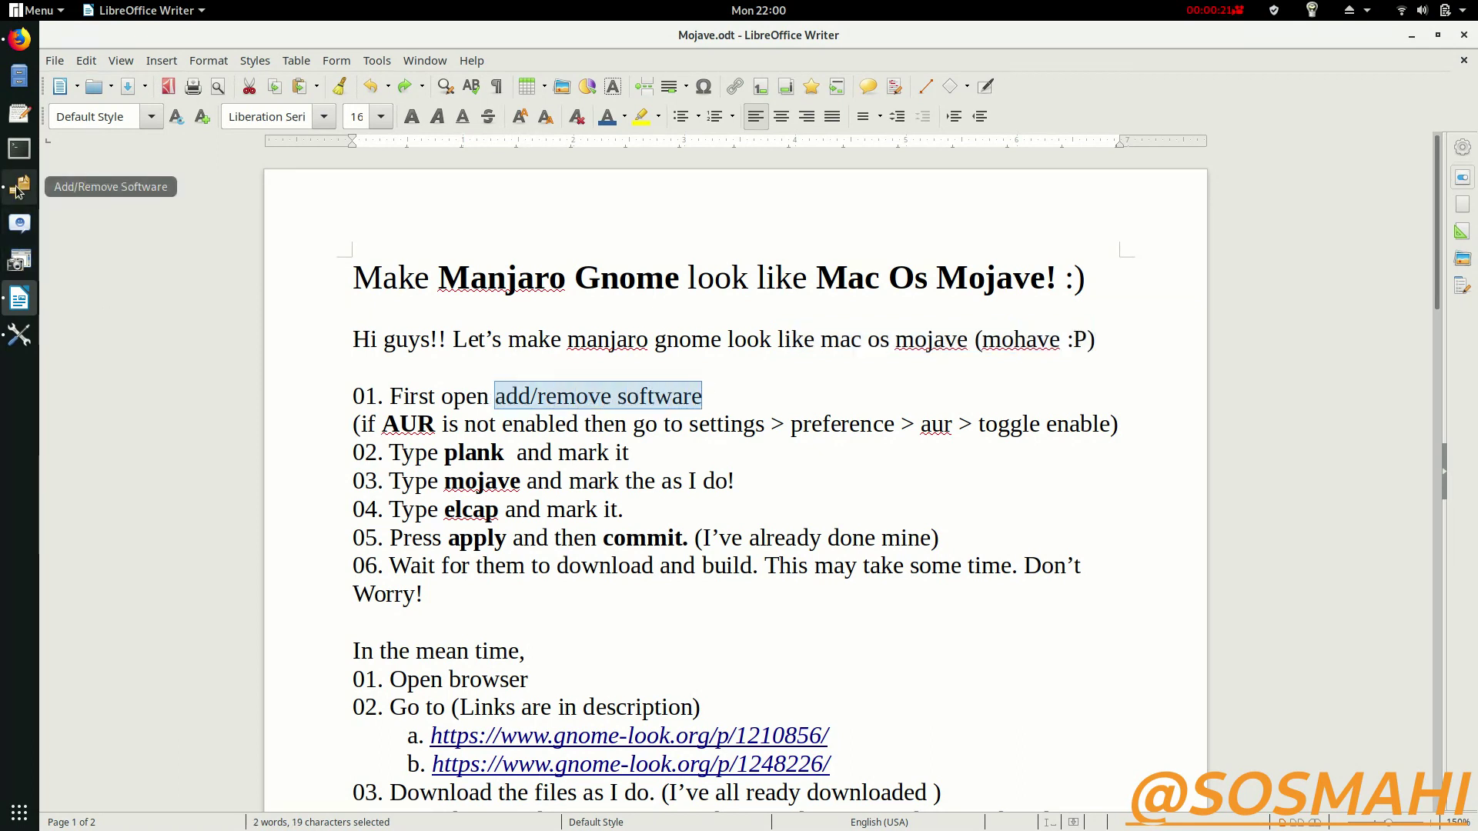
{"action": "left_click", "coordinate": [26, 195]}
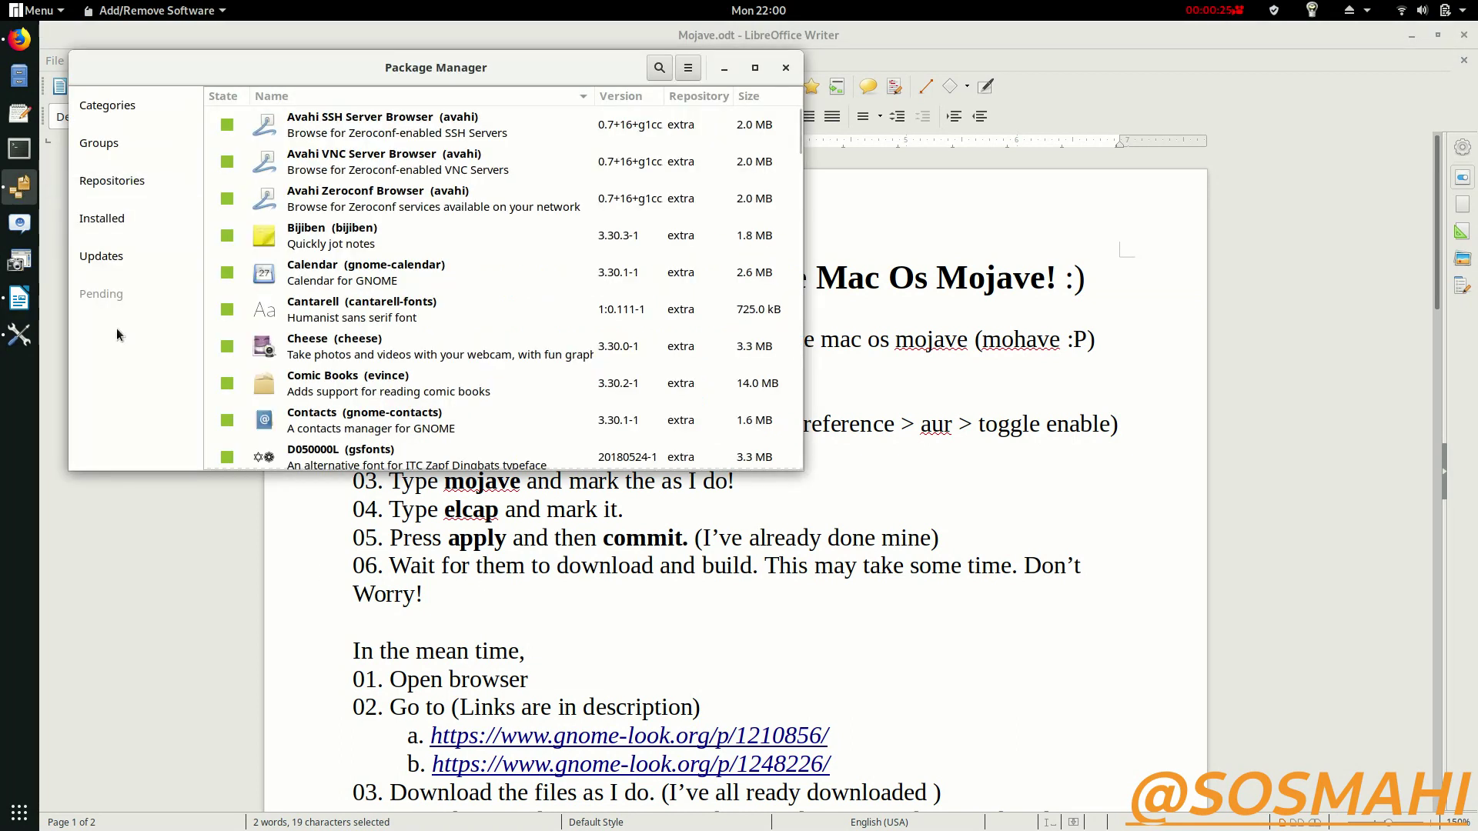
{"action": "left_click", "coordinate": [757, 72]}
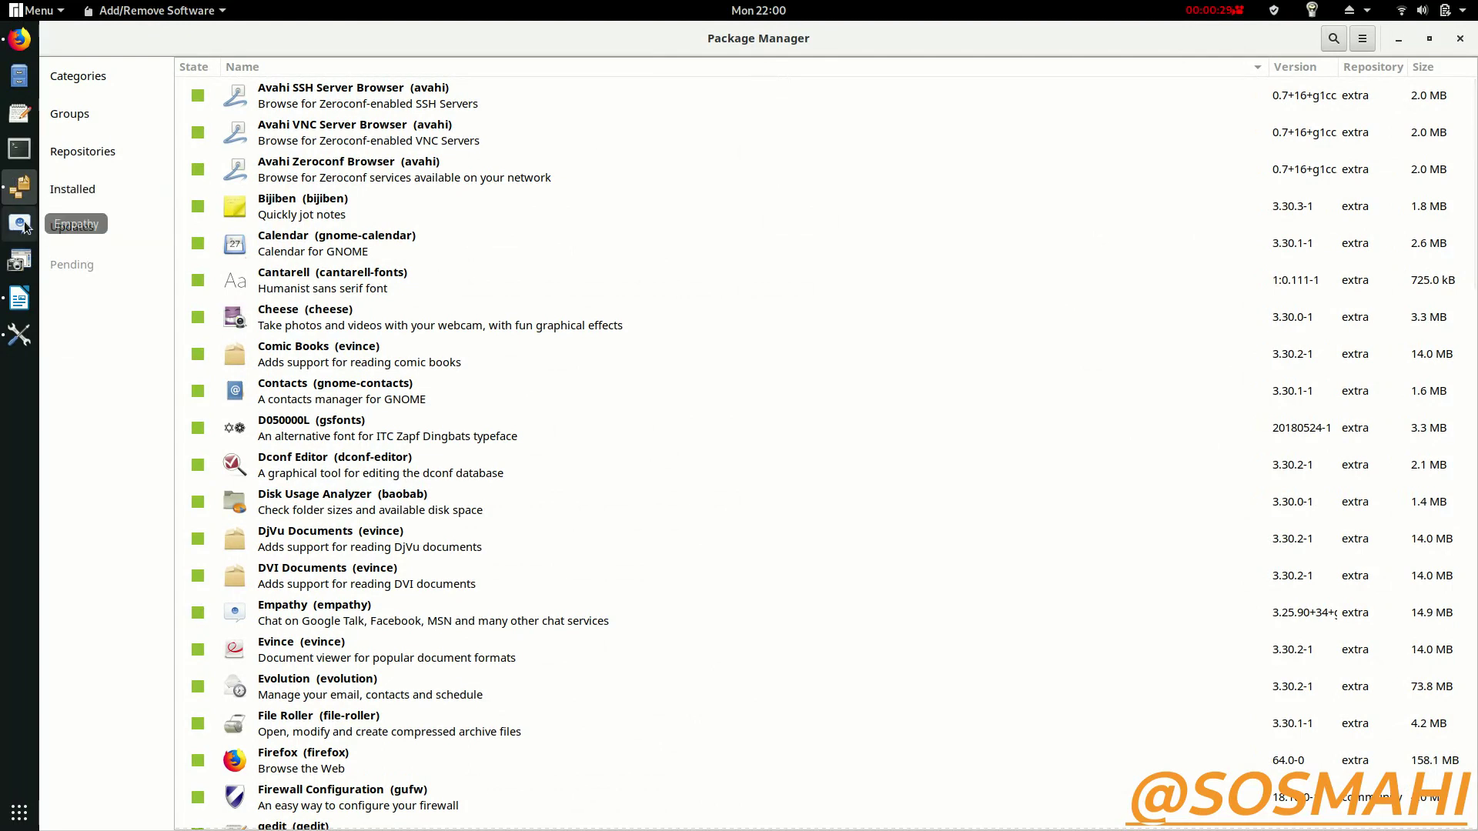
Switch back to the Mojave.odt instructions in LibreOffice Writer and highlight the note on enabling AUR
{"action": "left_click", "coordinate": [21, 299]}
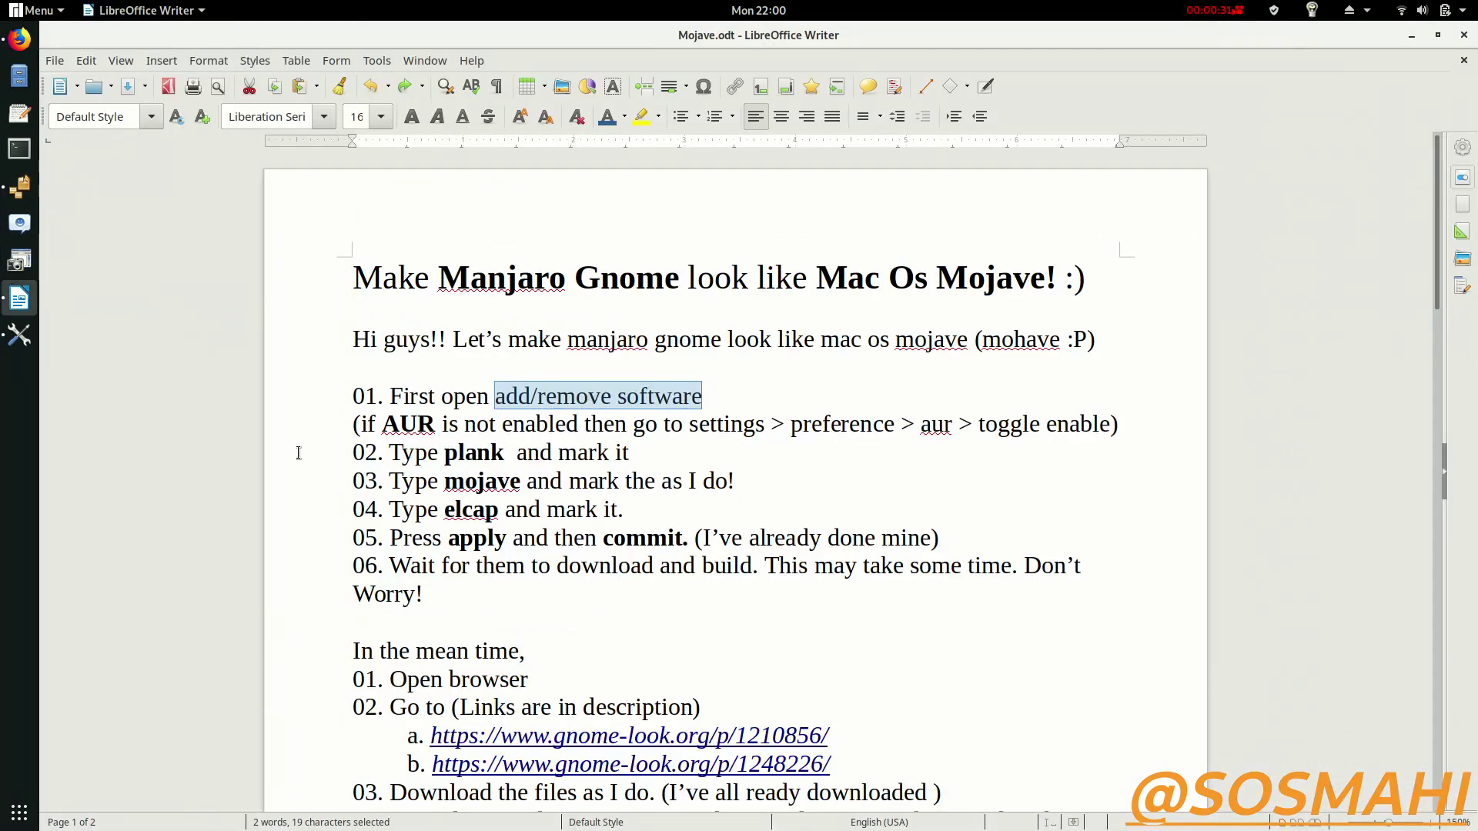
{"action": "left_click", "coordinate": [356, 425]}
{"action": "left_click_drag", "start_coordinate": [356, 425], "coordinate": [745, 441]}
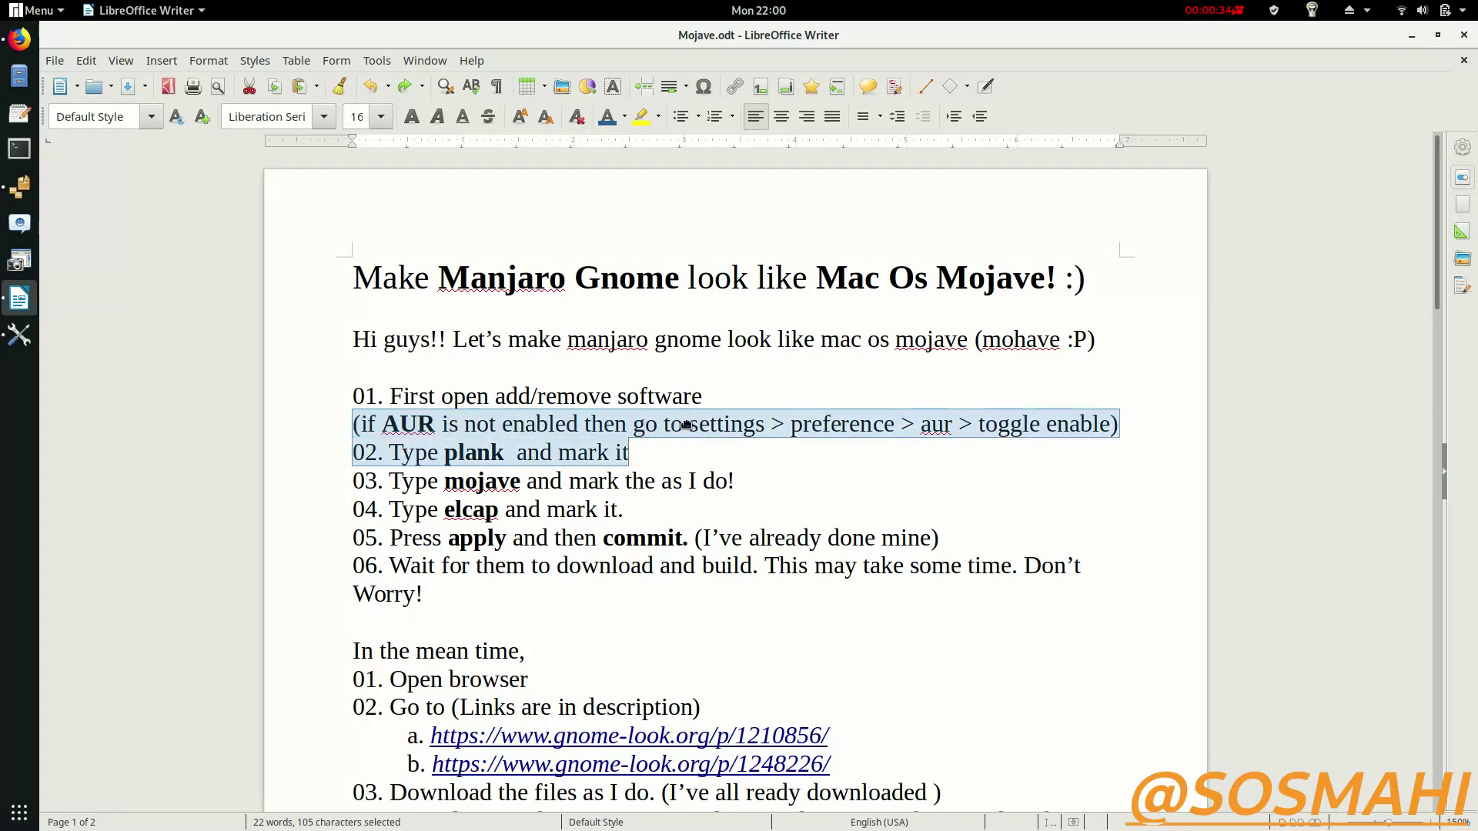
{"action": "left_click", "coordinate": [741, 452]}
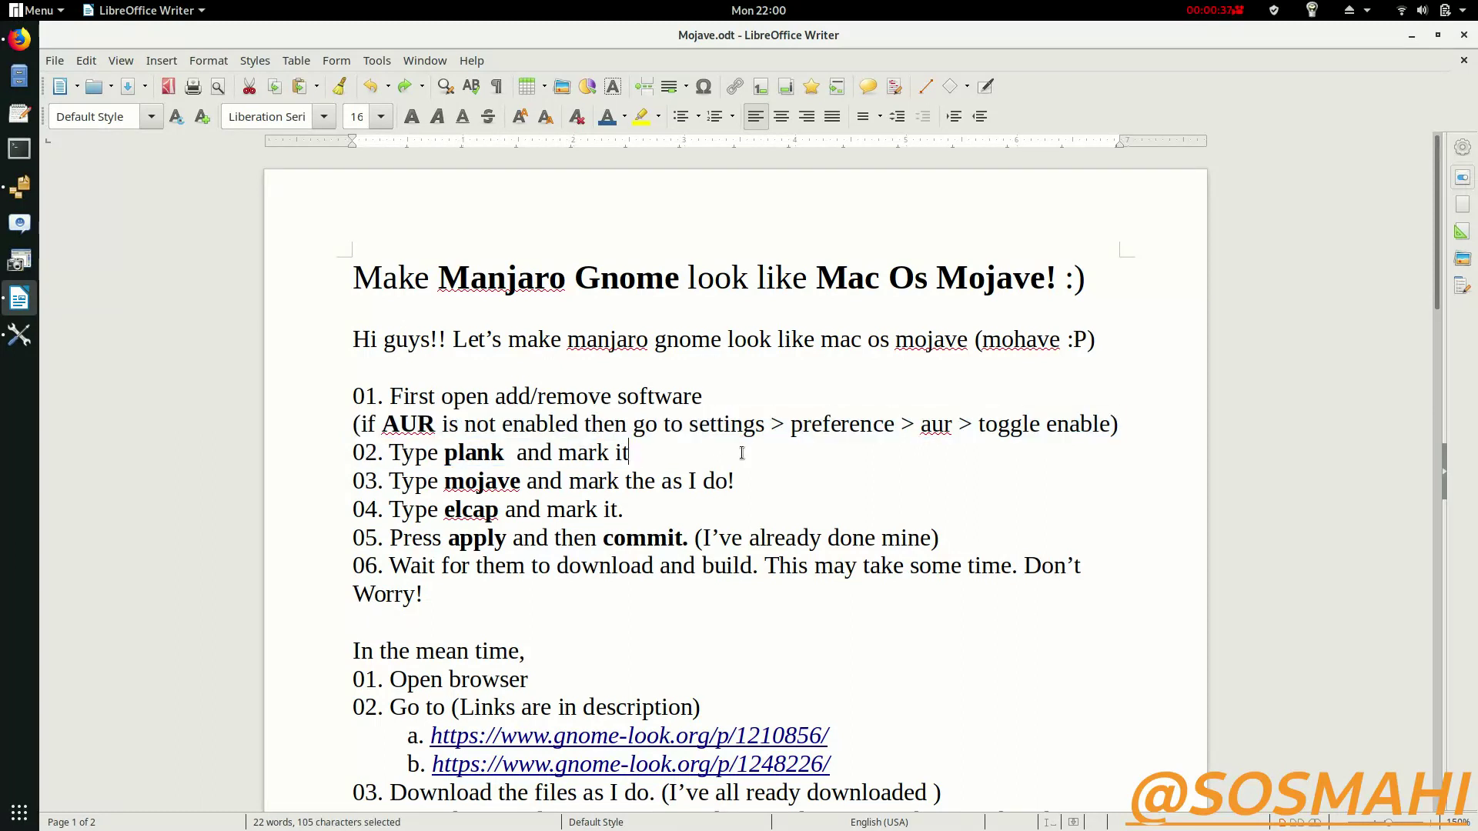
{"action": "left_click_drag", "start_coordinate": [690, 424], "coordinate": [1100, 416]}
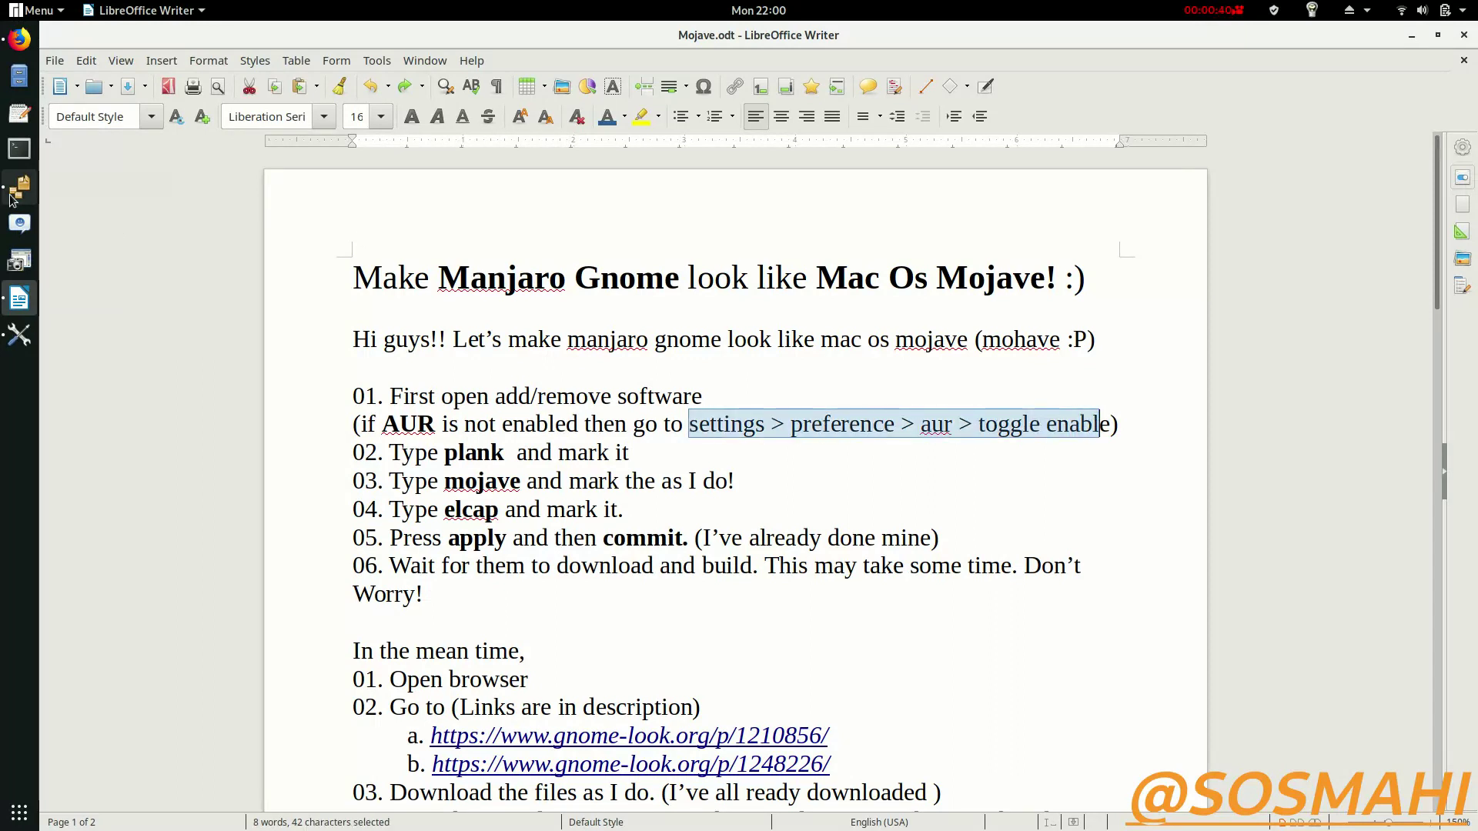
Open the preferences of Add/Remove Software, authenticating with the account password, and check the Enable AUR support setting
{"action": "left_click", "coordinate": [19, 186]}
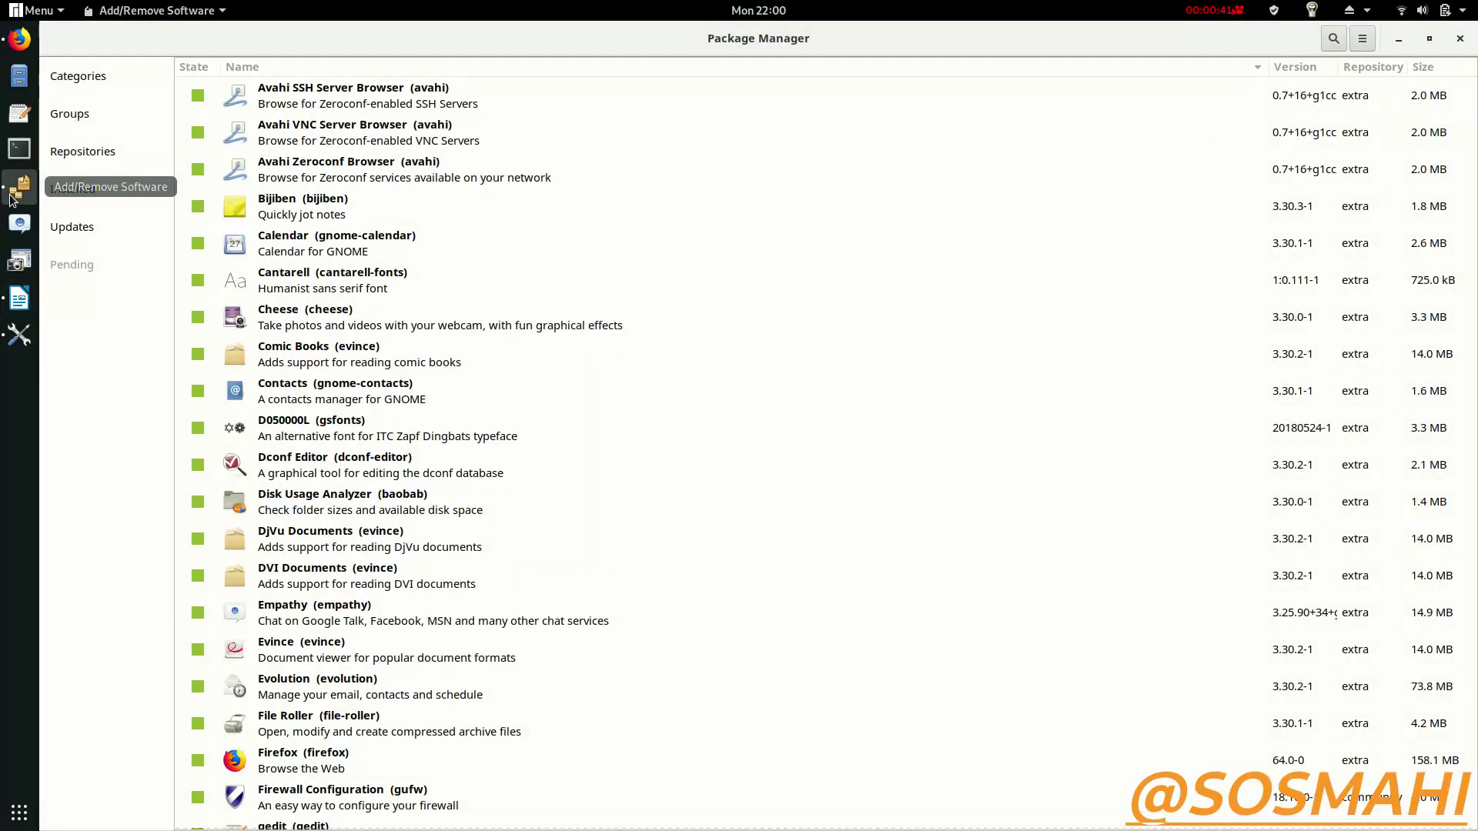
{"action": "left_click", "coordinate": [1366, 40]}
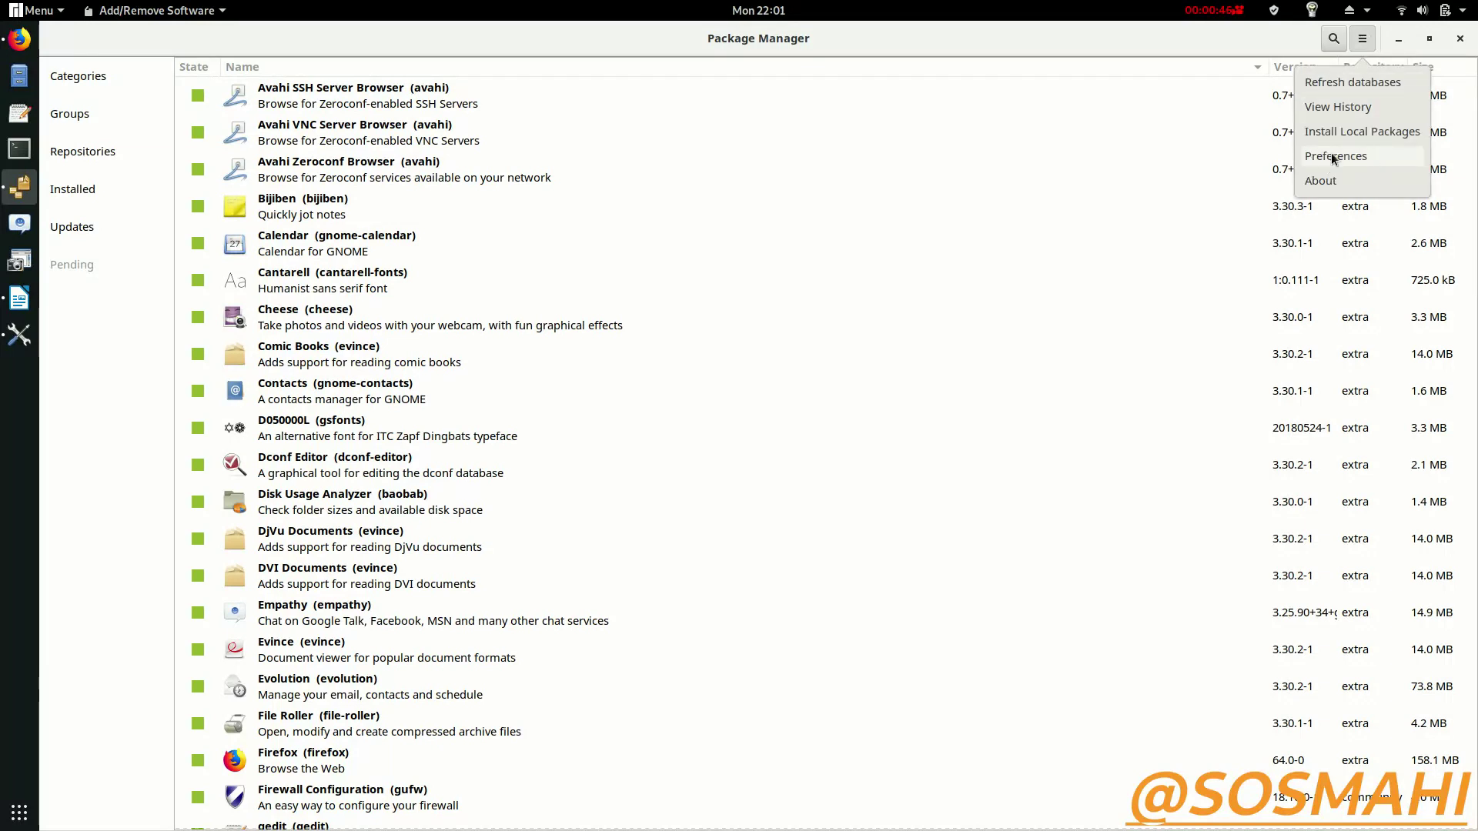
{"action": "left_click", "coordinate": [1357, 157]}
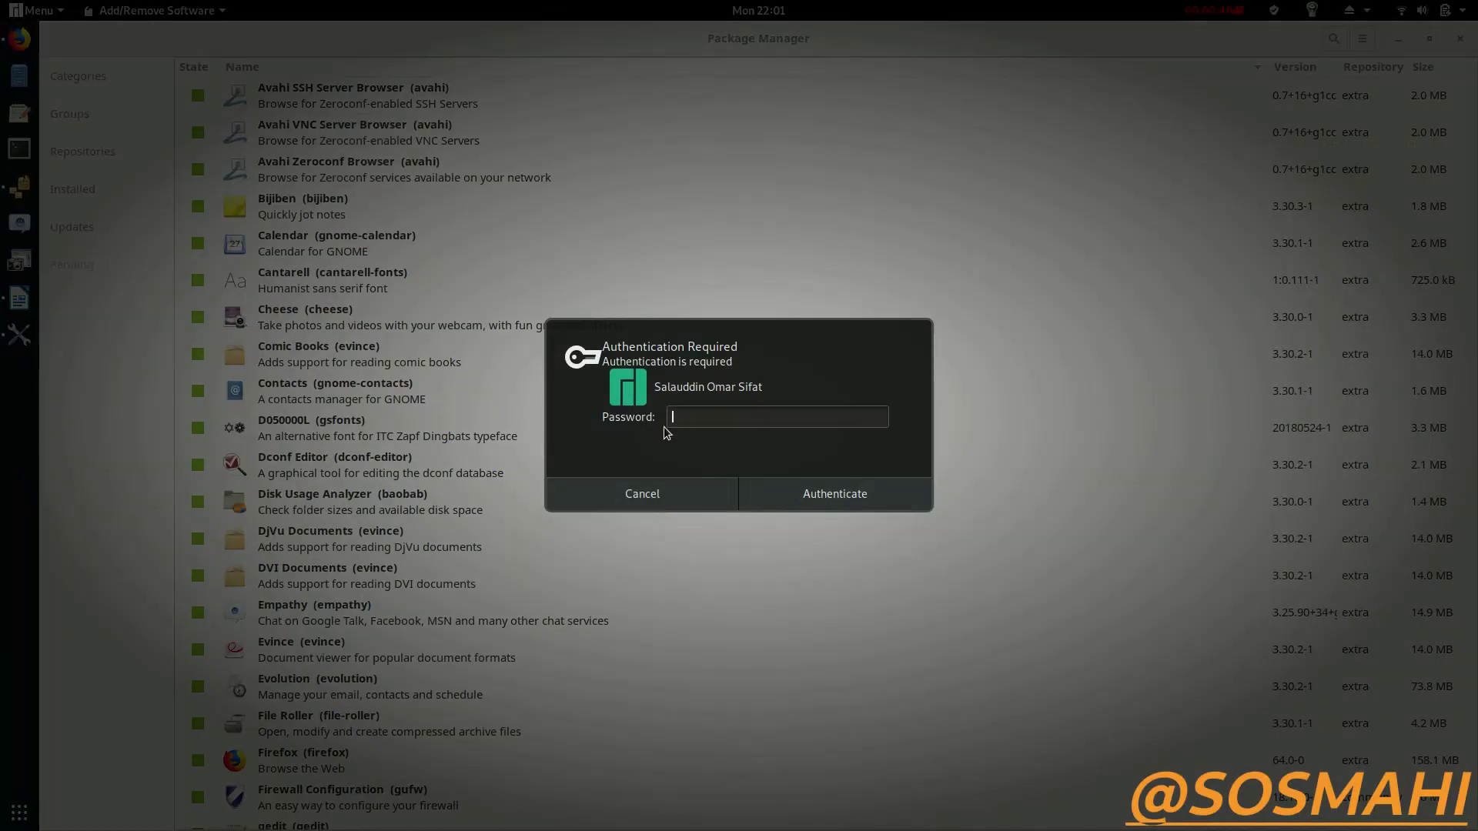
{"action": "type", "text": "******"}
{"action": "key", "text": "Return"}
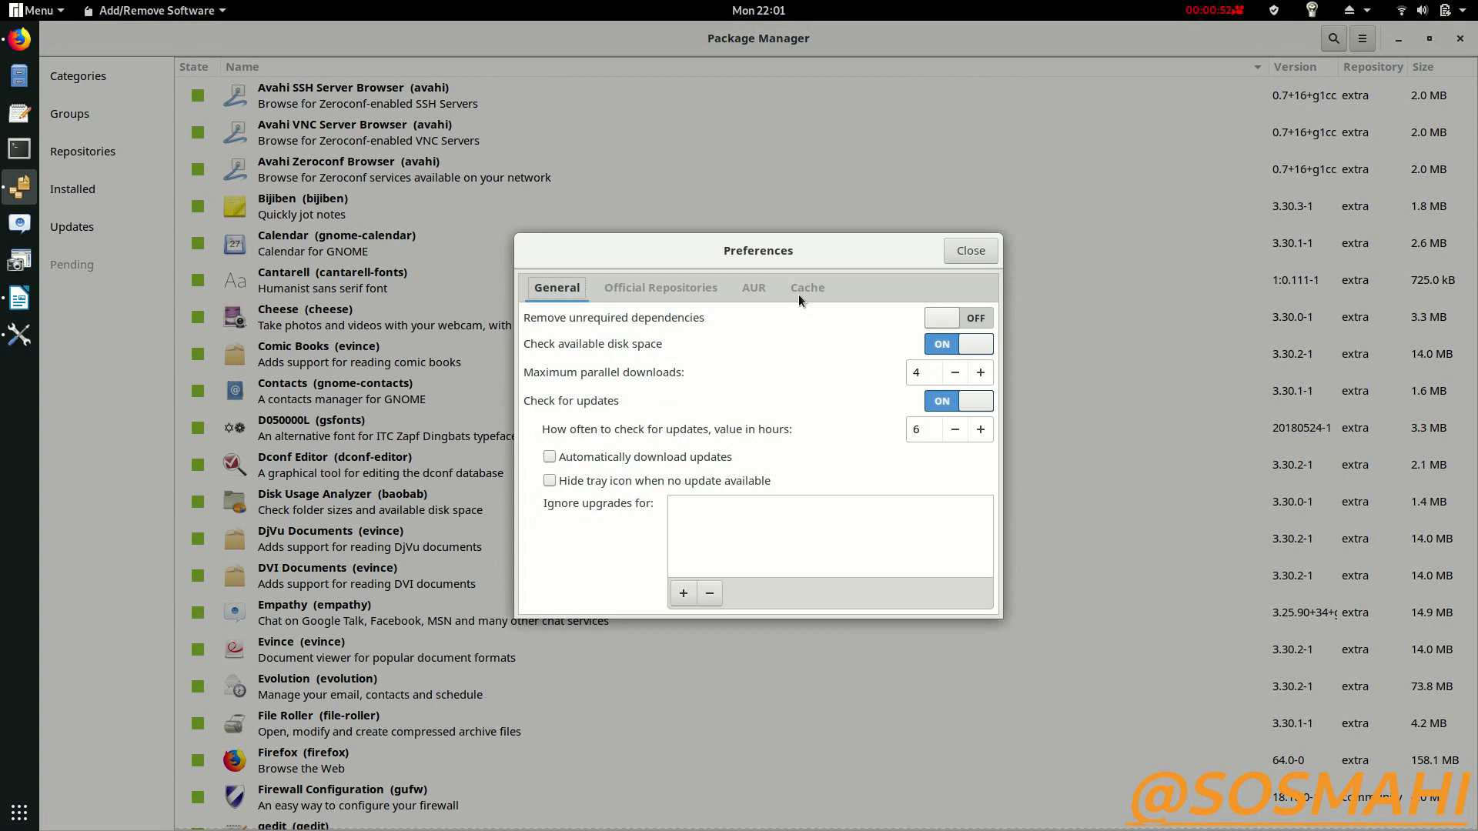
{"action": "left_click", "coordinate": [755, 293]}
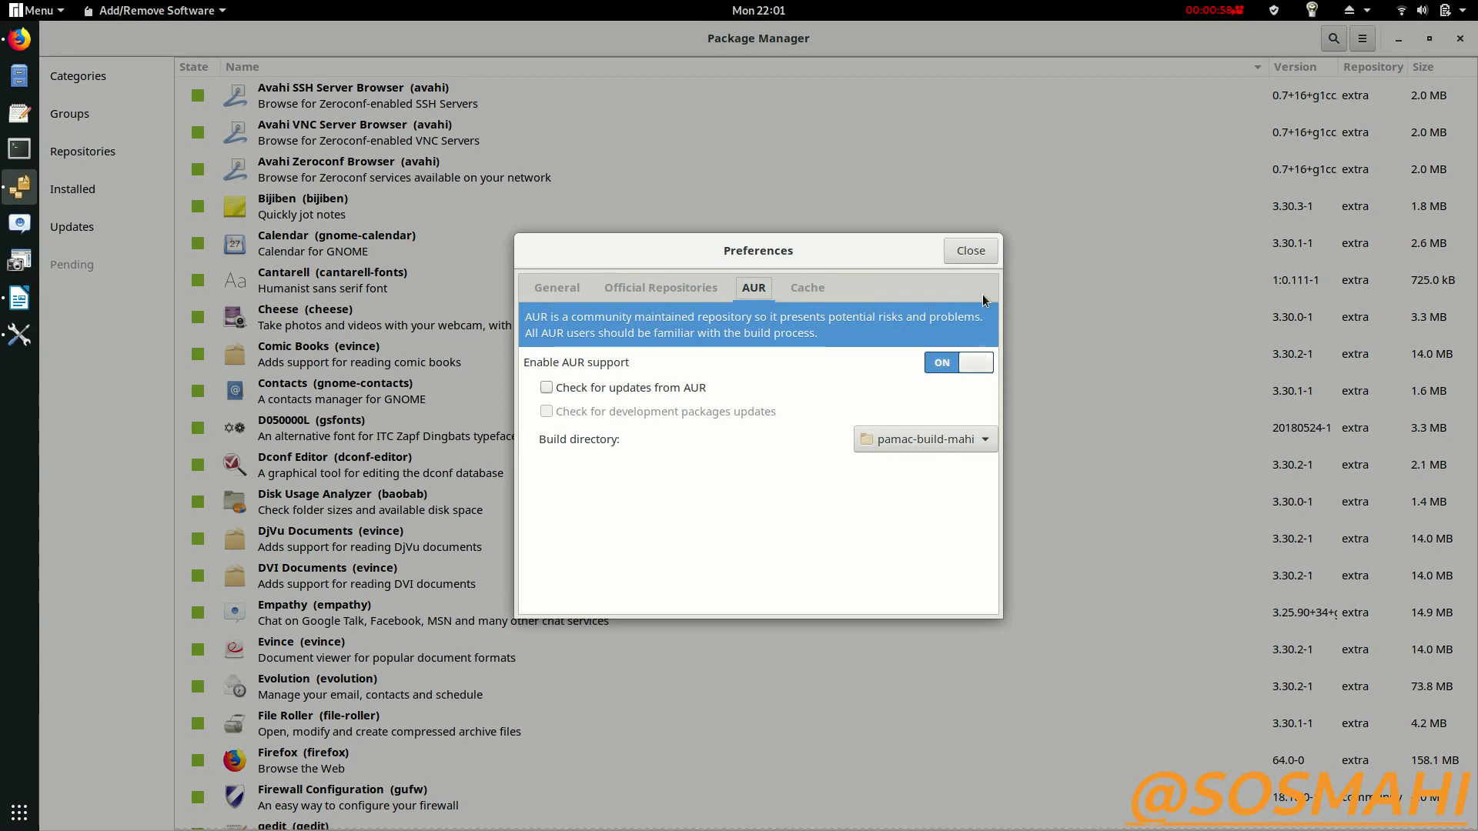
{"action": "left_click", "coordinate": [981, 251]}
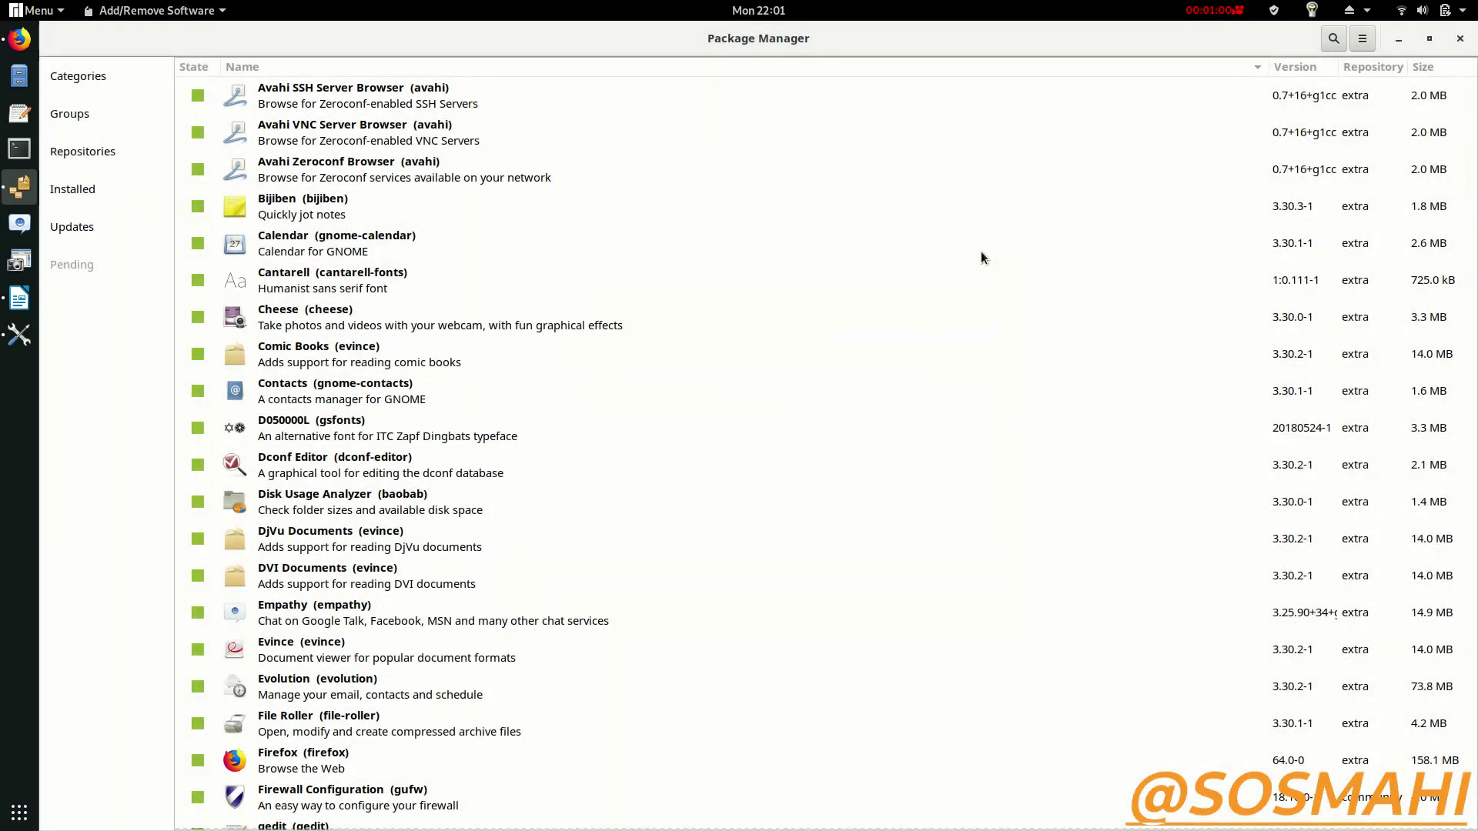
Highlight the plank instruction in the Writer document, then search Add/Remove Software for plank
{"action": "left_click", "coordinate": [21, 299]}
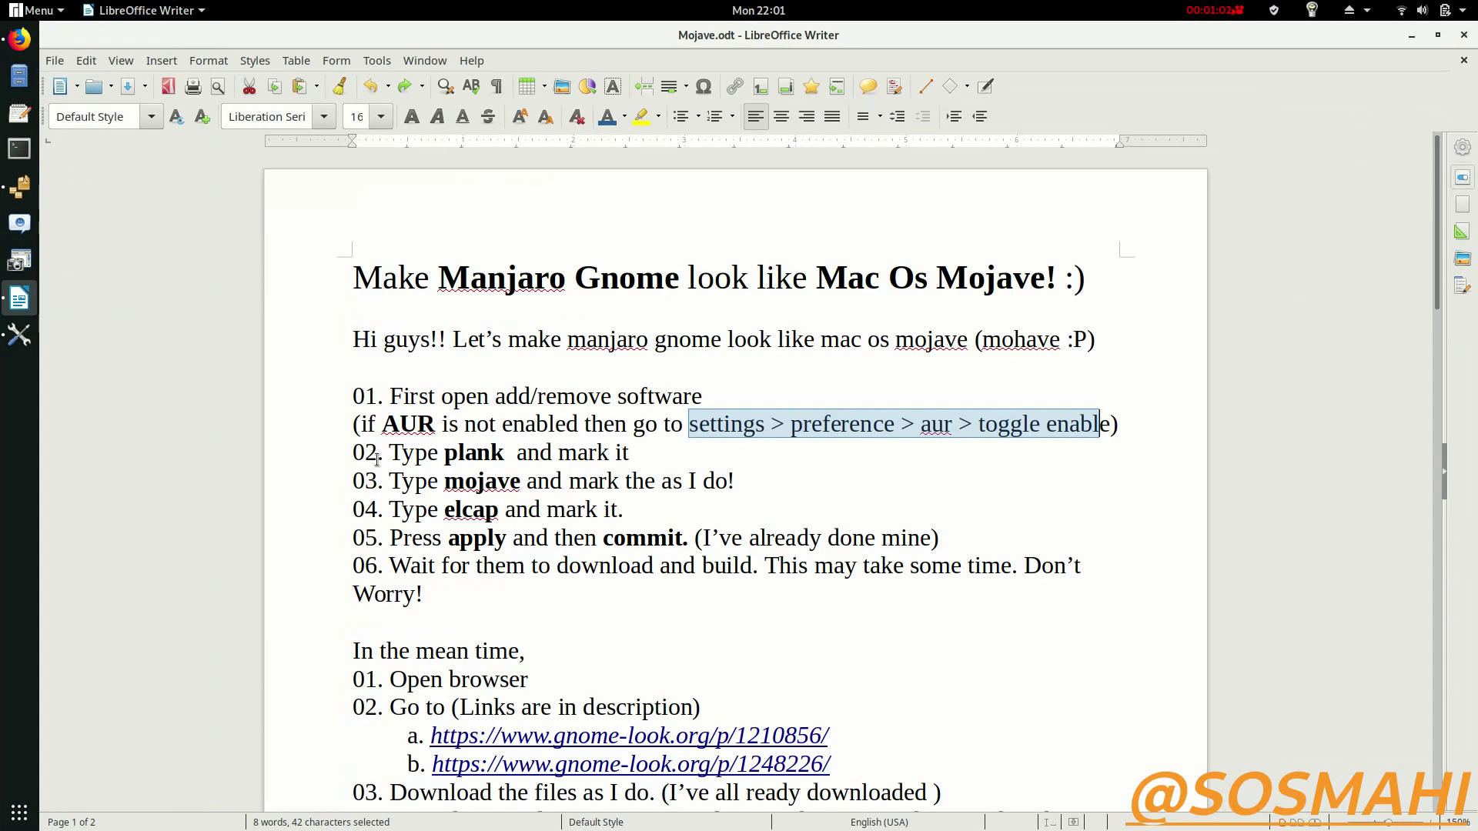
{"action": "left_click_drag", "start_coordinate": [396, 454], "coordinate": [634, 454]}
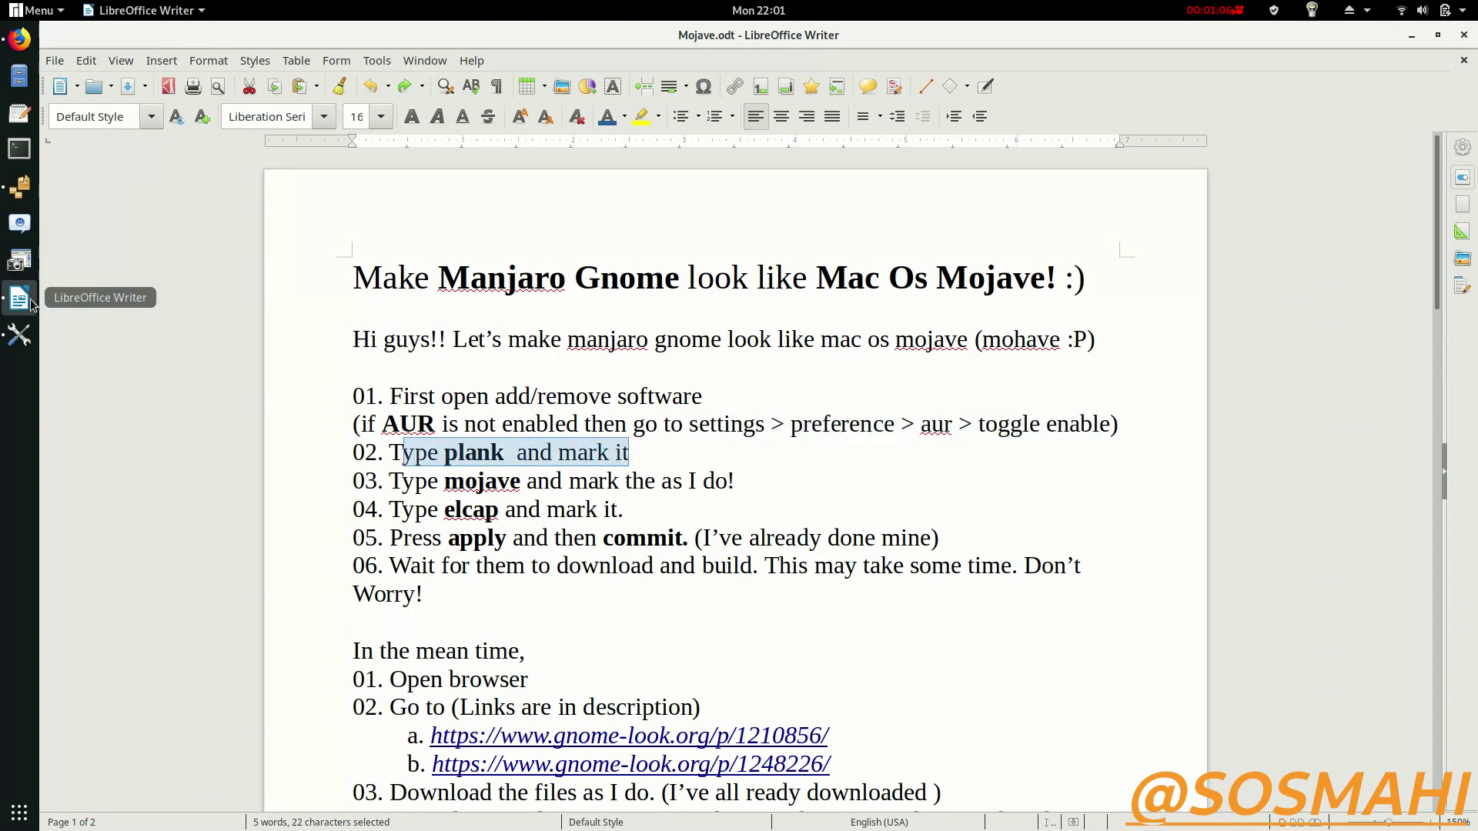
{"action": "left_click", "coordinate": [19, 186]}
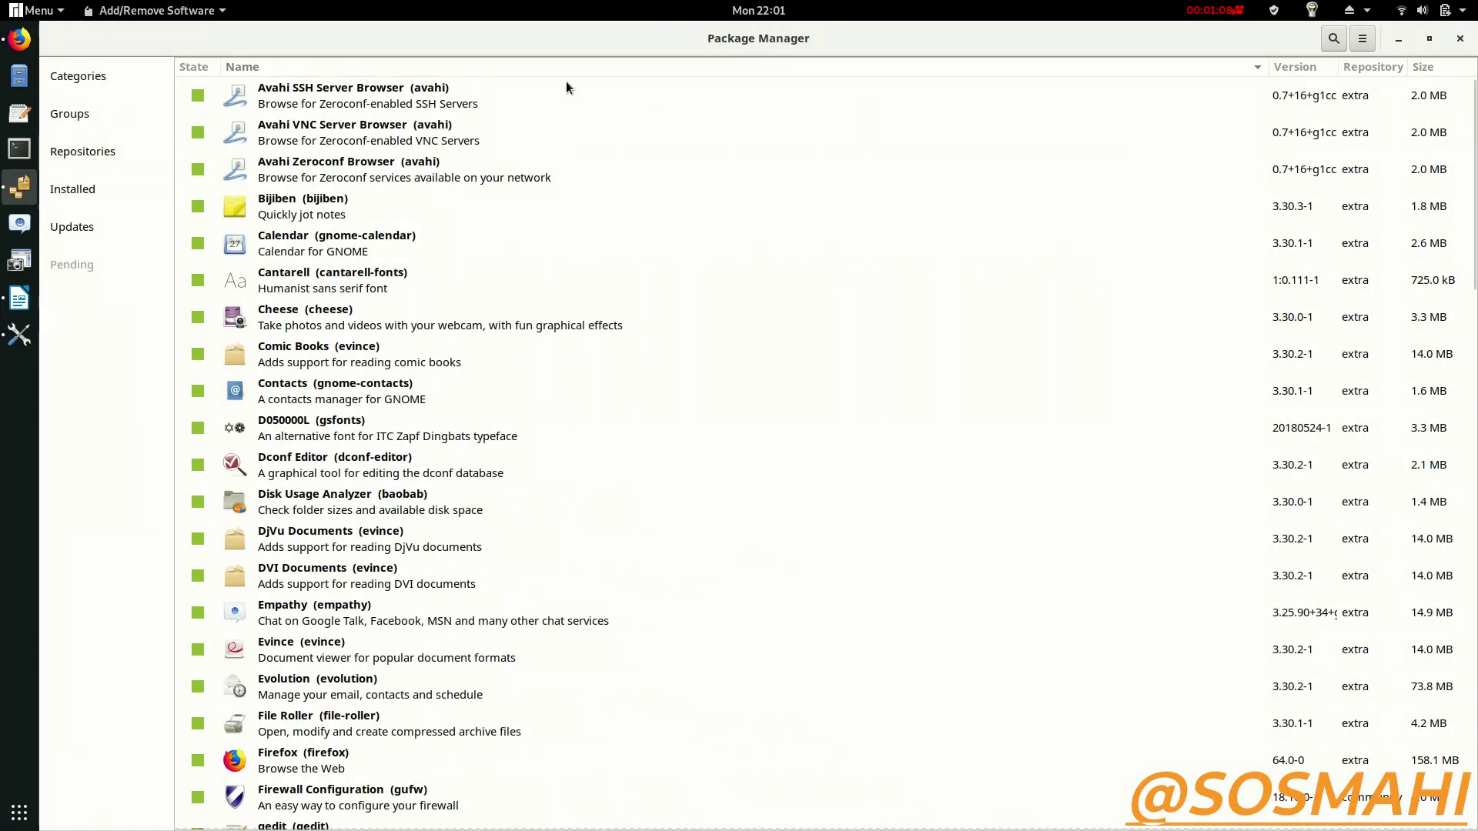
{"action": "left_click", "coordinate": [1336, 30]}
{"action": "type", "text": "plank"}
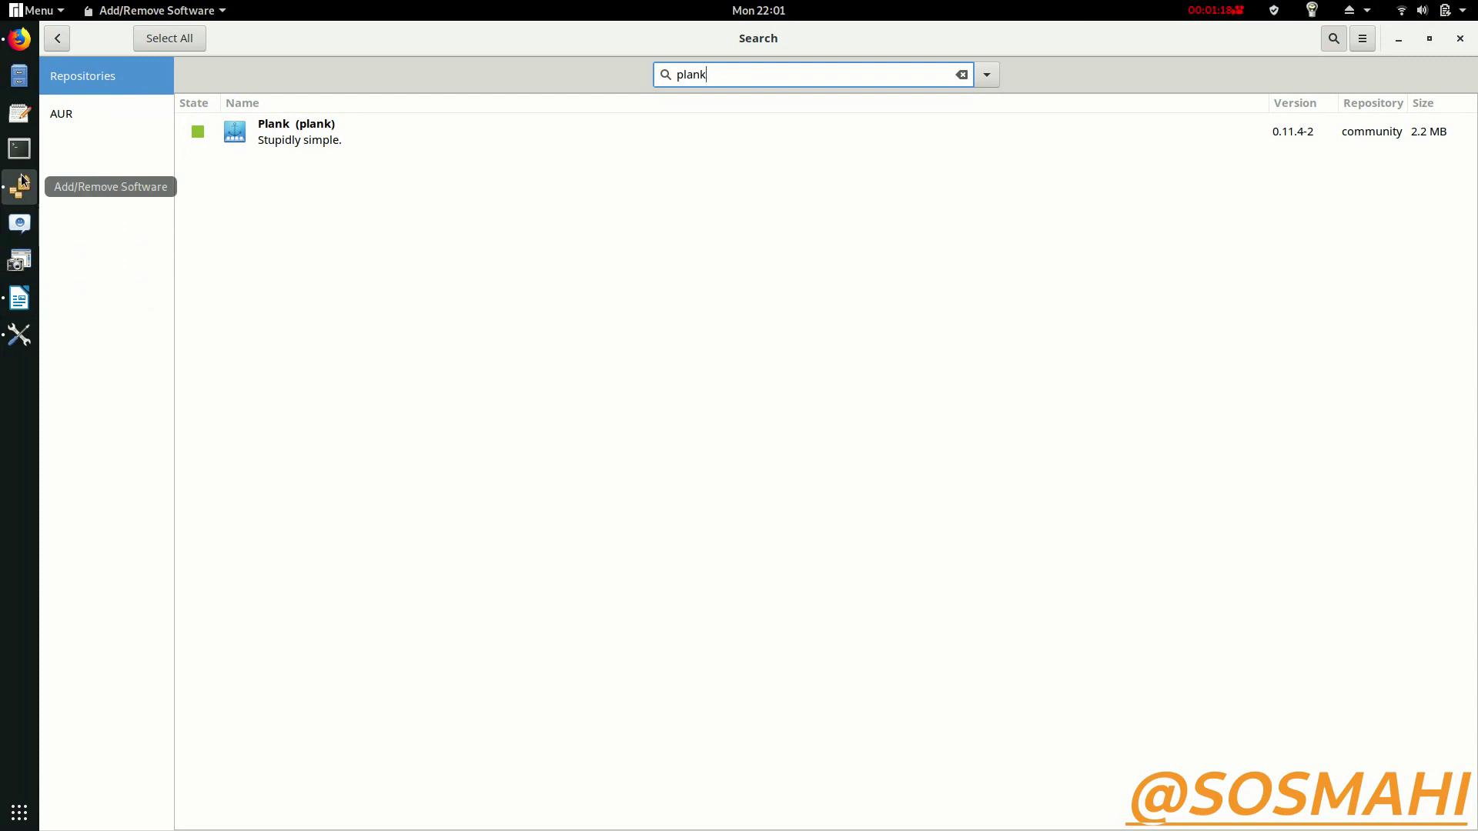
Highlight the mojave instruction in the Writer document, then search the AUR in Add/Remove Software for mojave
{"action": "left_click", "coordinate": [19, 298]}
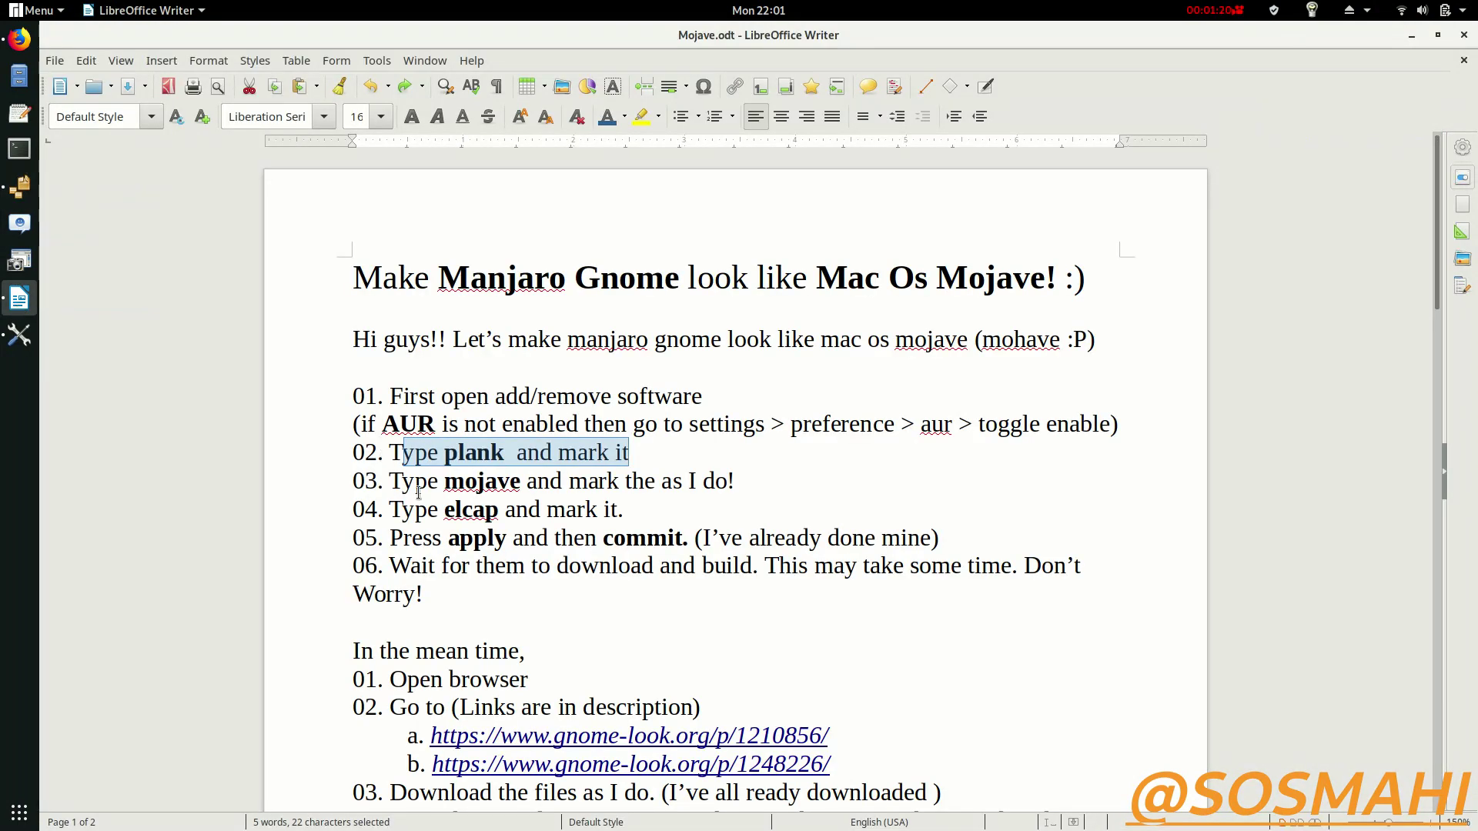
{"action": "left_click_drag", "start_coordinate": [443, 481], "coordinate": [751, 471]}
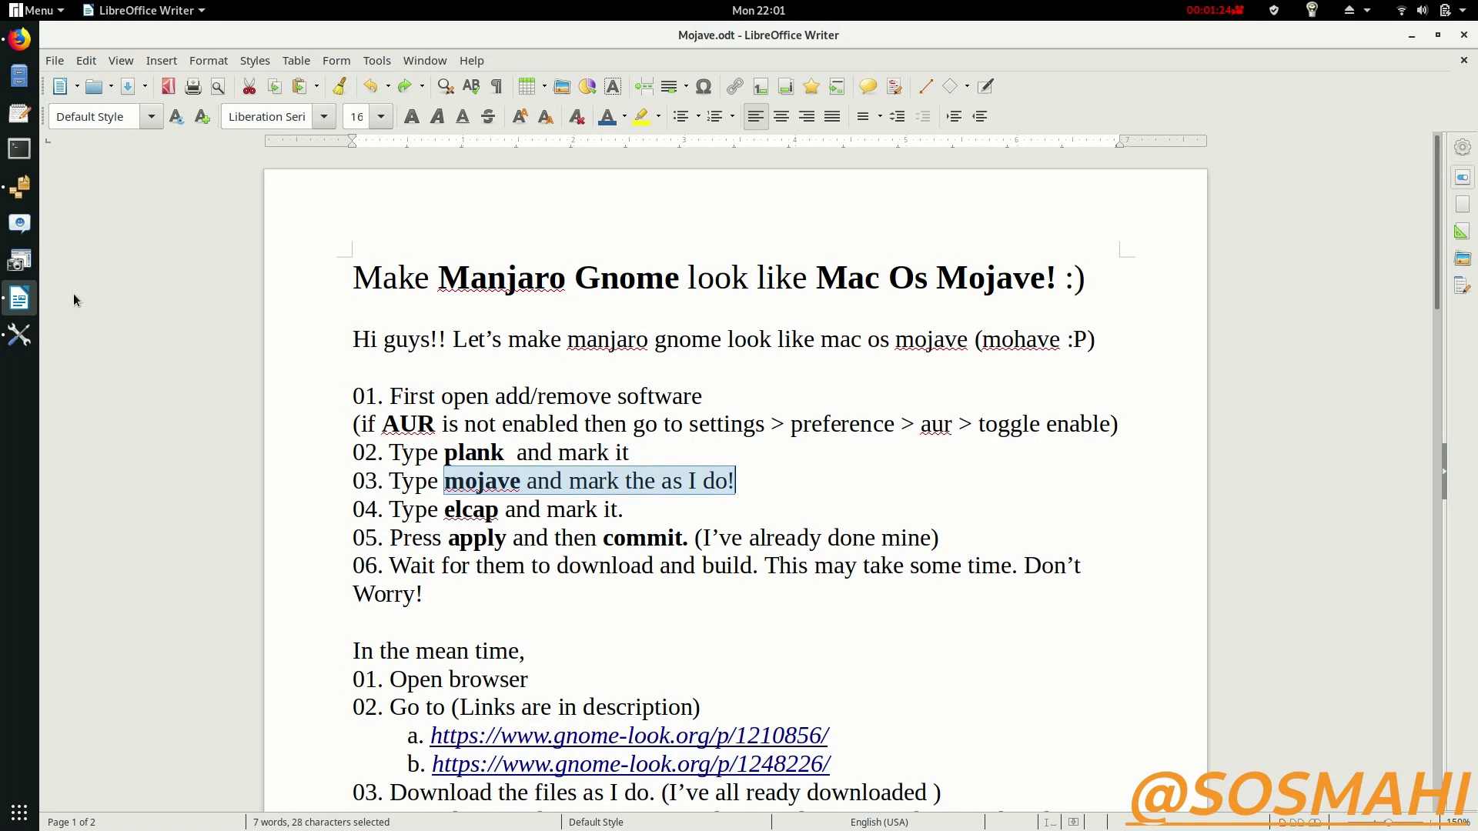
{"action": "left_click", "coordinate": [19, 186]}
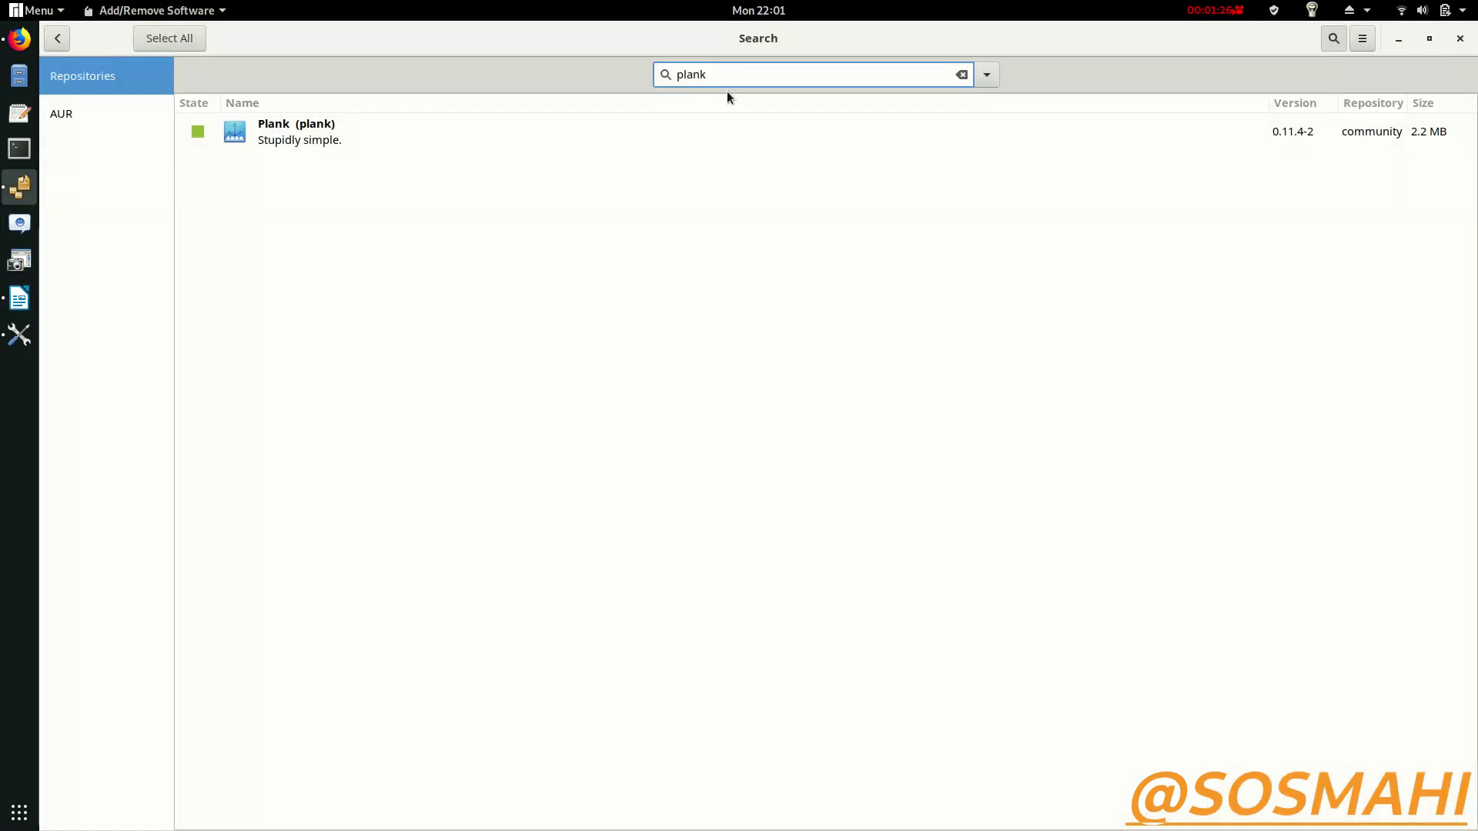
{"action": "double_click", "coordinate": [702, 74]}
{"action": "type", "text": "mojave"}
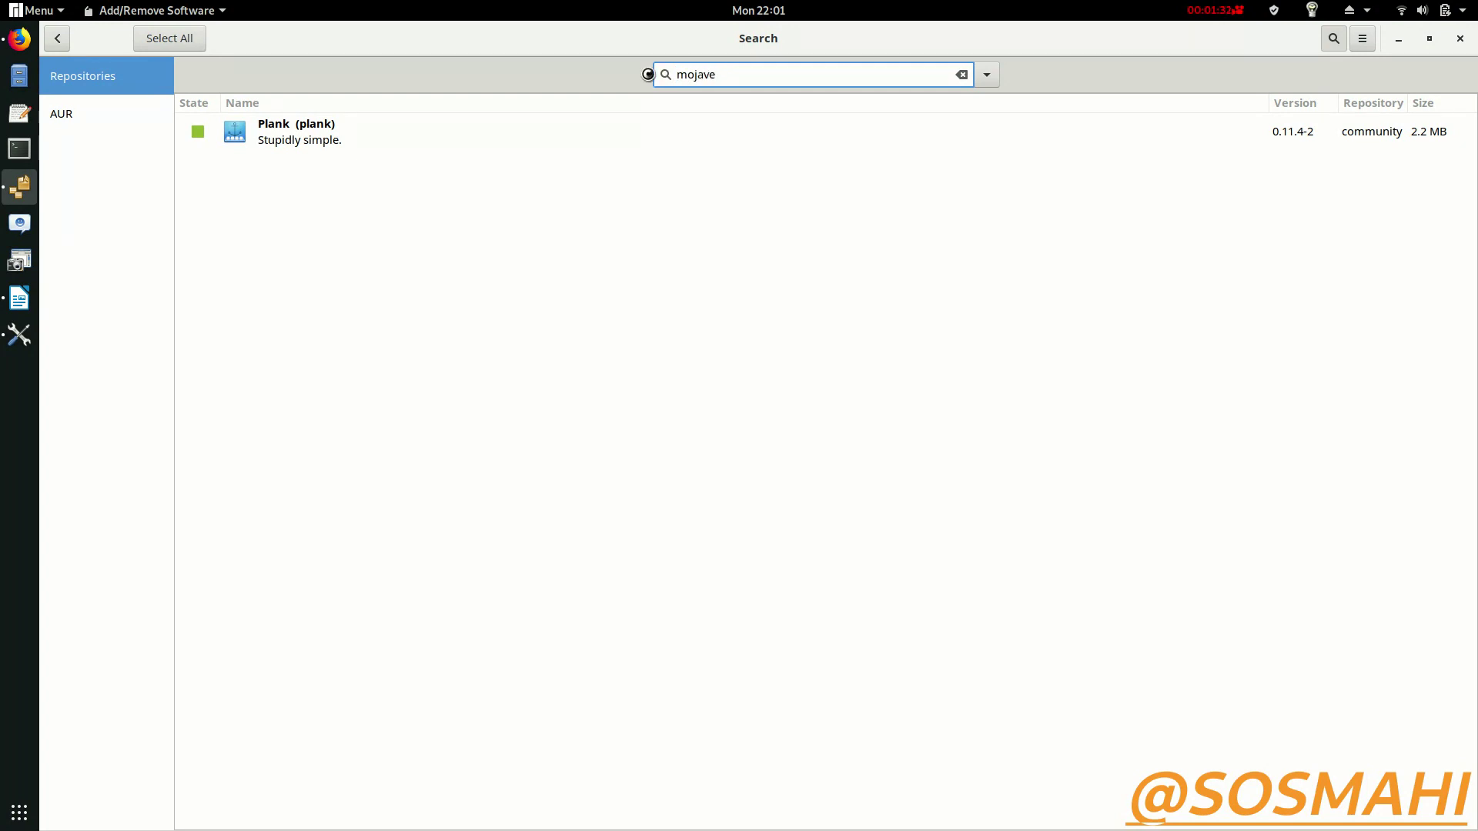
{"action": "left_click", "coordinate": [90, 115]}
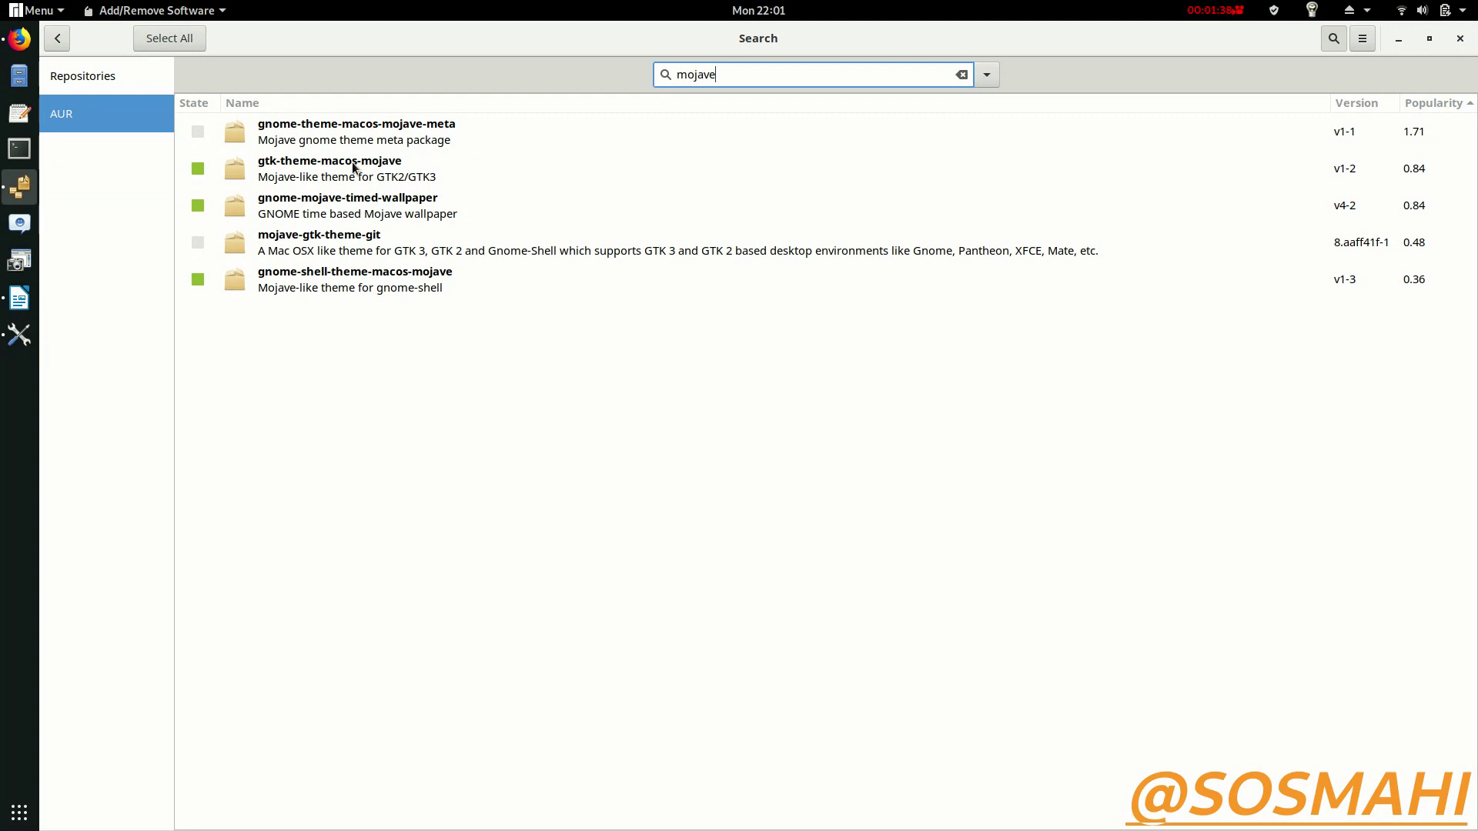
Point out gtk-theme-macos-mojave, gnome-mojave-timed-wallpaper and gnome-shell-theme-macos-mojave by selecting each package in turn
{"action": "left_click", "coordinate": [387, 171]}
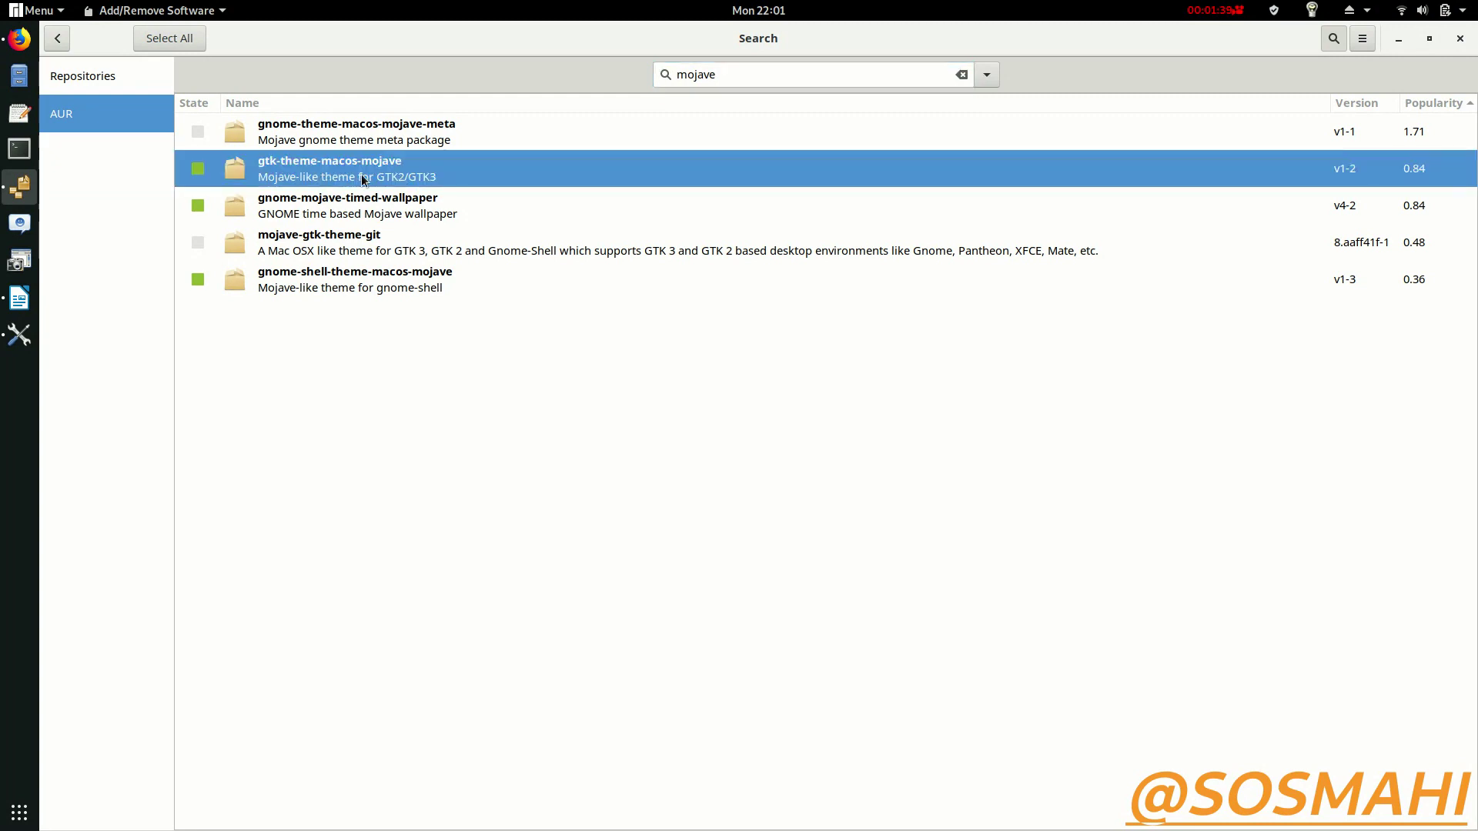
{"action": "left_click", "coordinate": [279, 206]}
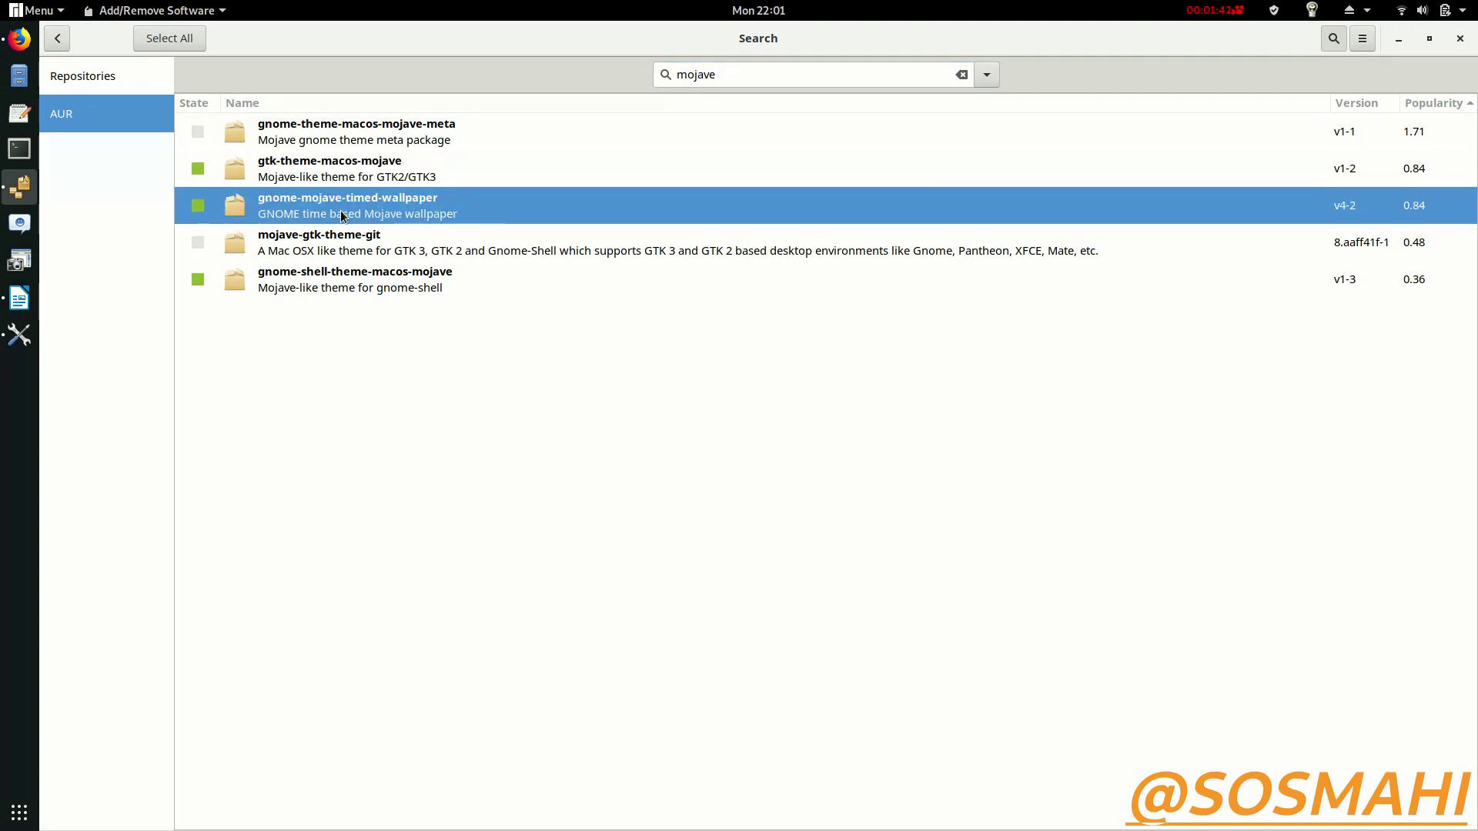
{"action": "left_click", "coordinate": [227, 290]}
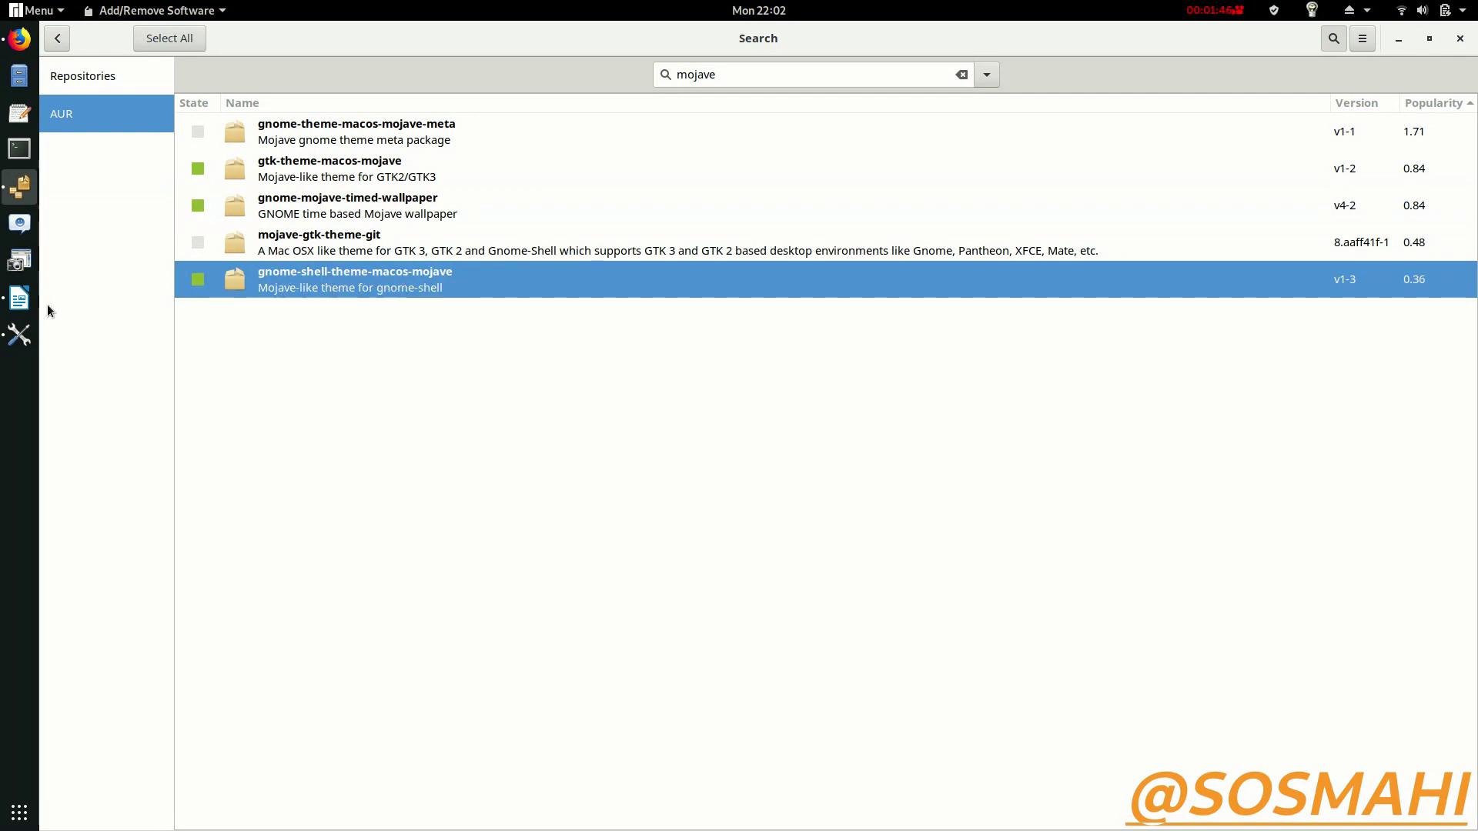
Highlight the elcap instruction in Writer, then search the AUR in Add/Remove Software for elcap and select xcursor-osx-elcap
{"action": "left_click", "coordinate": [19, 303]}
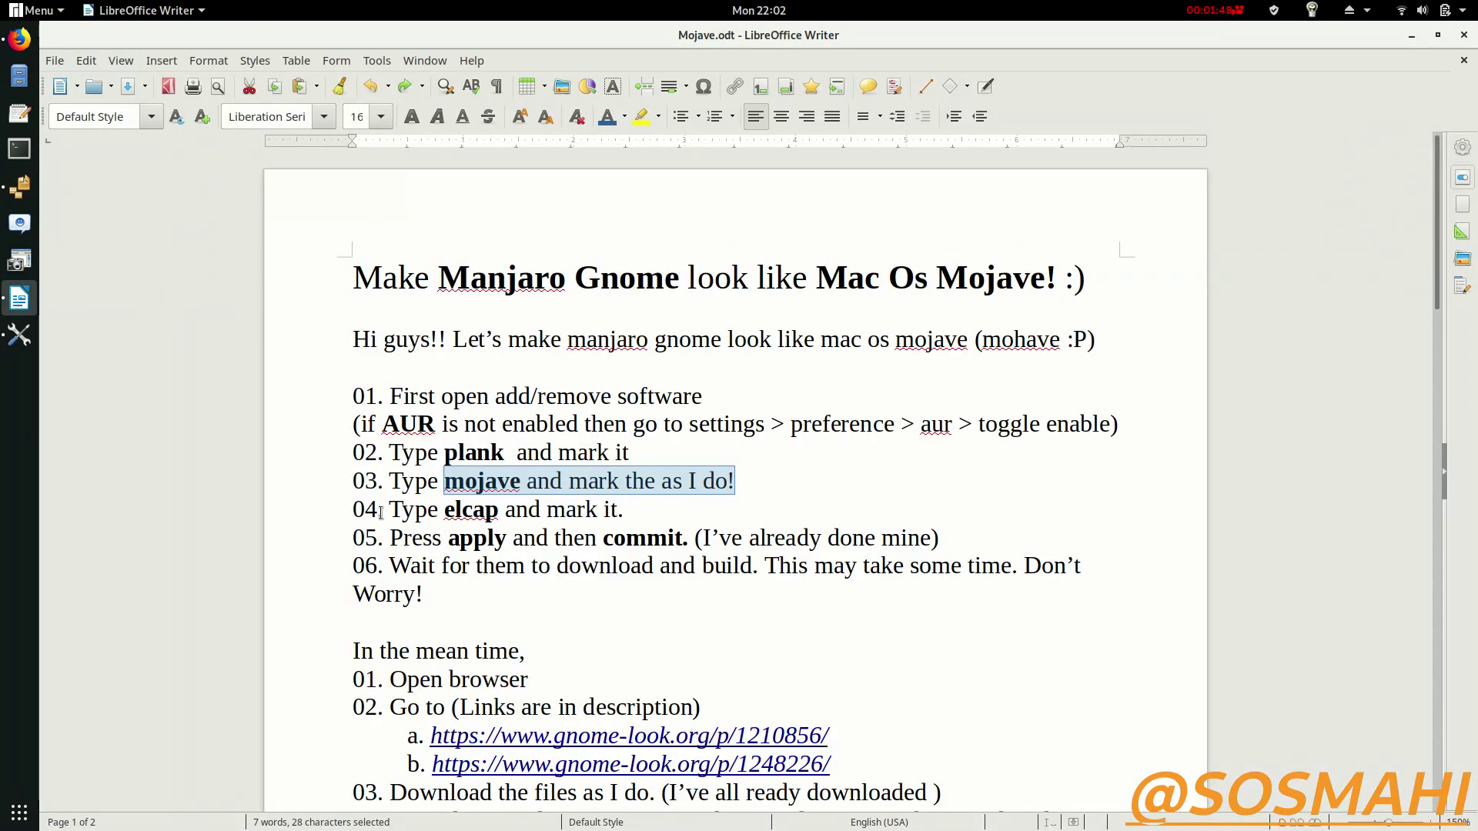
{"action": "left_click_drag", "start_coordinate": [402, 516], "coordinate": [638, 516]}
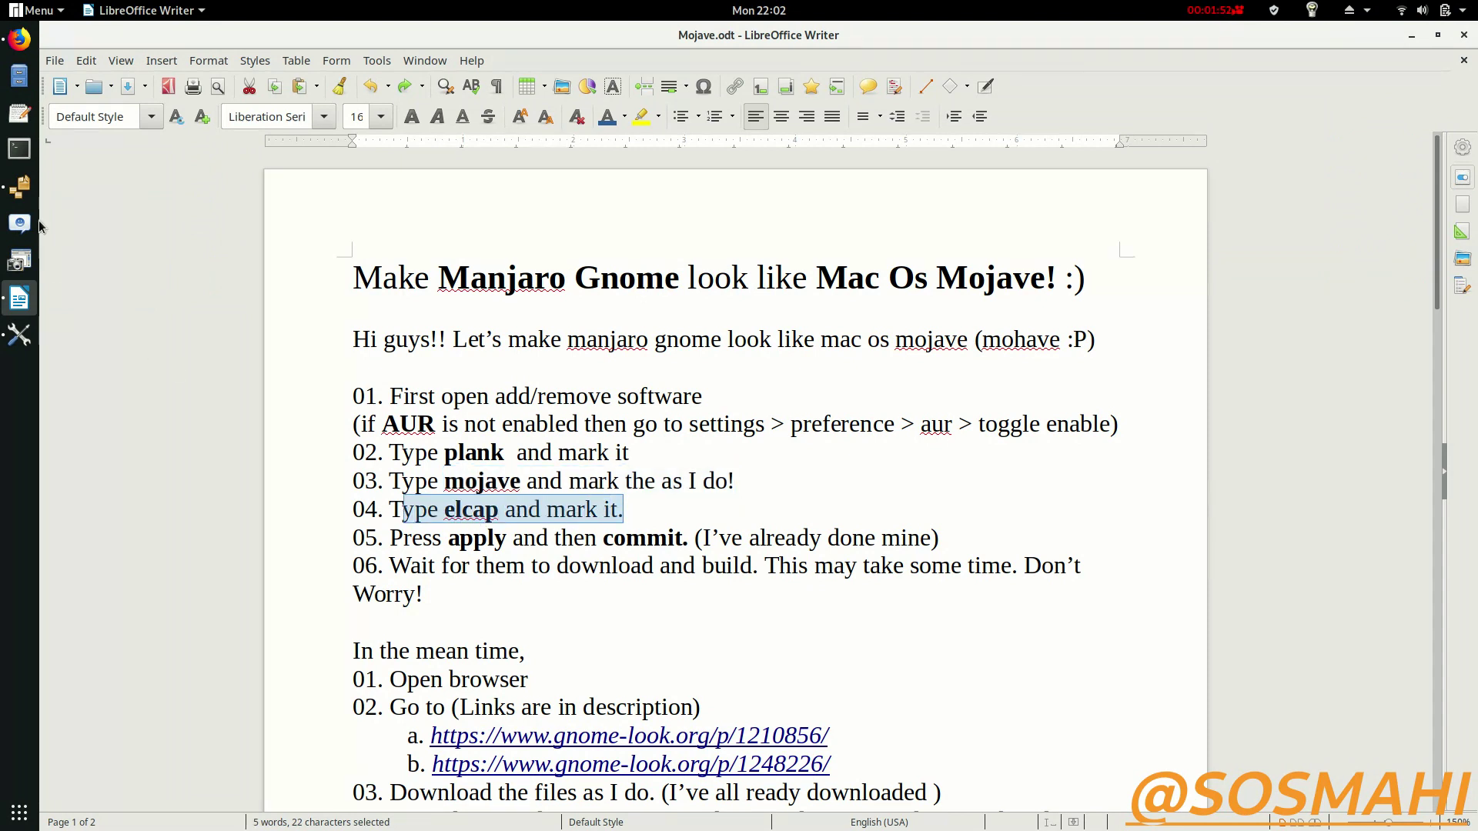
{"action": "left_click", "coordinate": [19, 186]}
{"action": "double_click", "coordinate": [697, 74]}
{"action": "type", "text": "elca"}
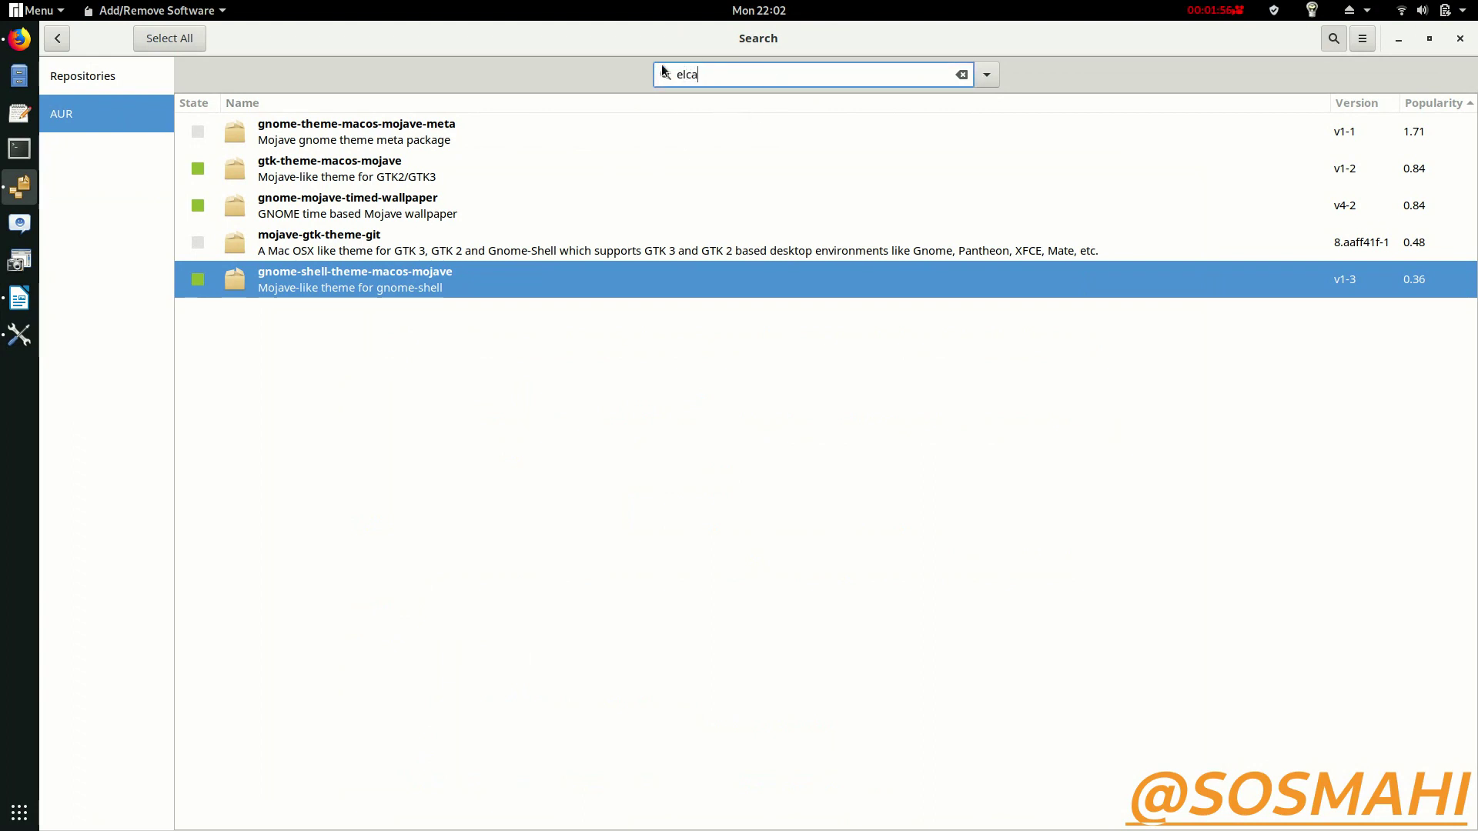
{"action": "type", "text": "p"}
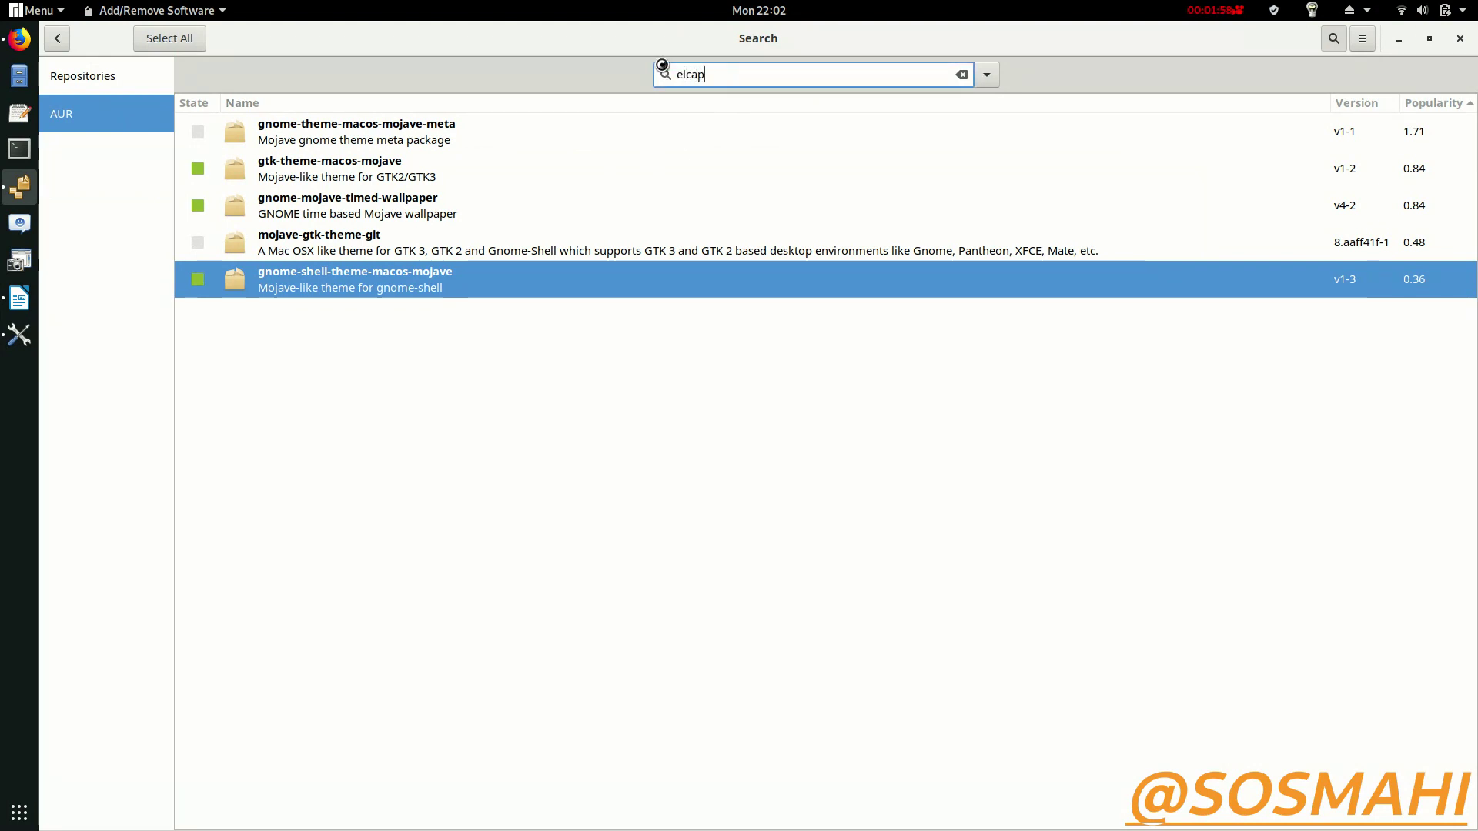
{"action": "left_click", "coordinate": [292, 136]}
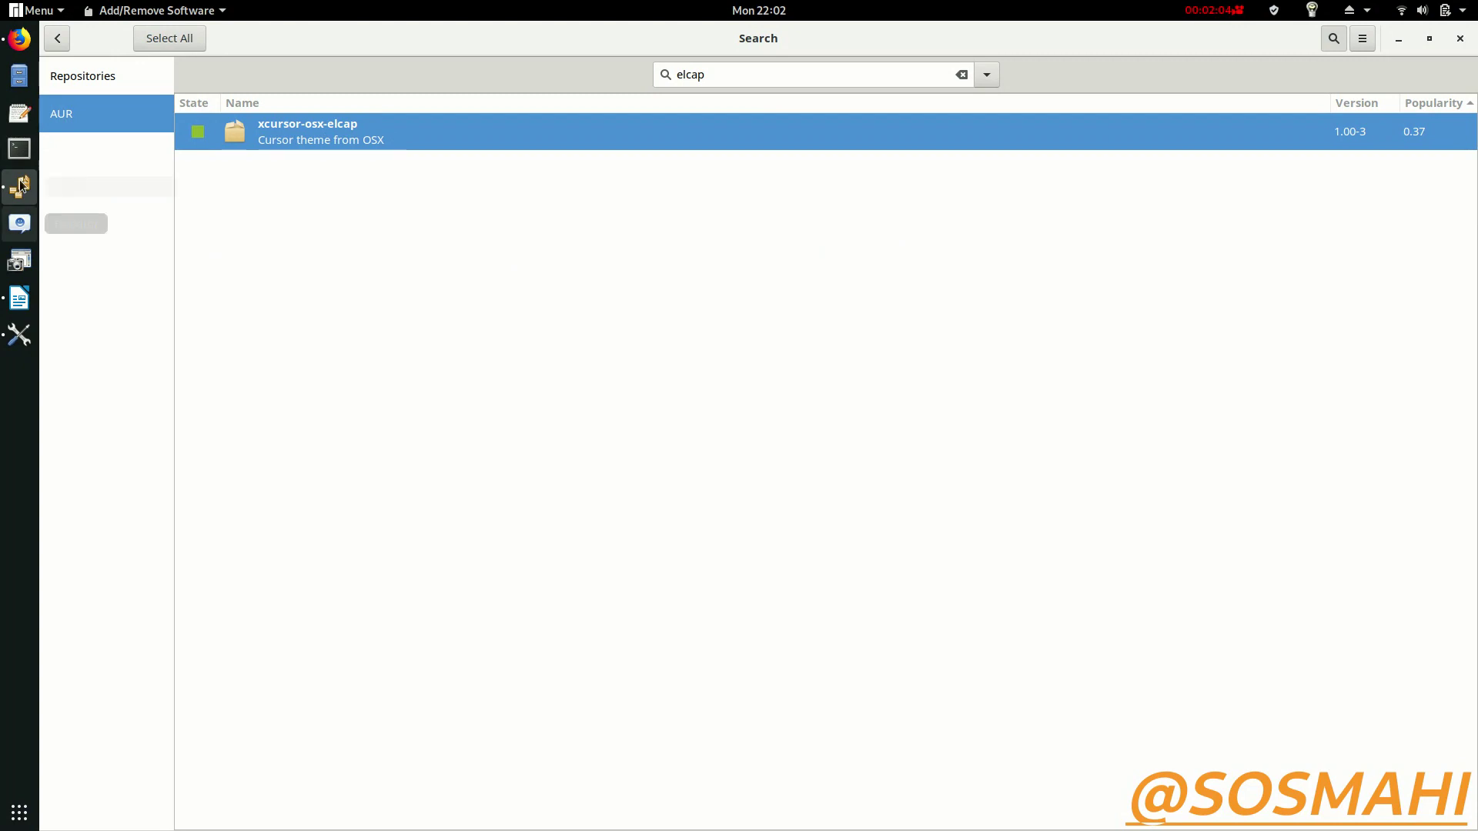
Return to the Writer document and highlight the words apply and commit in instruction 05
{"action": "left_click_drag", "start_coordinate": [21, 321], "coordinate": [19, 297]}
{"action": "left_click", "coordinate": [21, 328]}
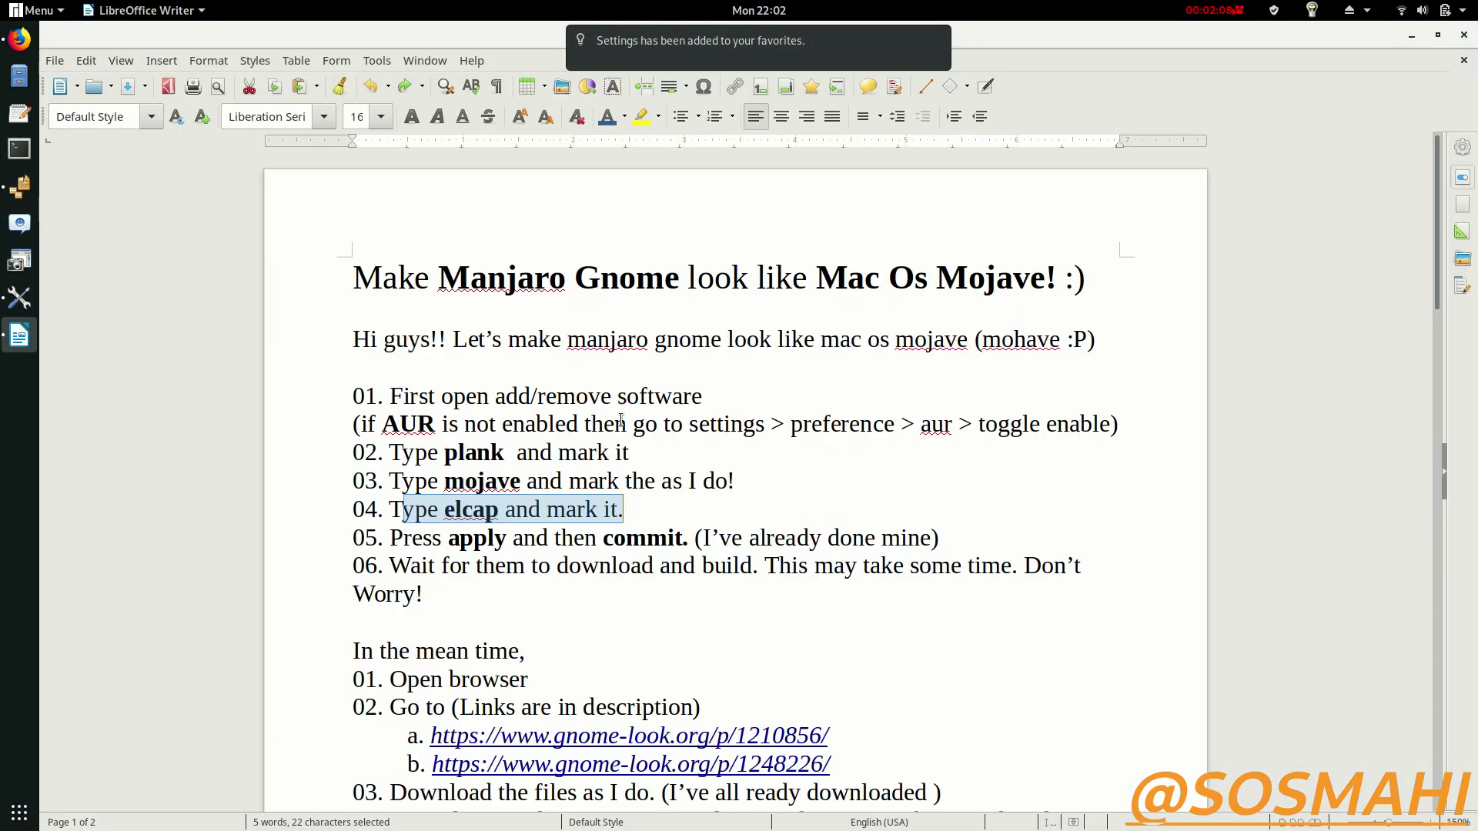
{"action": "left_click", "coordinate": [465, 548]}
{"action": "left_click_drag", "start_coordinate": [448, 539], "coordinate": [506, 539]}
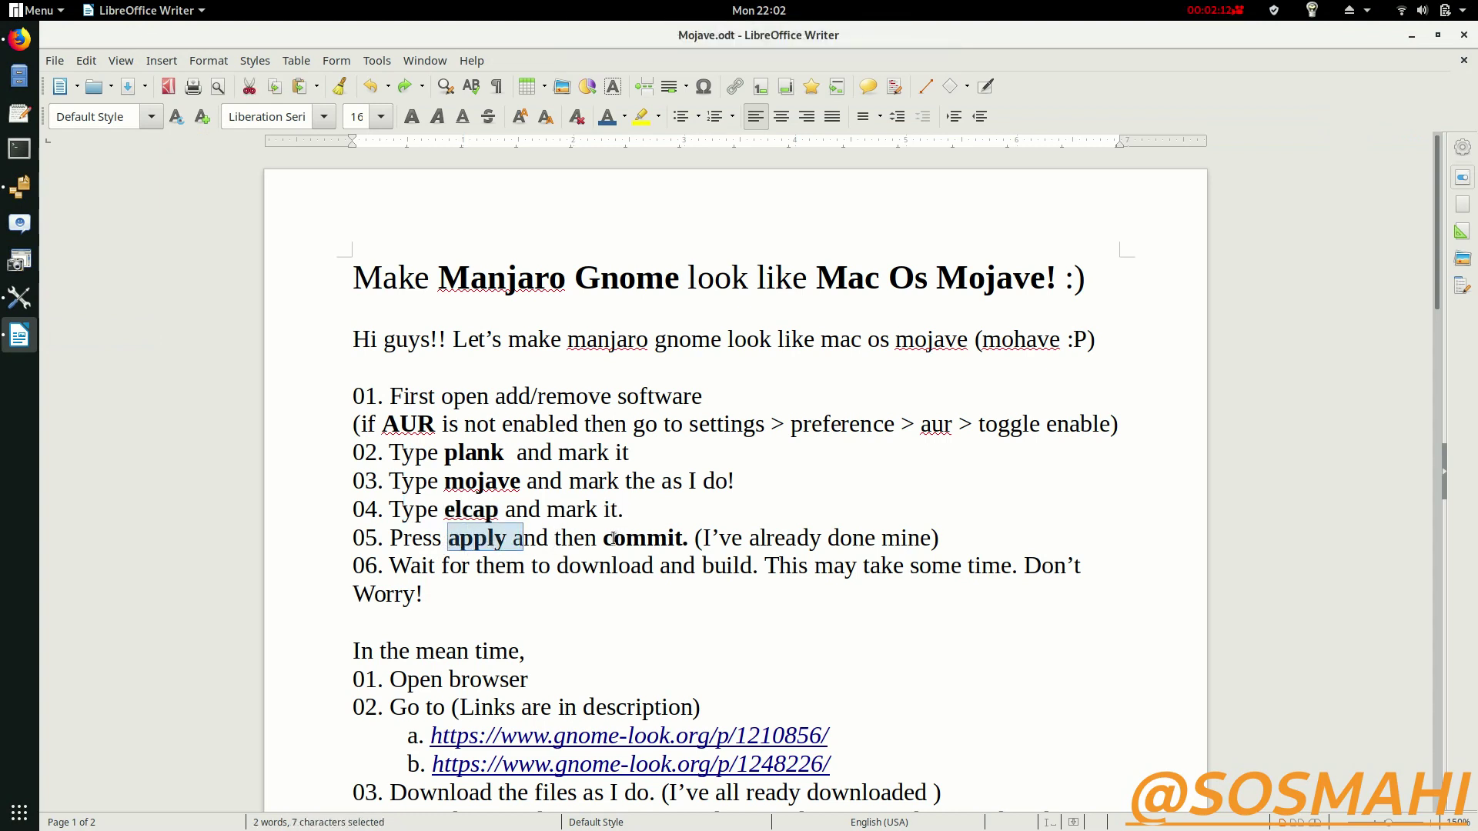
{"action": "left_click_drag", "start_coordinate": [613, 539], "coordinate": [688, 539]}
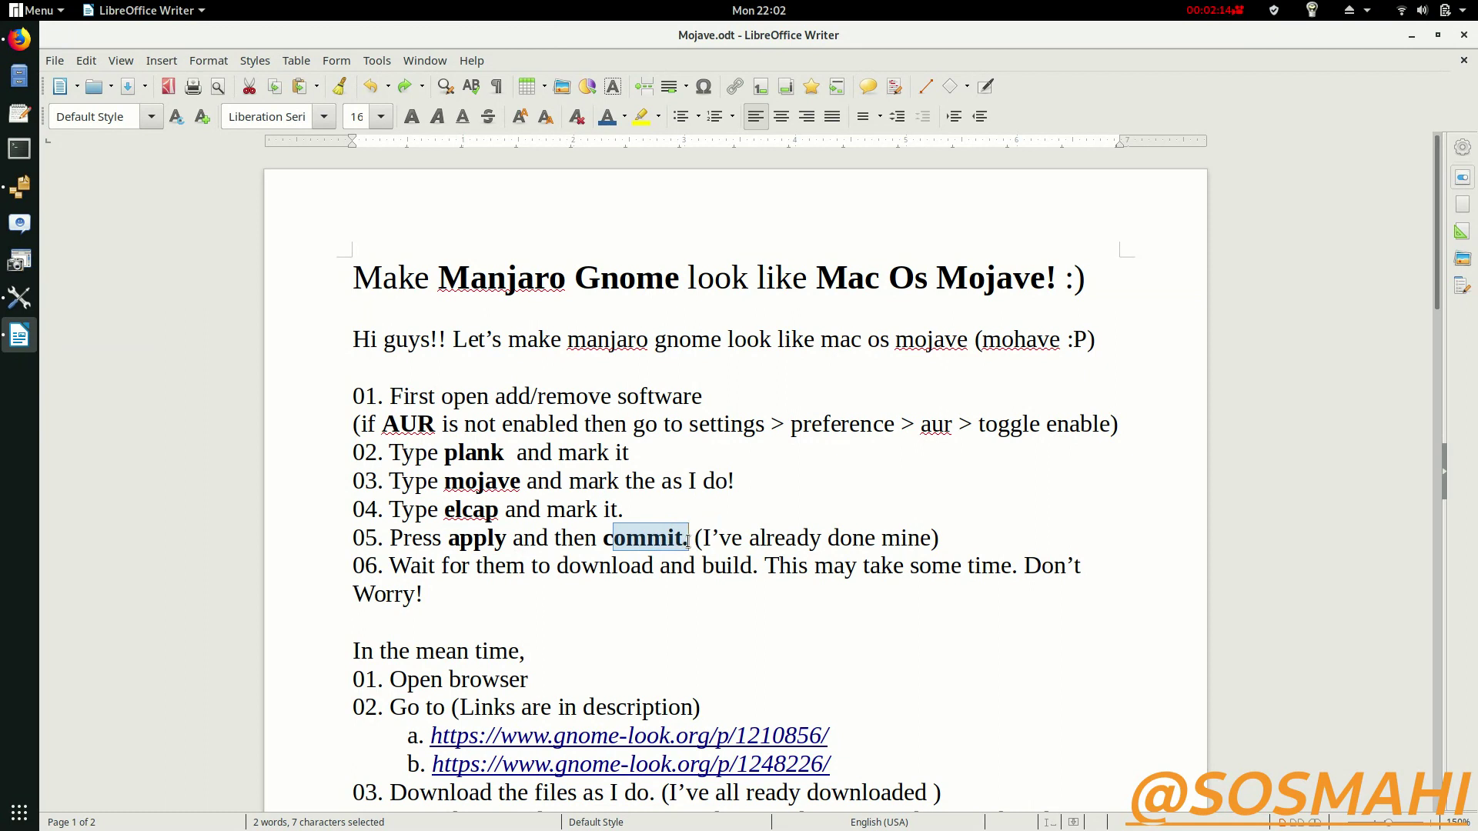
{"action": "left_click", "coordinate": [828, 539]}
{"action": "scroll", "coordinate": [625, 609], "scroll_direction": "down", "scroll_amount": 8}
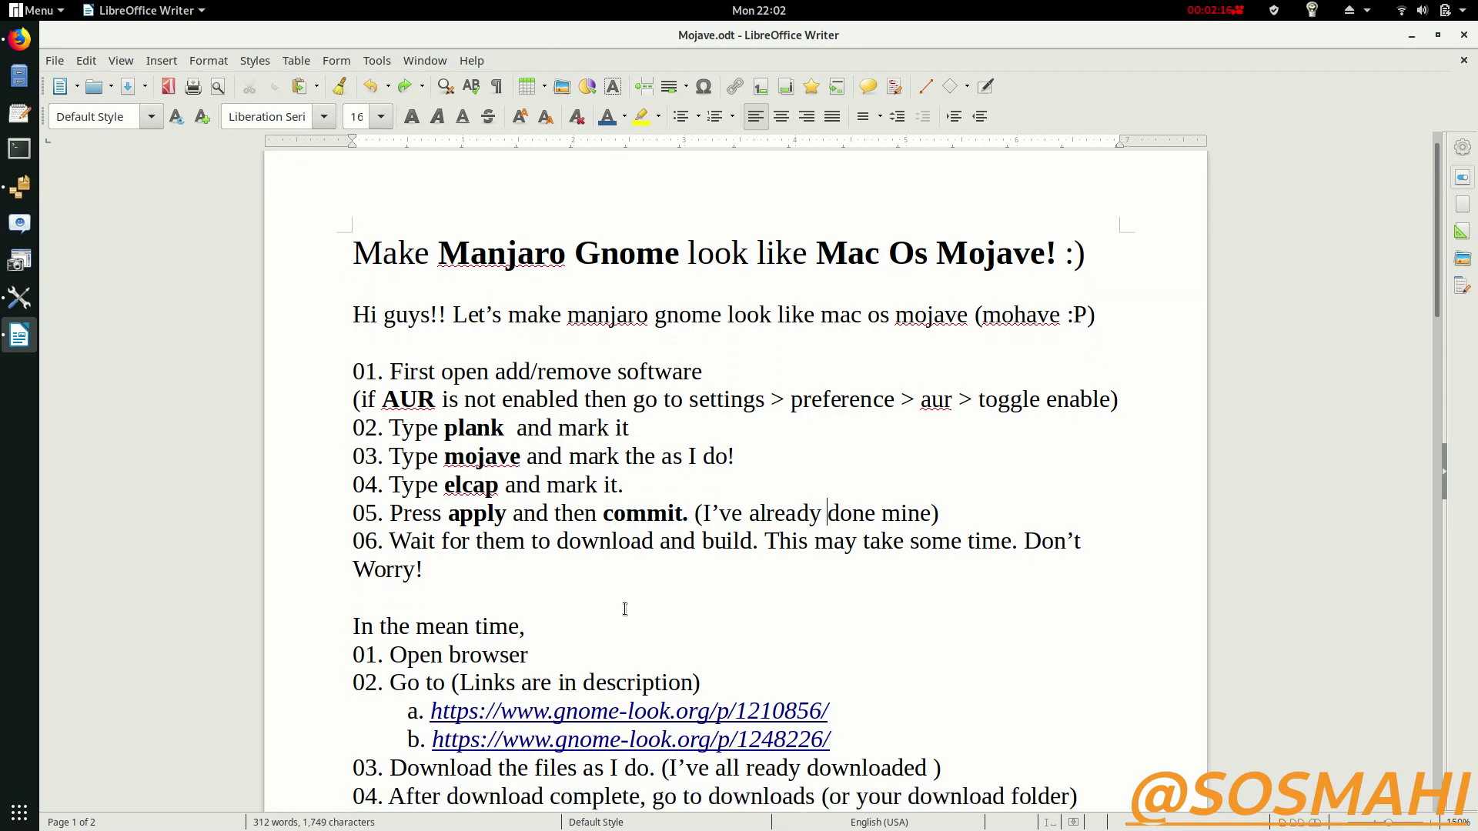
Highlight the "In the mean time" heading and the word browser in the Writer instructions, then switch to Firefox
{"action": "scroll", "coordinate": [625, 608], "scroll_direction": "down", "scroll_amount": 4}
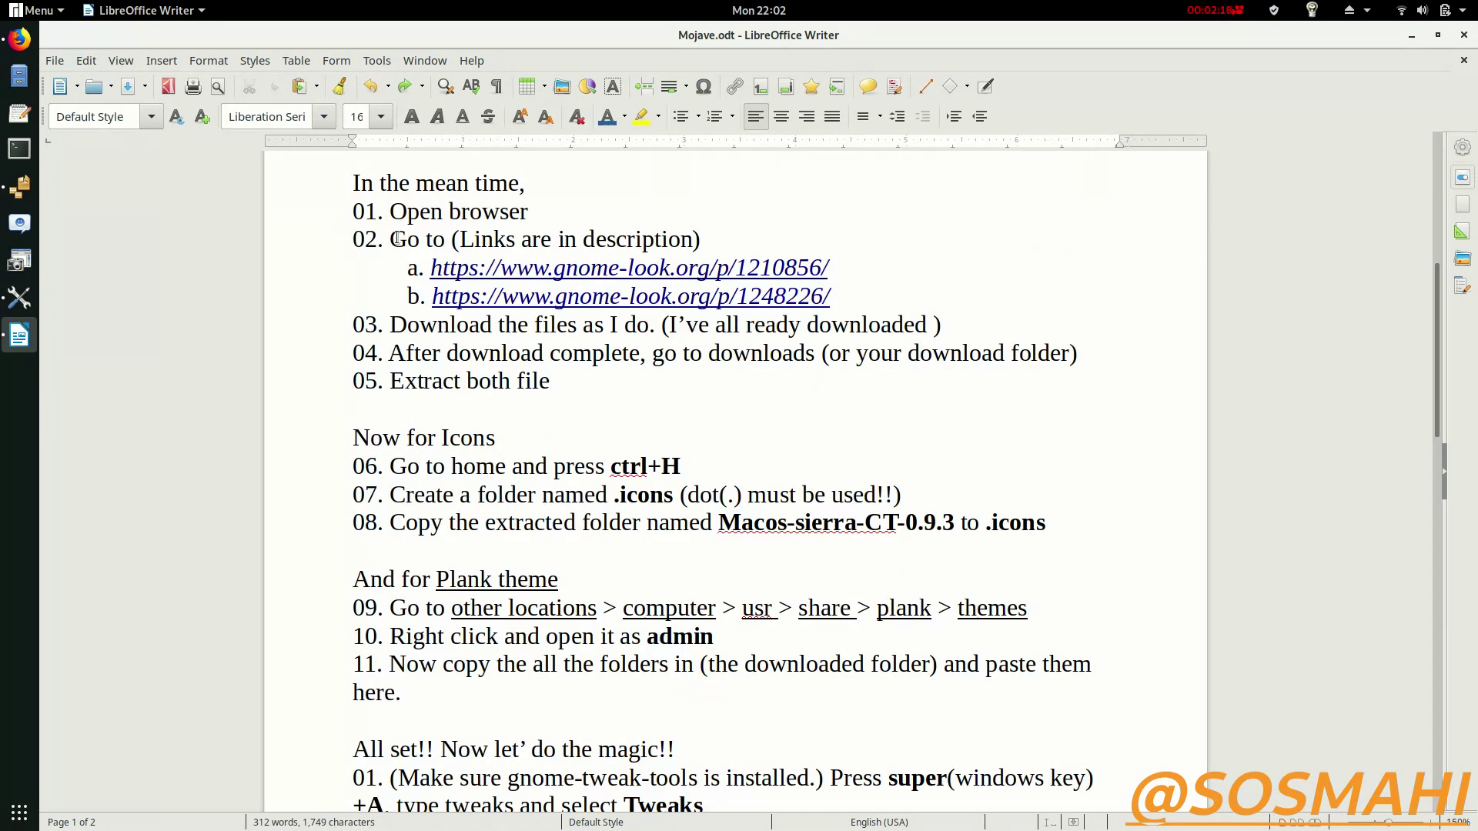
{"action": "left_click_drag", "start_coordinate": [350, 184], "coordinate": [525, 185]}
{"action": "left_click_drag", "start_coordinate": [443, 211], "coordinate": [528, 212]}
{"action": "left_click", "coordinate": [21, 40]}
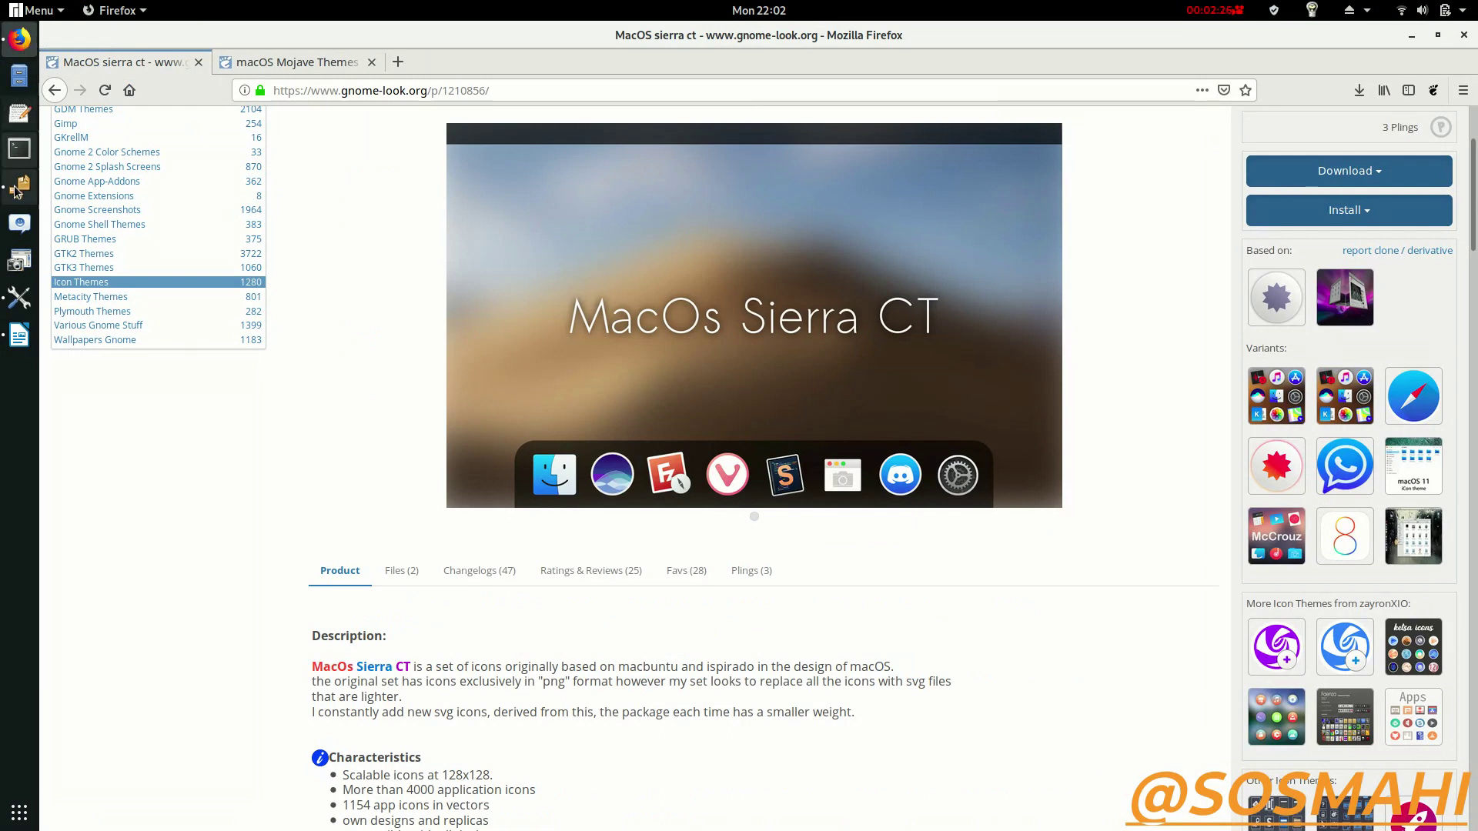
{"action": "left_click", "coordinate": [19, 297]}
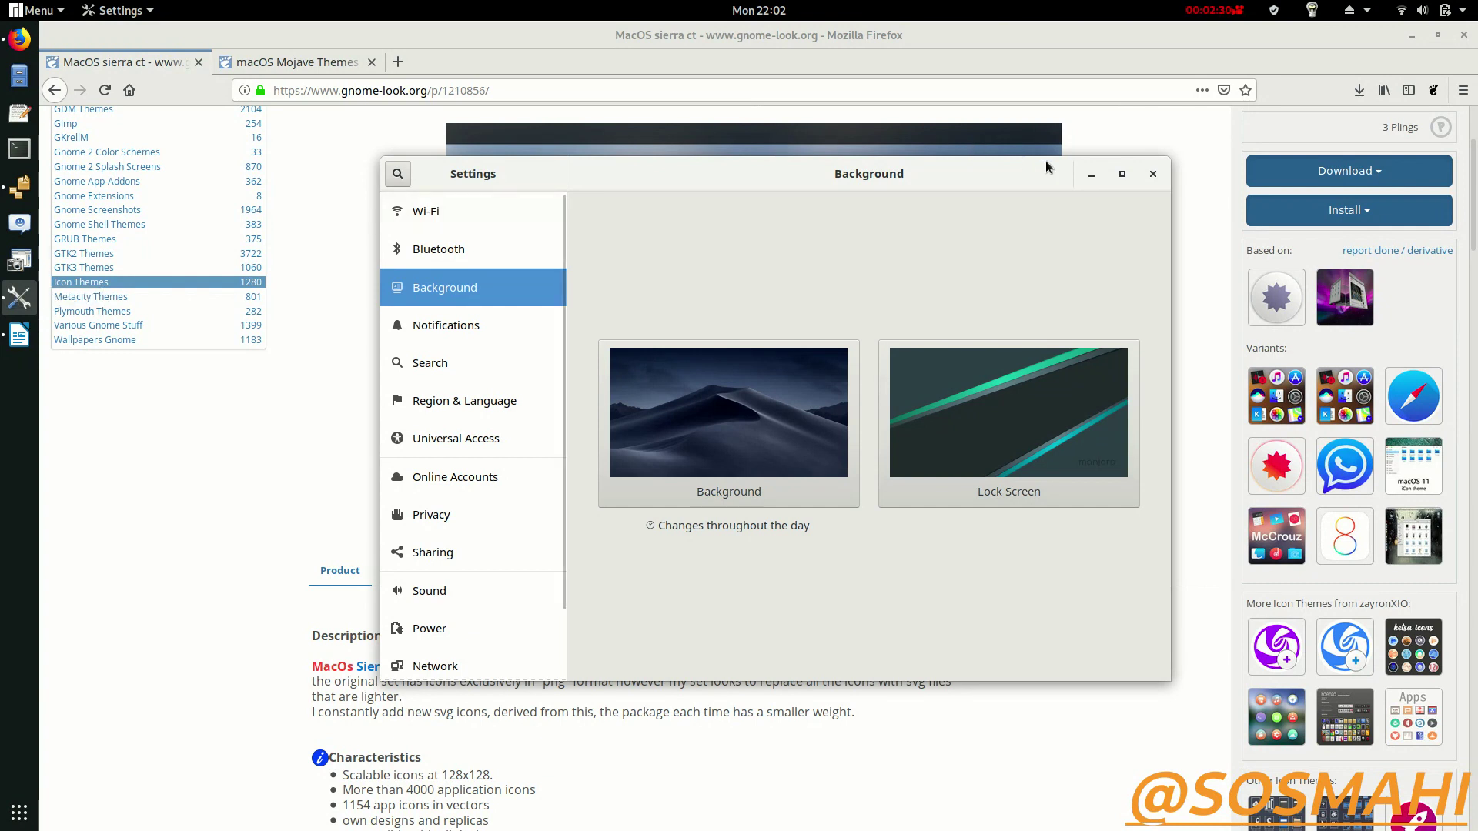
{"action": "left_click", "coordinate": [1092, 174]}
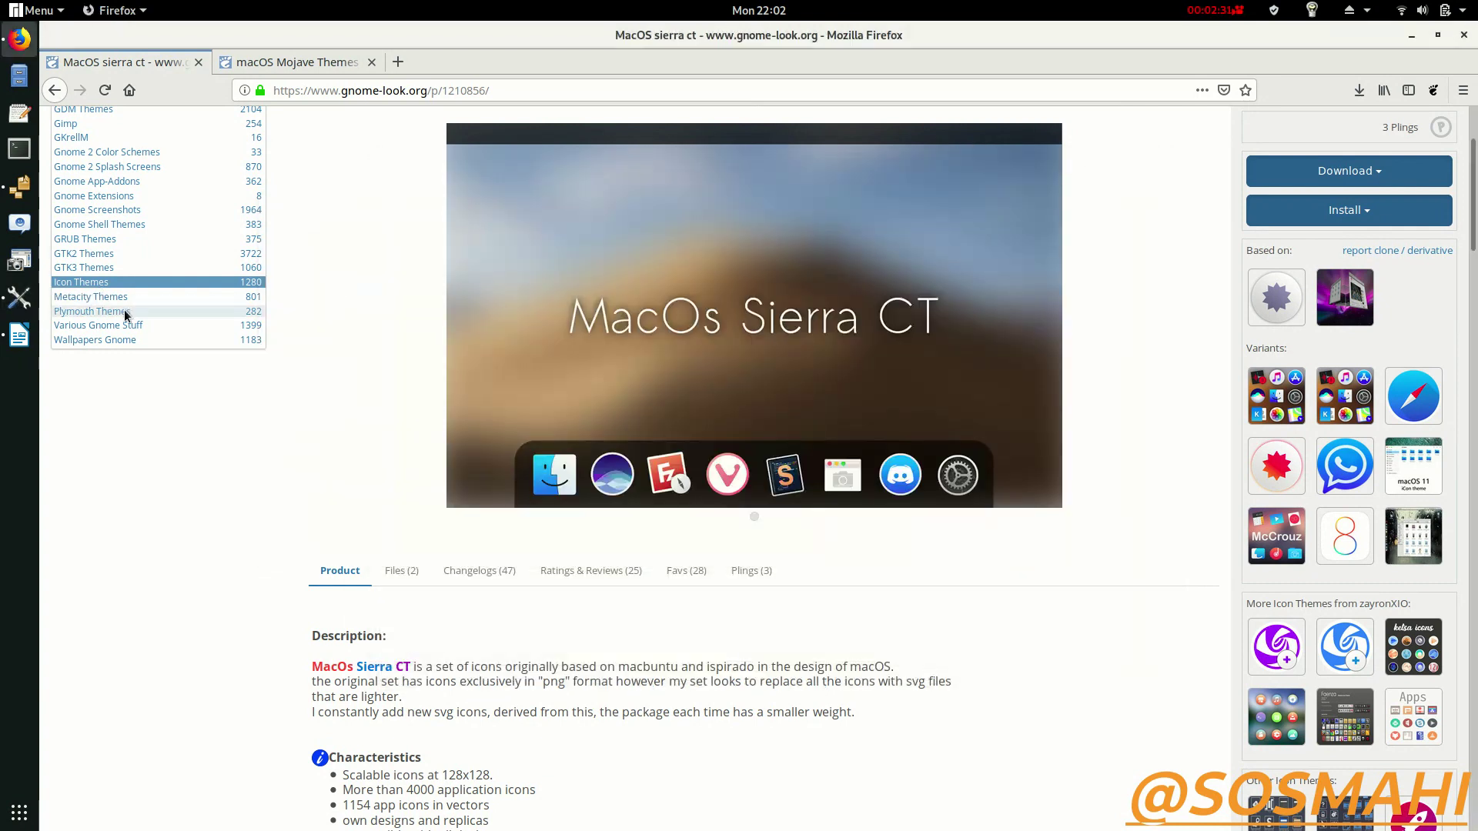
{"action": "left_click", "coordinate": [19, 336]}
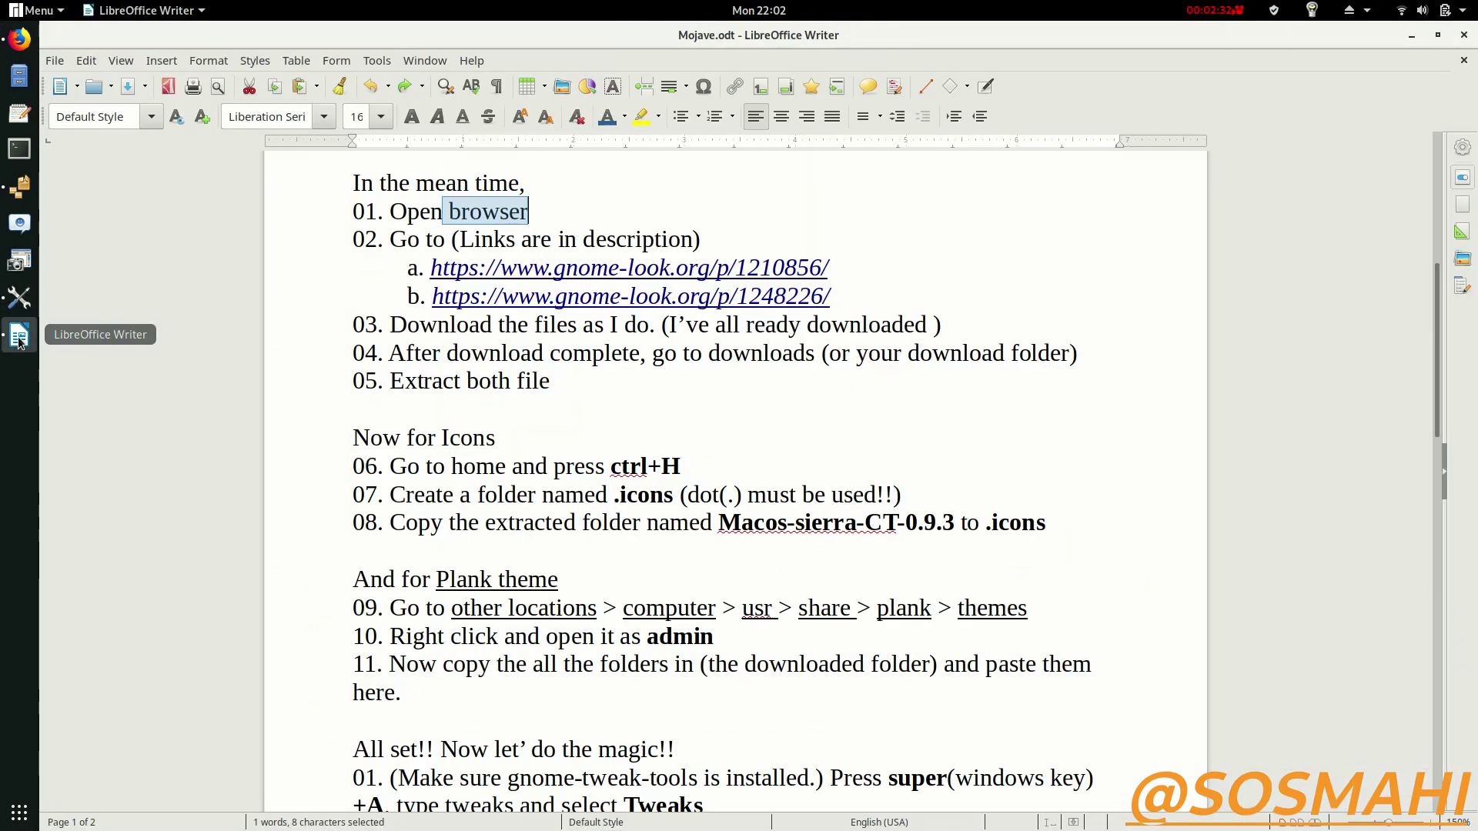
{"action": "left_click", "coordinate": [431, 269]}
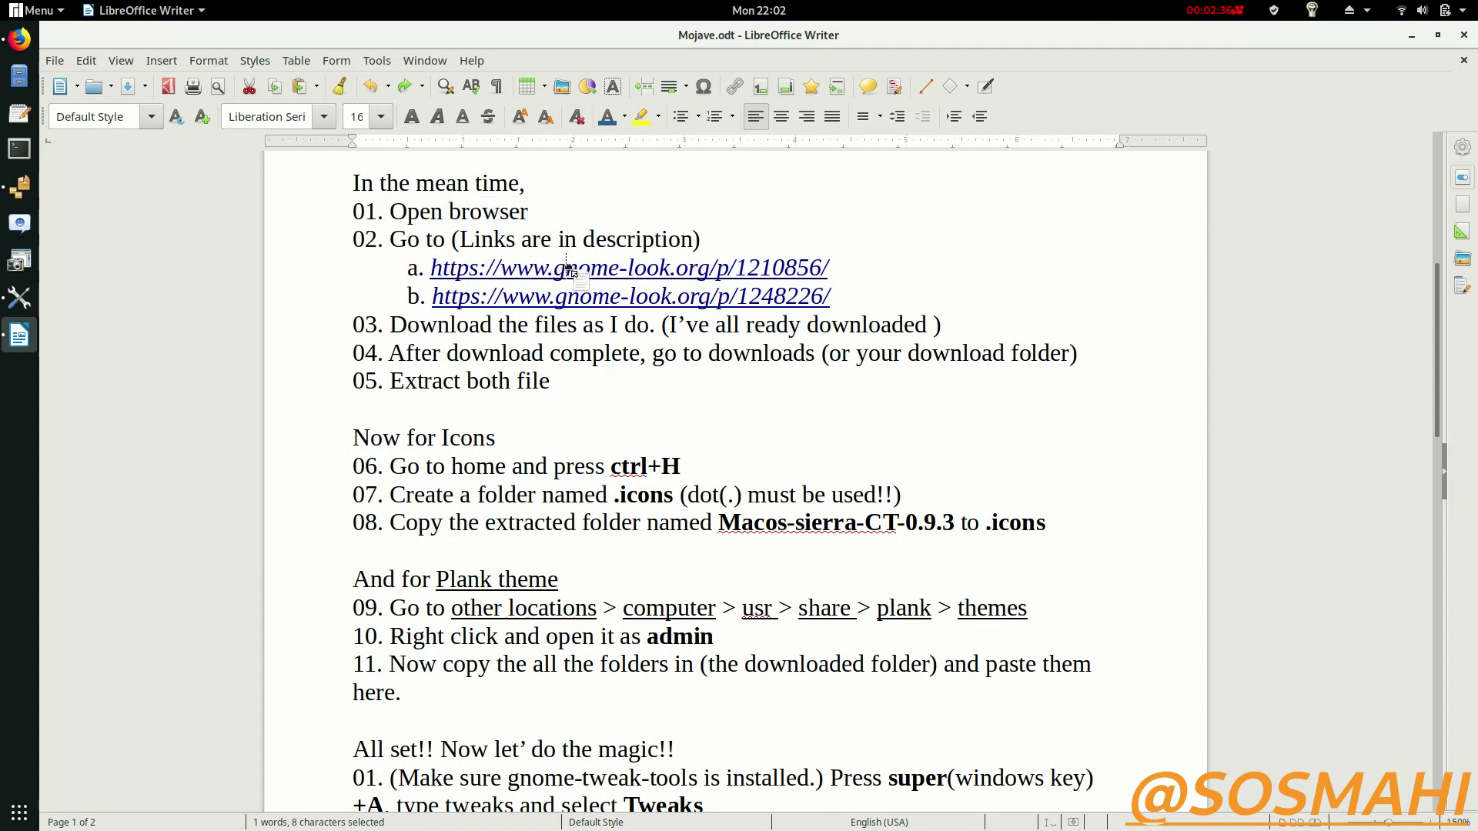
{"action": "left_click", "coordinate": [849, 275]}
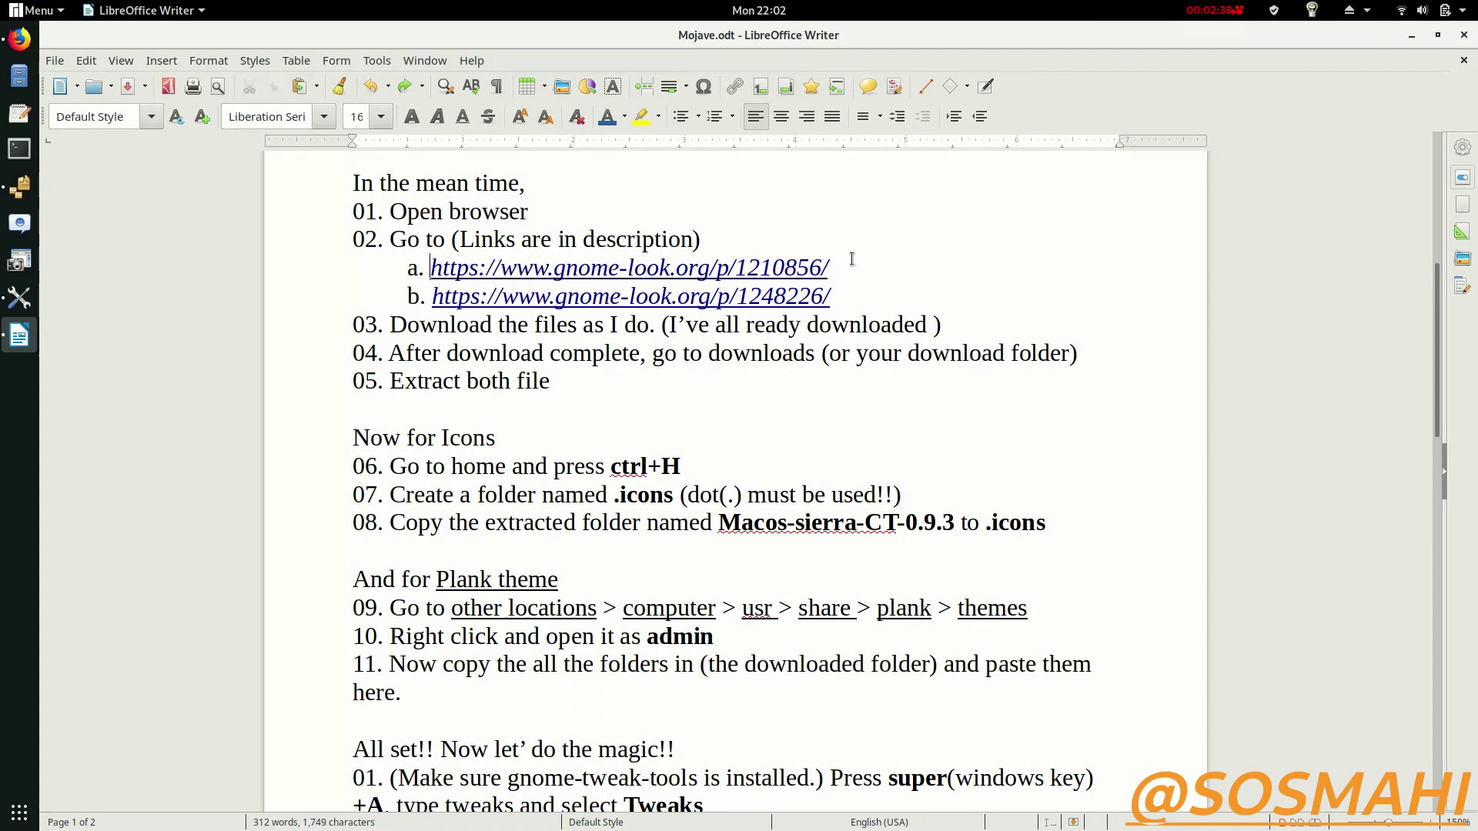
{"action": "key", "text": "ctrl+i"}
{"action": "left_click_drag", "start_coordinate": [860, 267], "coordinate": [81, 272]}
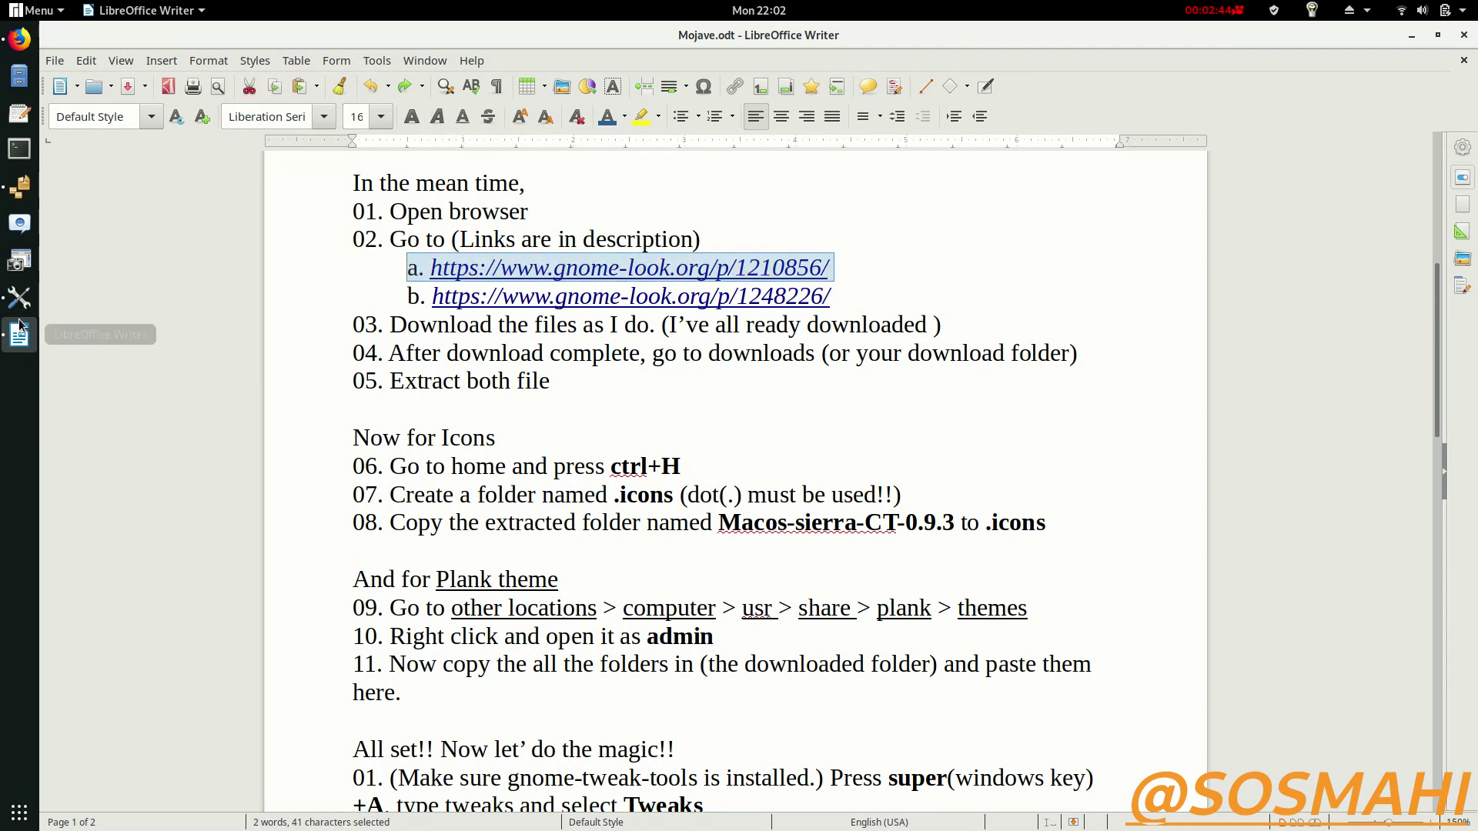
Switch to Firefox and highlight the web address of the MacOS sierra ct icon theme page
{"action": "left_click", "coordinate": [19, 39]}
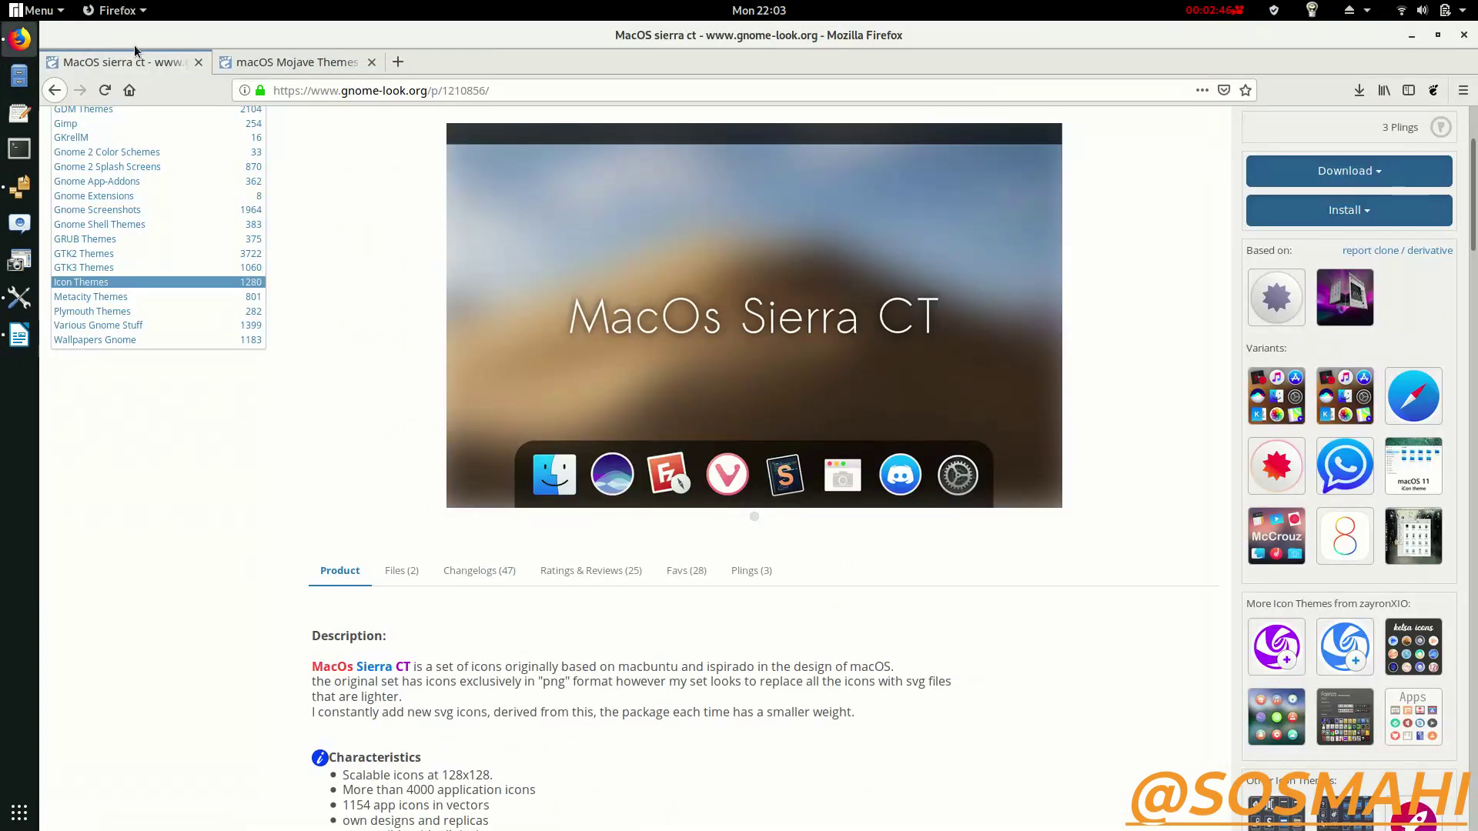
{"action": "left_click", "coordinate": [362, 90]}
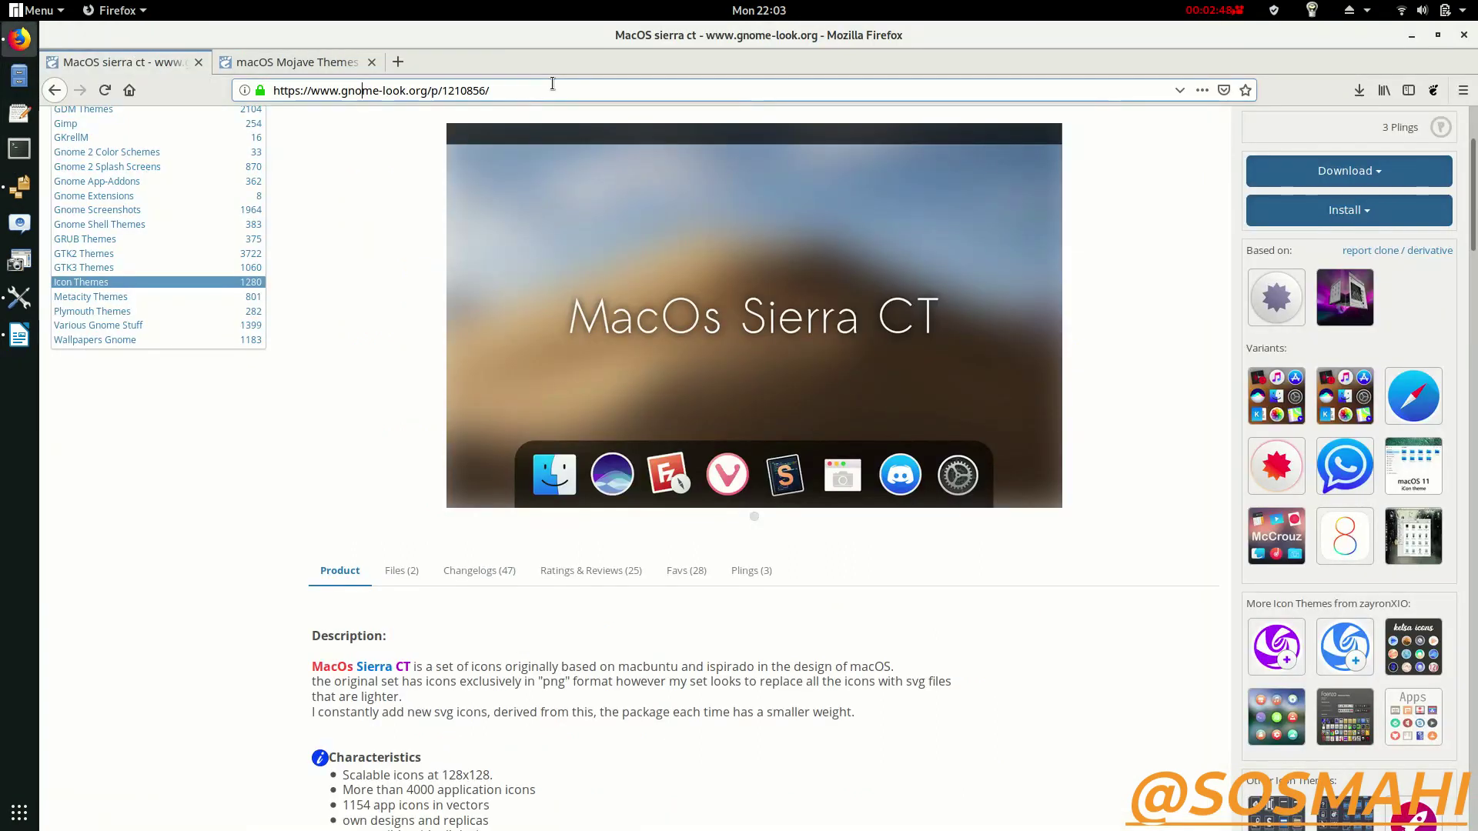
{"action": "left_click_drag", "start_coordinate": [551, 88], "coordinate": [250, 91]}
{"action": "left_click", "coordinate": [399, 269]}
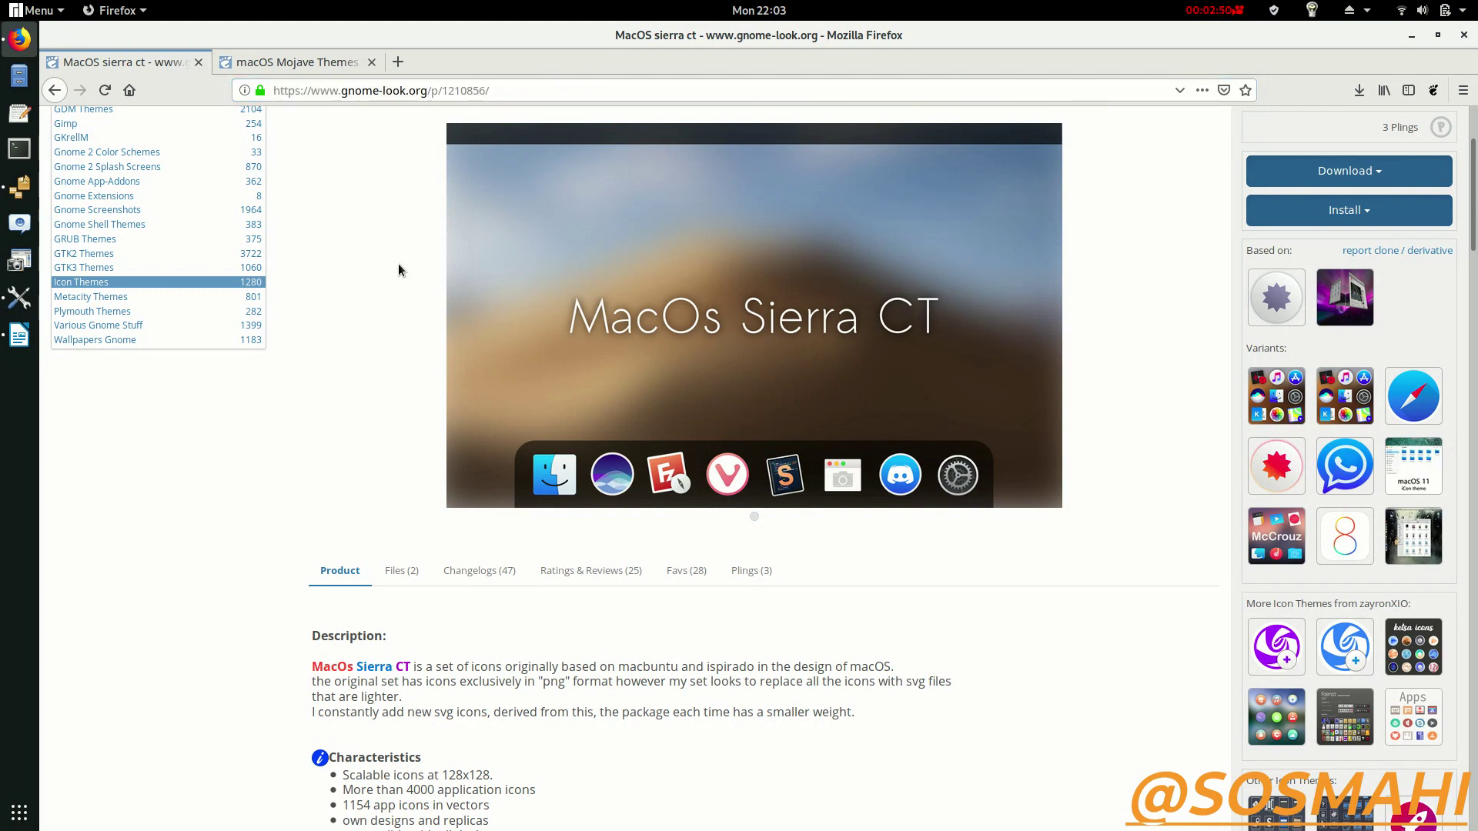
Request the download of macos-sierra-ct-light.tar.gz from the page's files list, then cancel saving it
{"action": "scroll", "coordinate": [376, 416], "scroll_direction": "down", "scroll_amount": 4}
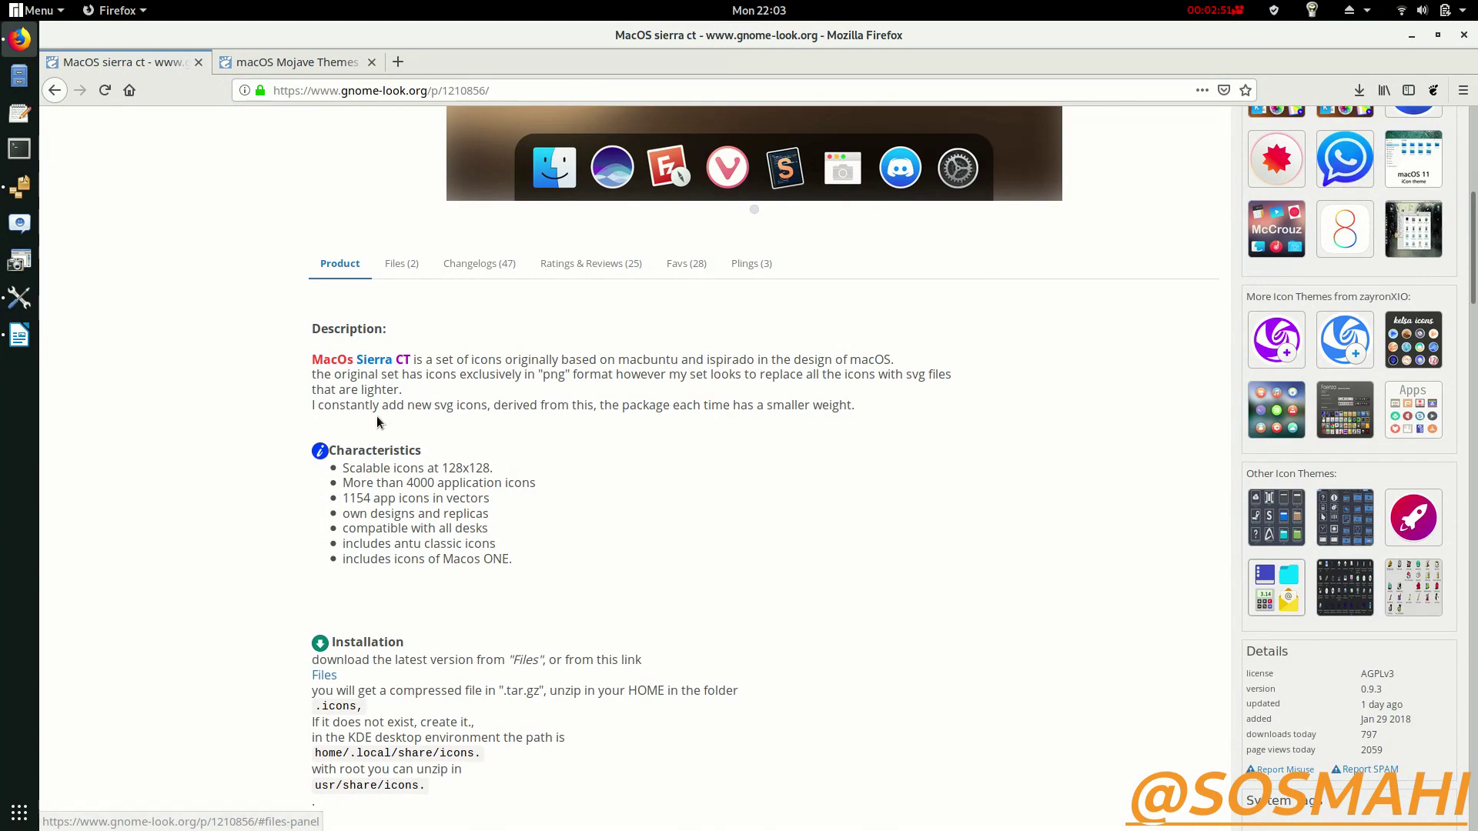
{"action": "left_click", "coordinate": [403, 266]}
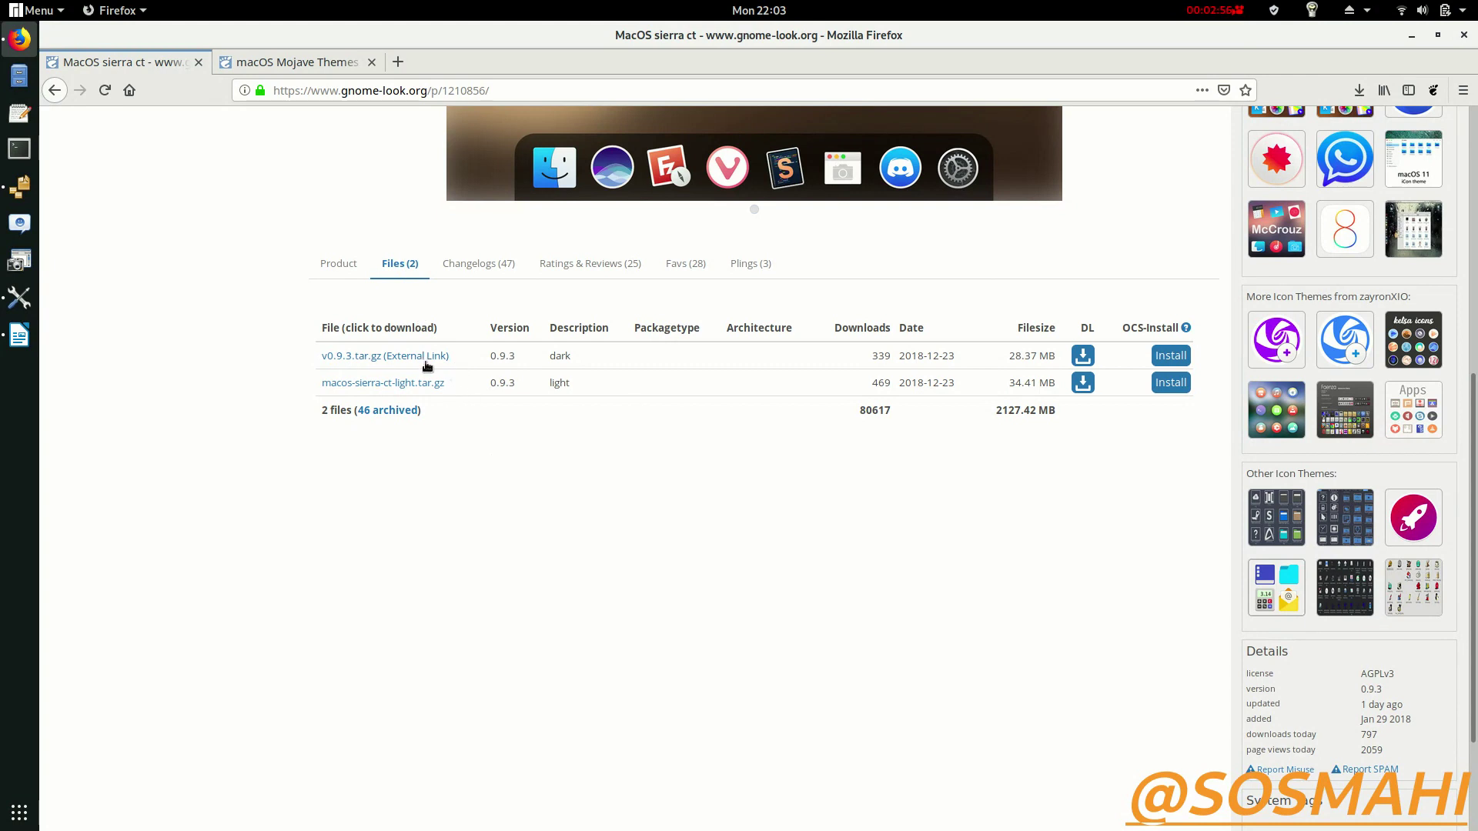
{"action": "left_click", "coordinate": [1082, 383]}
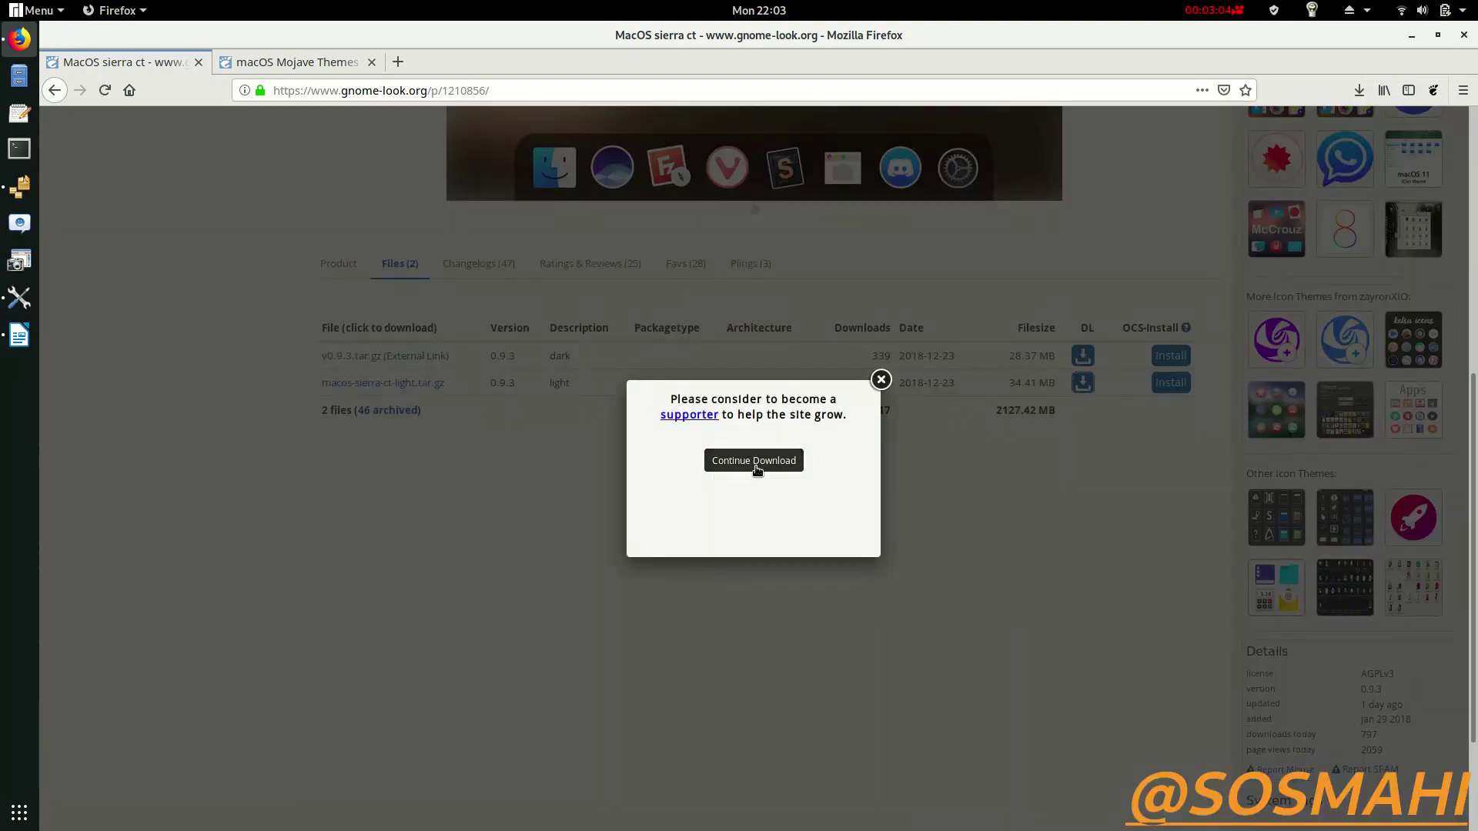
{"action": "left_click", "coordinate": [743, 462]}
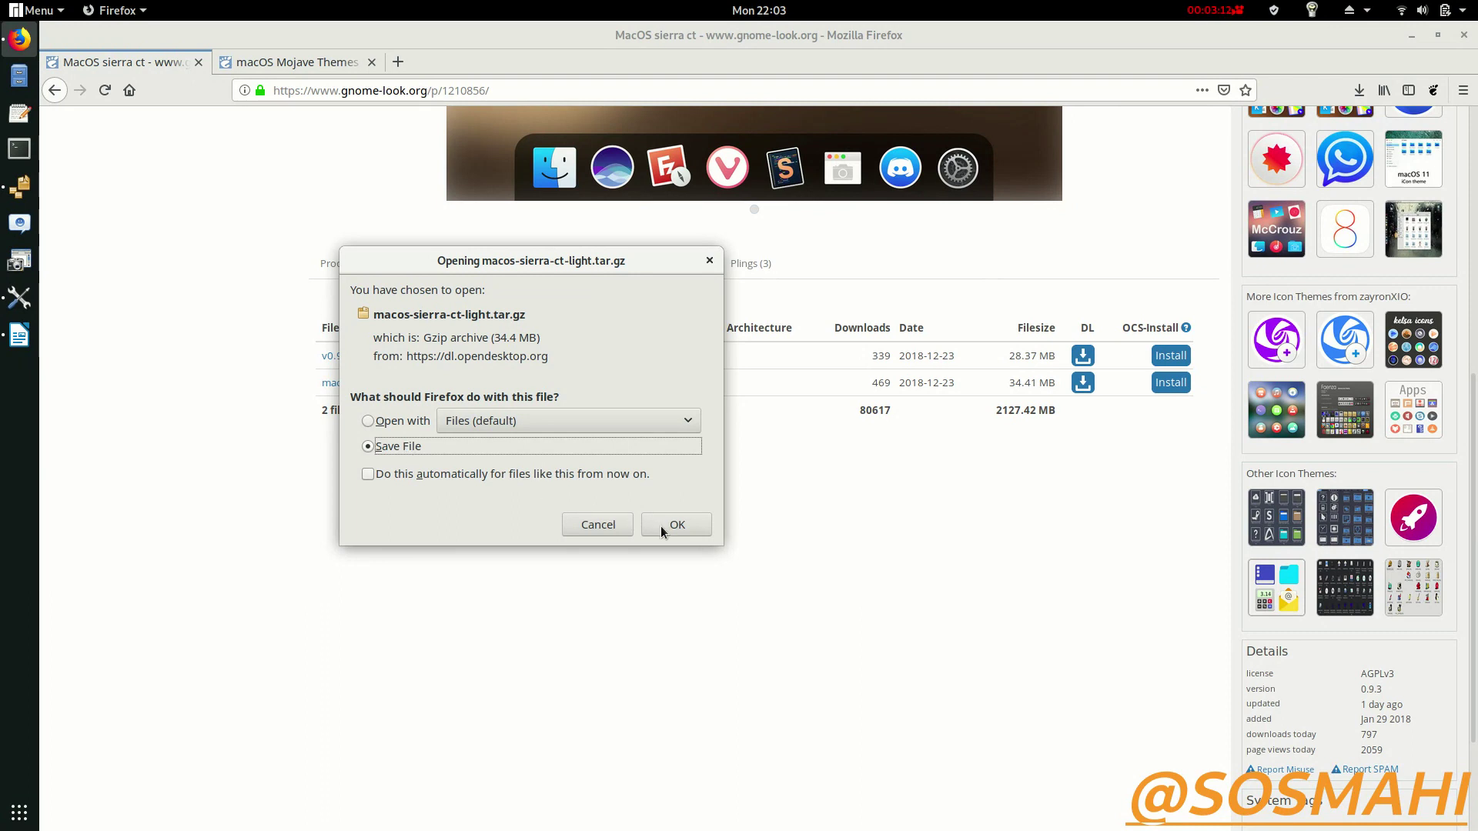
{"action": "left_click", "coordinate": [602, 524]}
{"action": "left_click", "coordinate": [17, 341]}
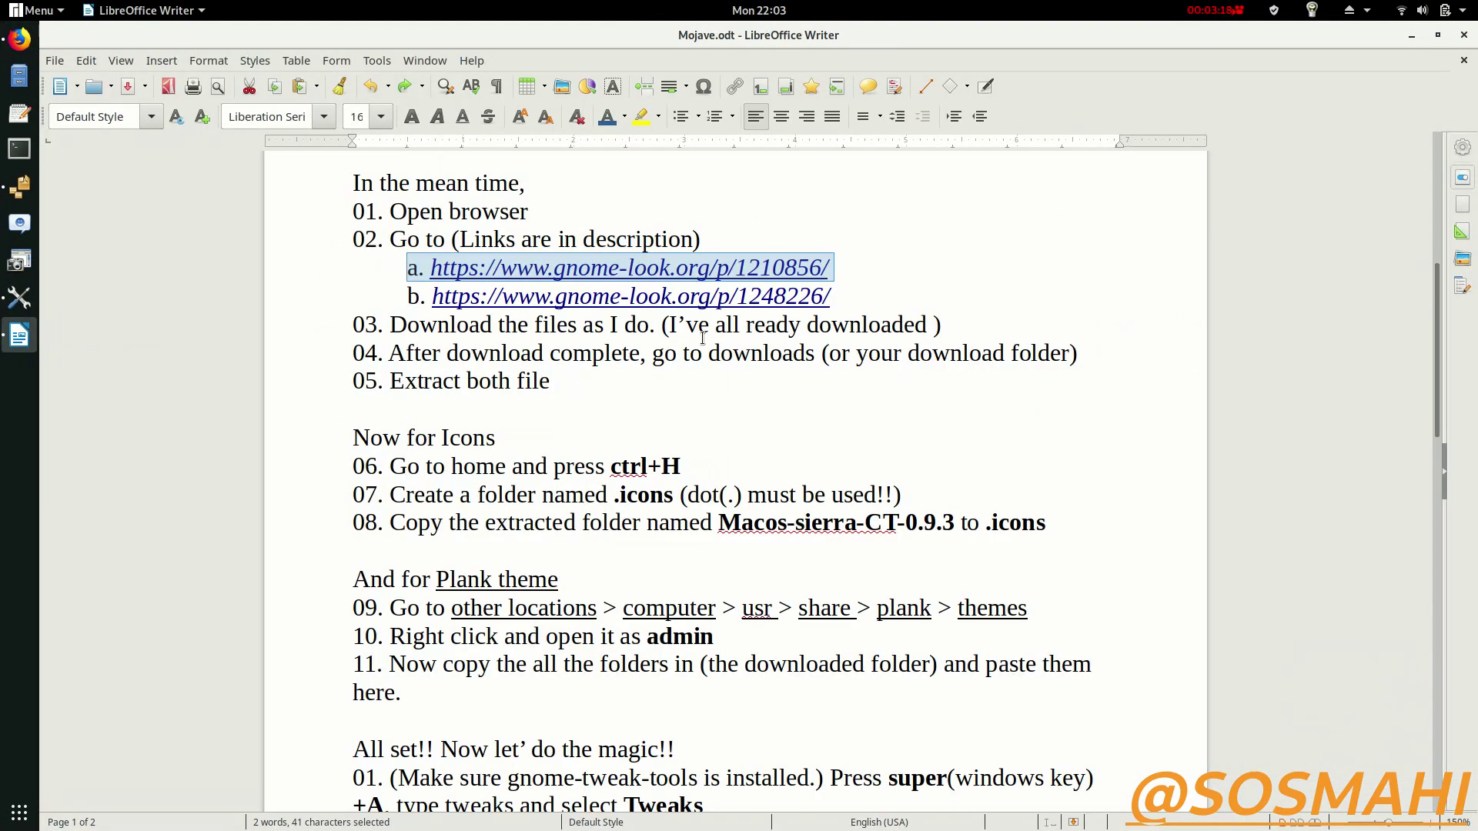
{"action": "left_click_drag", "start_coordinate": [666, 332], "coordinate": [933, 329]}
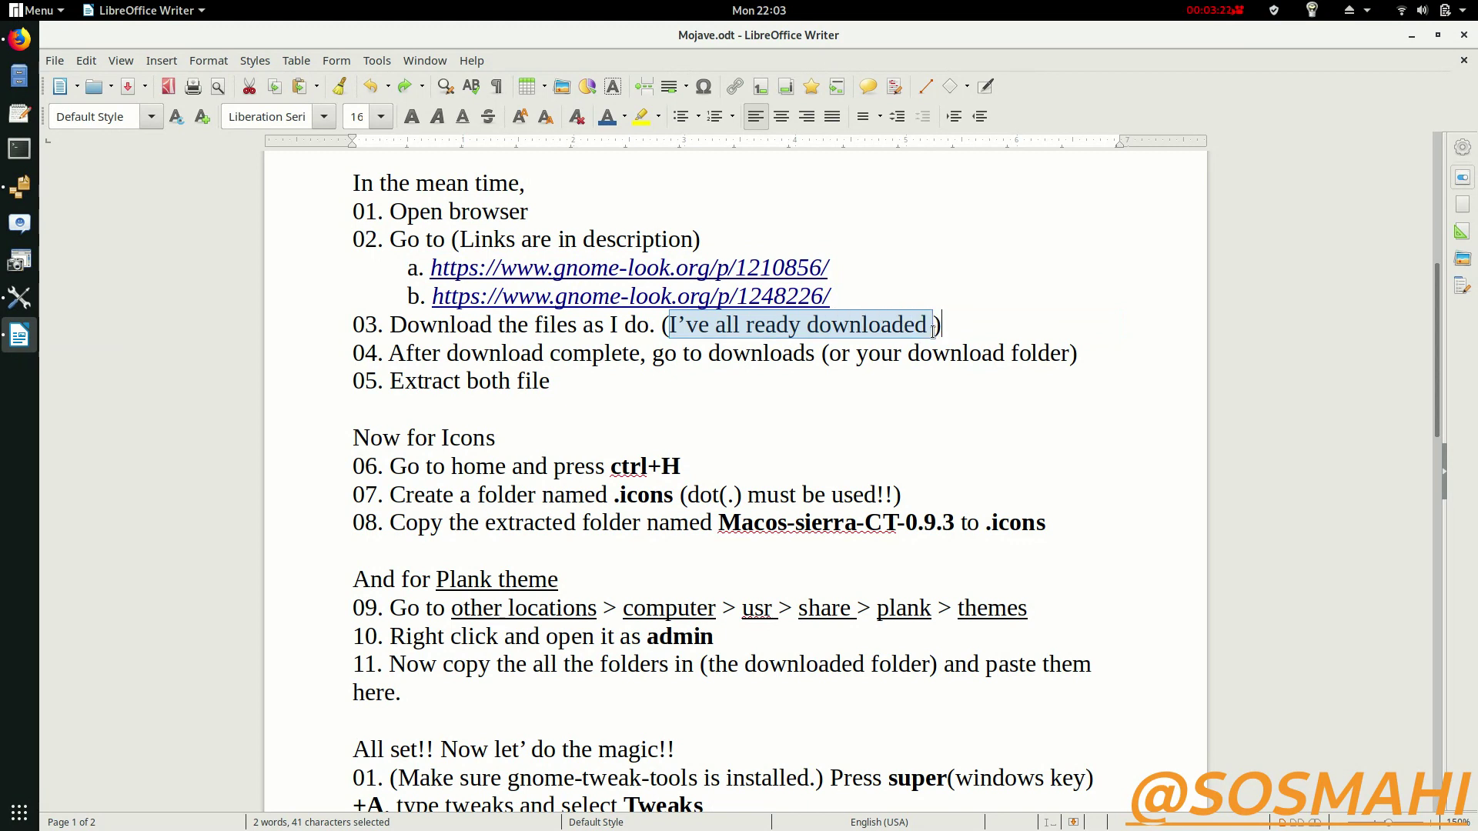
{"action": "left_click", "coordinate": [885, 289]}
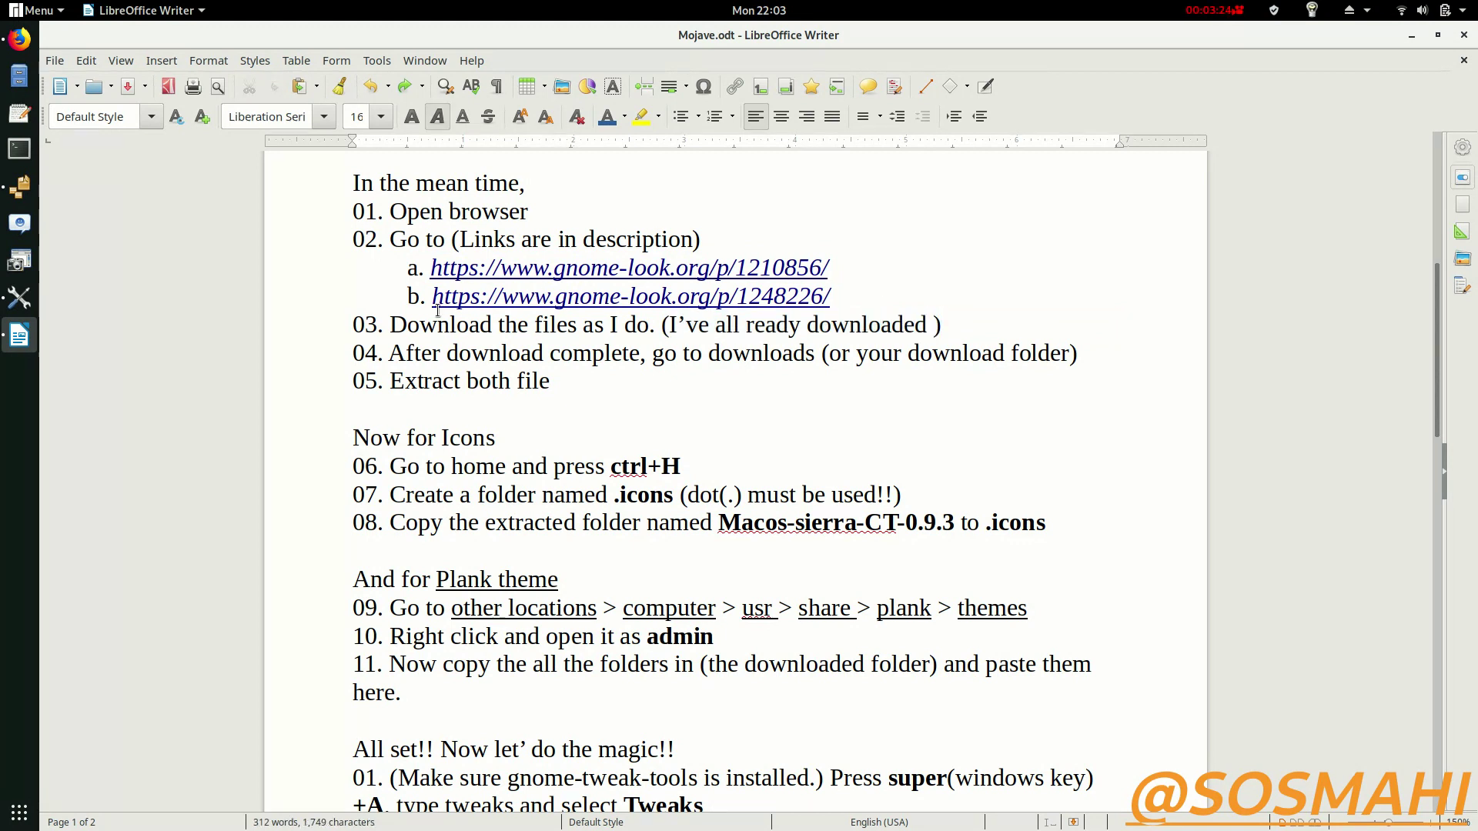
{"action": "left_click_drag", "start_coordinate": [878, 290], "coordinate": [429, 297]}
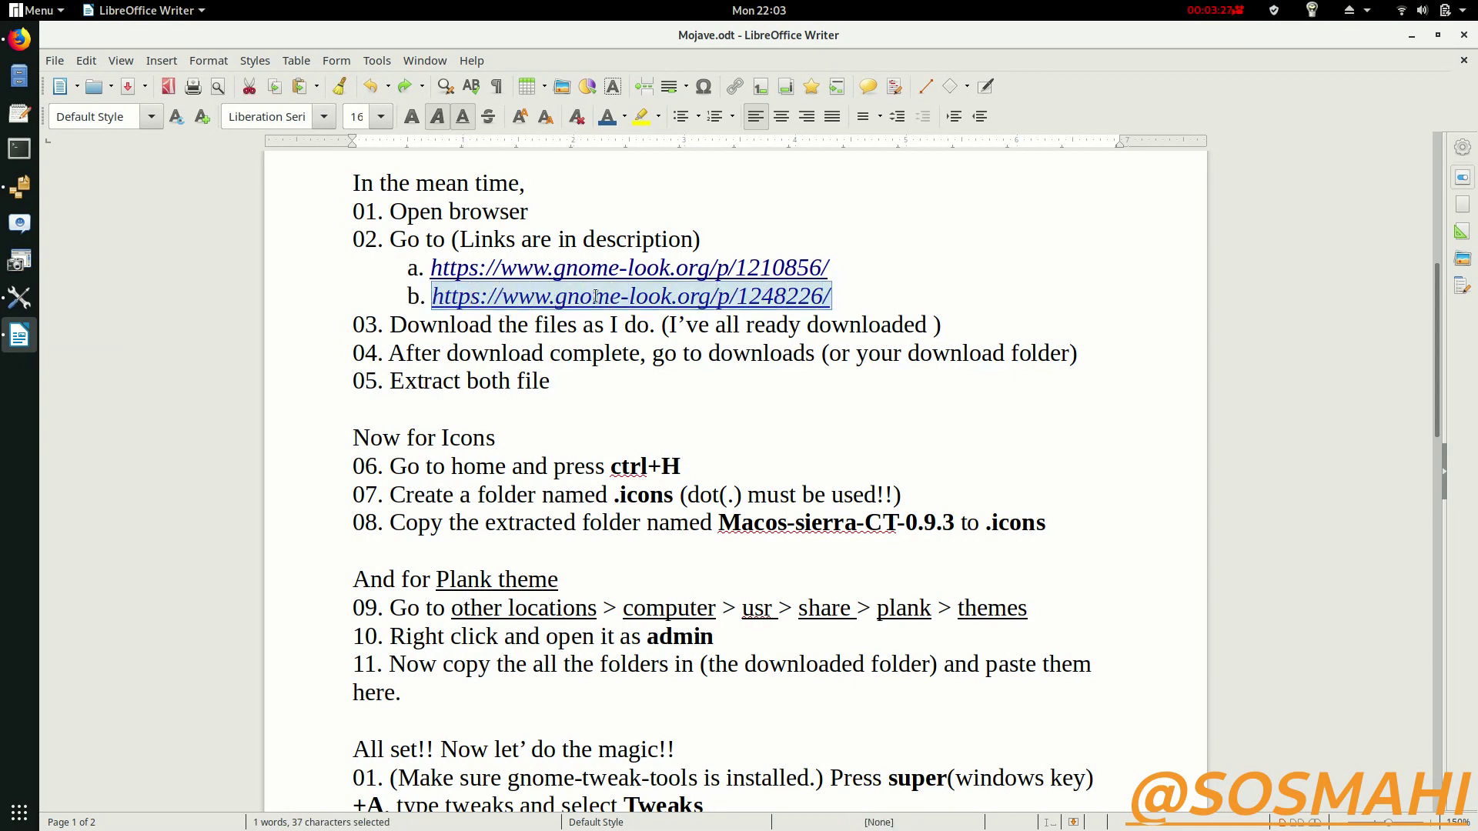
Switch to Firefox and view the macOS Mojave Themes for Plank Dock page on gnome-look.org
{"action": "left_click", "coordinate": [19, 39]}
{"action": "left_click", "coordinate": [326, 62]}
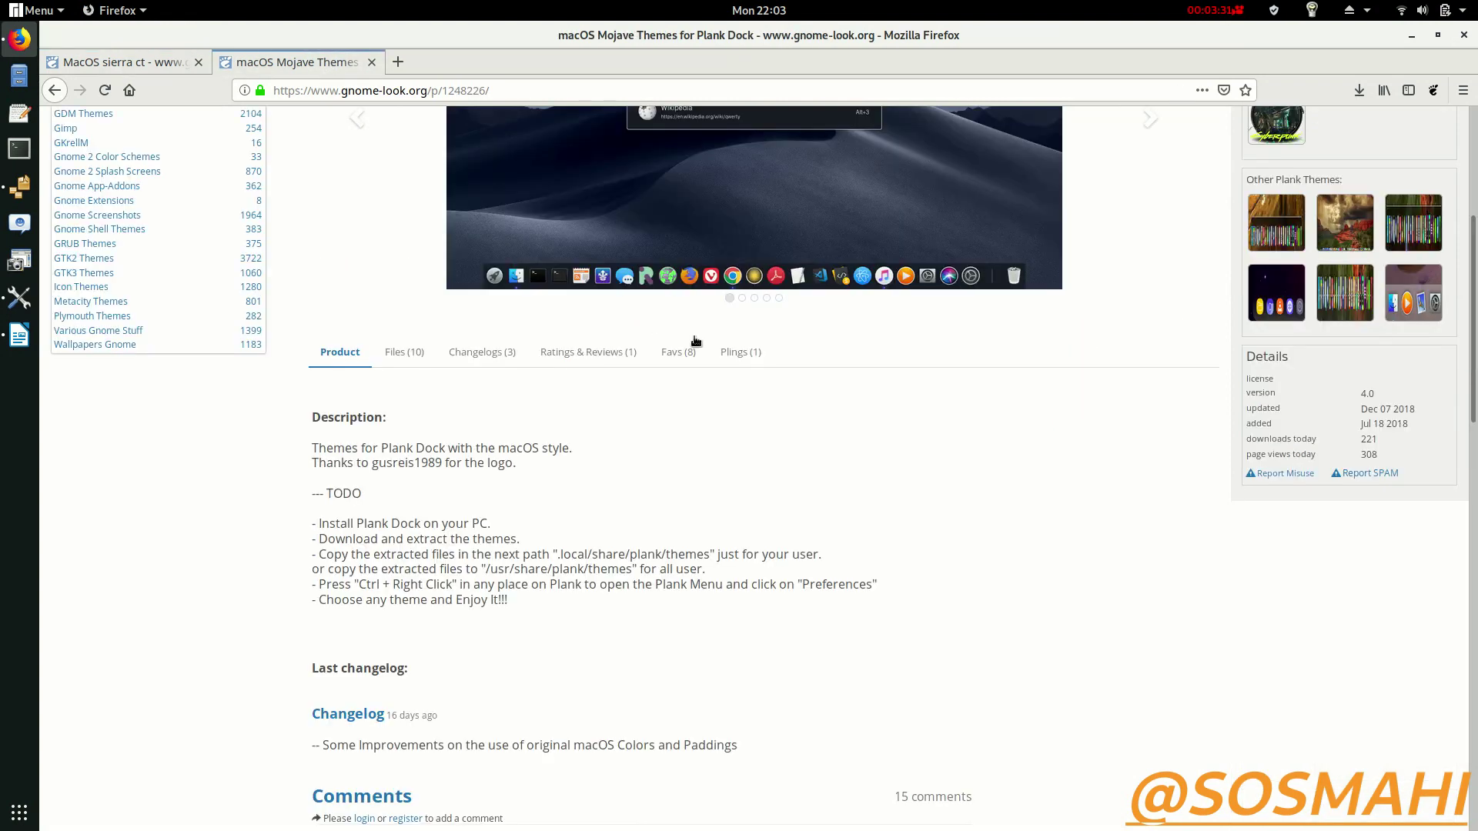
{"action": "scroll", "coordinate": [627, 307], "scroll_direction": "up", "scroll_amount": 5}
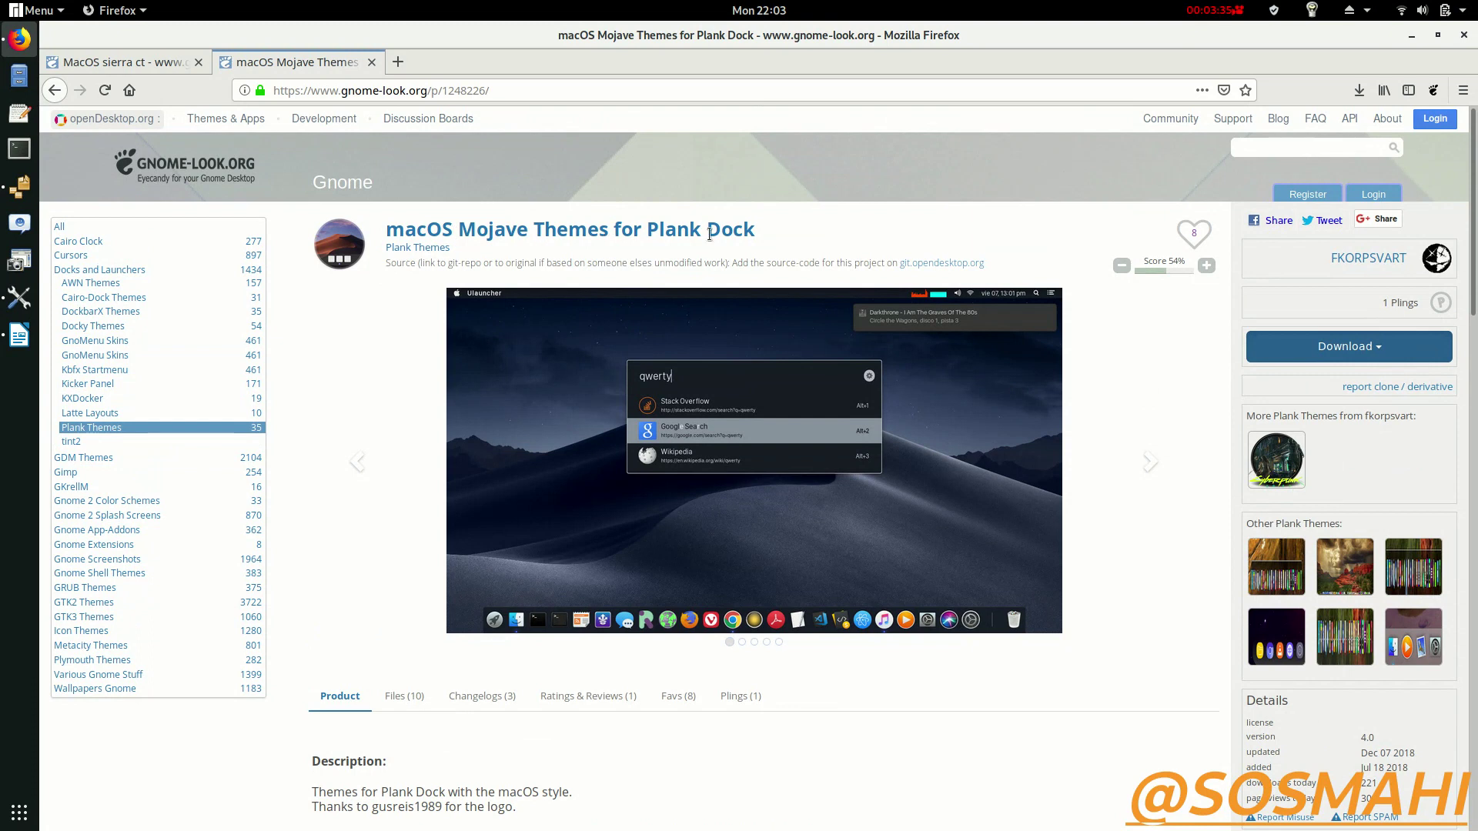
{"action": "scroll", "coordinate": [466, 377], "scroll_direction": "down", "scroll_amount": 3}
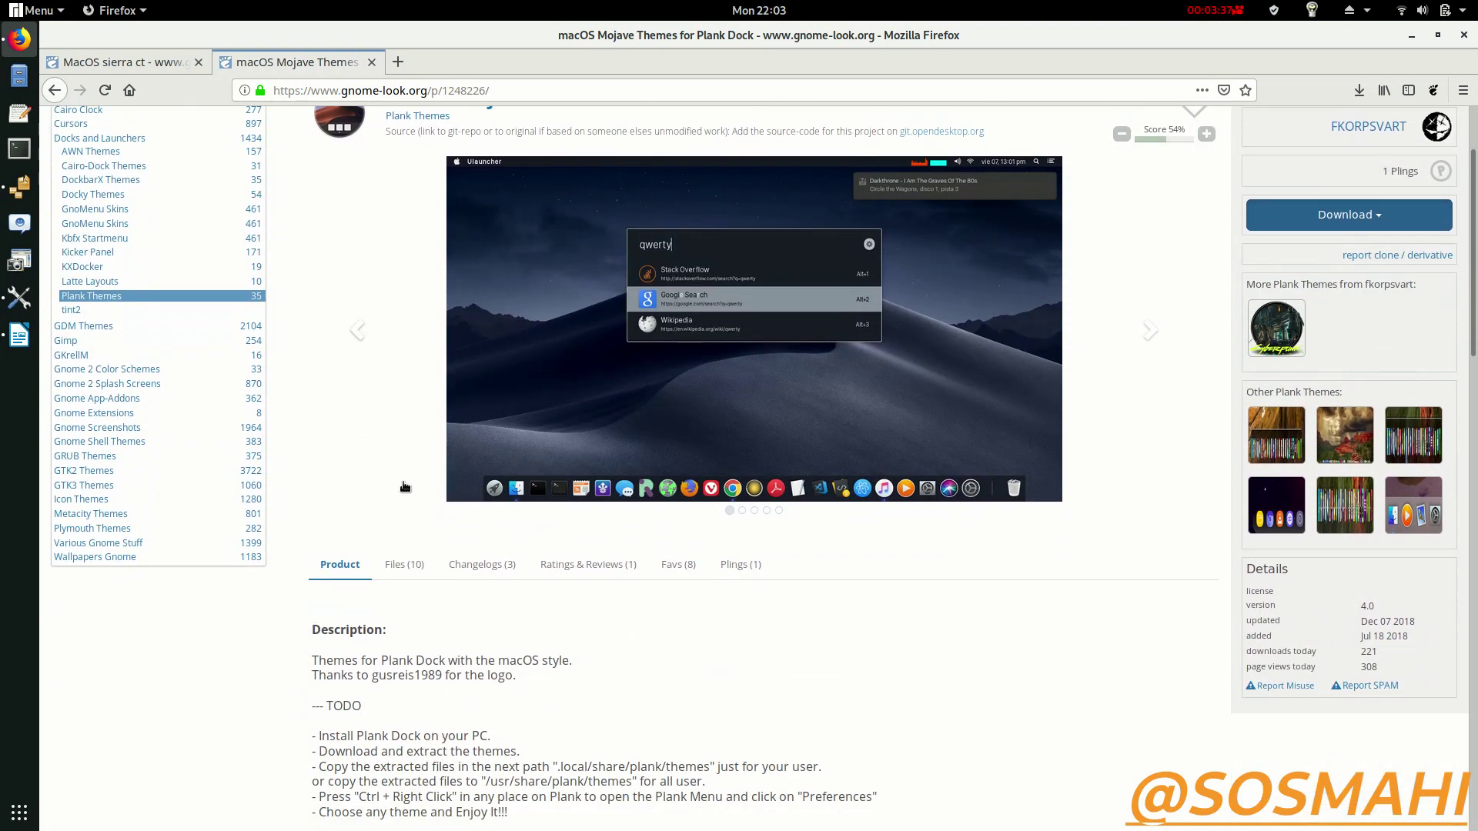
Request the download of All-Themes-Pack.zip from the Plank theme page's files list, then dismiss the save dialog
{"action": "left_click", "coordinate": [410, 566]}
{"action": "scroll", "coordinate": [422, 569], "scroll_direction": "down", "scroll_amount": 3}
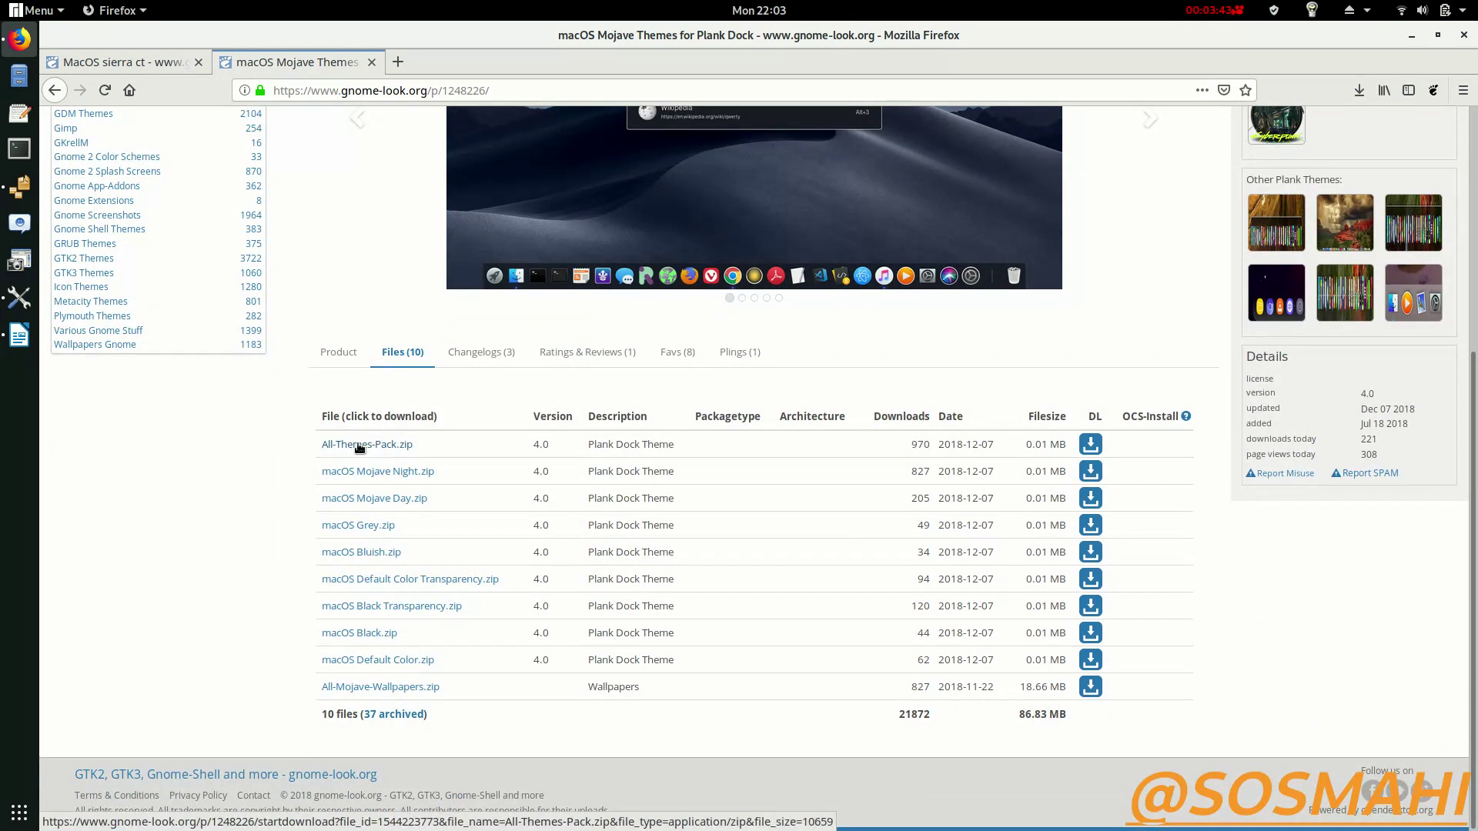
{"action": "left_click", "coordinate": [1090, 445]}
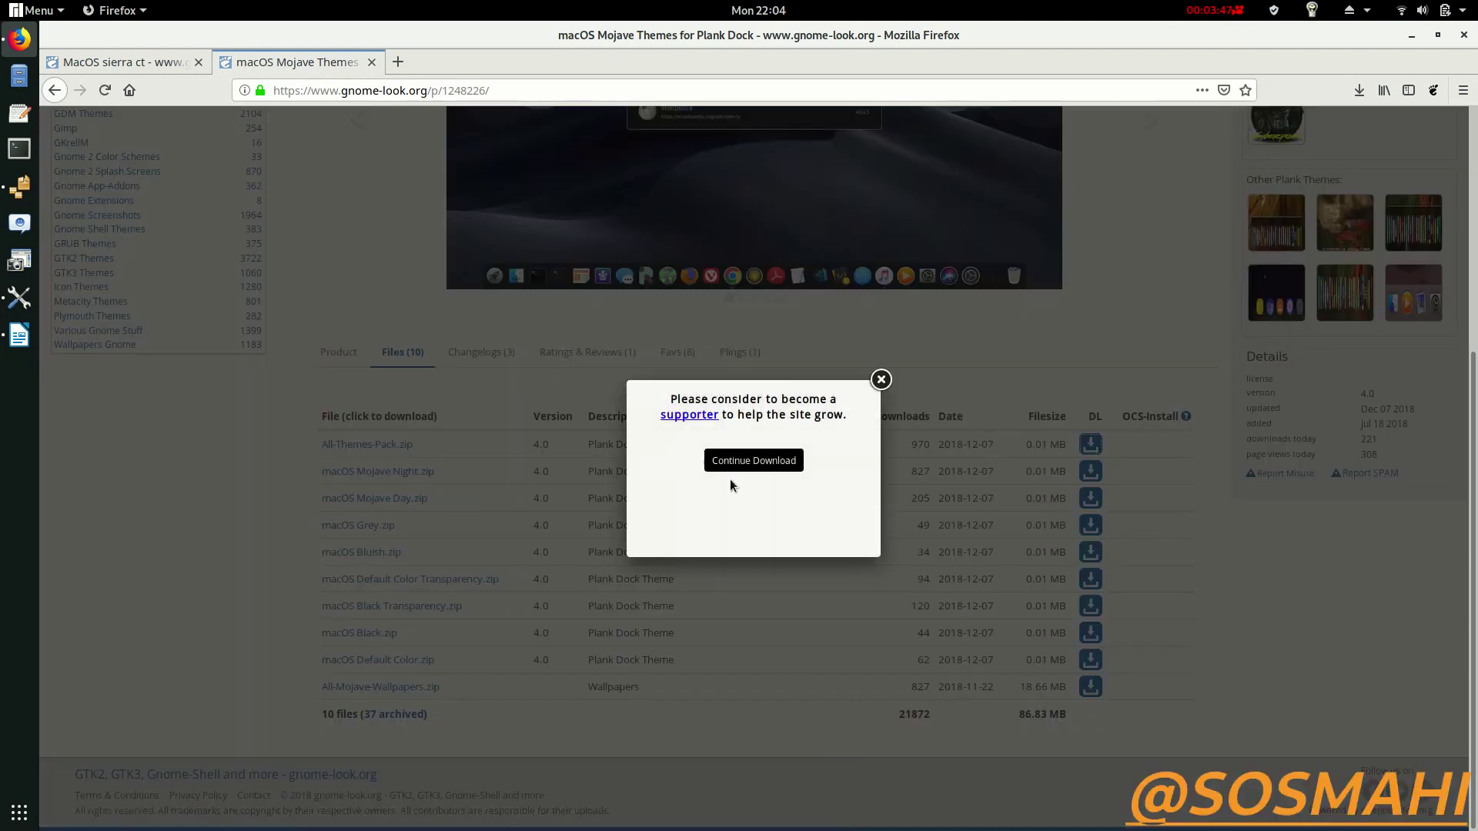
{"action": "left_click", "coordinate": [755, 461]}
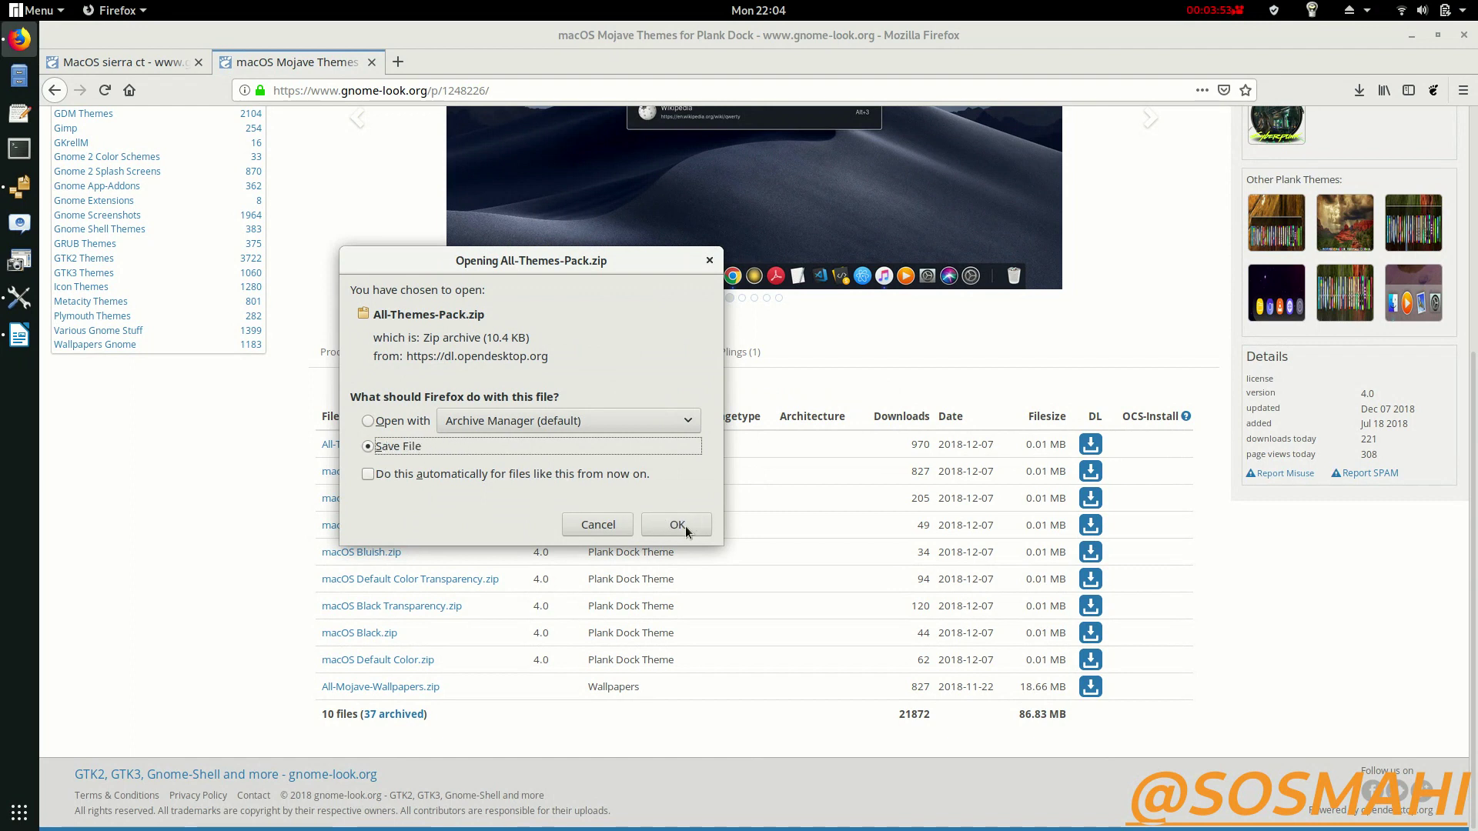
{"action": "left_click", "coordinate": [707, 263]}
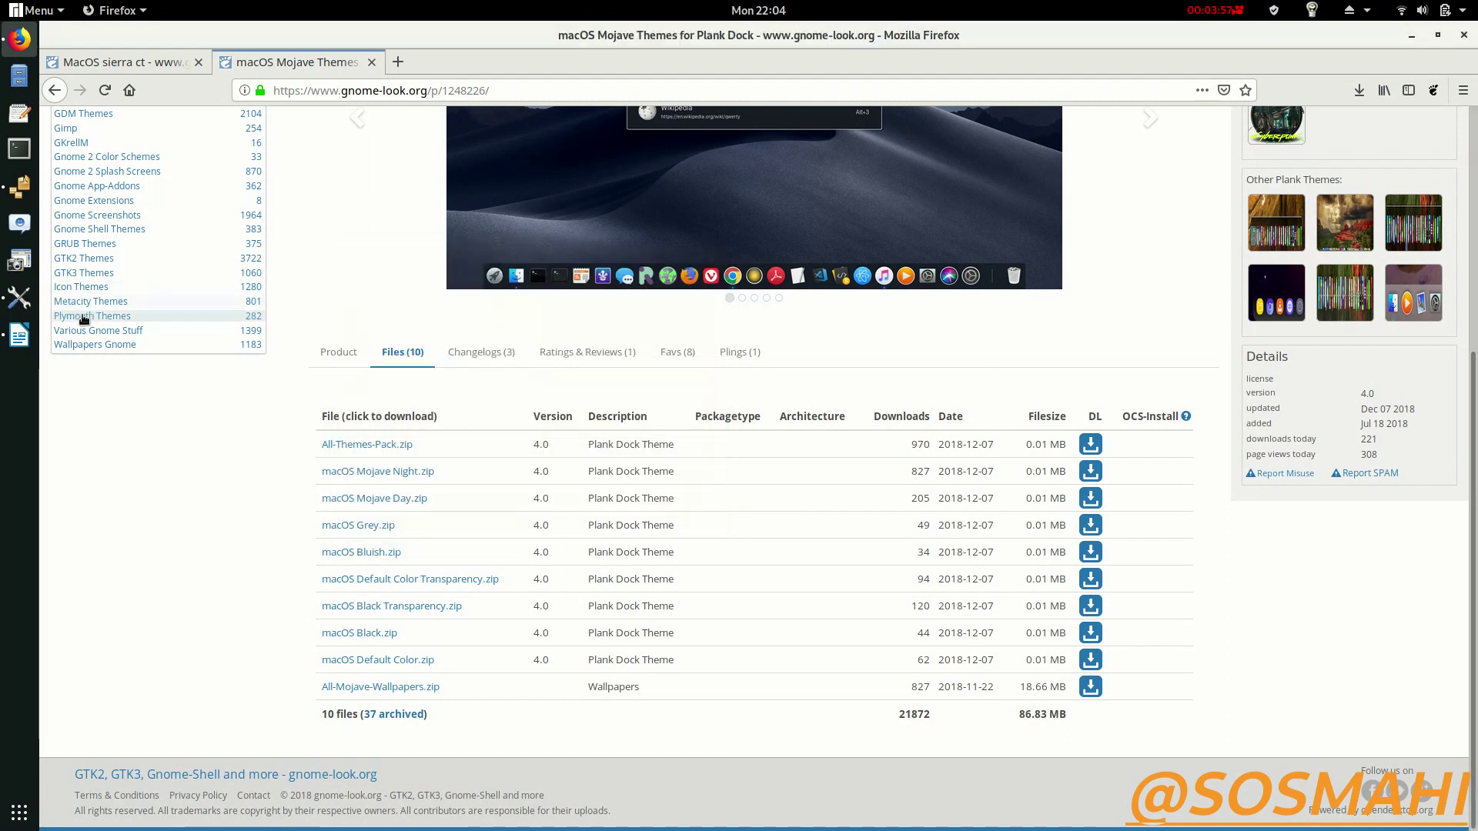
Go back to the Writer document and highlight the remark in instruction 03 that the files are already downloaded
{"action": "left_click", "coordinate": [20, 339]}
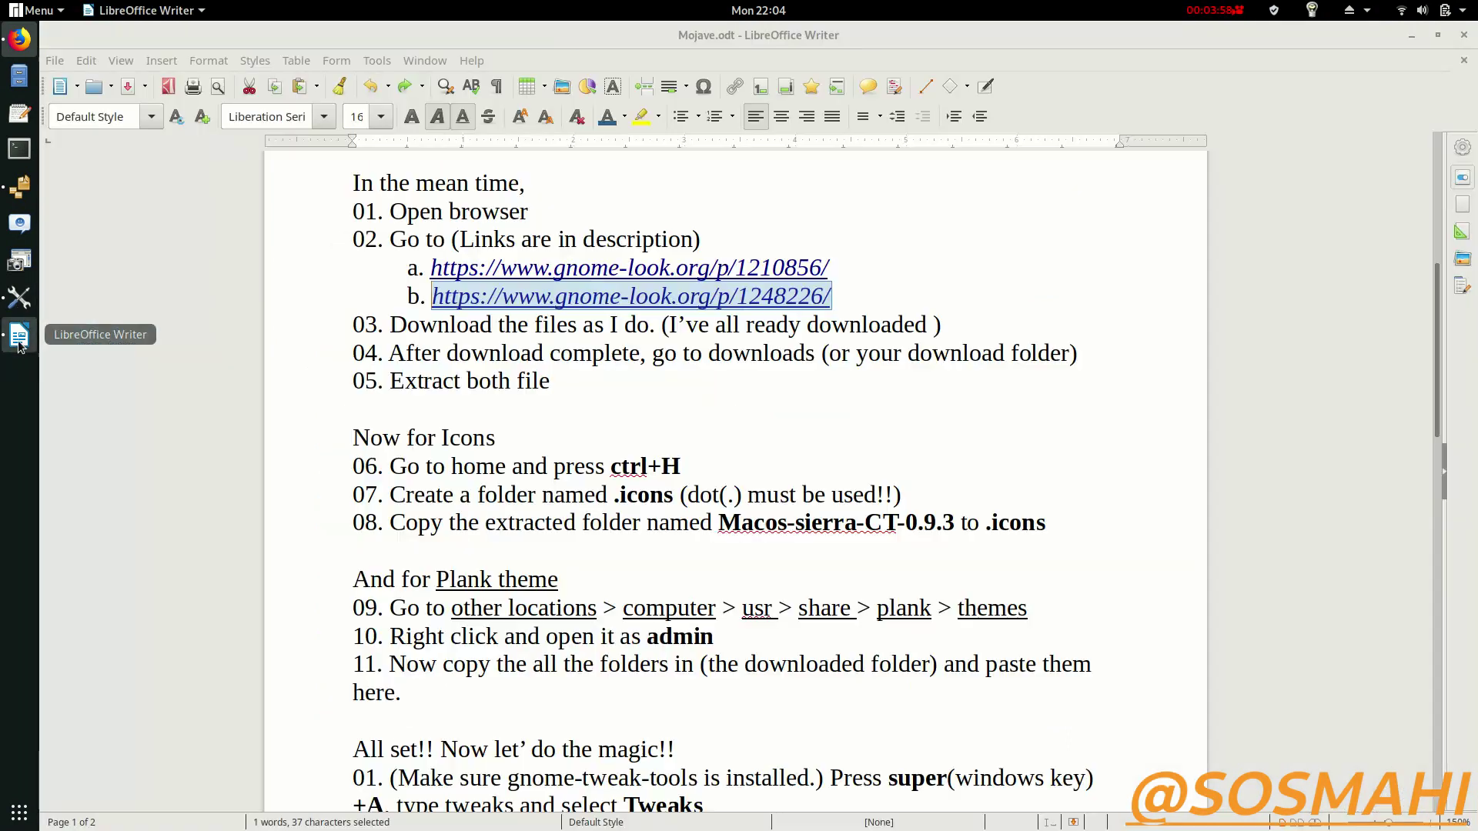
{"action": "left_click", "coordinate": [673, 324]}
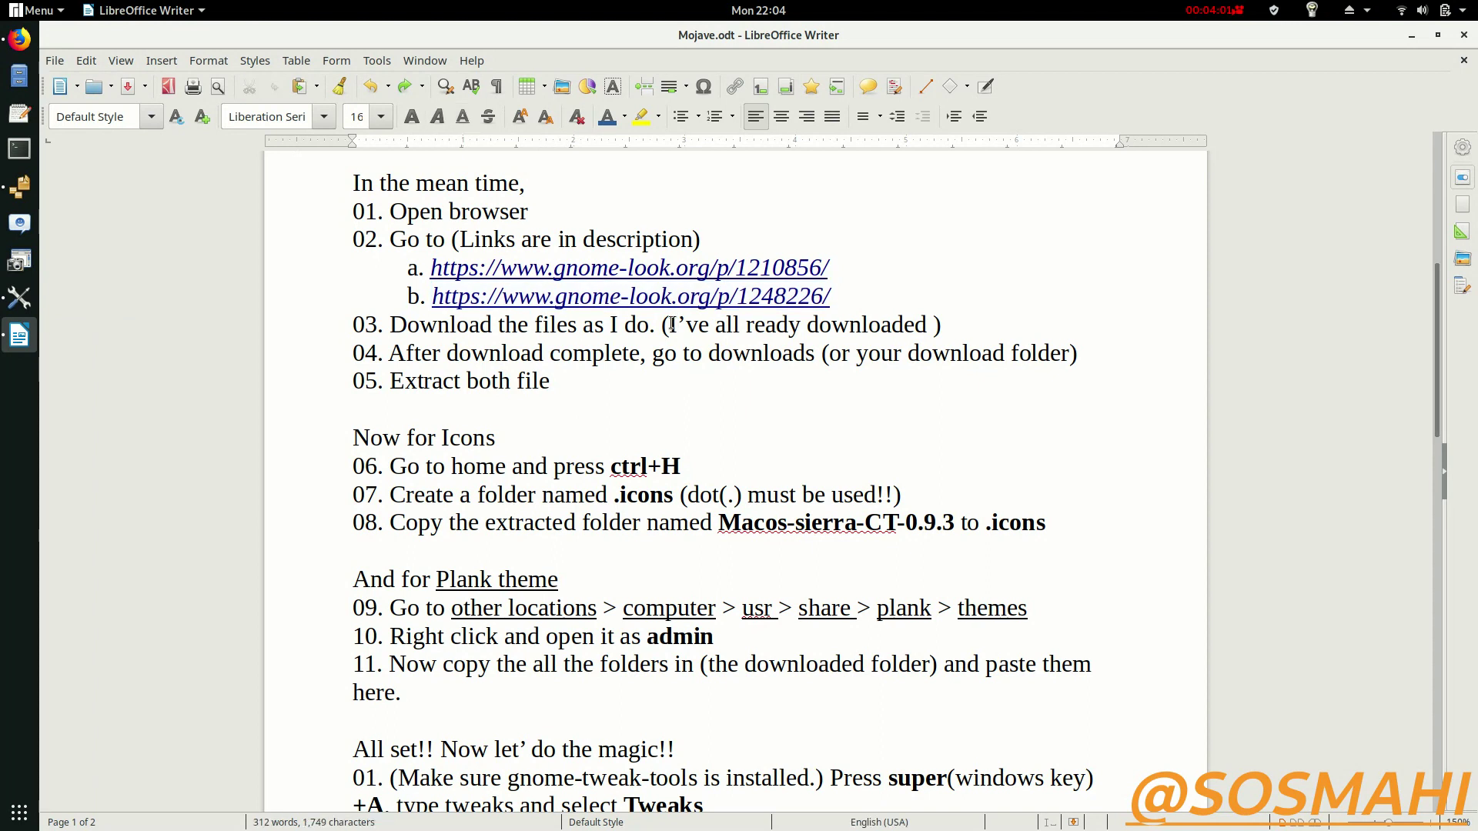
{"action": "left_click_drag", "start_coordinate": [671, 324], "coordinate": [914, 324]}
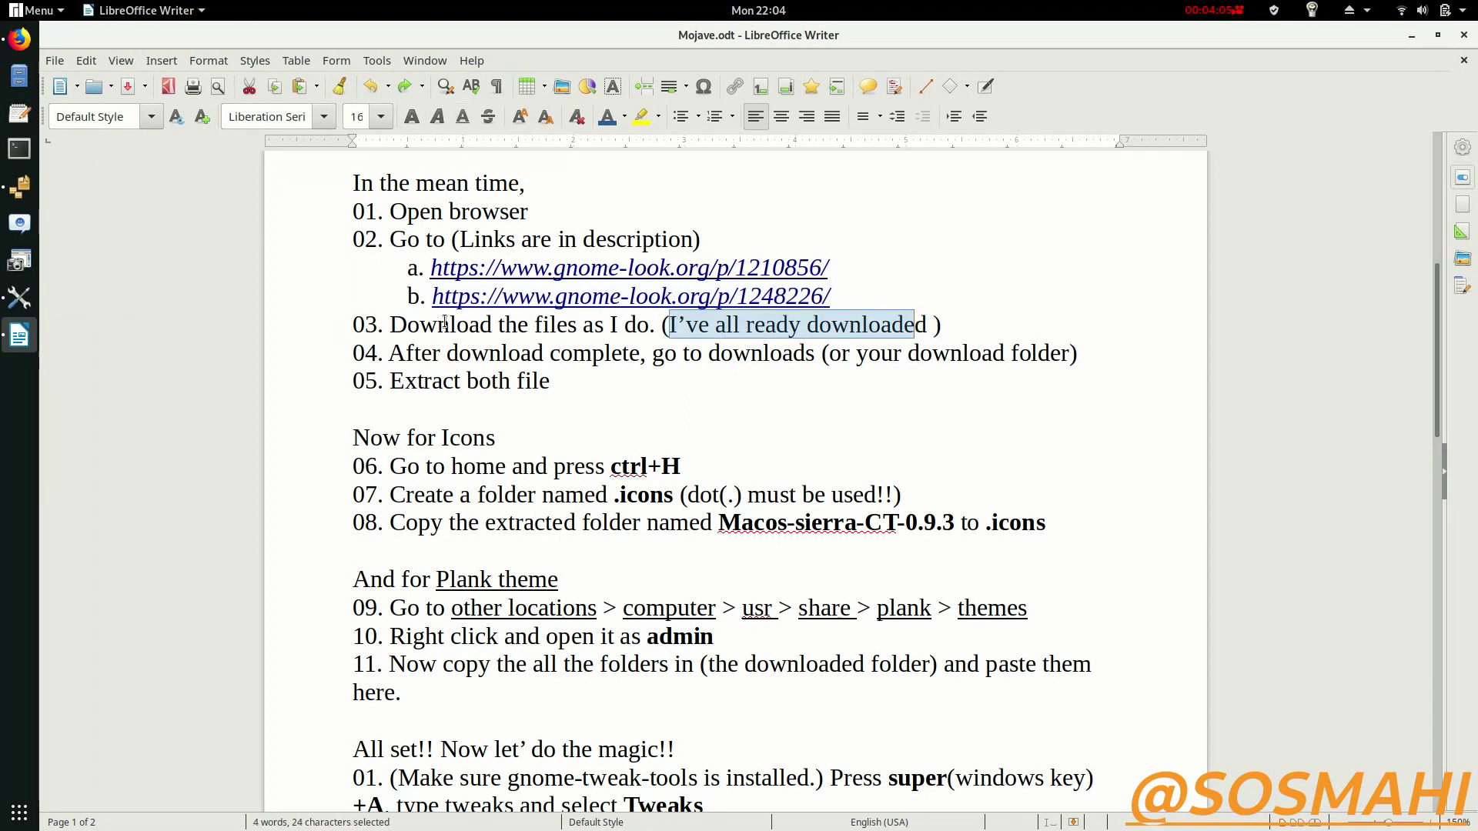
Open the Downloads folder in Files and open All-Themes-Pack.zip in Archive Manager
{"action": "left_click", "coordinate": [20, 75]}
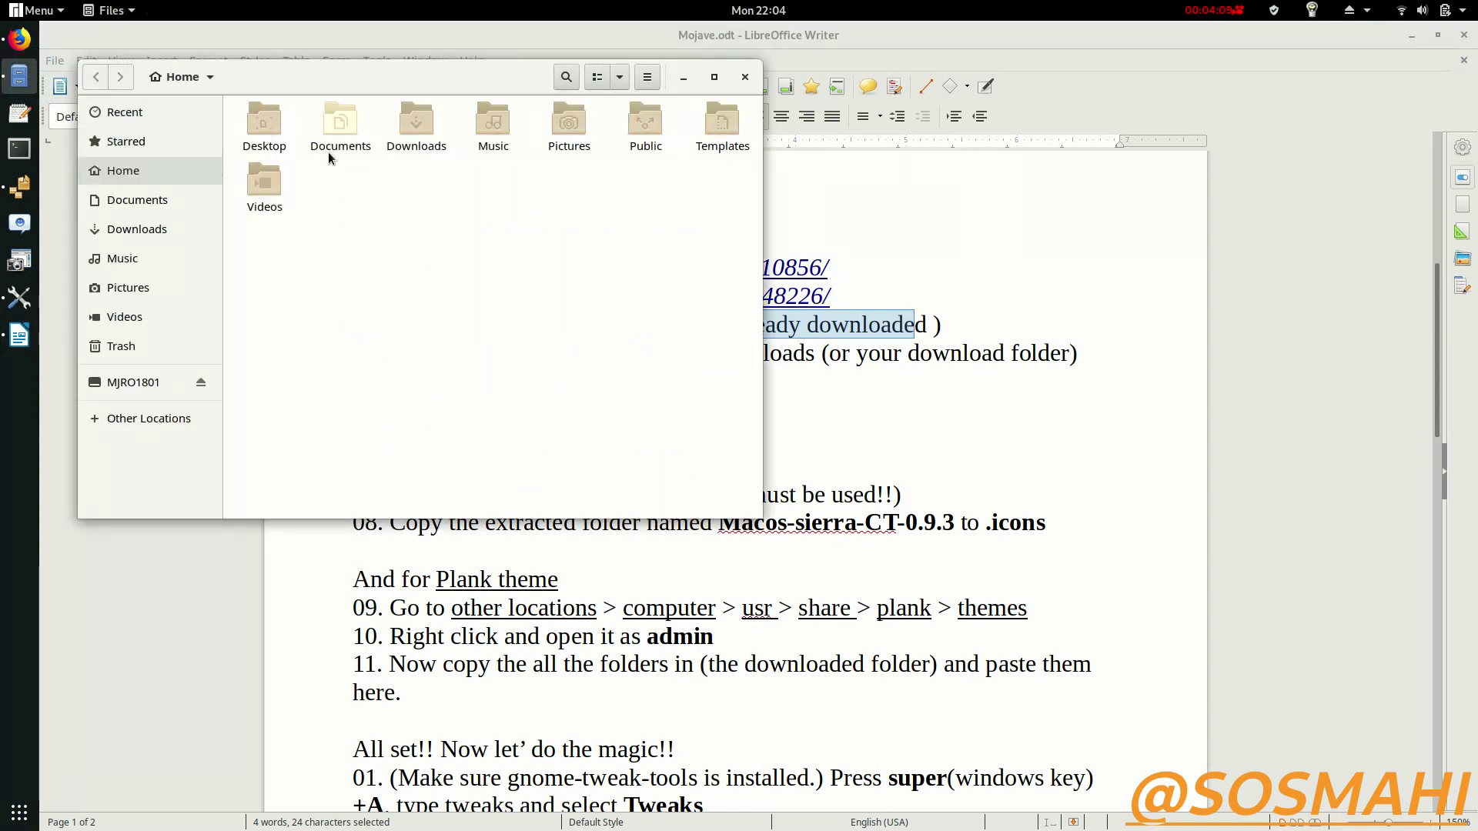
{"action": "double_click", "coordinate": [430, 144]}
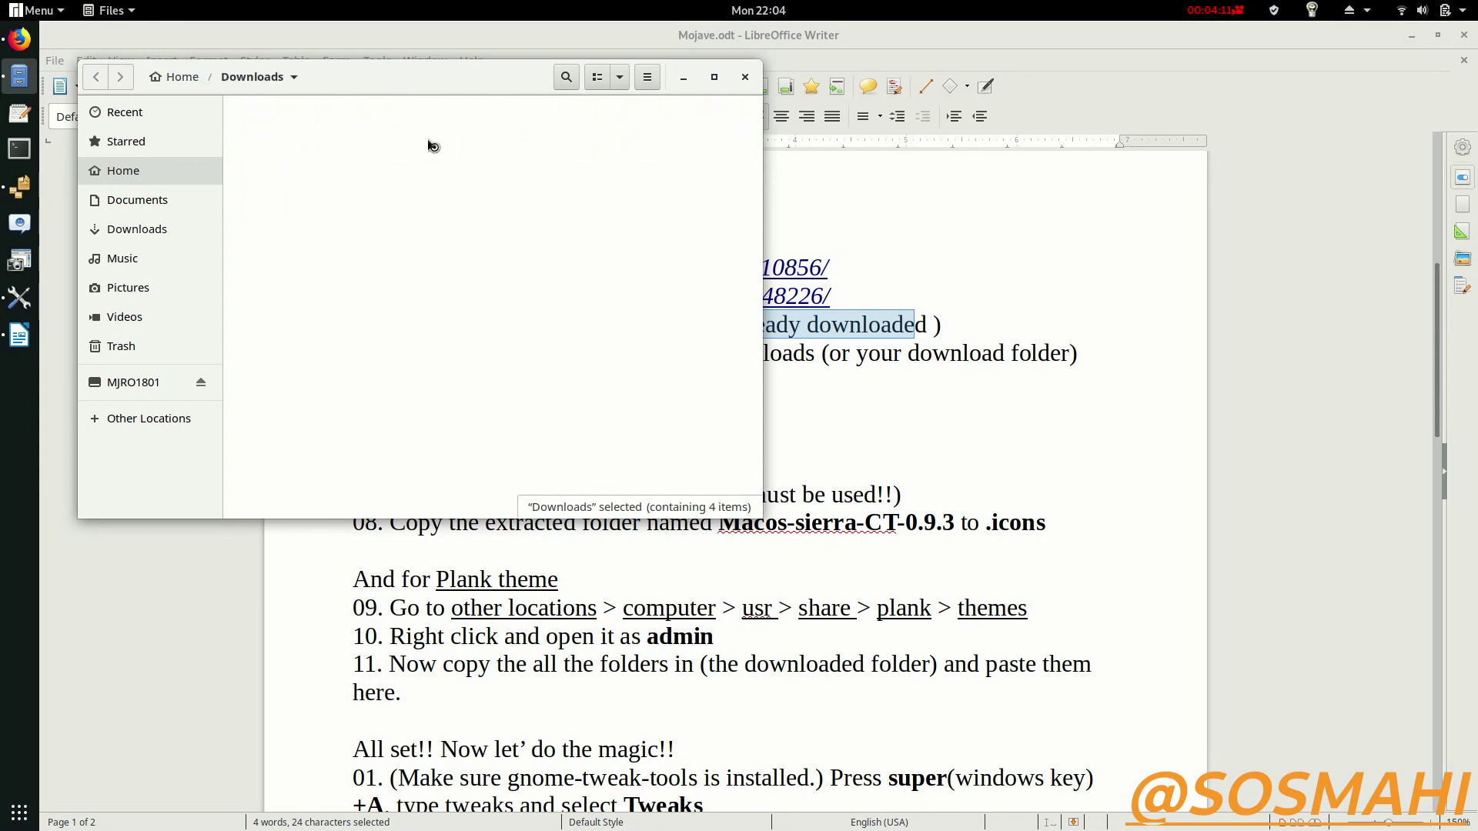
{"action": "double_click", "coordinate": [433, 164]}
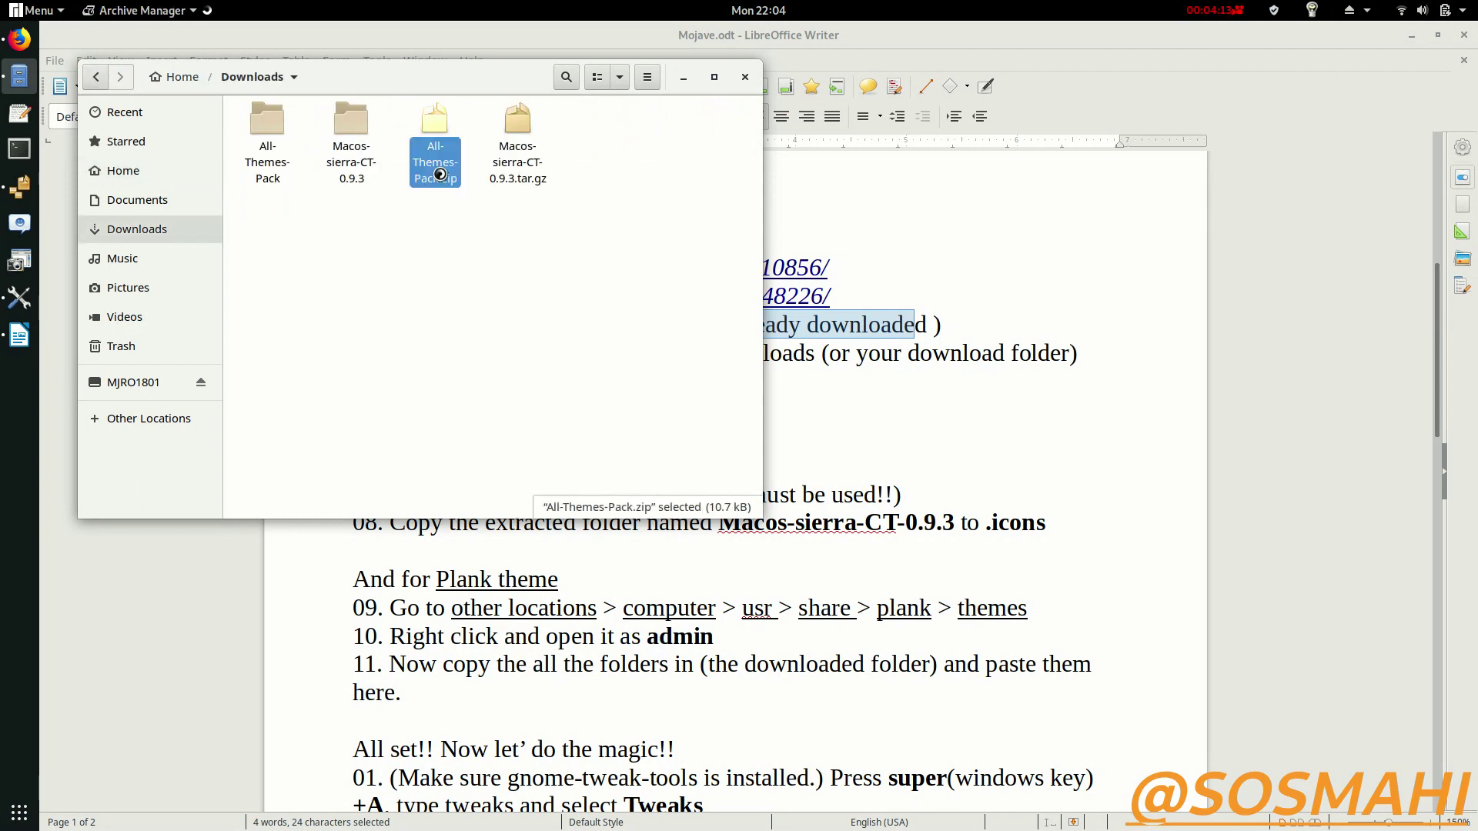
{"action": "left_click", "coordinate": [560, 115]}
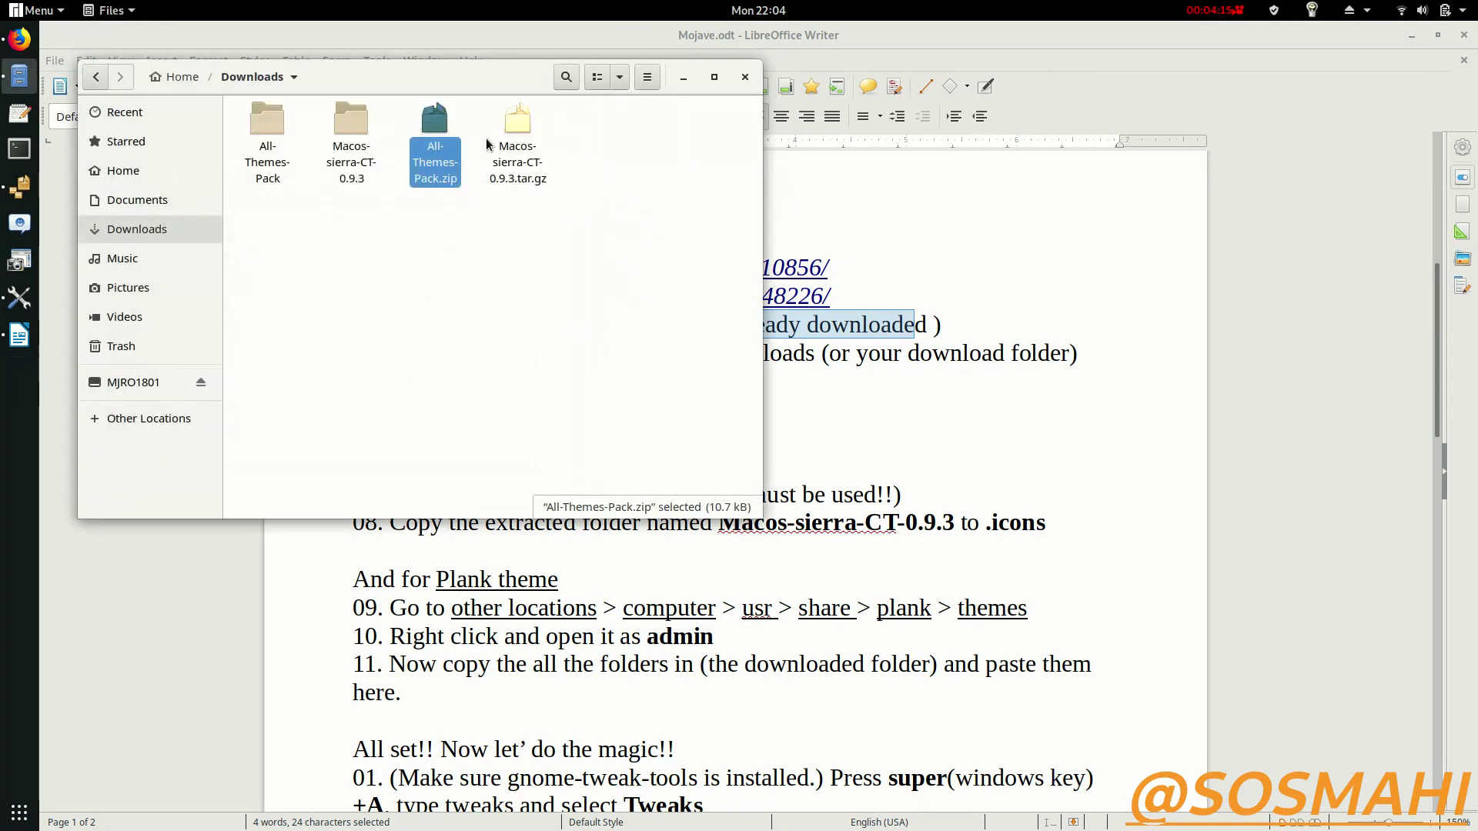
Extract All-Themes-Pack.zip inside the Downloads folder and select the All-Themes-Pack folder
{"action": "right_click", "coordinate": [447, 154]}
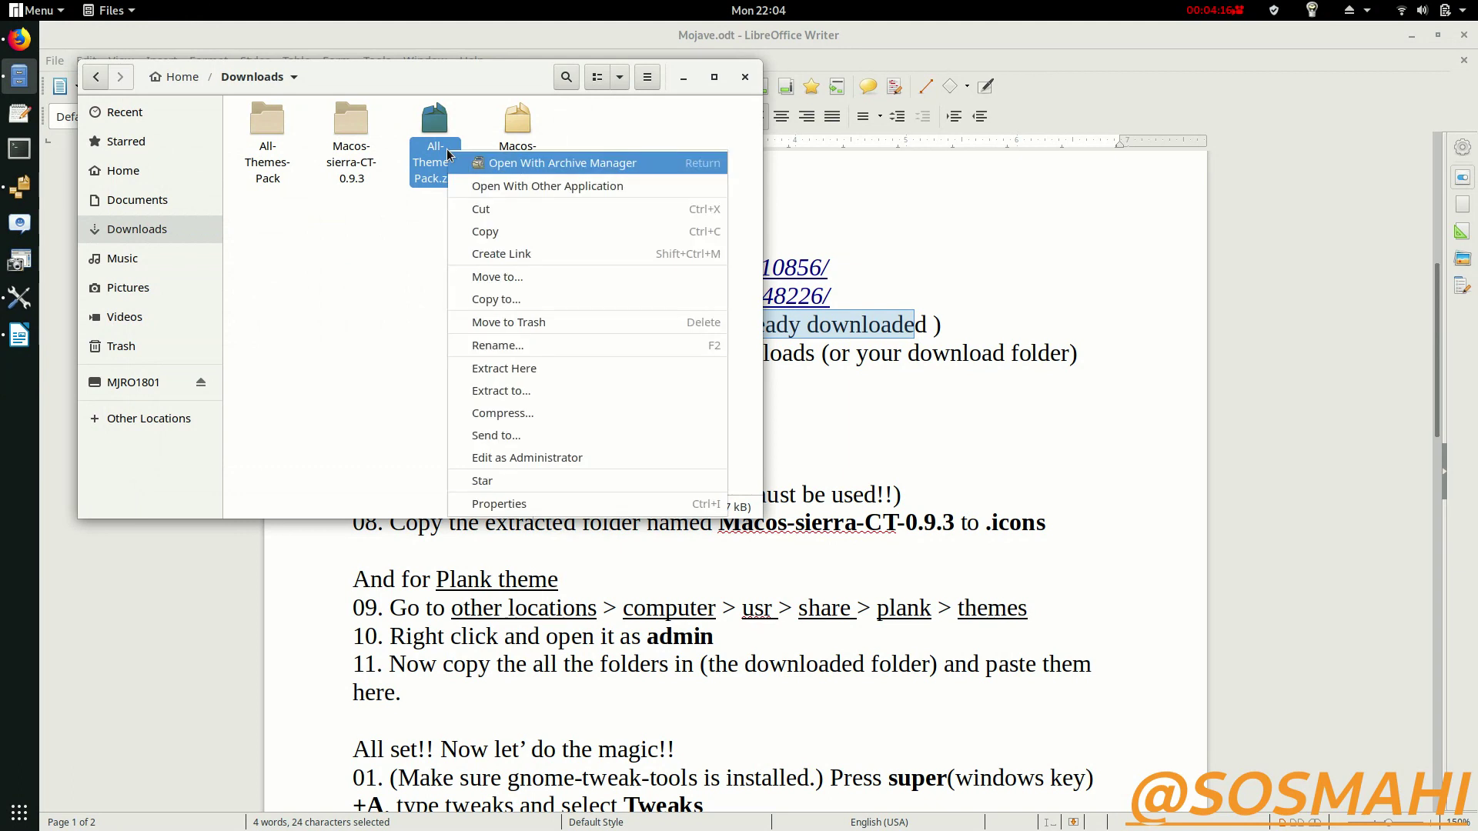
{"action": "left_click", "coordinate": [511, 369]}
{"action": "left_click", "coordinate": [264, 136]}
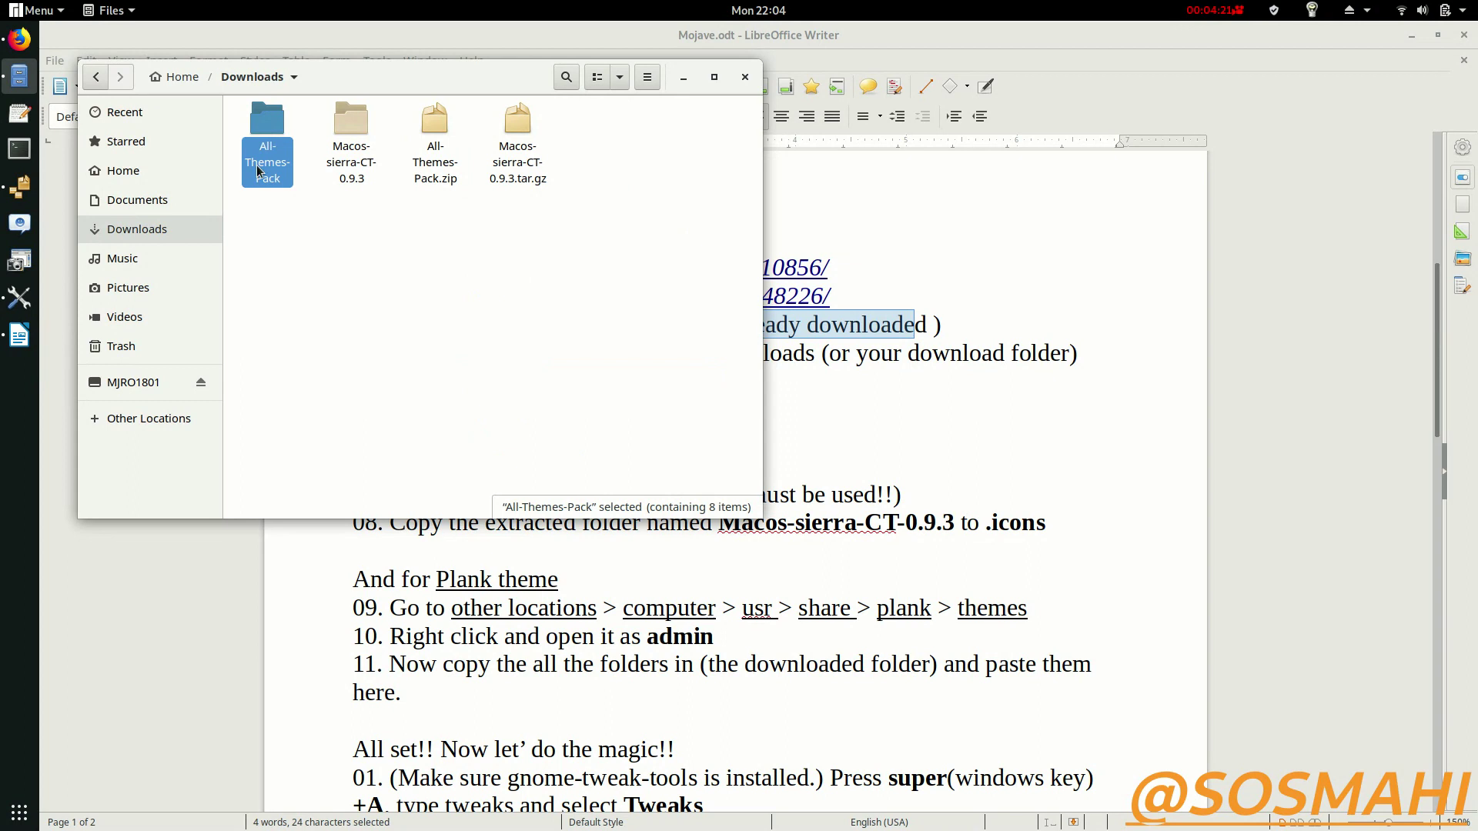
{"action": "left_click_drag", "start_coordinate": [438, 261], "coordinate": [505, 154]}
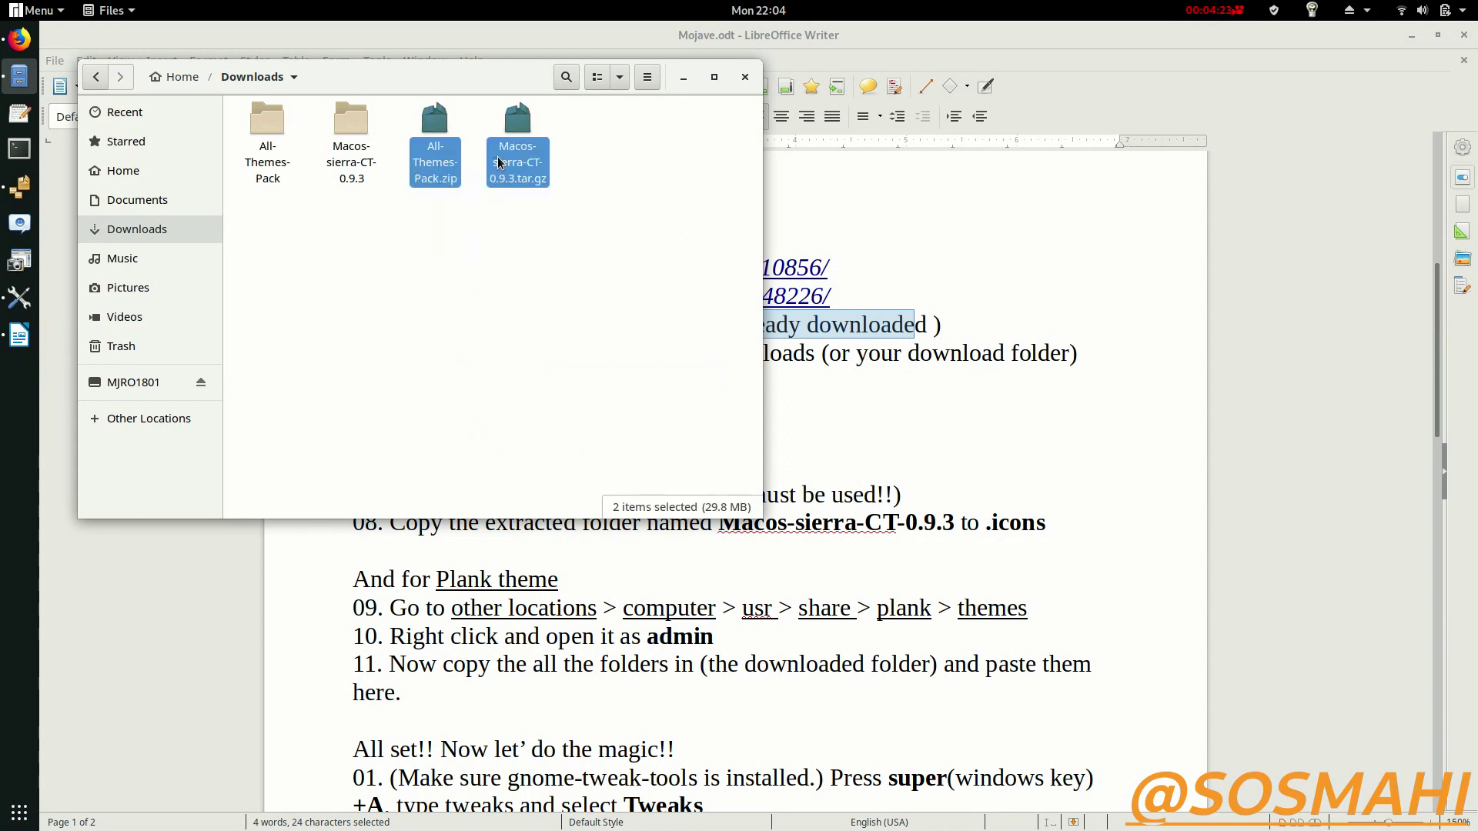
{"action": "left_click", "coordinate": [498, 162]}
{"action": "right_click", "coordinate": [517, 164]}
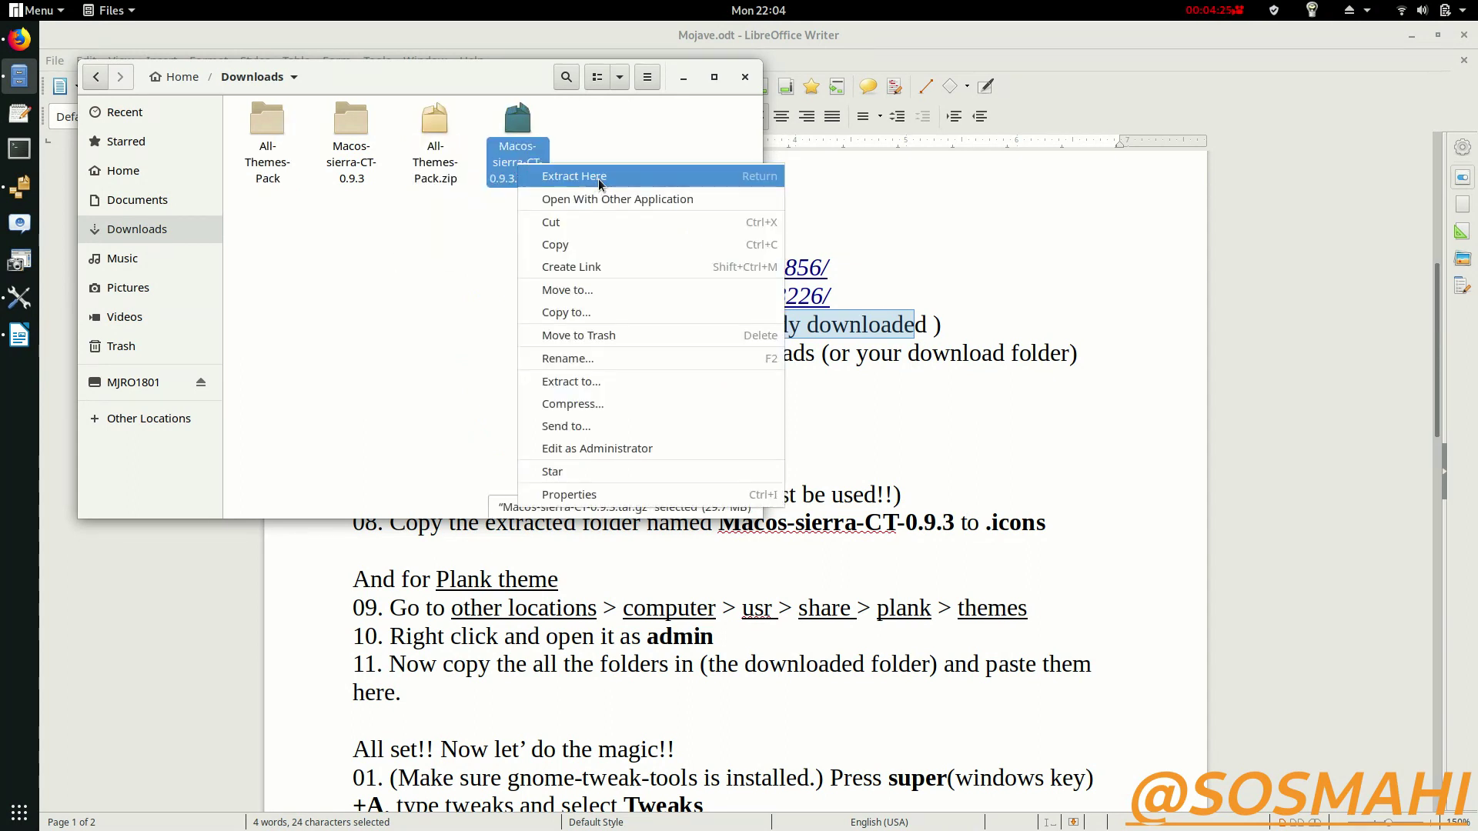
{"action": "left_click", "coordinate": [396, 265]}
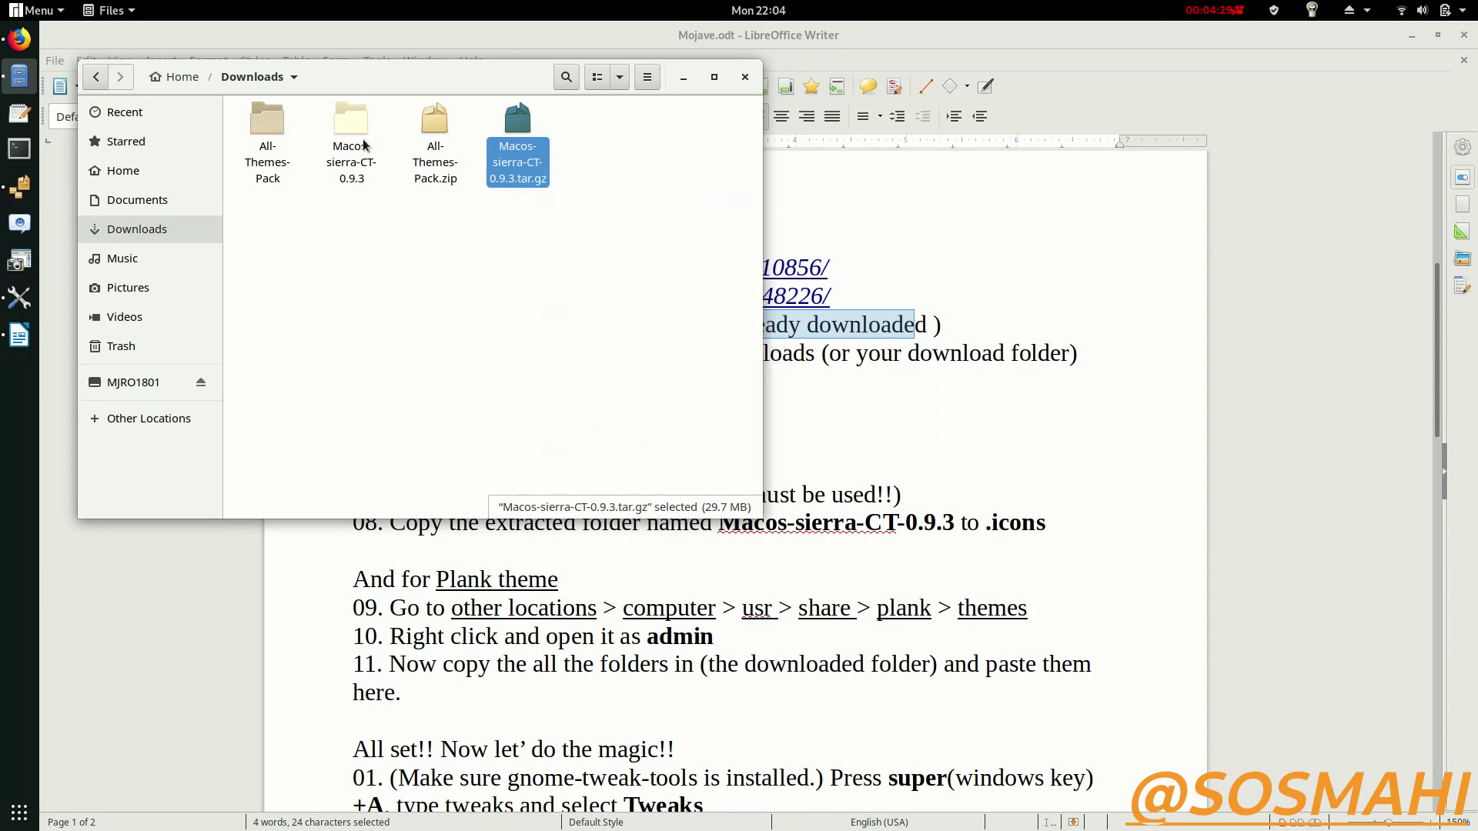
Return to the Writer document and highlight the "Now for Icons" heading and the ctrl+H shortcut in instruction 06
{"action": "left_click", "coordinate": [333, 571]}
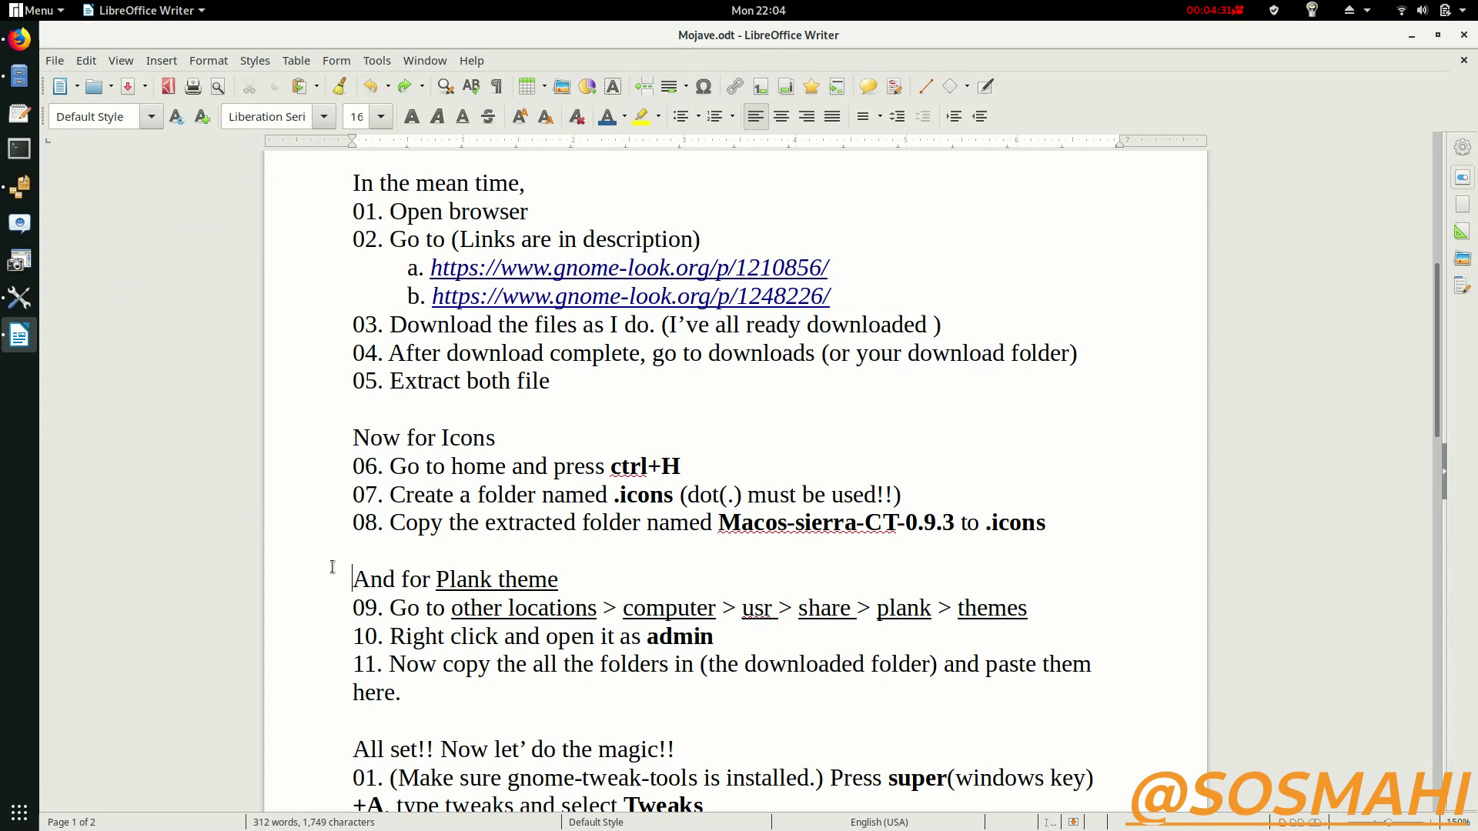
{"action": "scroll", "coordinate": [333, 567], "scroll_direction": "down", "scroll_amount": 1}
{"action": "scroll", "coordinate": [333, 566], "scroll_direction": "down", "scroll_amount": 2}
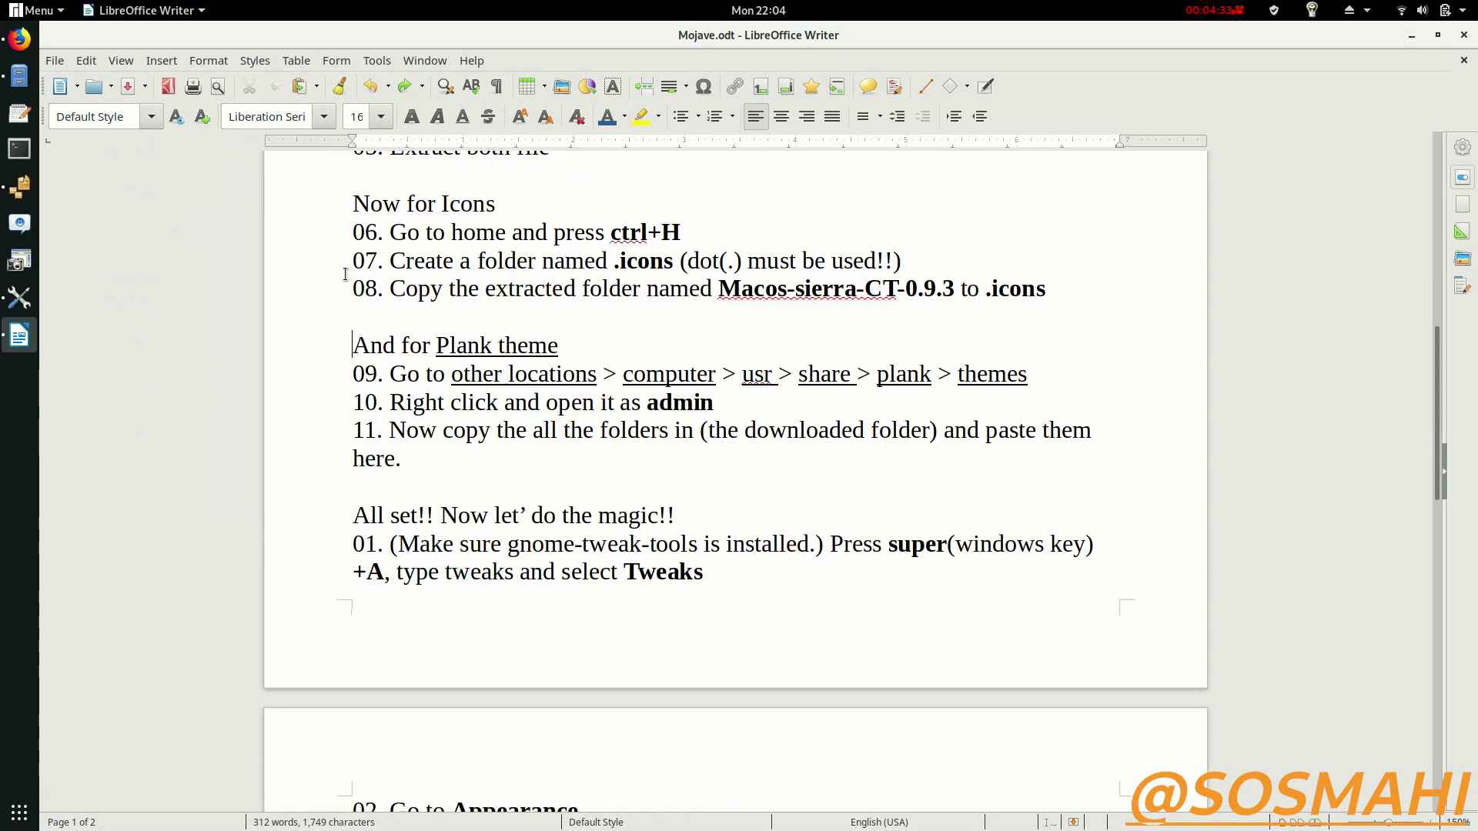
{"action": "left_click_drag", "start_coordinate": [355, 202], "coordinate": [527, 197]}
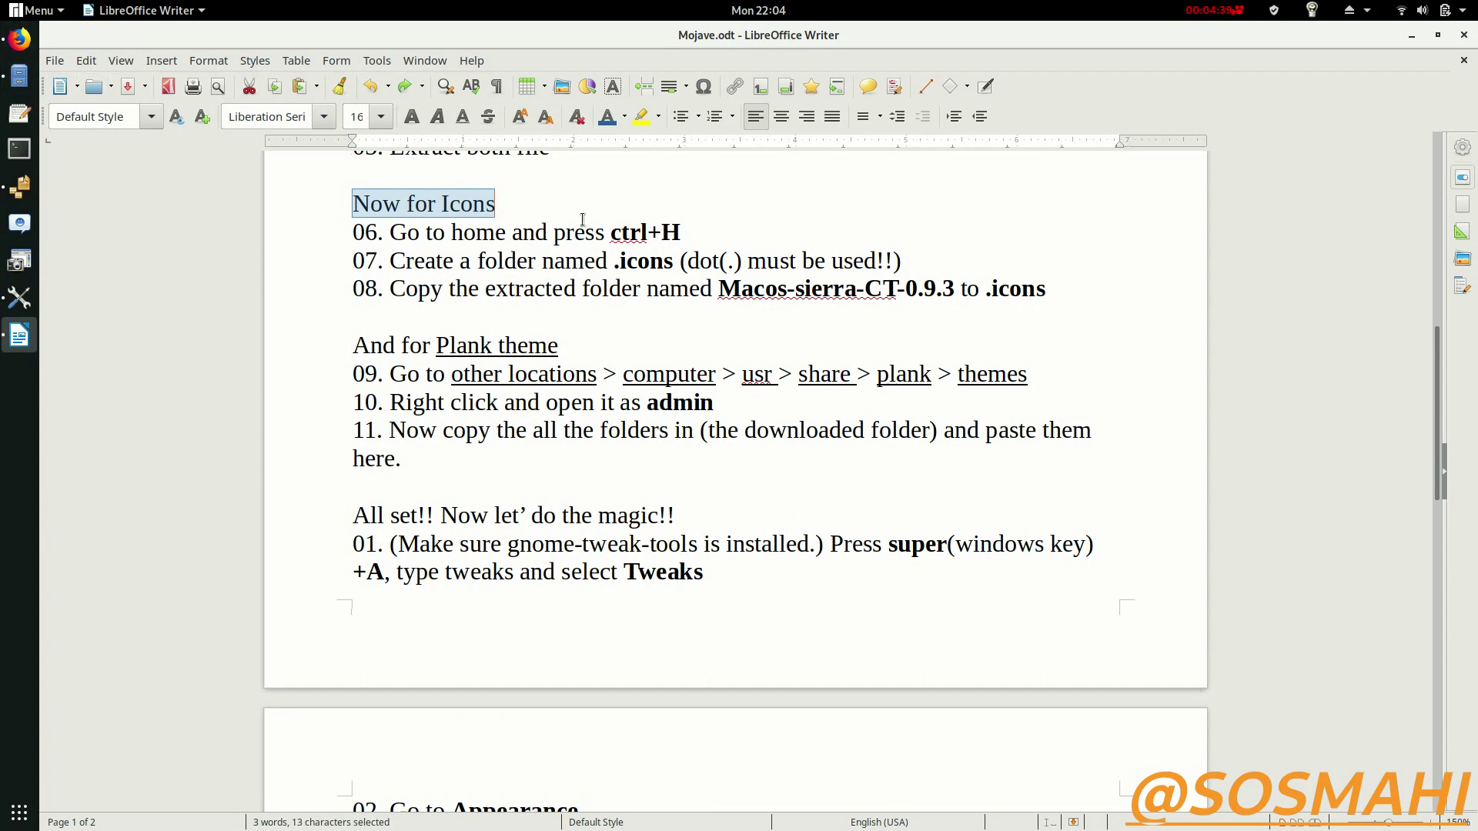
{"action": "left_click_drag", "start_coordinate": [613, 238], "coordinate": [695, 241]}
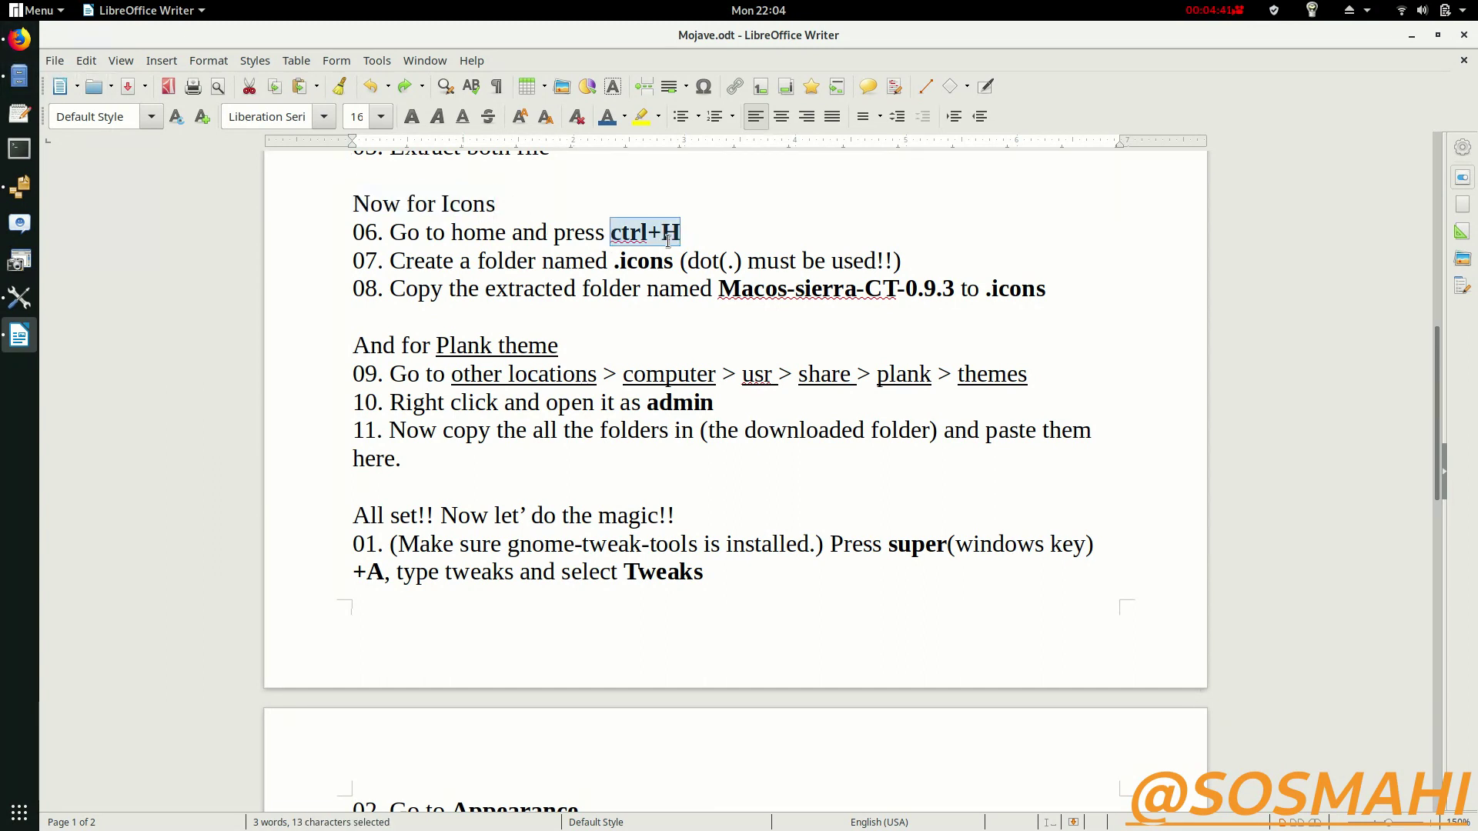
Switch to Files, open the Home folder and show its hidden files
{"action": "left_click", "coordinate": [19, 86]}
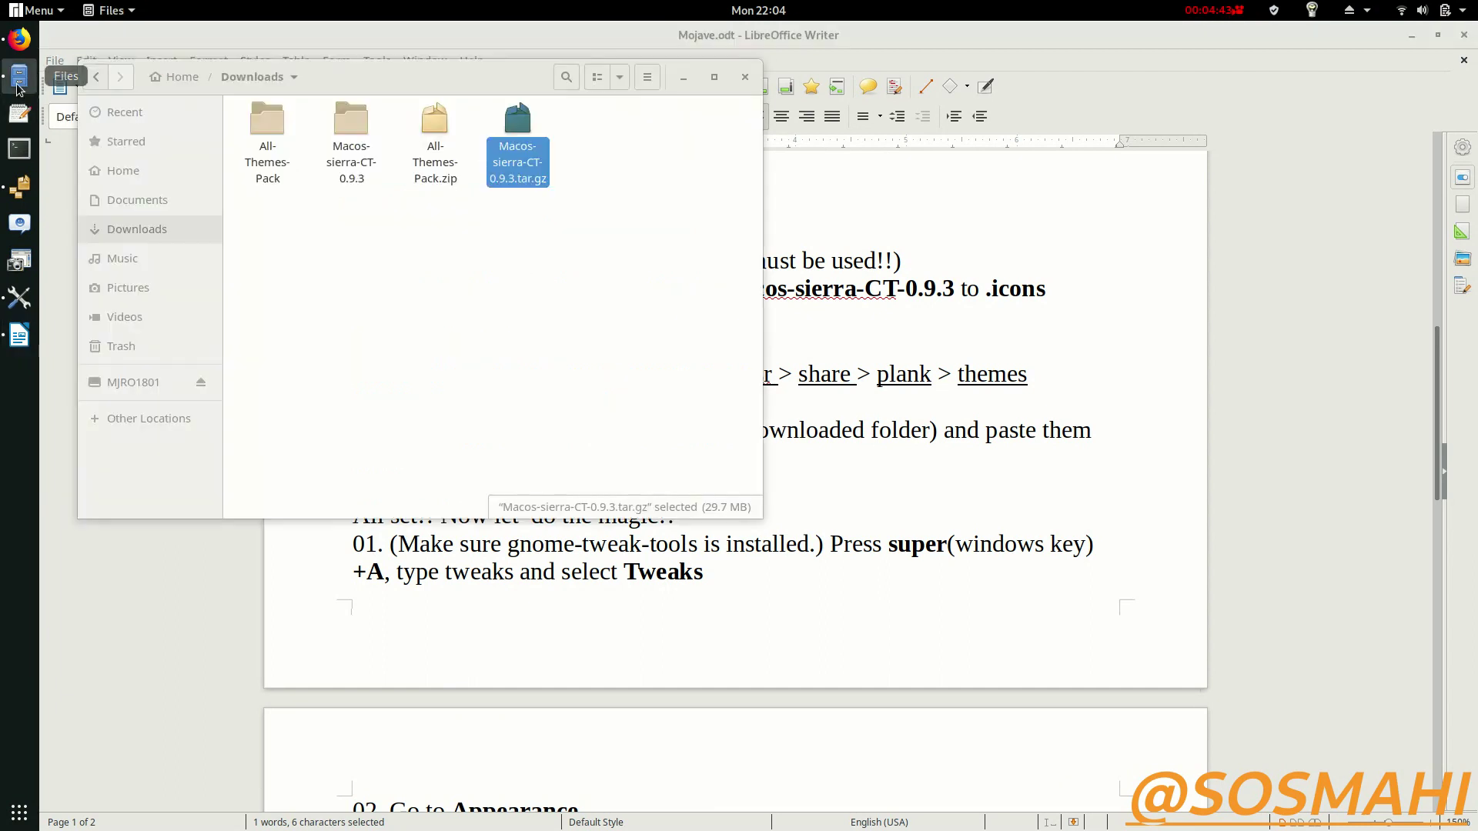
{"action": "left_click", "coordinate": [344, 289]}
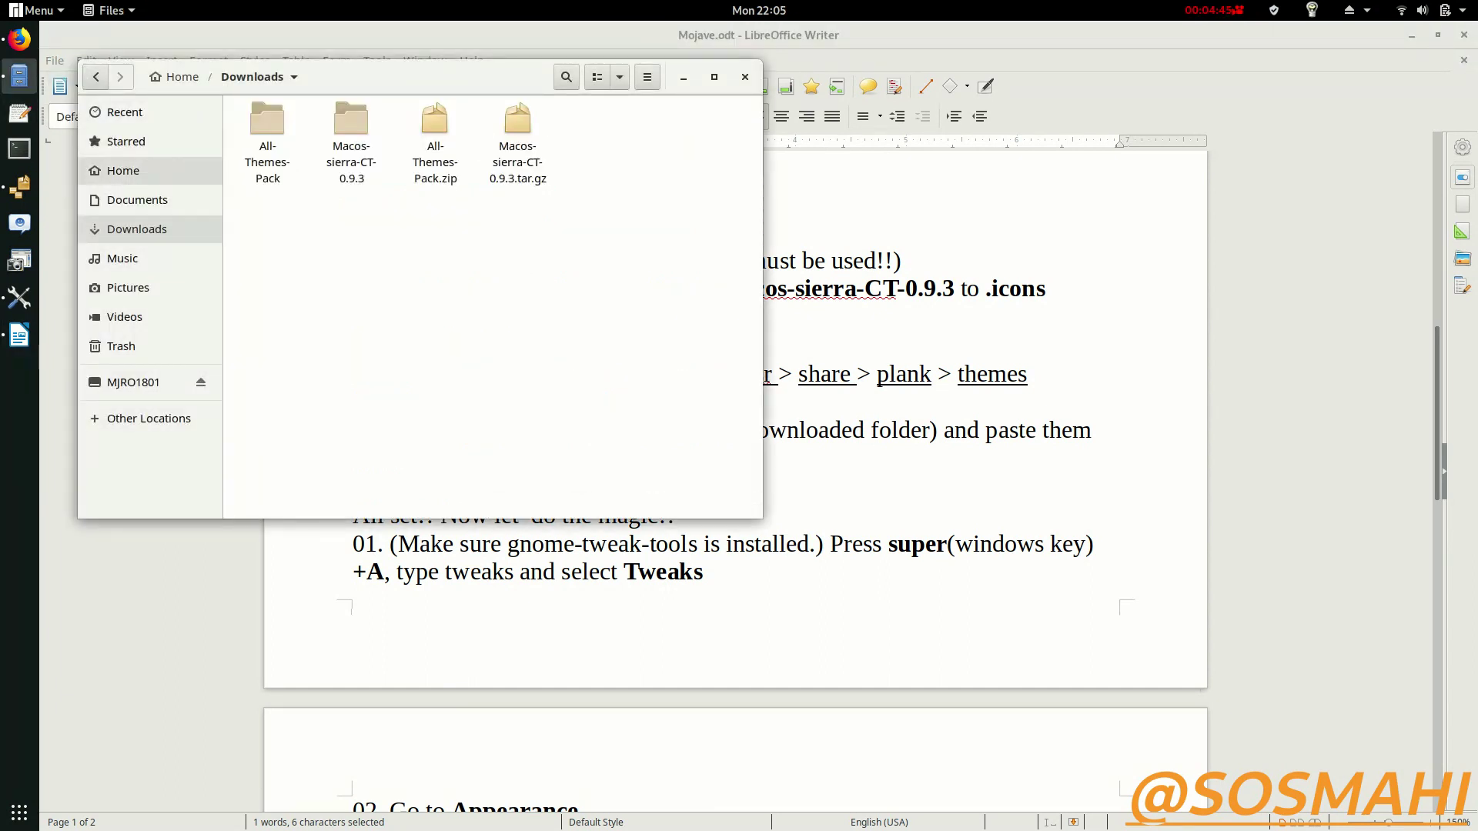
{"action": "left_click", "coordinate": [114, 173]}
{"action": "left_click", "coordinate": [367, 275]}
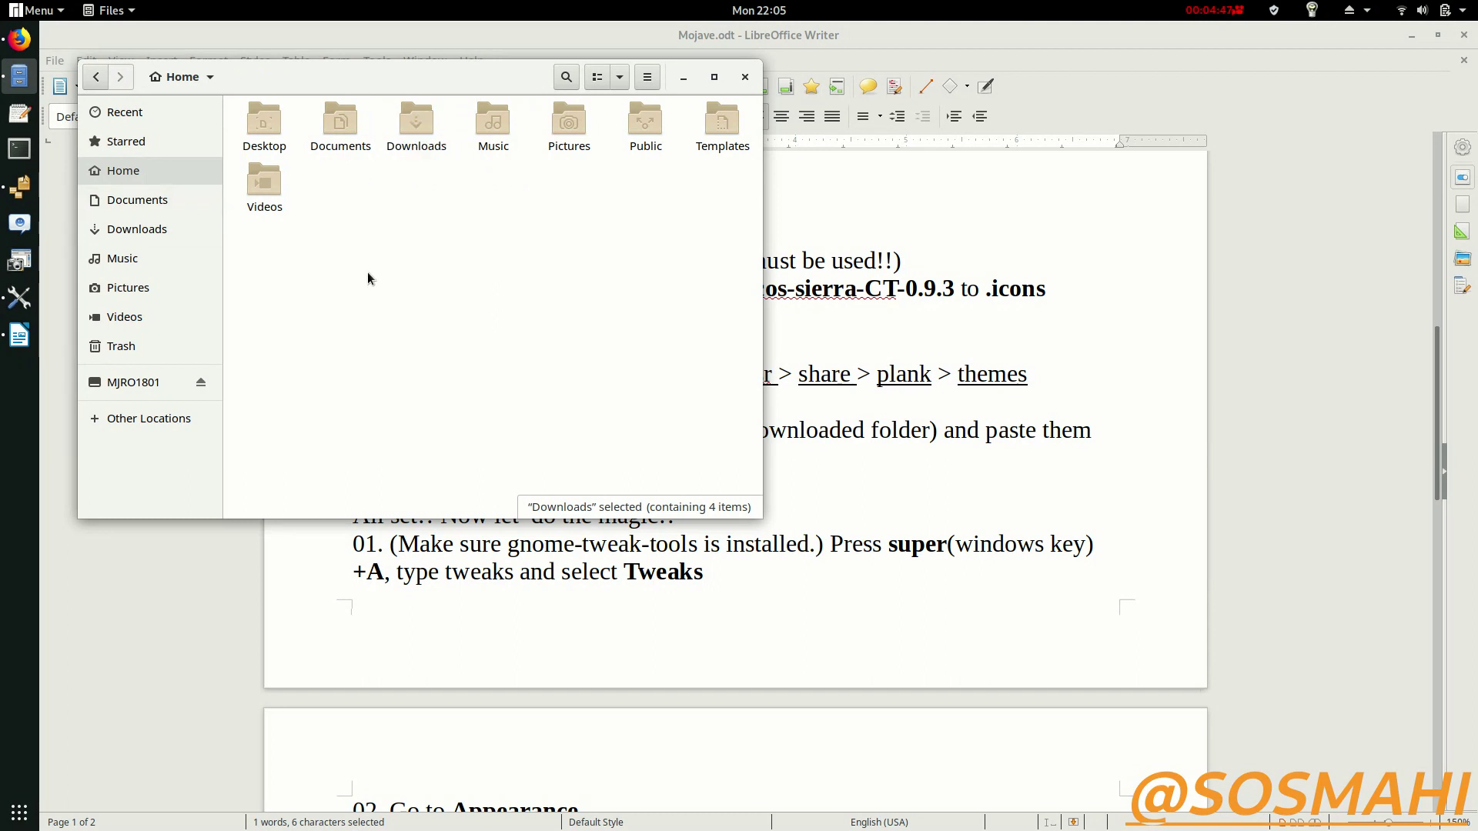
{"action": "key", "text": "ctrl+h"}
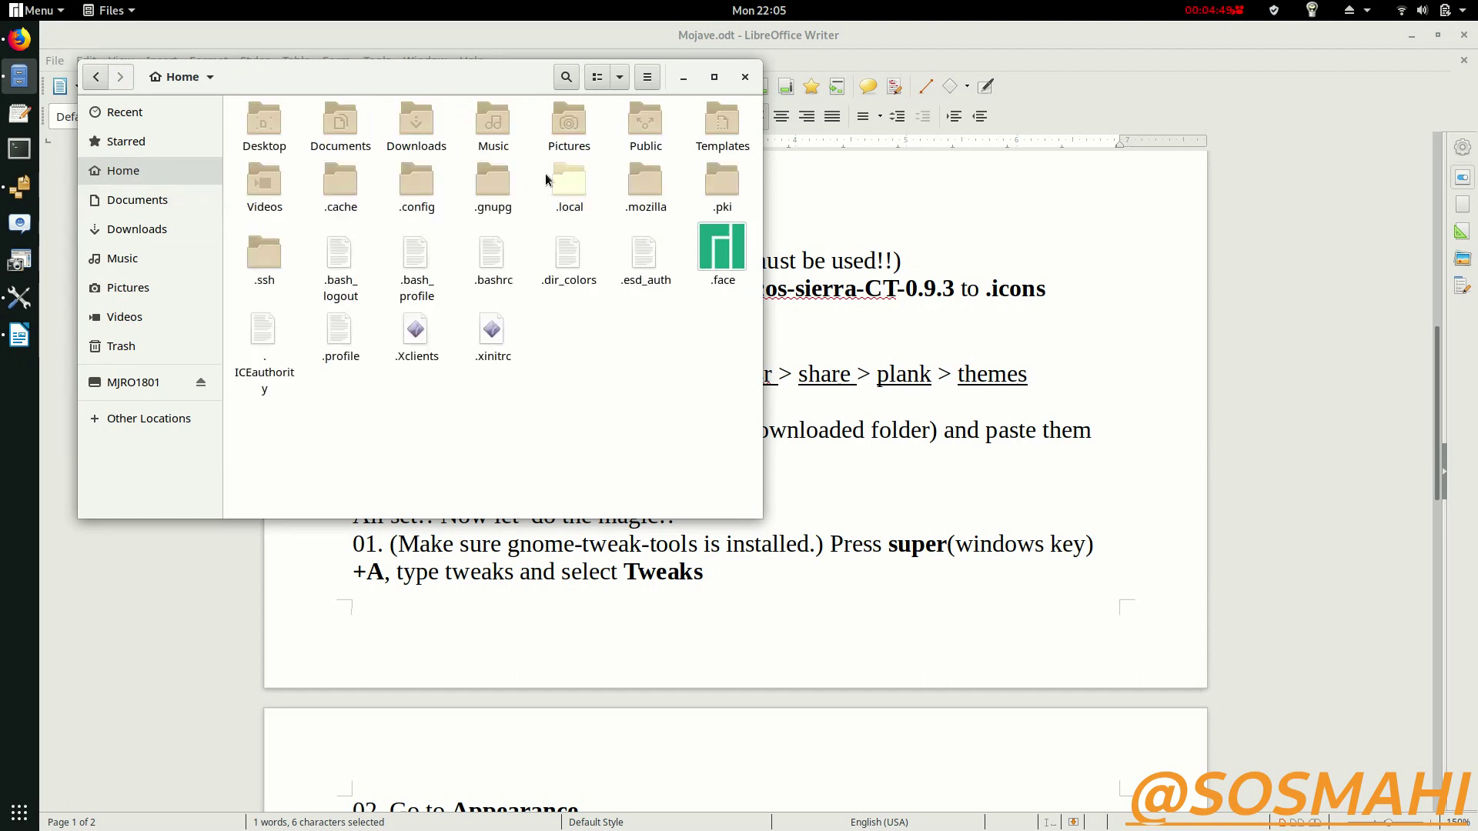
Create a new folder named .icons in the Home folder
{"action": "right_click", "coordinate": [613, 383]}
{"action": "left_click", "coordinate": [663, 398]}
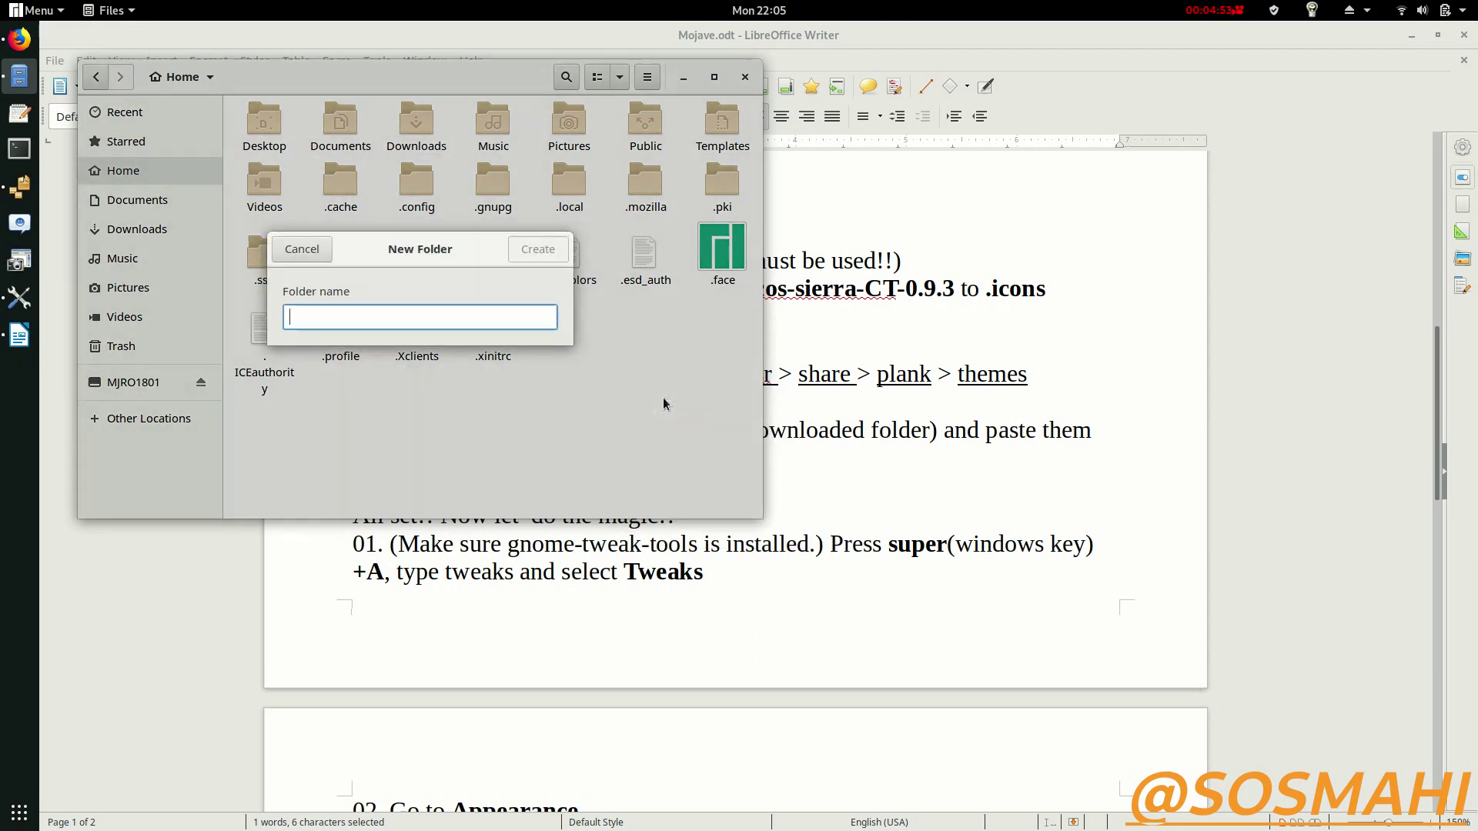
{"action": "type", "text": ".icons"}
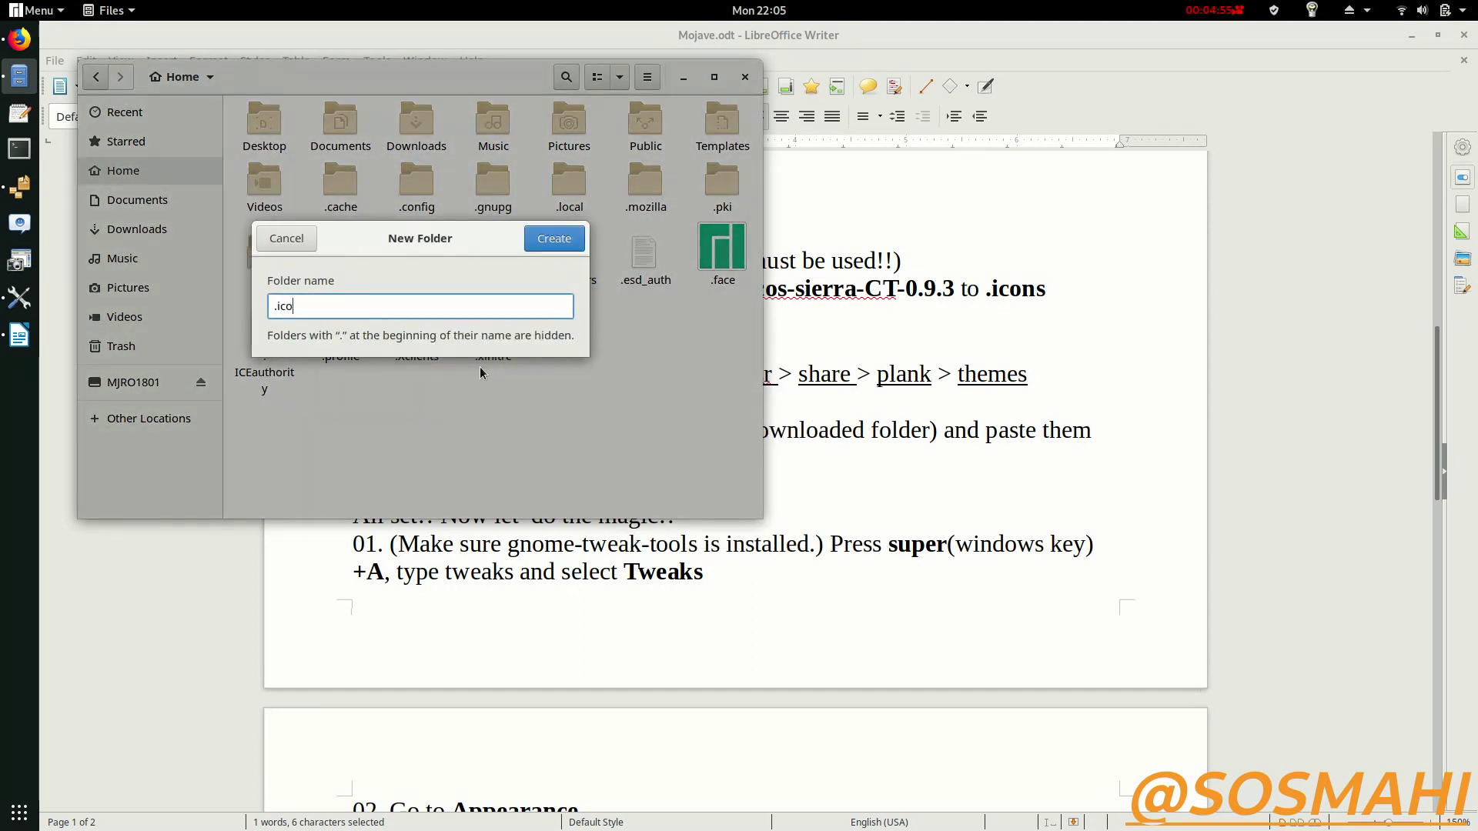
{"action": "key", "text": "Return"}
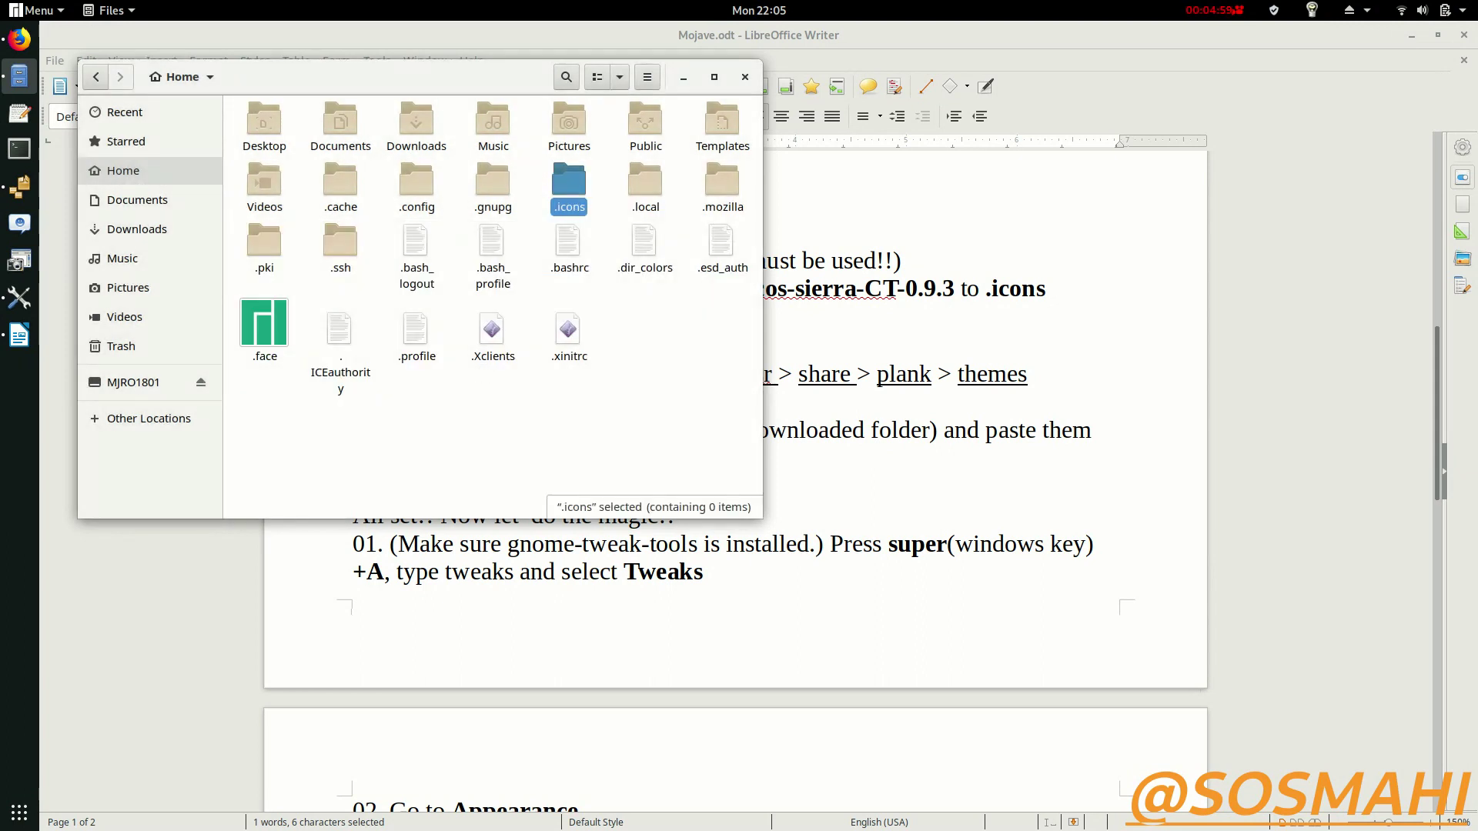
Open the new .icons folder and open Downloads in a second tab beside it
{"action": "double_click", "coordinate": [570, 197]}
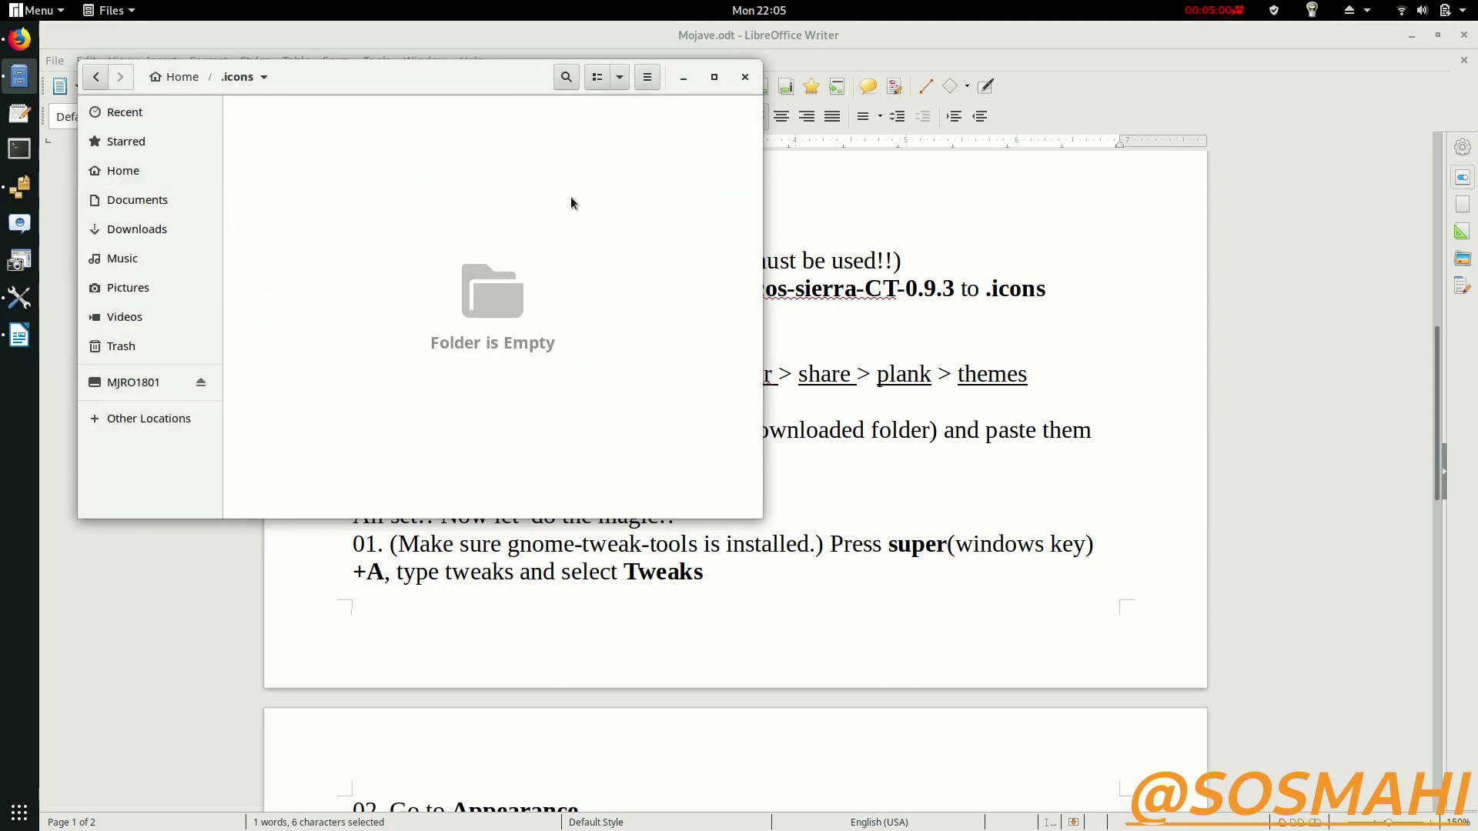
{"action": "right_click", "coordinate": [151, 231]}
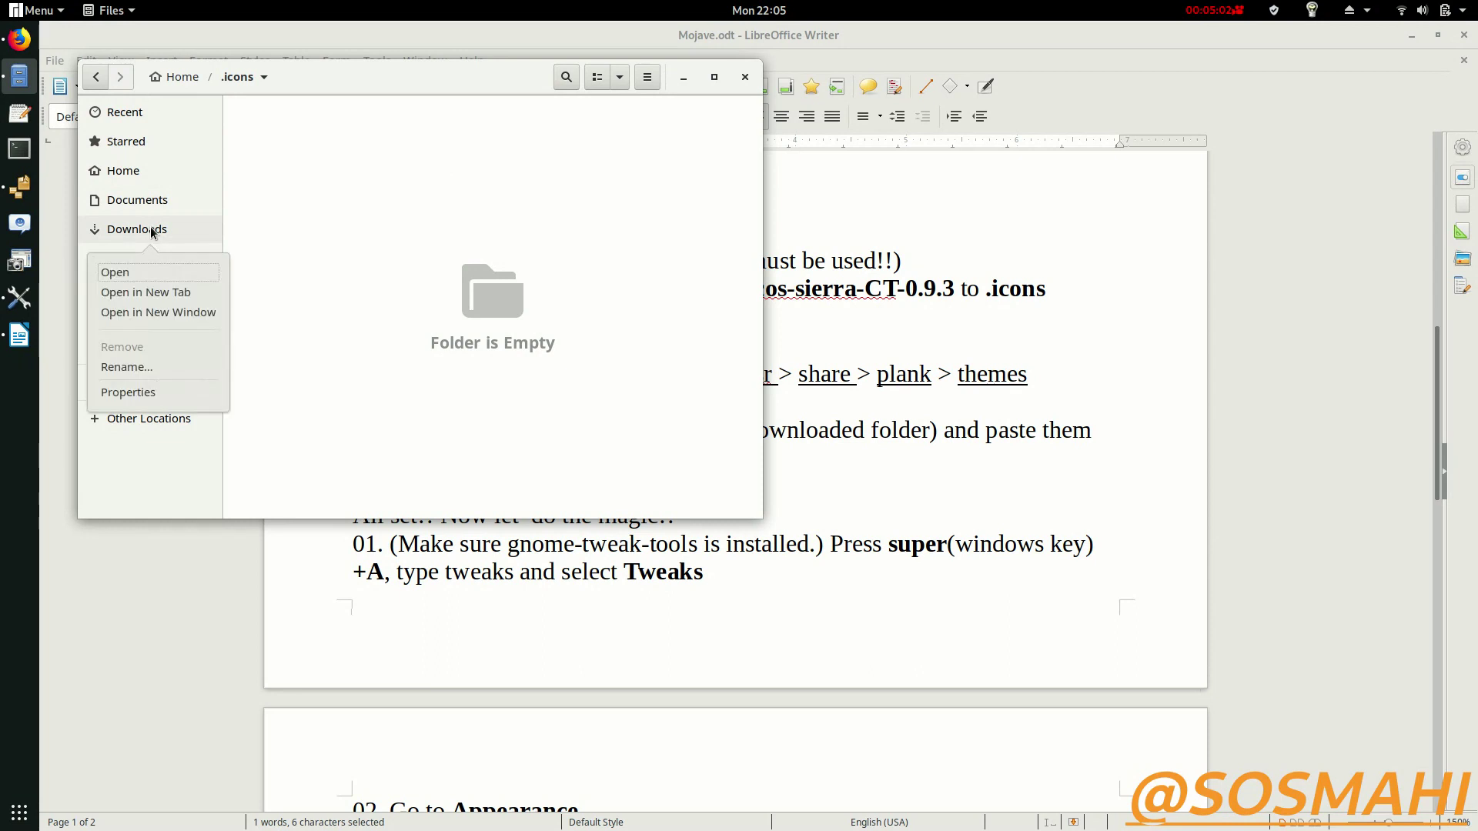
{"action": "left_click", "coordinate": [135, 297]}
{"action": "left_click", "coordinate": [582, 112]}
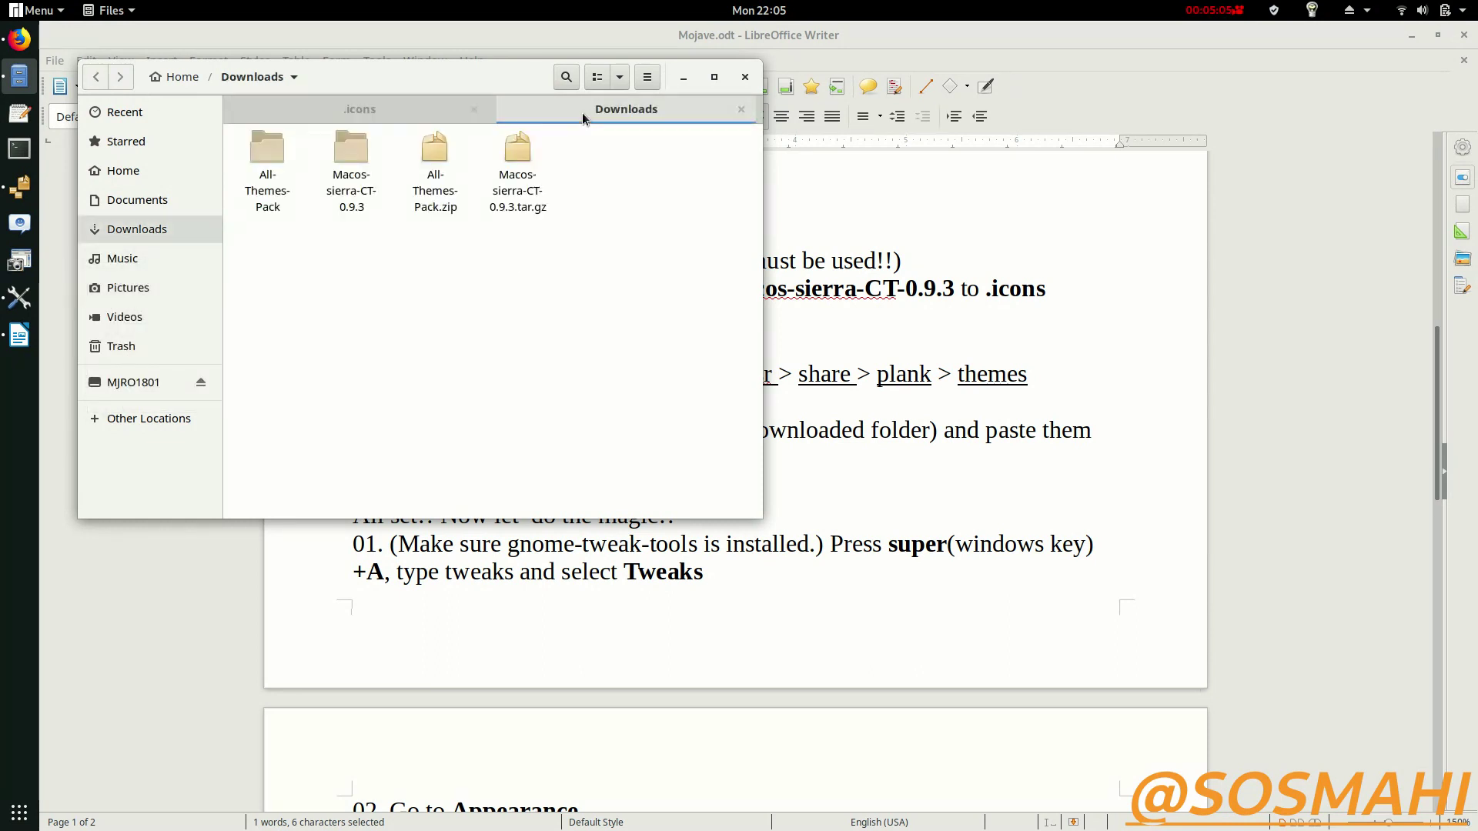
Copy the Macos-sierra-CT-0.9.3 folder from Downloads and paste it into the .icons folder
{"action": "double_click", "coordinate": [366, 177]}
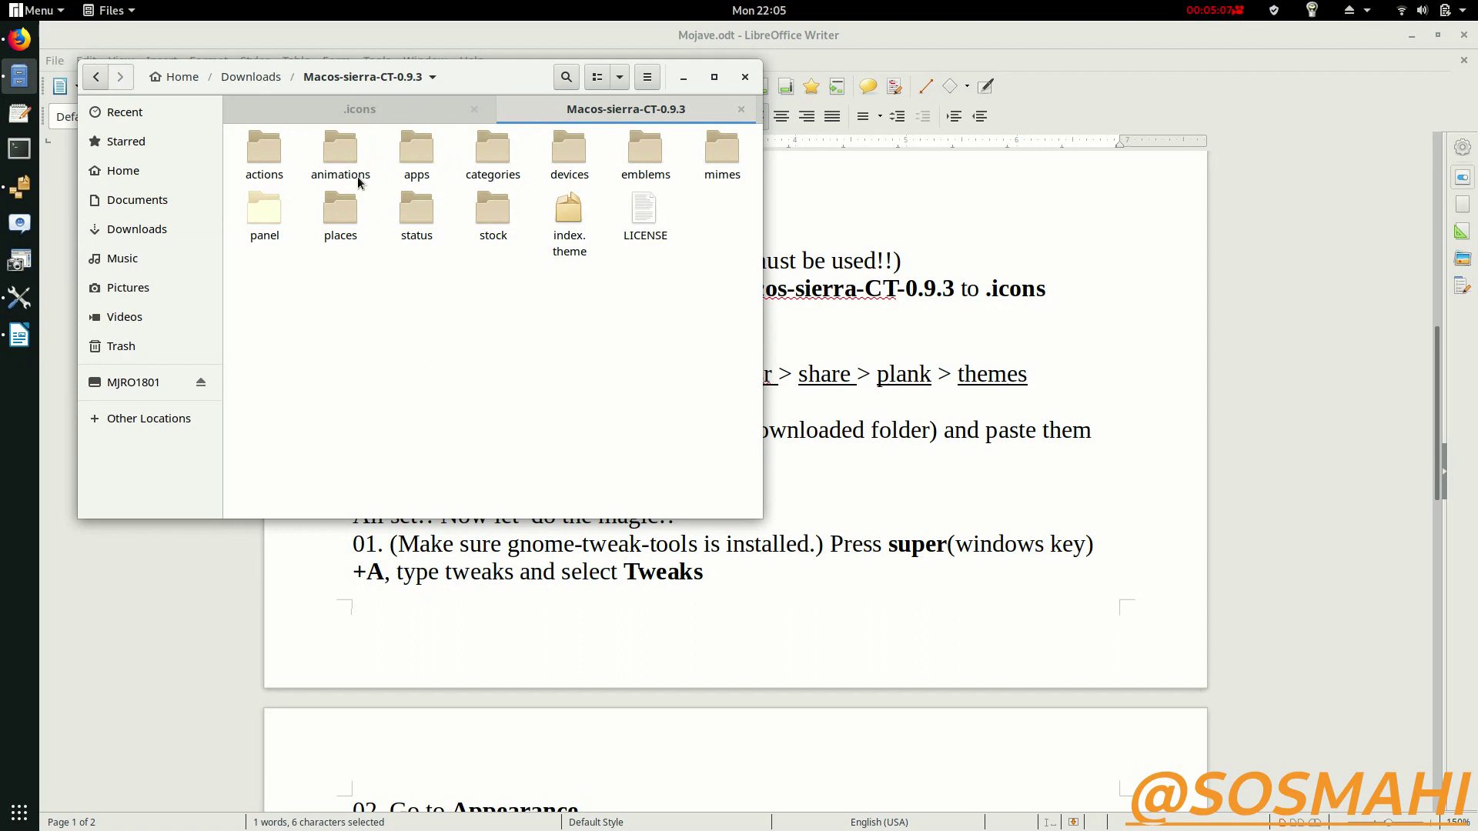
{"action": "left_click", "coordinate": [248, 75]}
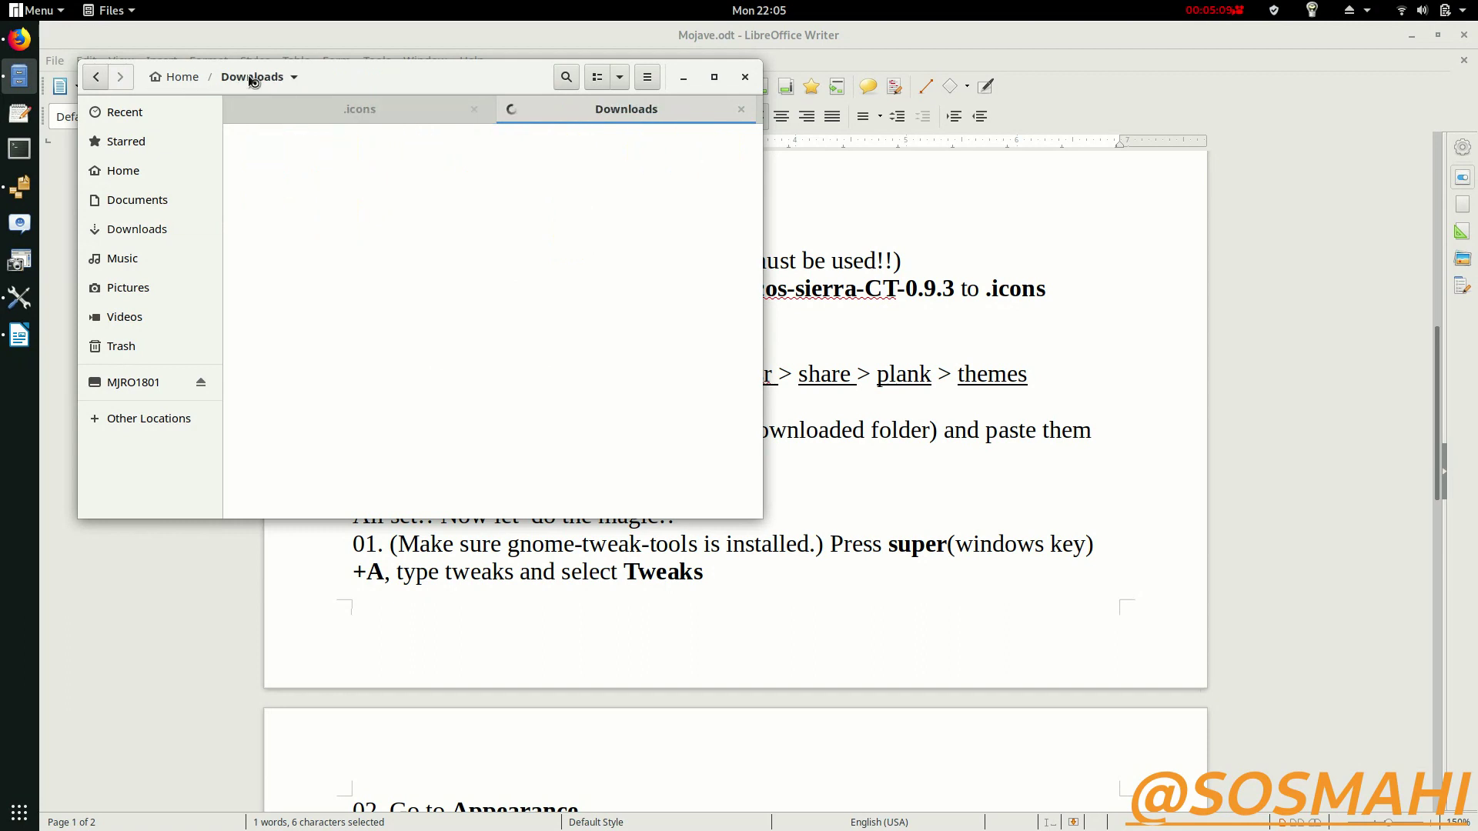
{"action": "right_click", "coordinate": [357, 164]}
{"action": "left_click", "coordinate": [409, 294]}
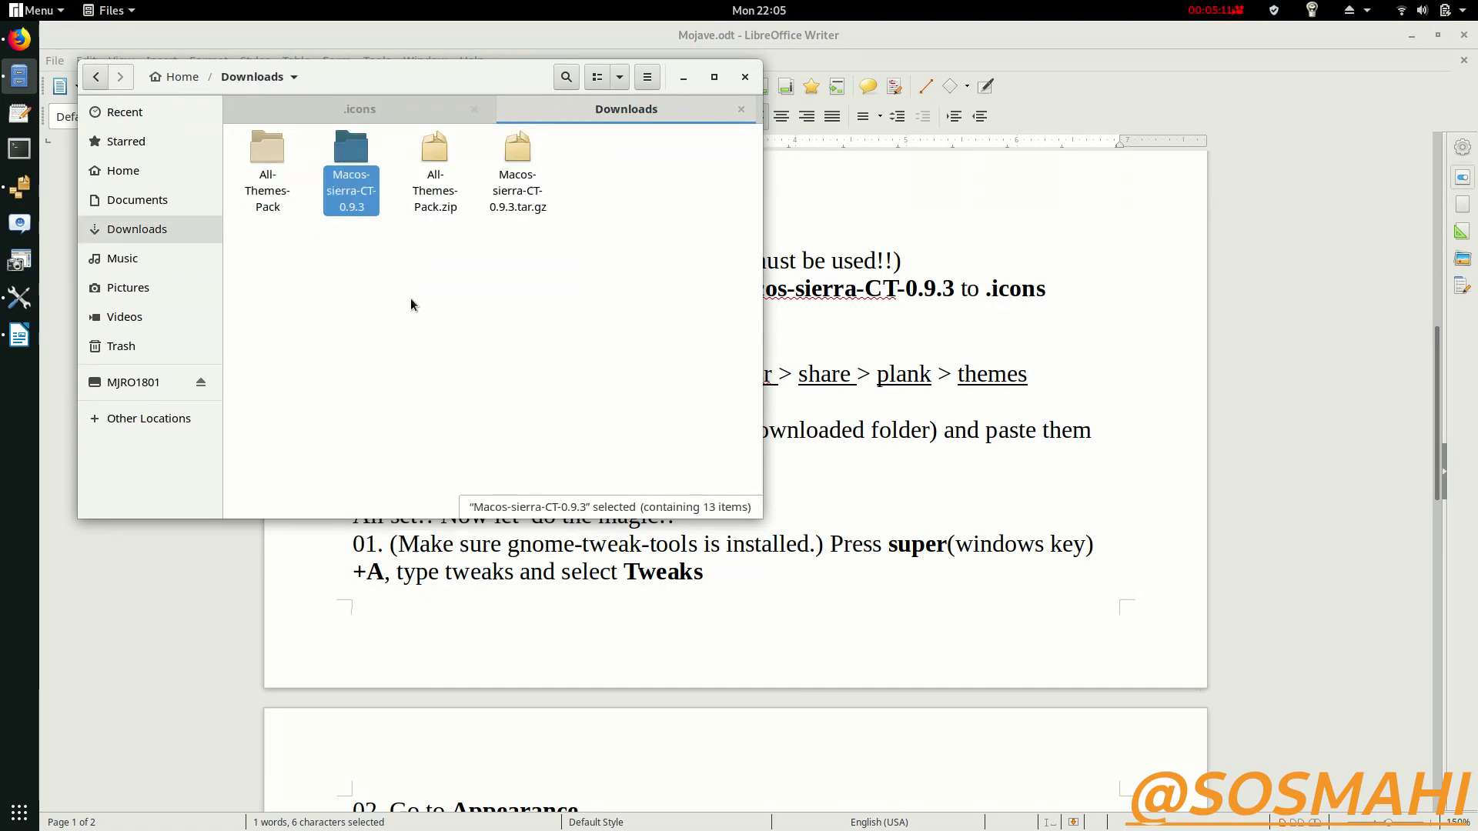
{"action": "left_click", "coordinate": [365, 108]}
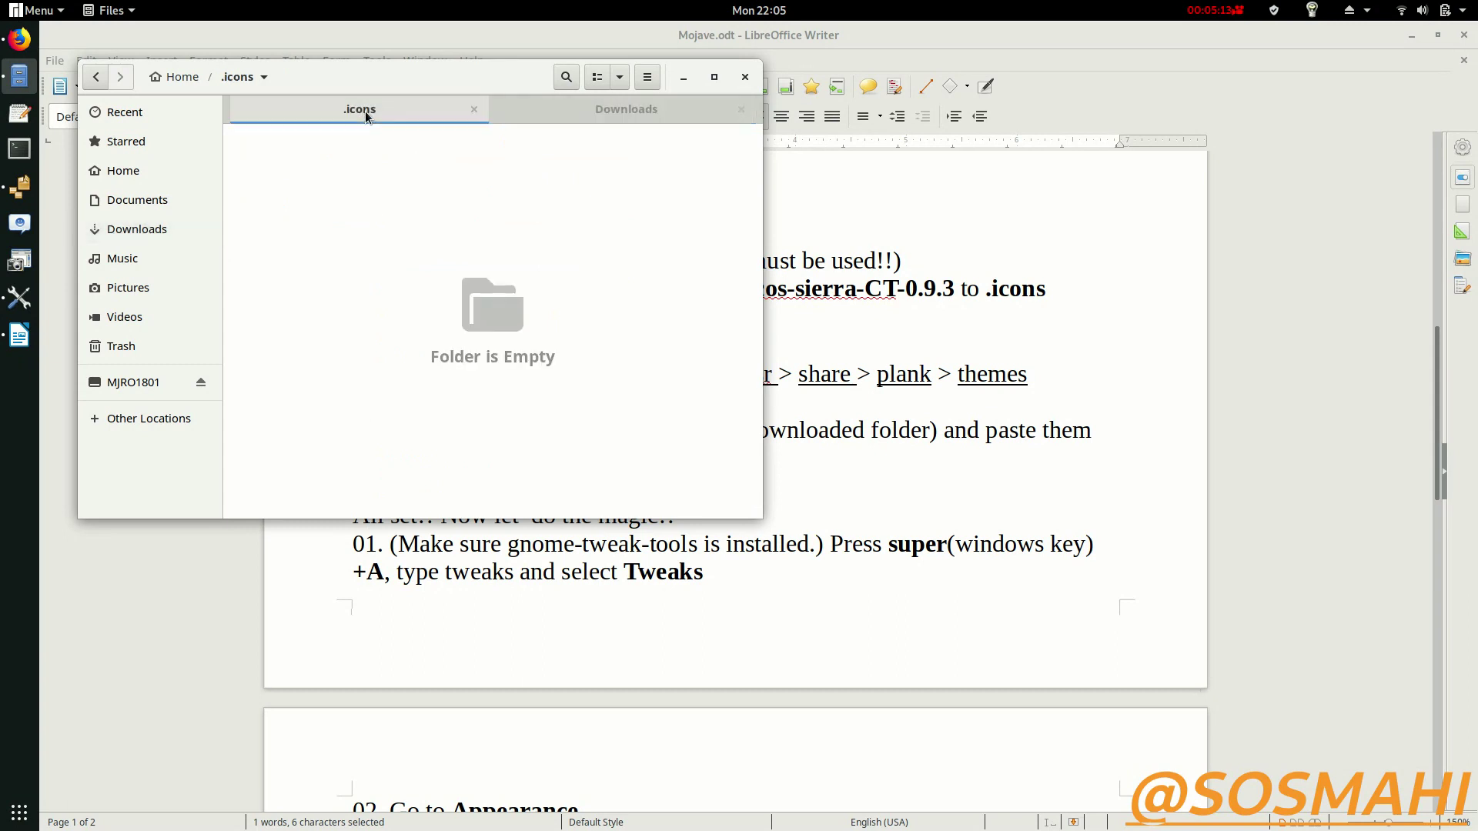
{"action": "right_click", "coordinate": [438, 230]}
{"action": "left_click", "coordinate": [490, 291]}
Return to the Writer document and highlight the .icons naming note, the "And for Plank theme" heading and the folder path in instruction 09
{"action": "left_click", "coordinate": [898, 345]}
{"action": "left_click_drag", "start_coordinate": [615, 263], "coordinate": [911, 264]}
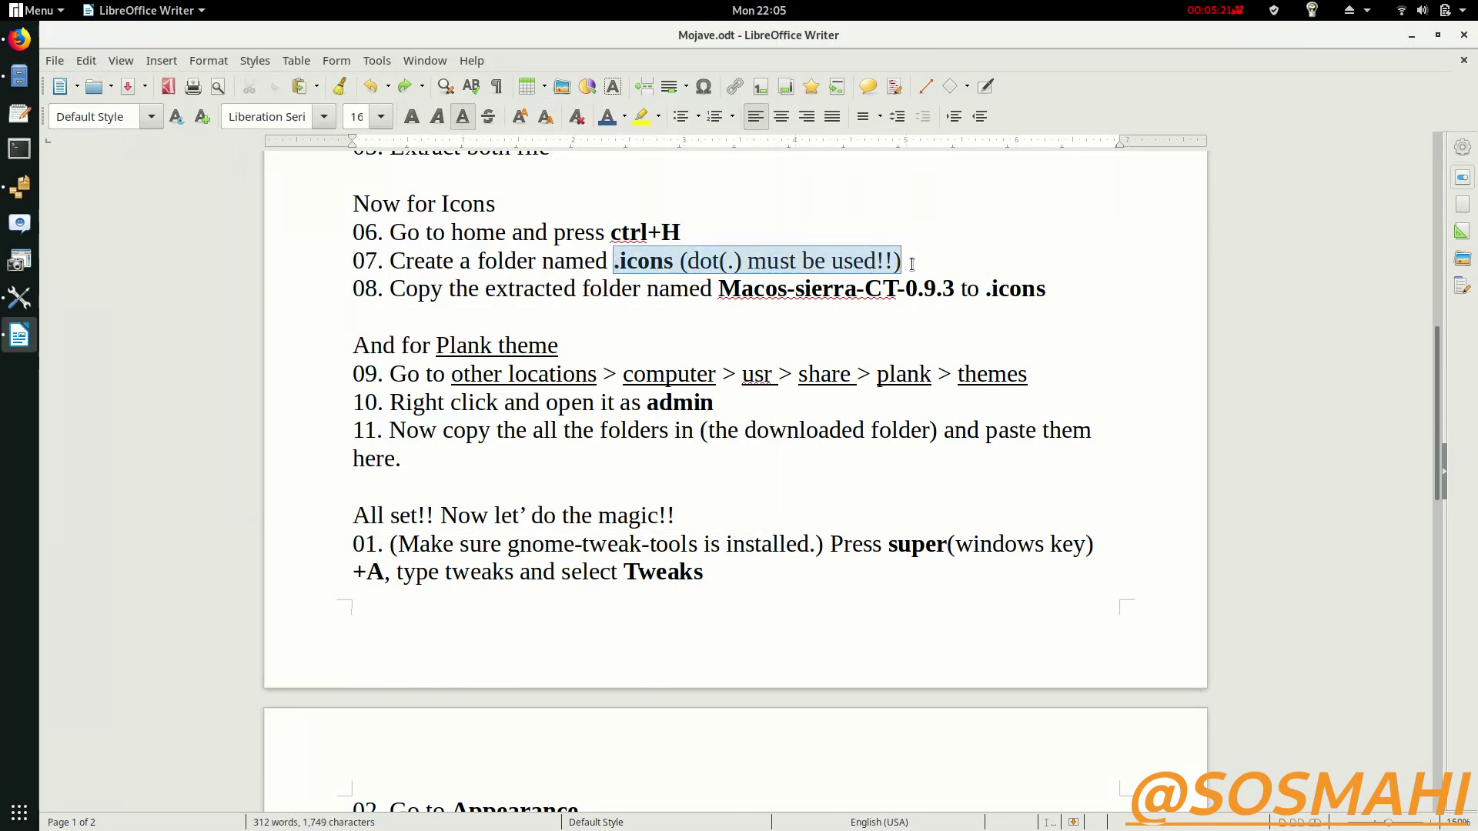
{"action": "left_click", "coordinate": [912, 264]}
{"action": "scroll", "coordinate": [536, 346], "scroll_direction": "down", "scroll_amount": 1}
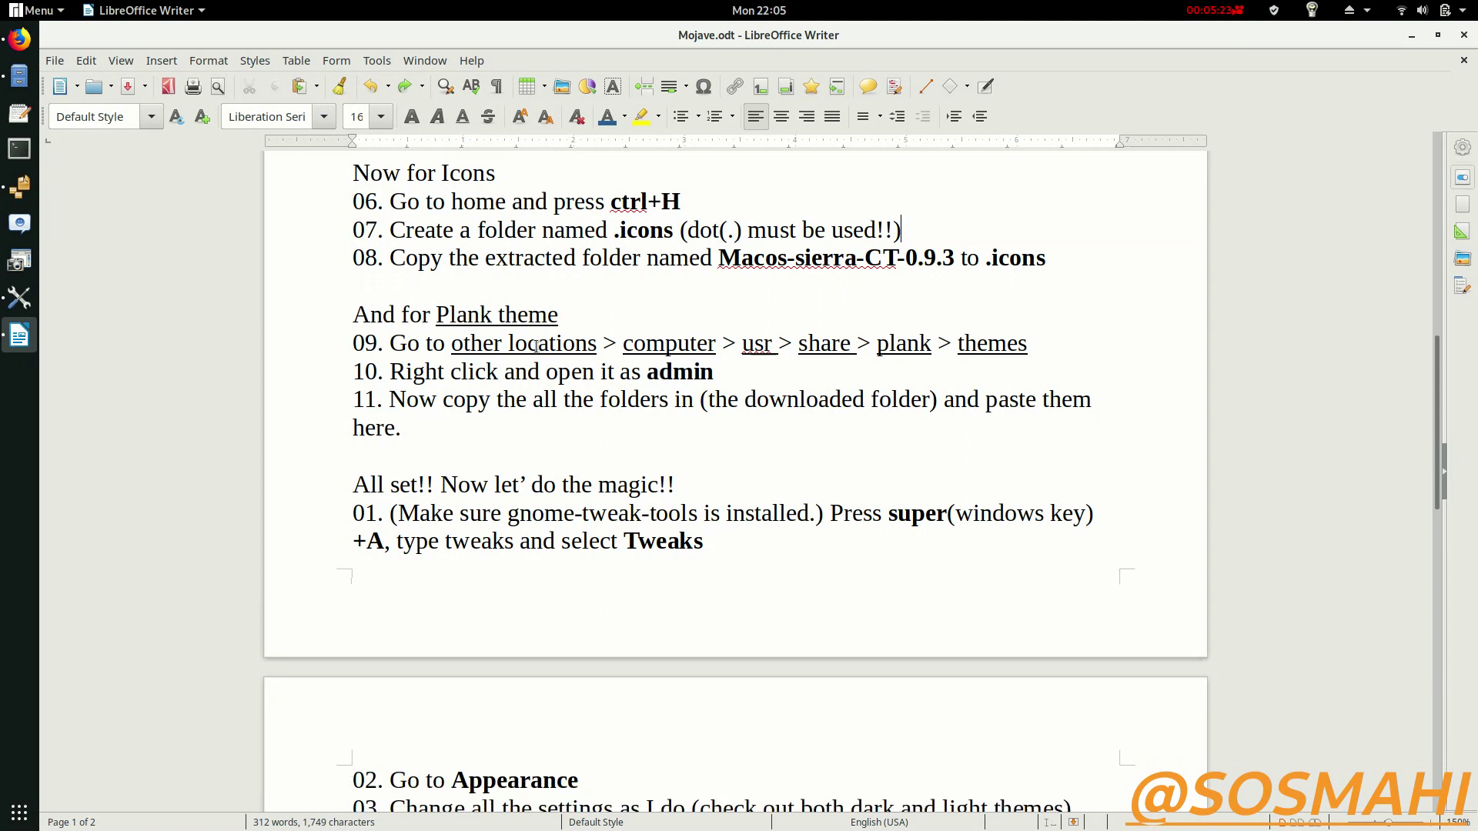
{"action": "scroll", "coordinate": [537, 347], "scroll_direction": "down", "scroll_amount": 2}
{"action": "left_click_drag", "start_coordinate": [351, 235], "coordinate": [582, 233]}
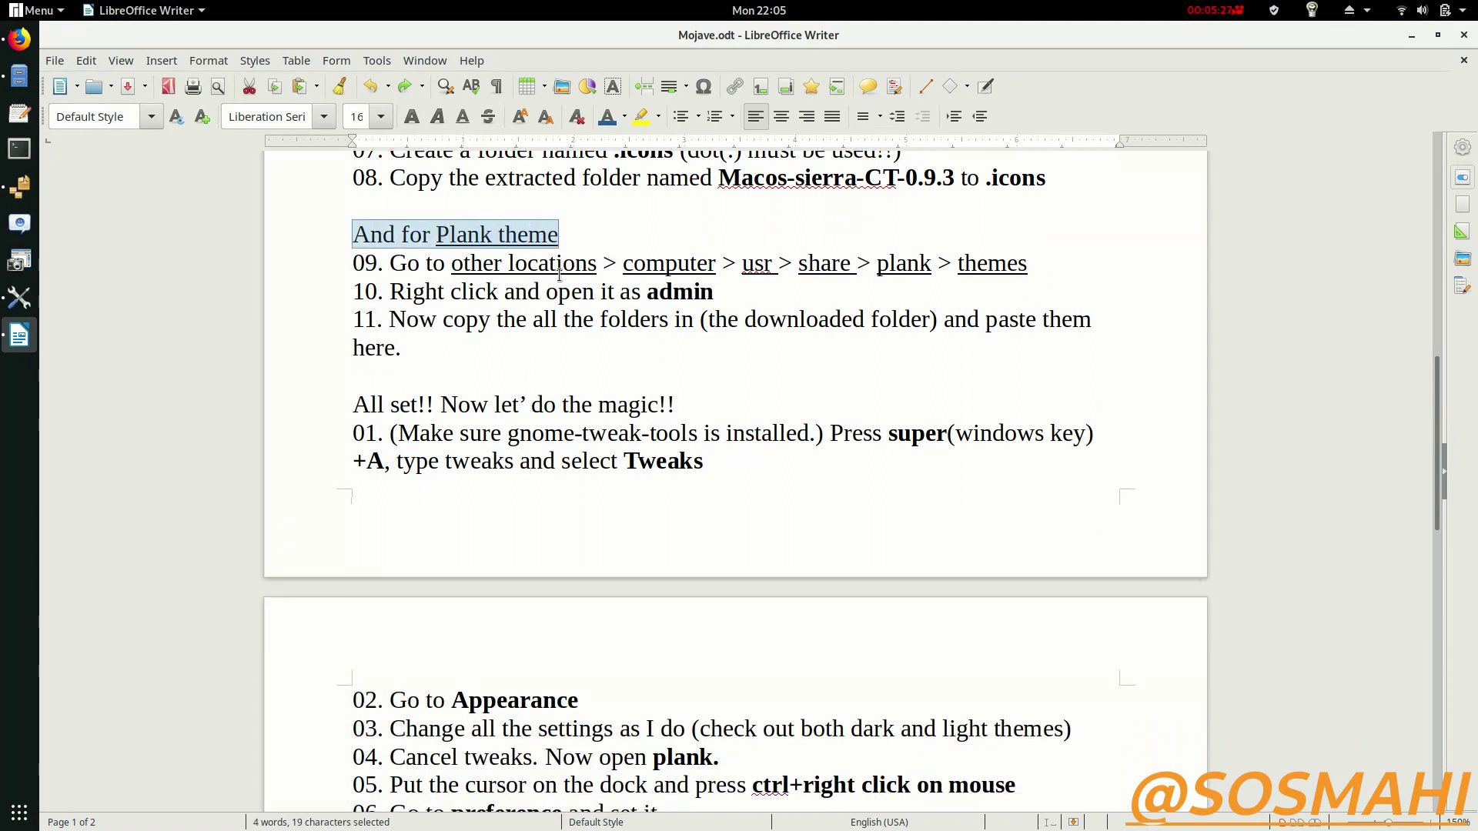
{"action": "left_click_drag", "start_coordinate": [451, 267], "coordinate": [1022, 267]}
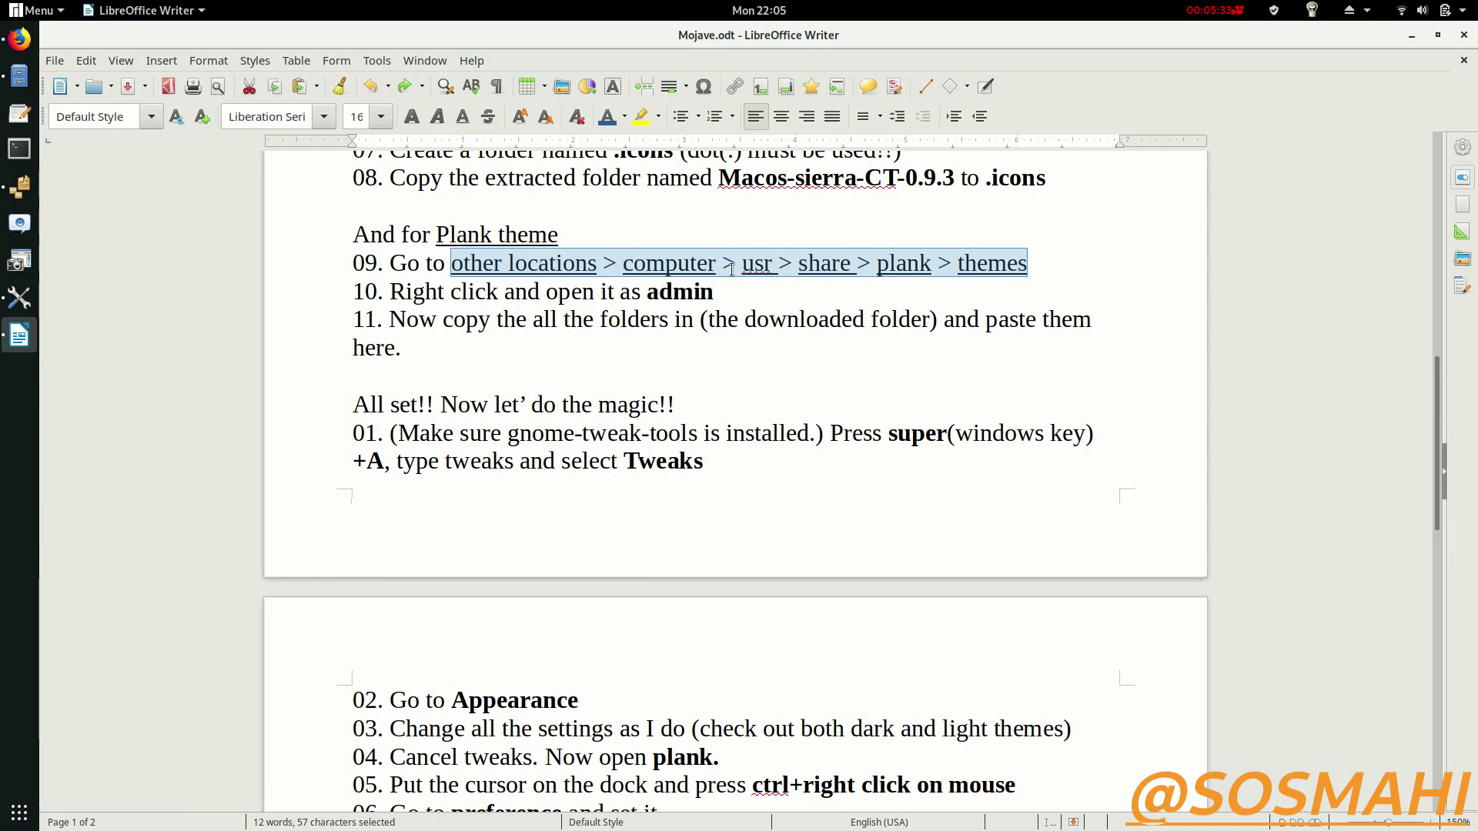
Switch to Files and browse through Other Locations and Computer to the usr/share folder
{"action": "left_click", "coordinate": [6, 79]}
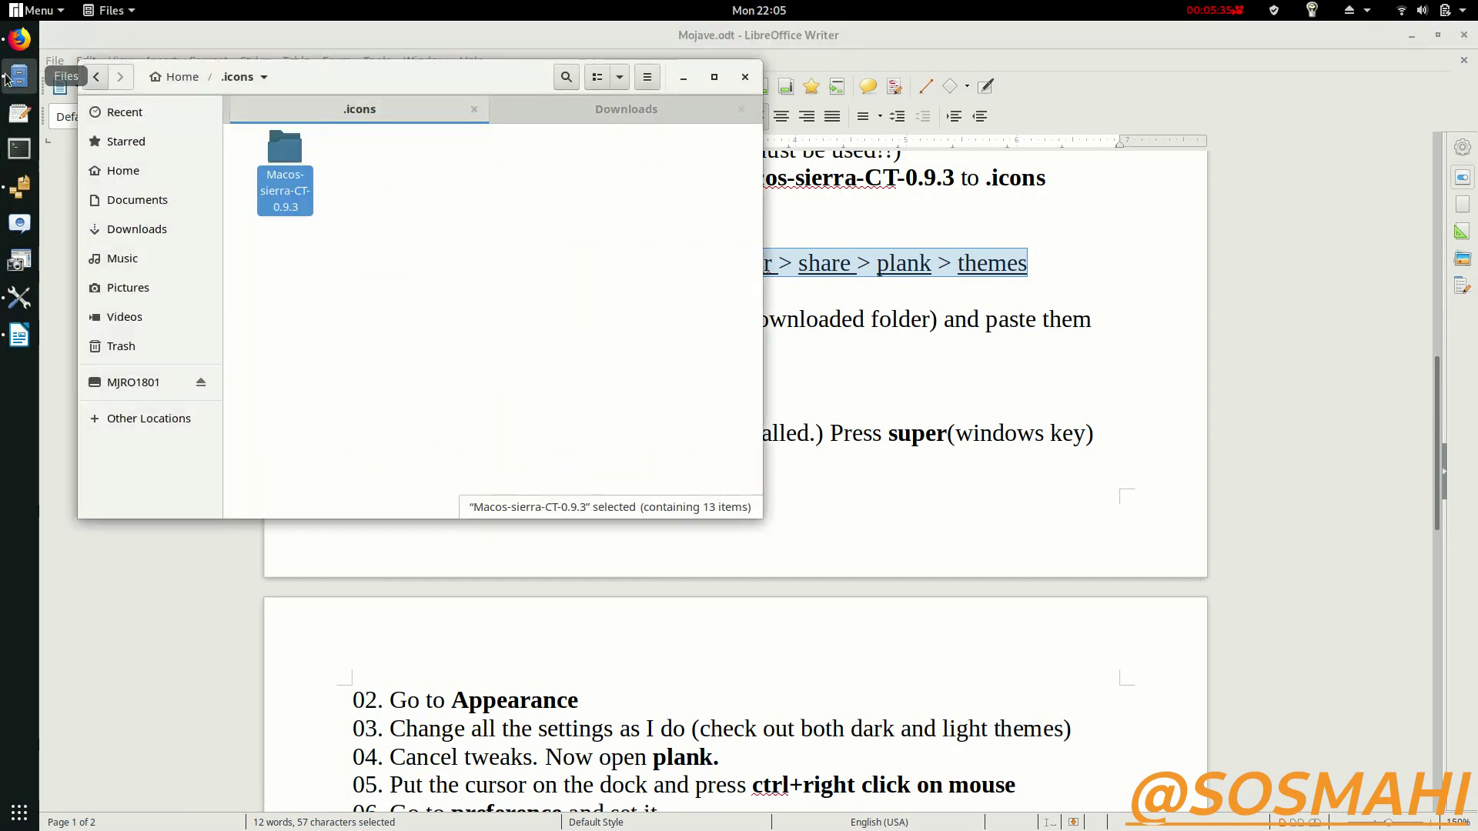
{"action": "left_click", "coordinate": [140, 419]}
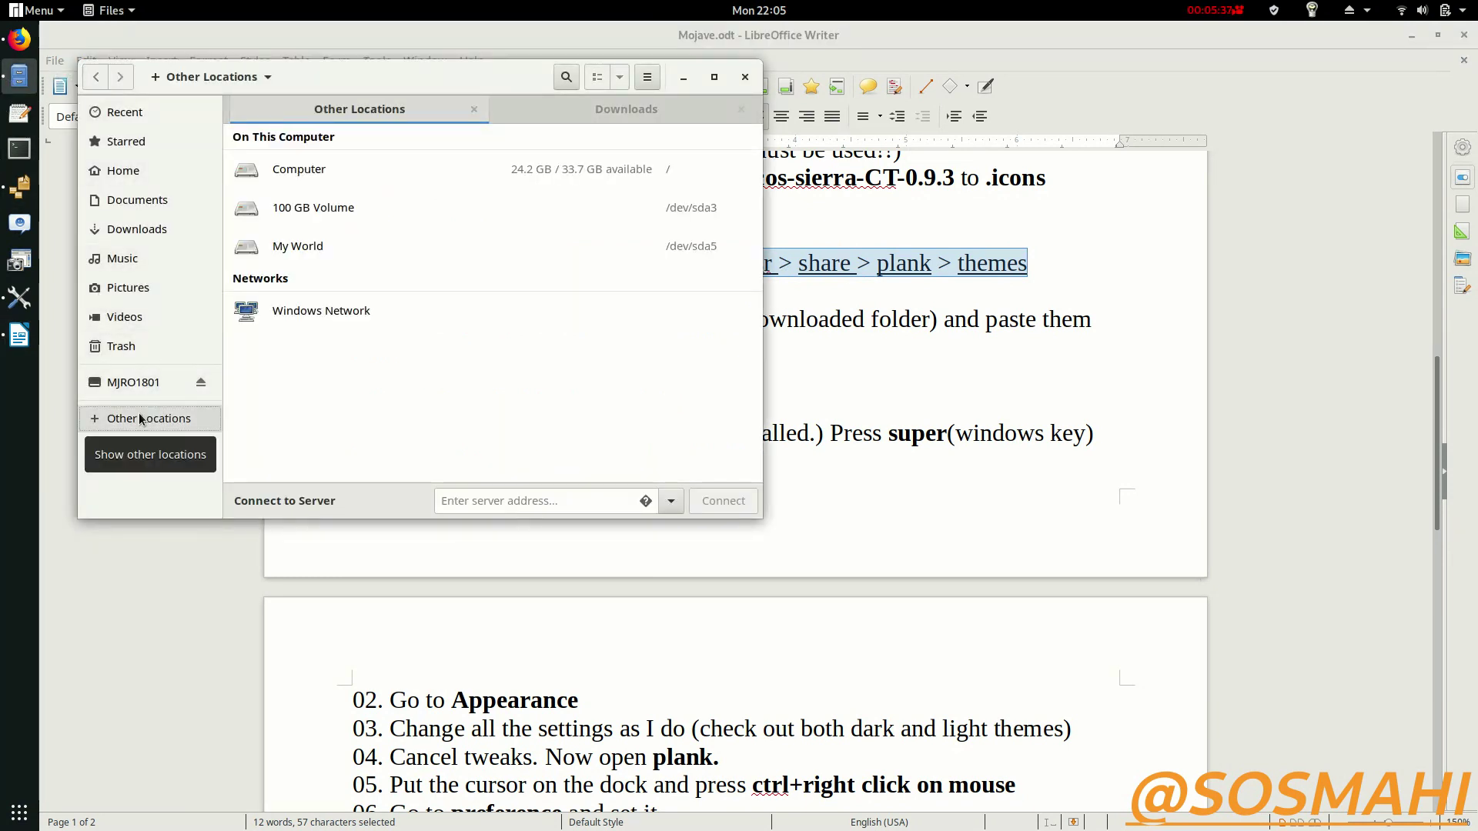
{"action": "left_click", "coordinate": [297, 169]}
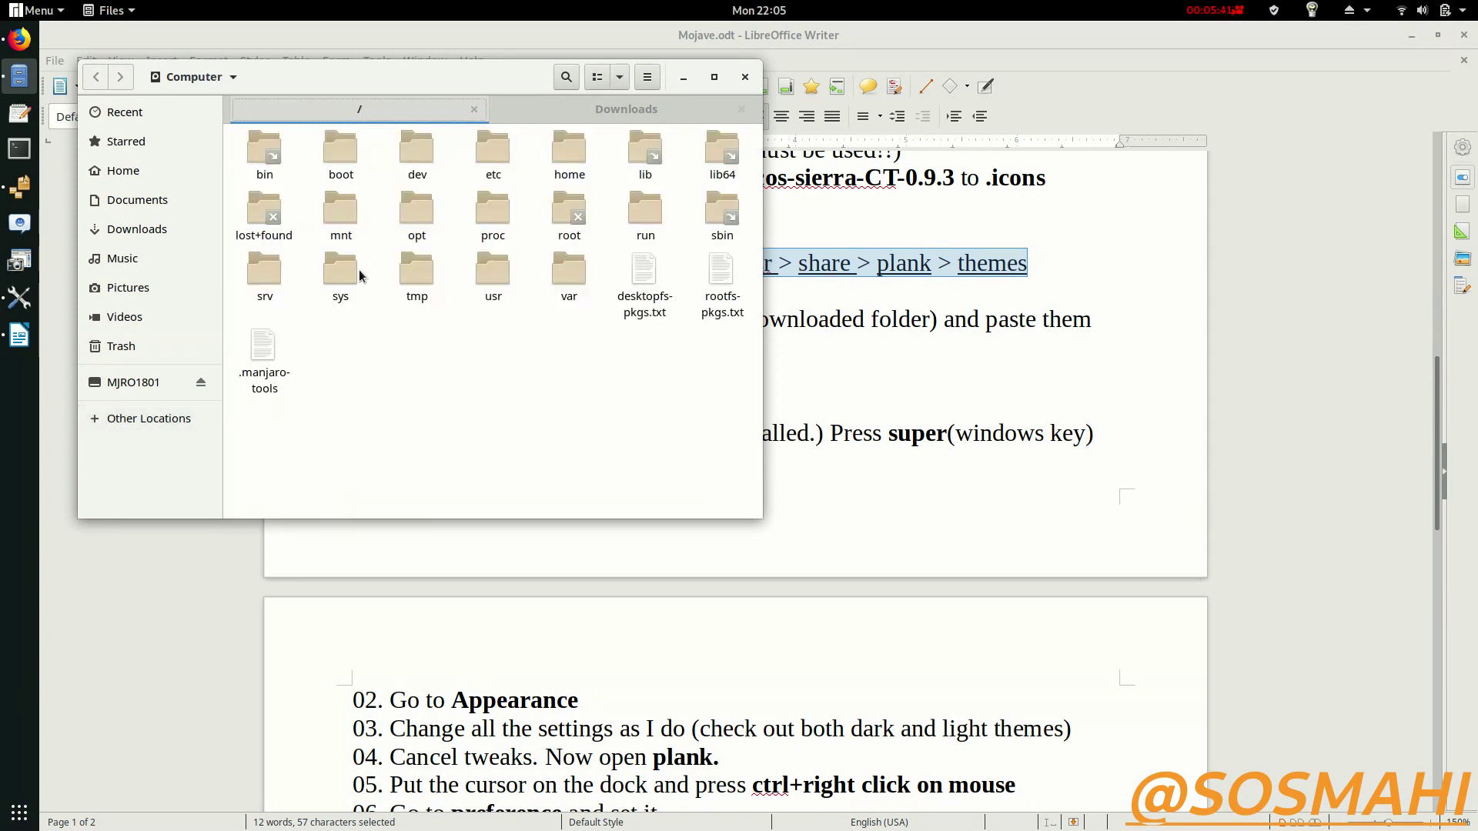
{"action": "double_click", "coordinate": [488, 279]}
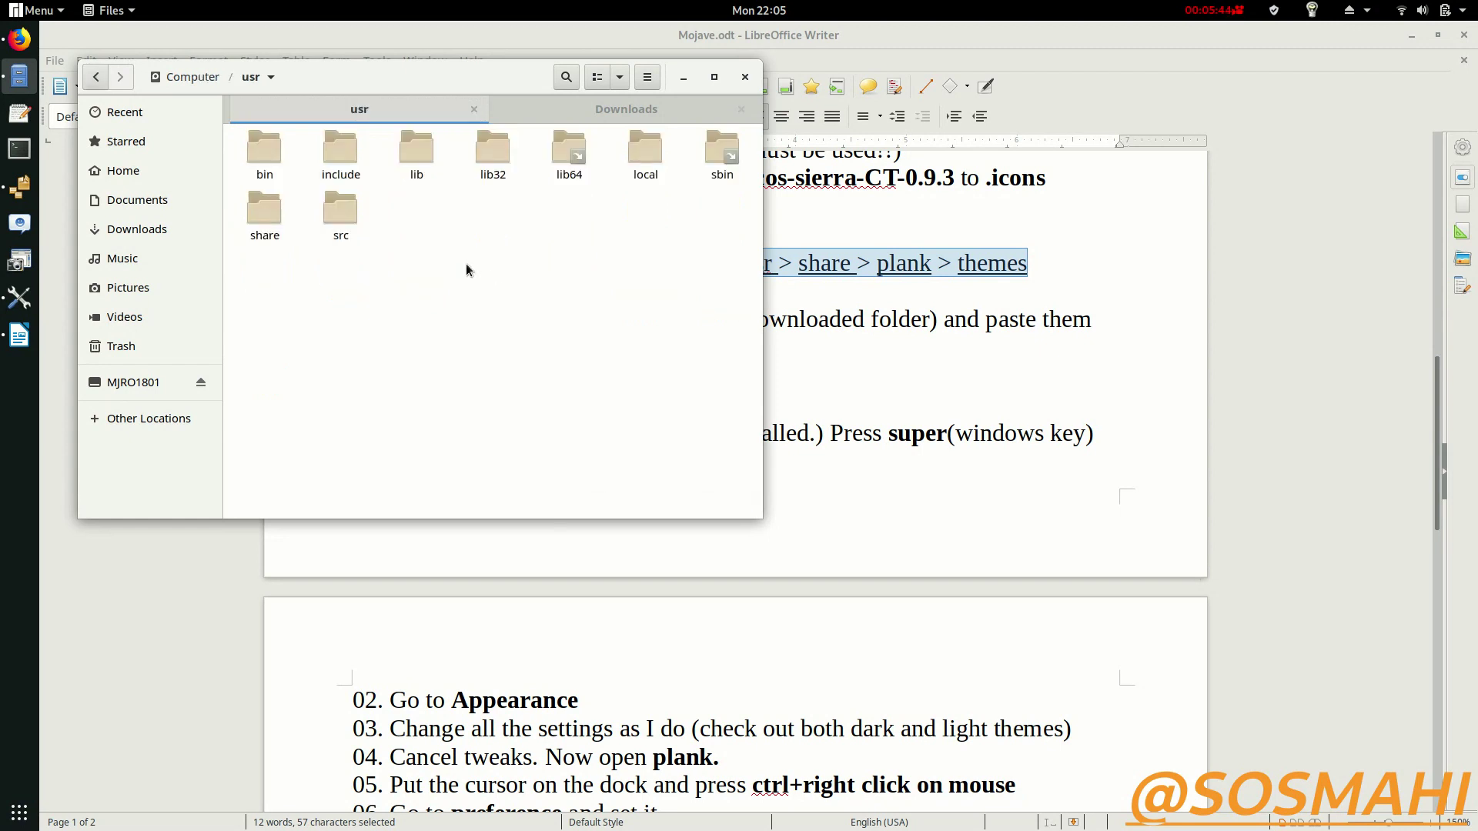
{"action": "double_click", "coordinate": [269, 220]}
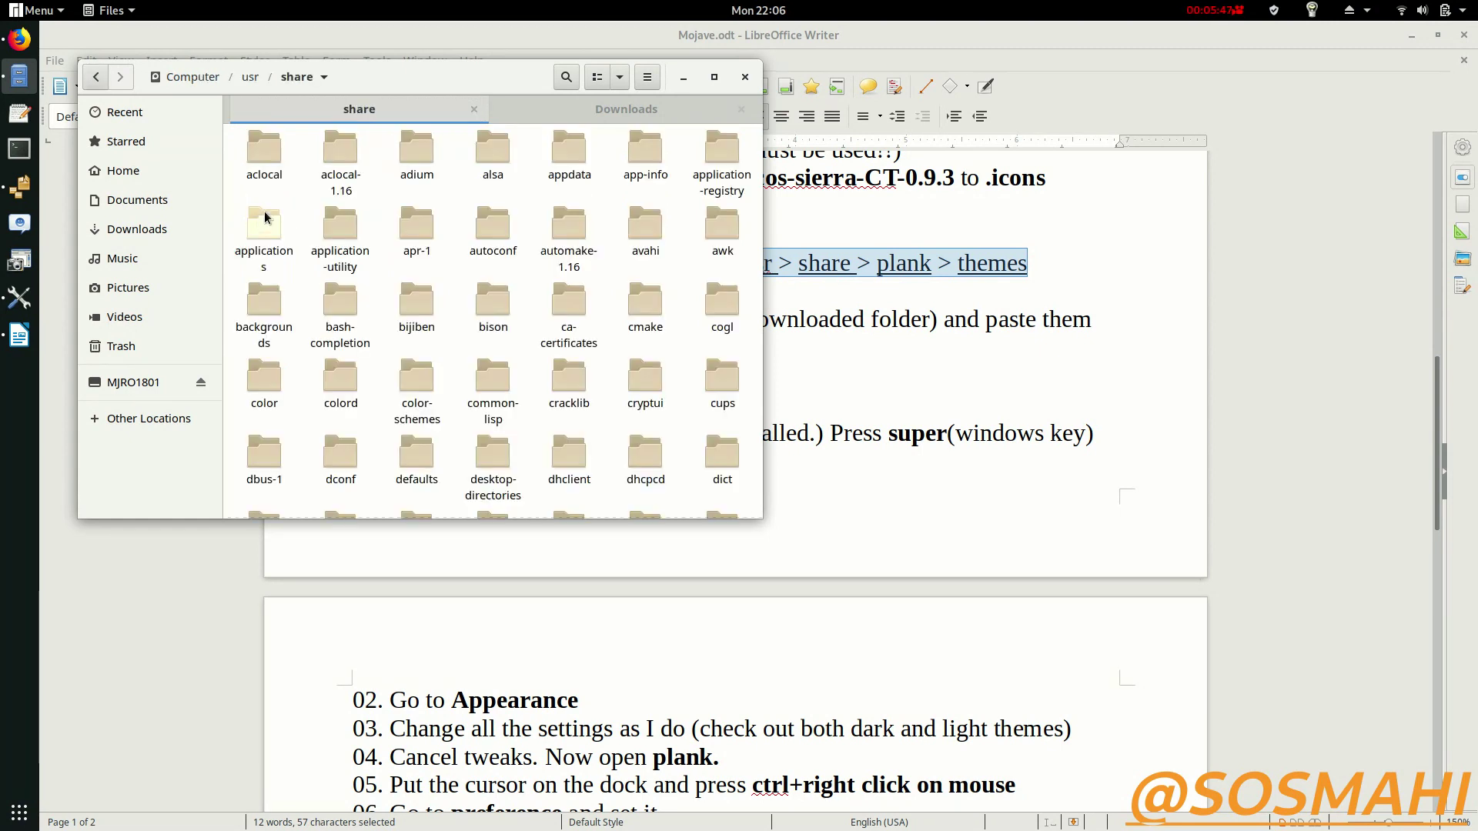
Find the plank folder inside share and open its themes subfolder
{"action": "scroll", "coordinate": [524, 245], "scroll_direction": "down", "scroll_amount": 10}
{"action": "scroll", "coordinate": [524, 245], "scroll_direction": "down", "scroll_amount": 15}
{"action": "scroll", "coordinate": [523, 244], "scroll_direction": "down", "scroll_amount": 10}
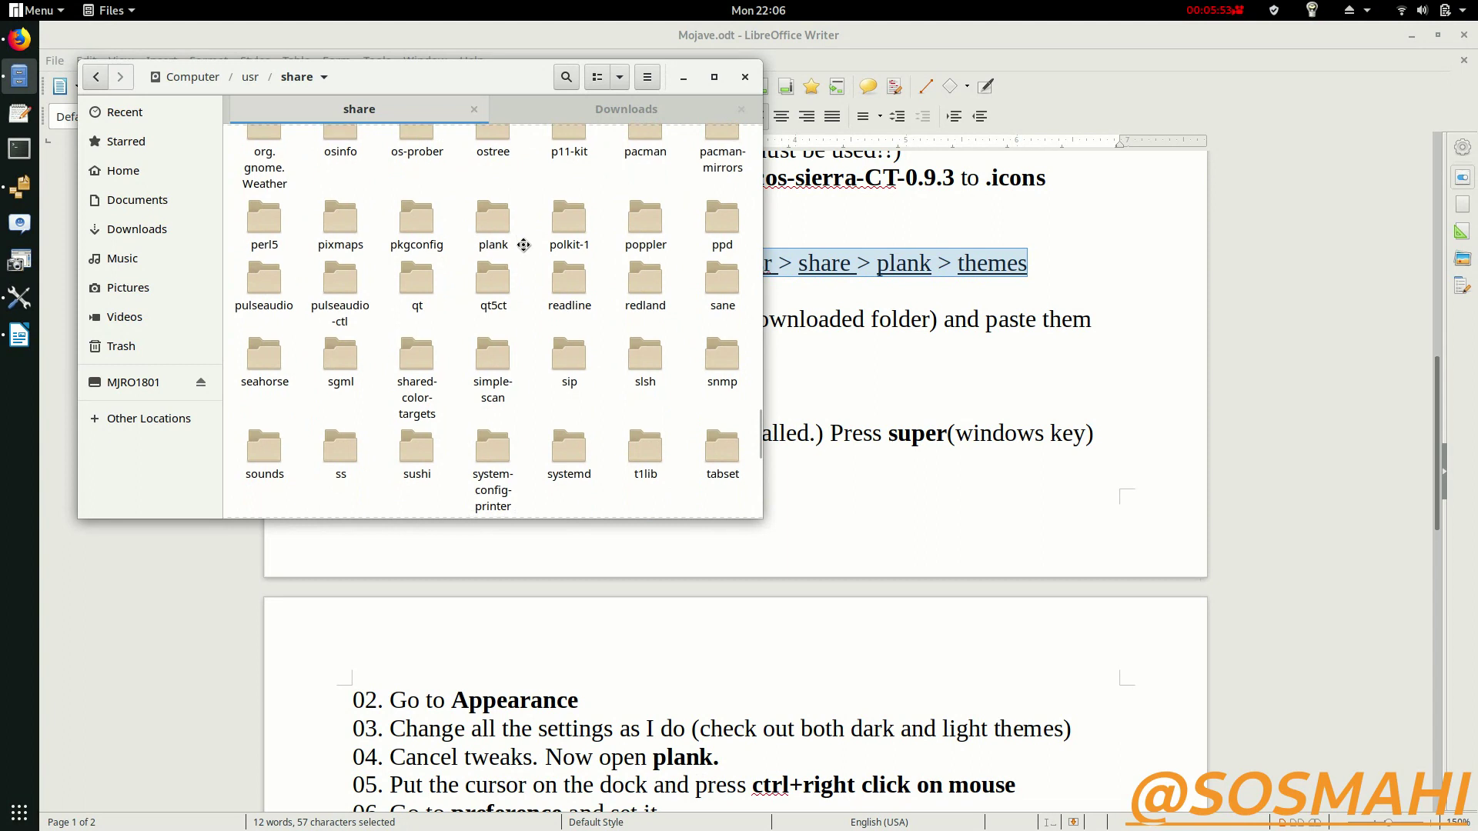
{"action": "scroll", "coordinate": [524, 244], "scroll_direction": "down", "scroll_amount": 1}
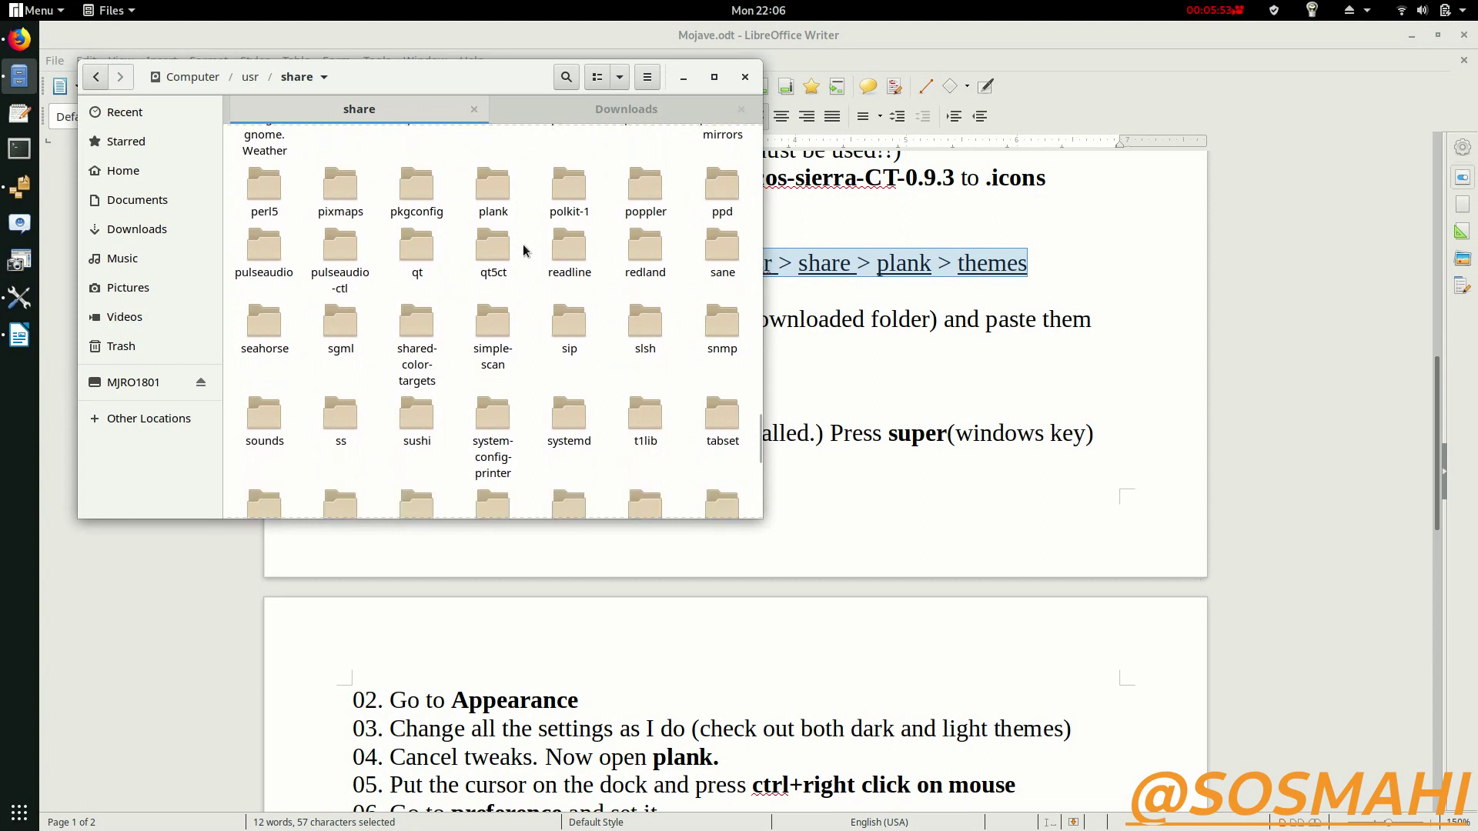
{"action": "double_click", "coordinate": [491, 194]}
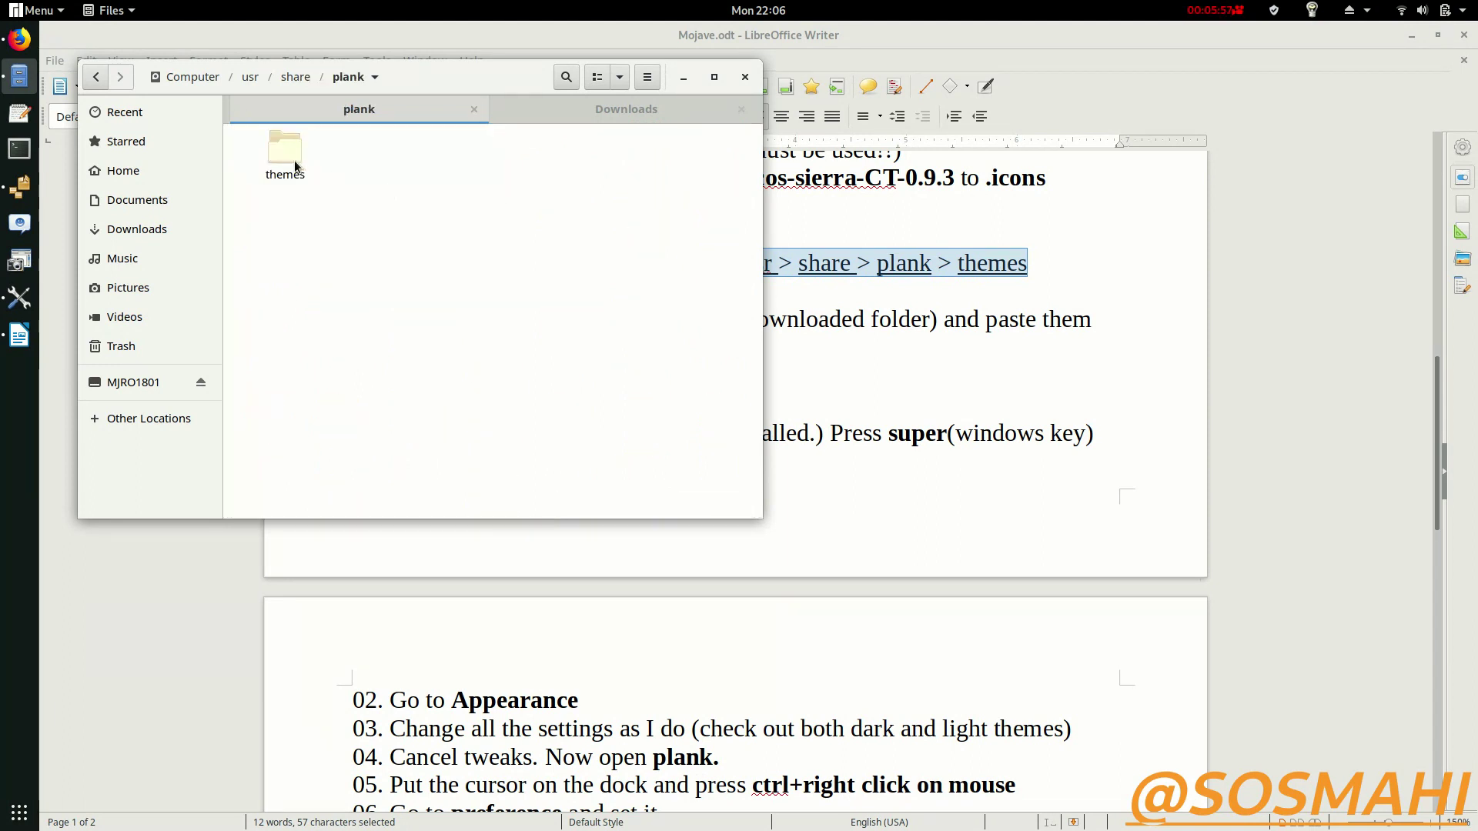
{"action": "double_click", "coordinate": [285, 154]}
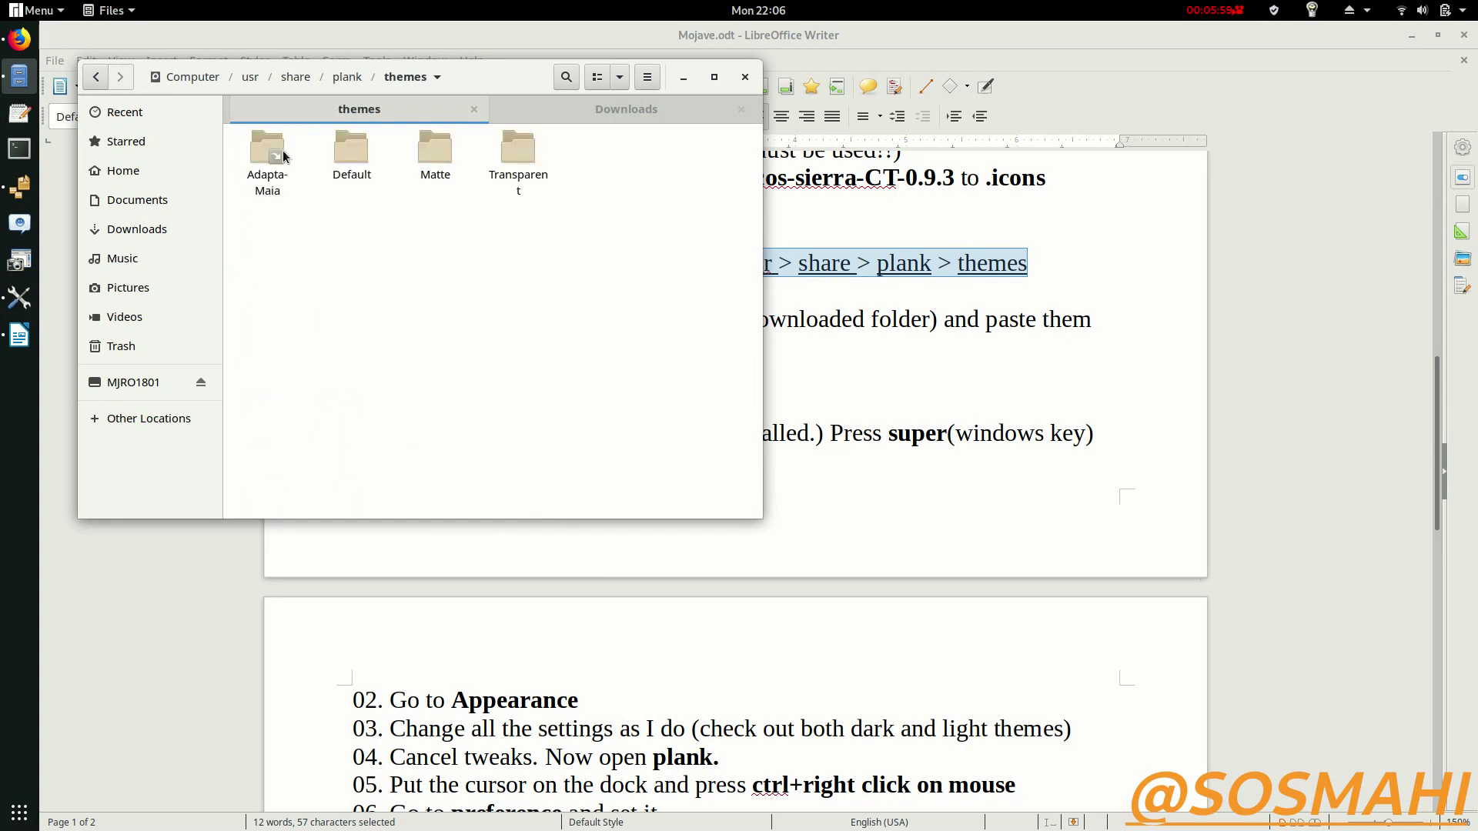
Highlight instruction 10 in the Writer document, then reopen the plank themes folder in Files as administrator, entering the account password
{"action": "left_click", "coordinate": [866, 359]}
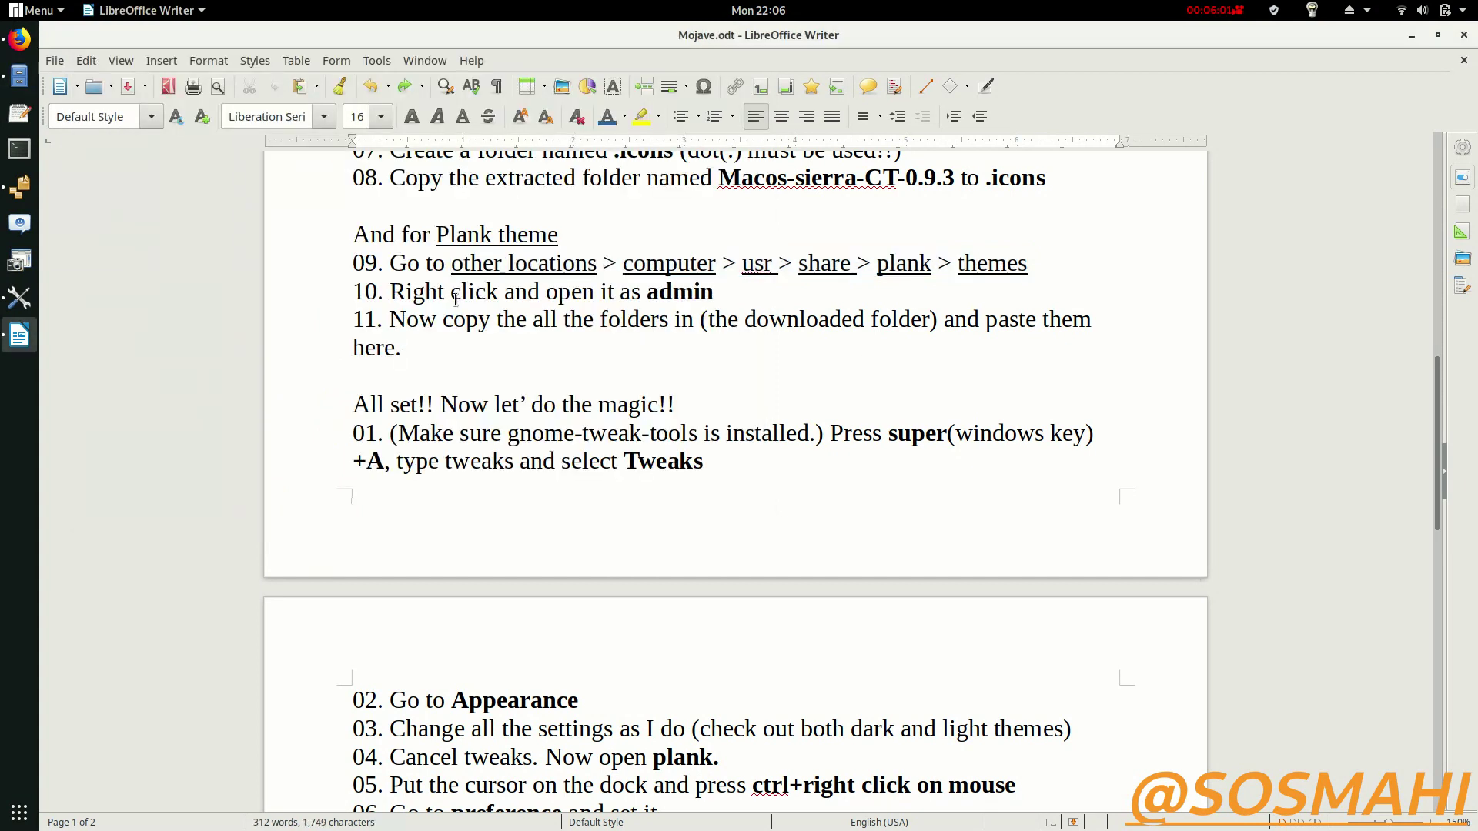
{"action": "left_click_drag", "start_coordinate": [389, 293], "coordinate": [707, 293]}
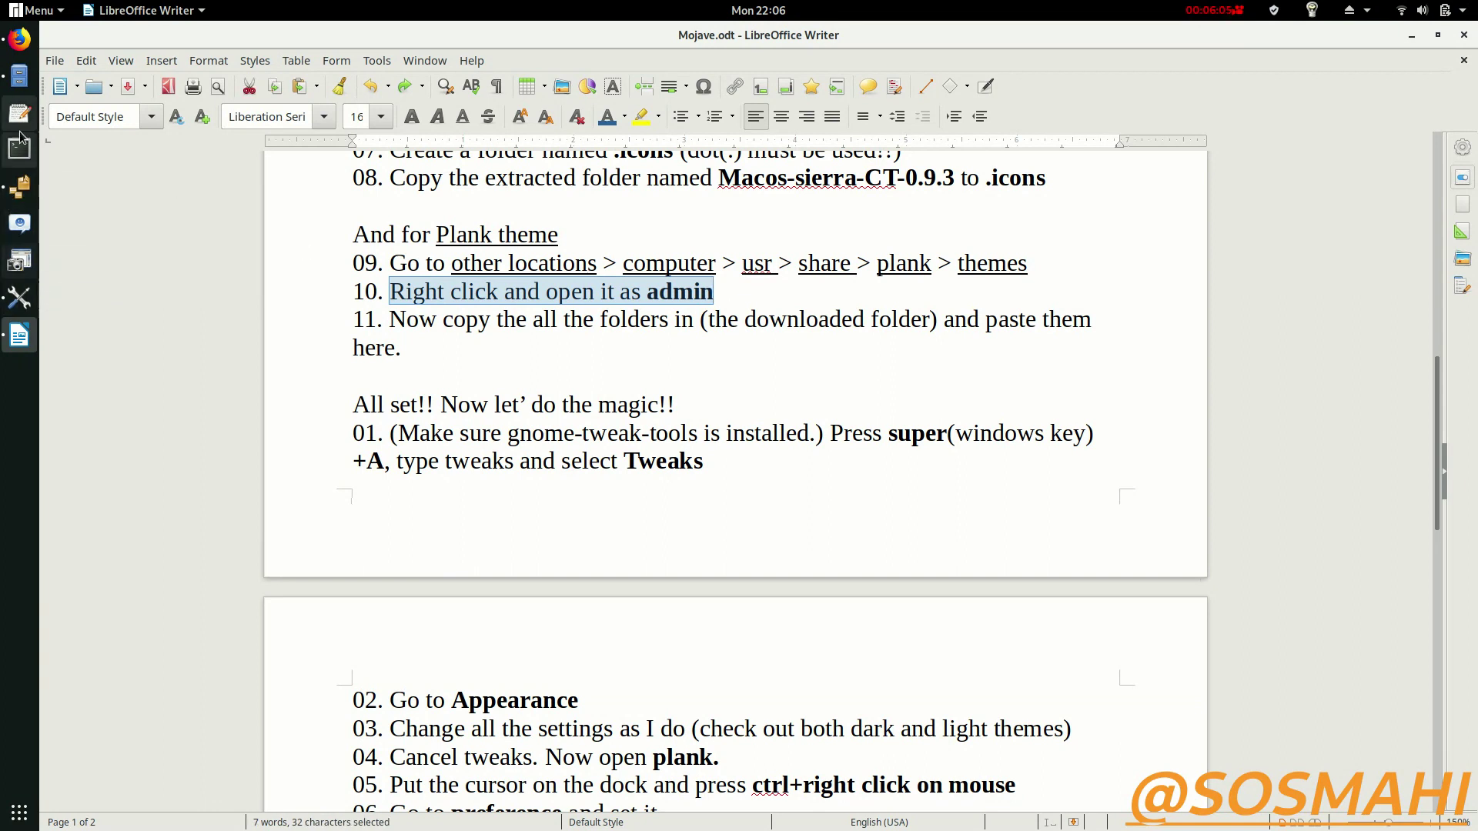
{"action": "left_click", "coordinate": [16, 78]}
{"action": "right_click", "coordinate": [389, 261]}
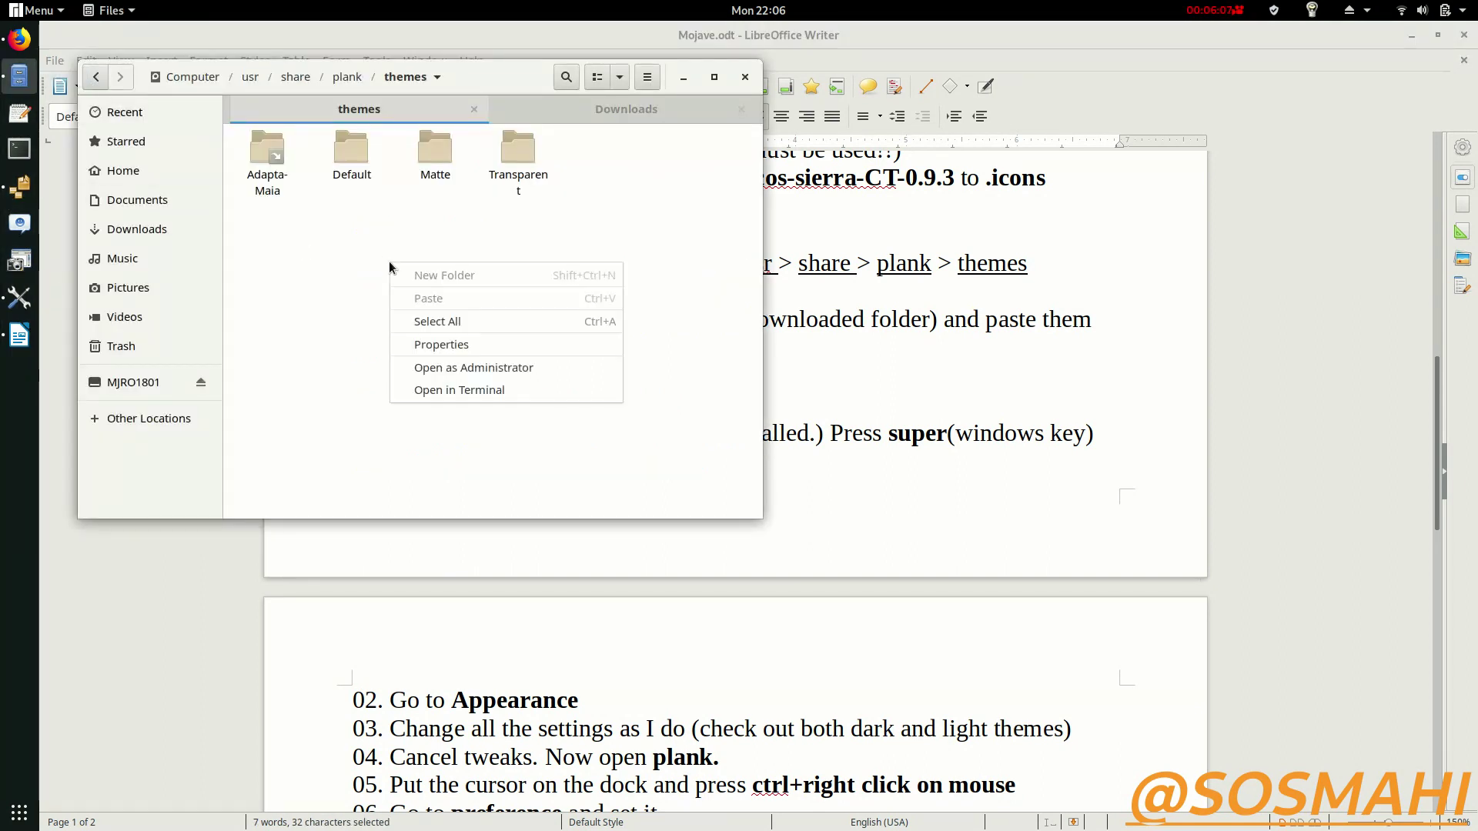
{"action": "left_click", "coordinate": [525, 368]}
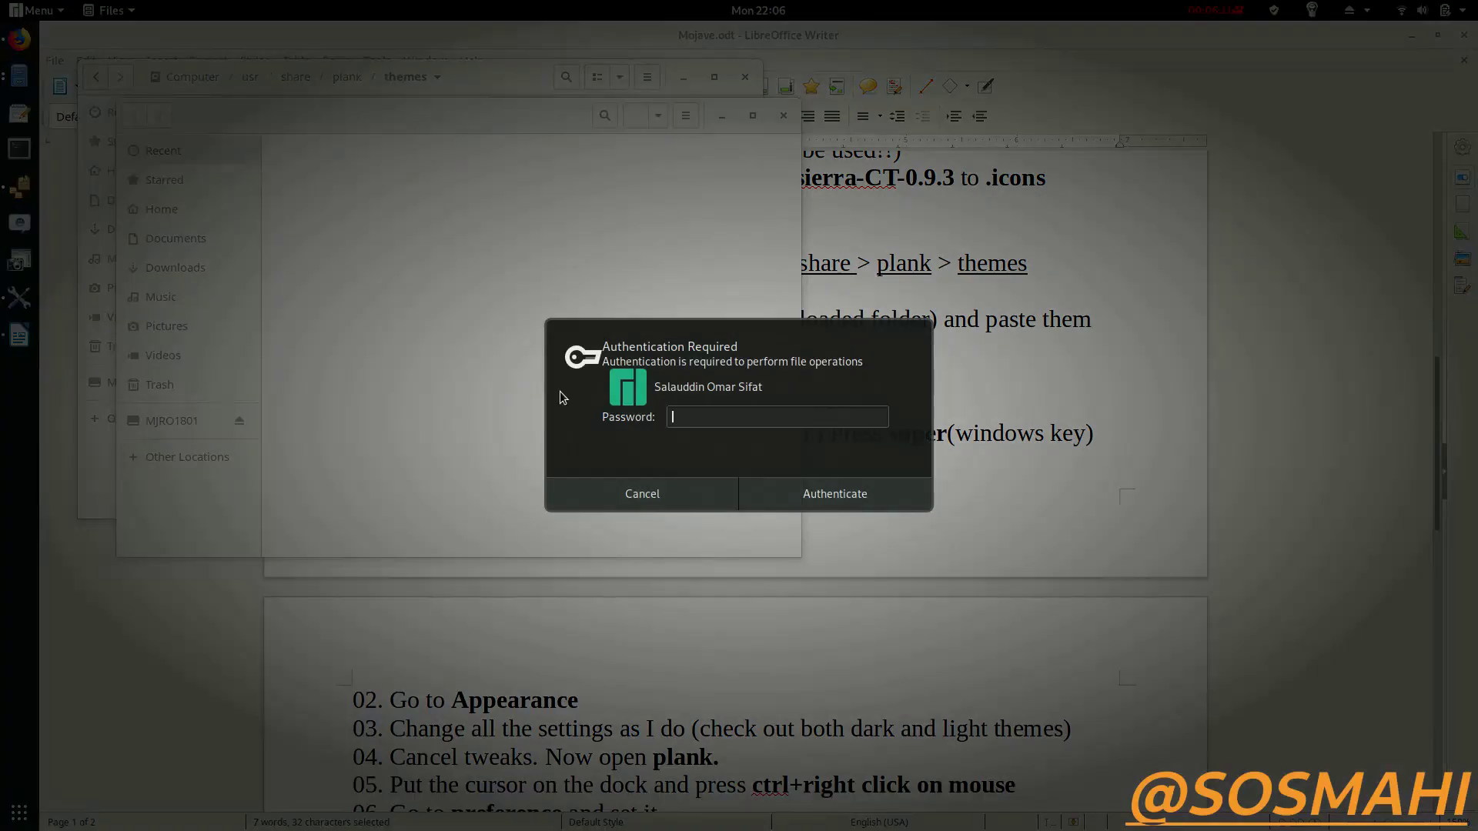
{"action": "type", "text": "********"}
{"action": "key", "text": "Return"}
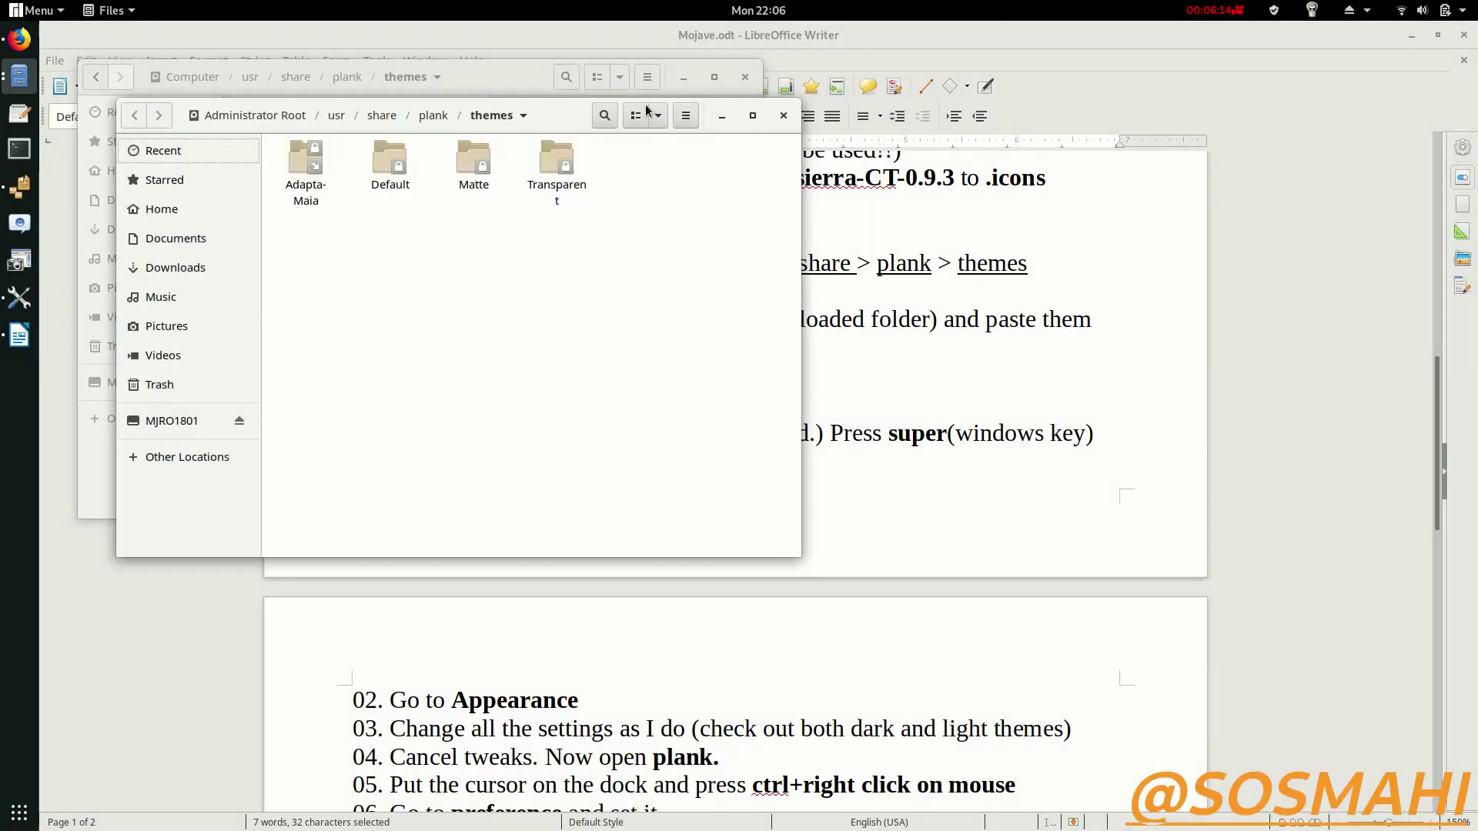
Copy all the macOS theme folders inside the All-Themes-Pack folder in Downloads
{"action": "left_click", "coordinate": [519, 79]}
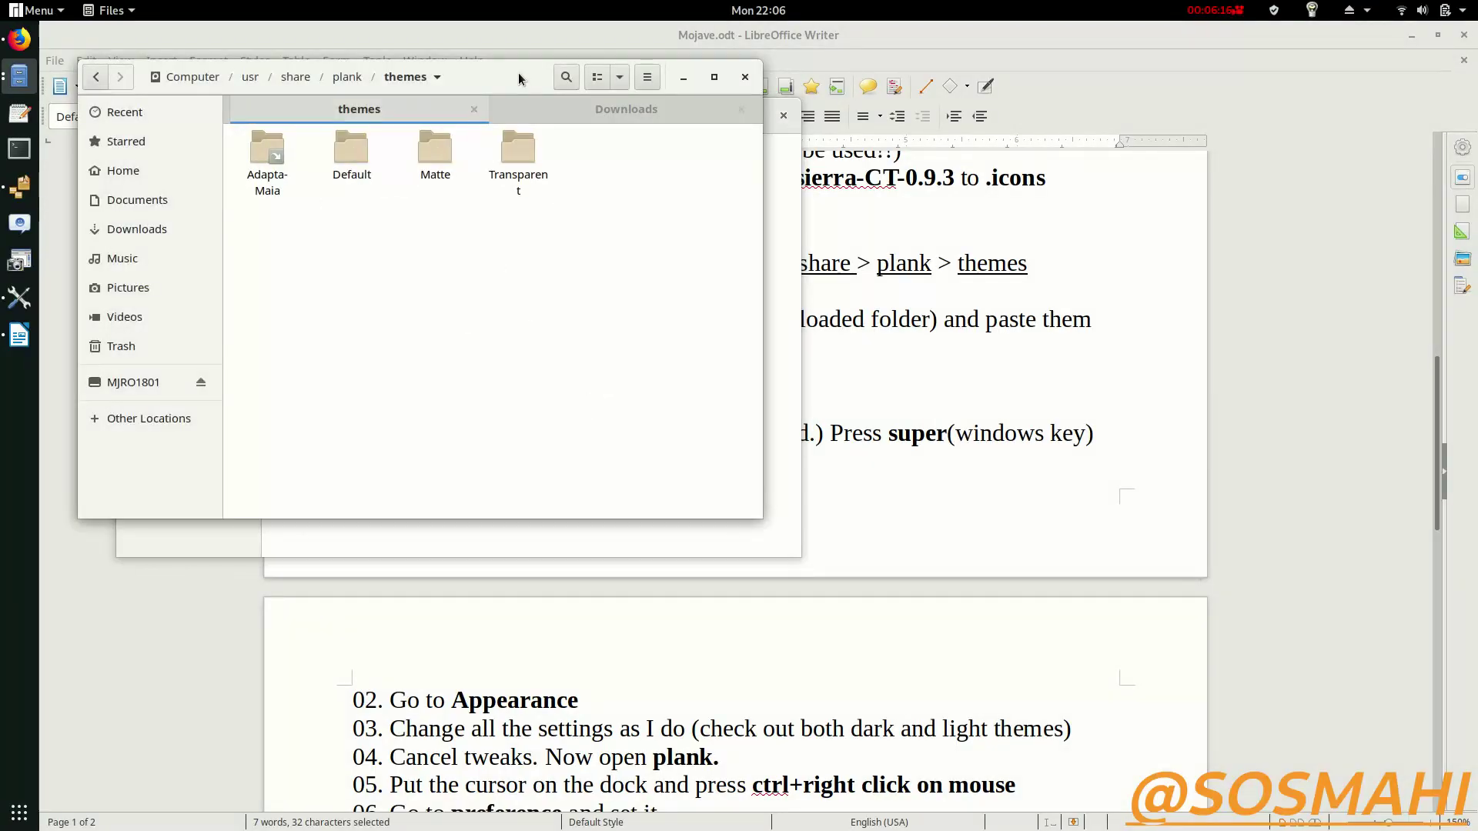
{"action": "left_click", "coordinate": [561, 112]}
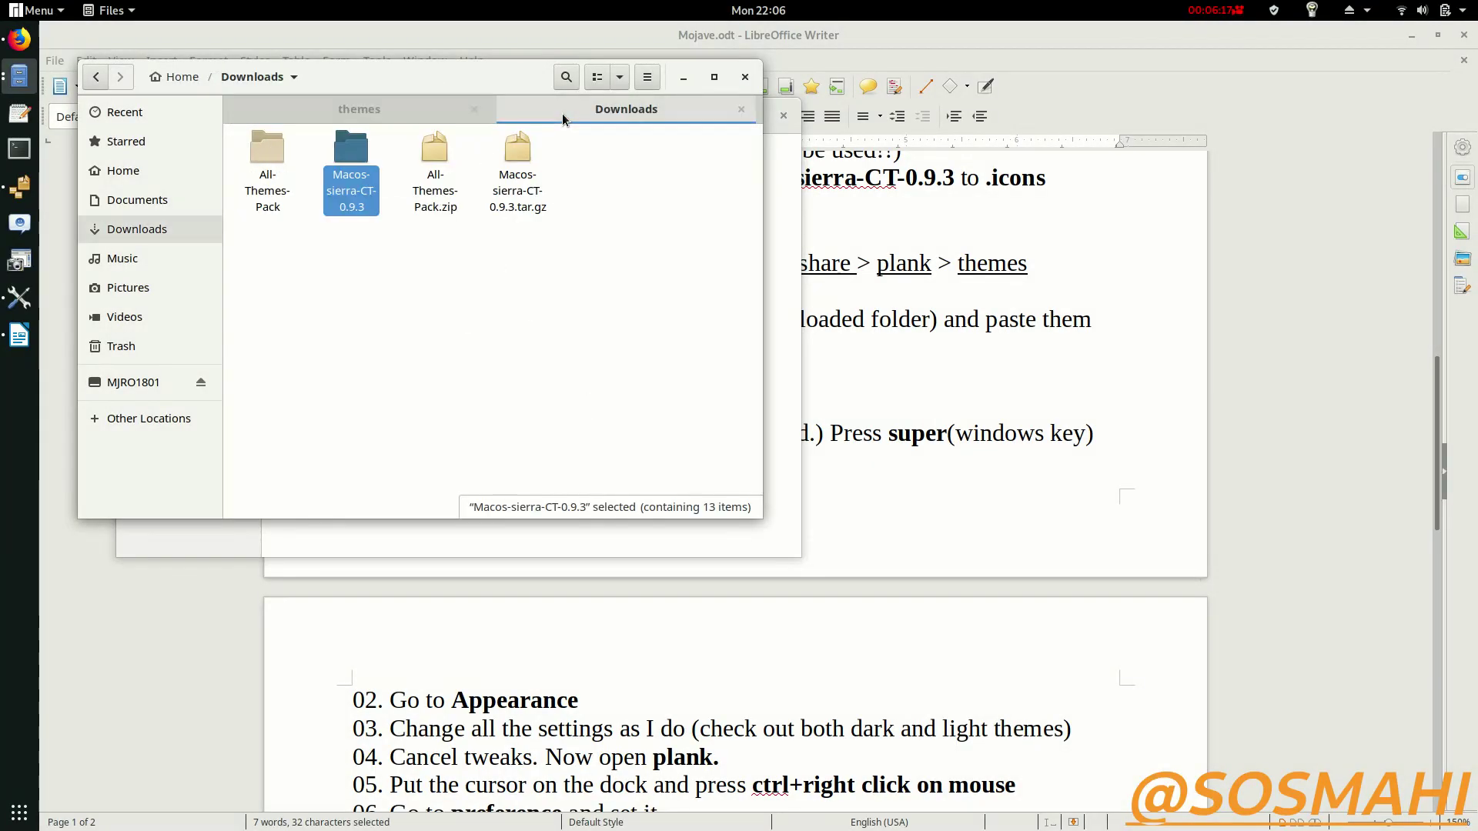
{"action": "double_click", "coordinate": [268, 177]}
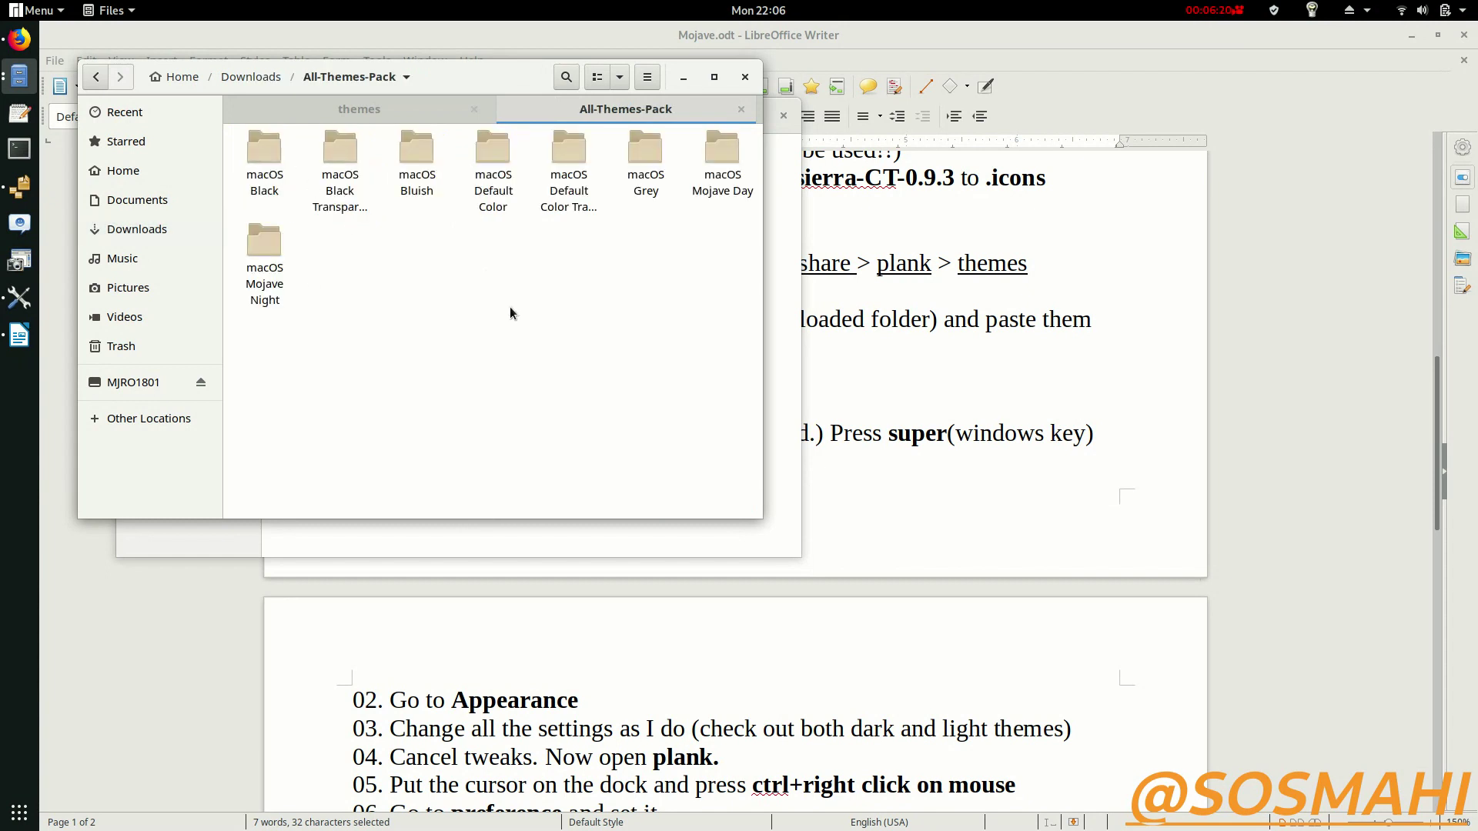
{"action": "key", "text": "ctrl+a"}
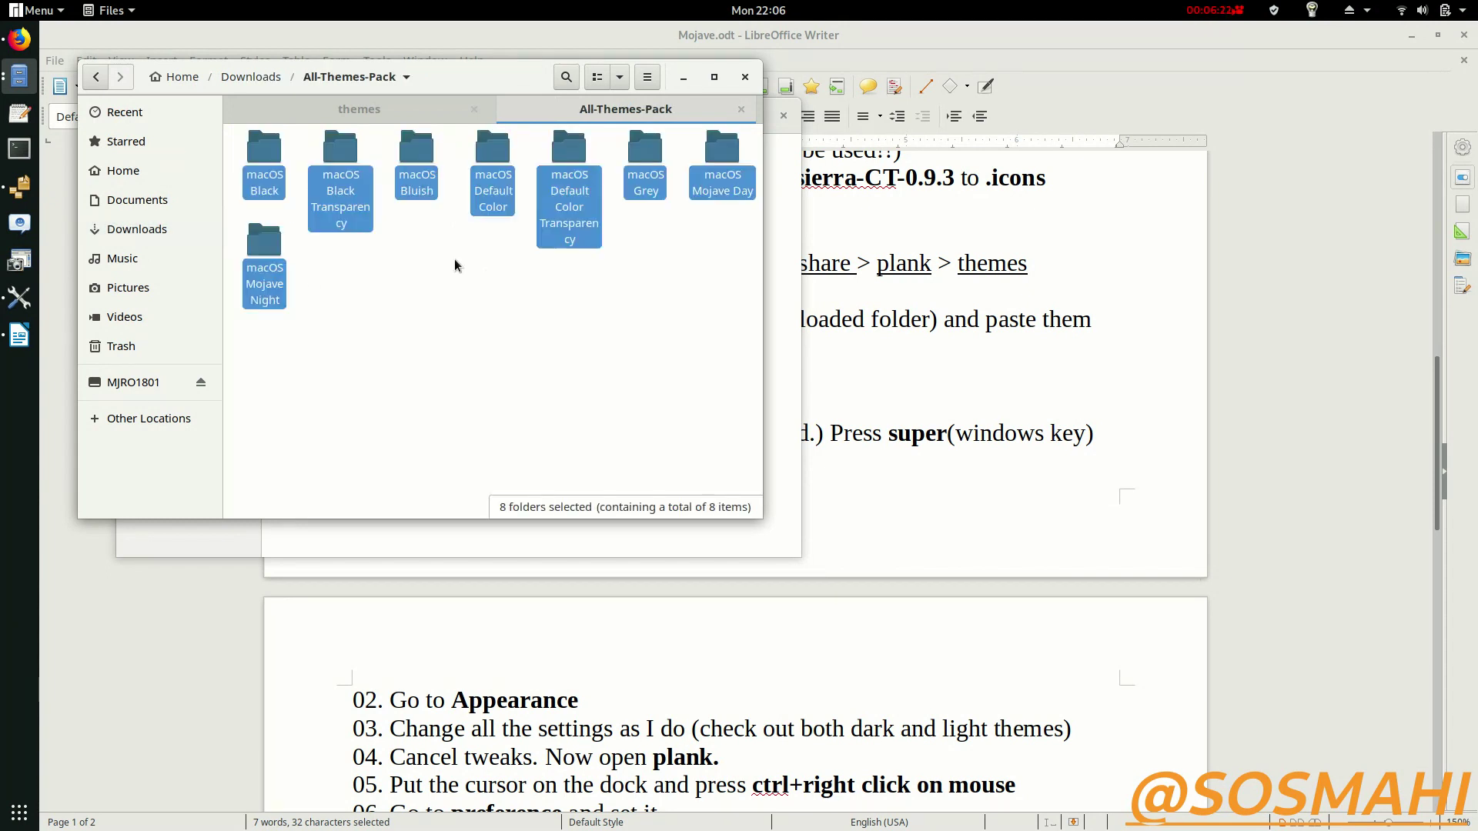
{"action": "right_click", "coordinate": [331, 203]}
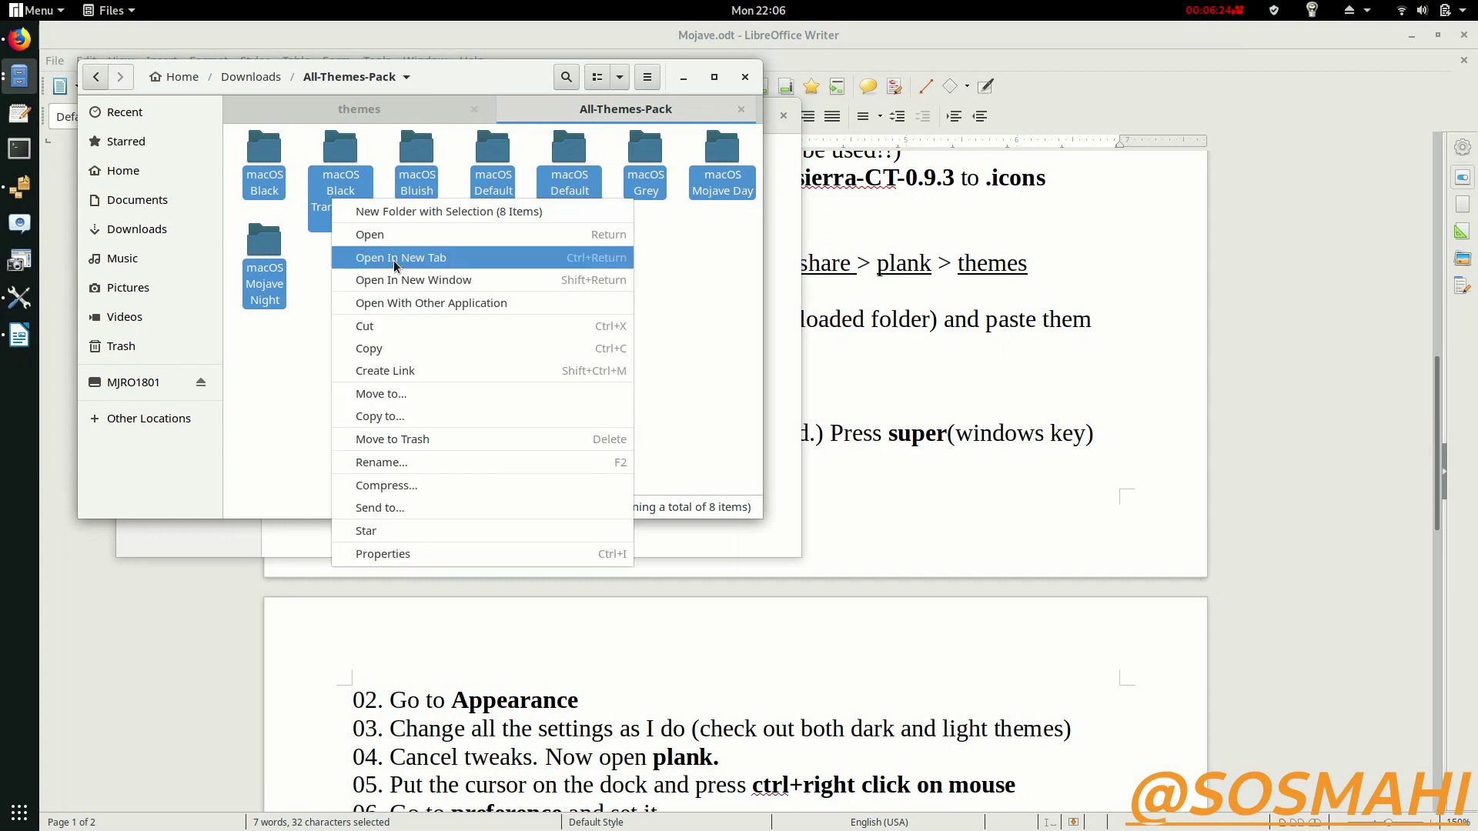
{"action": "left_click", "coordinate": [420, 348]}
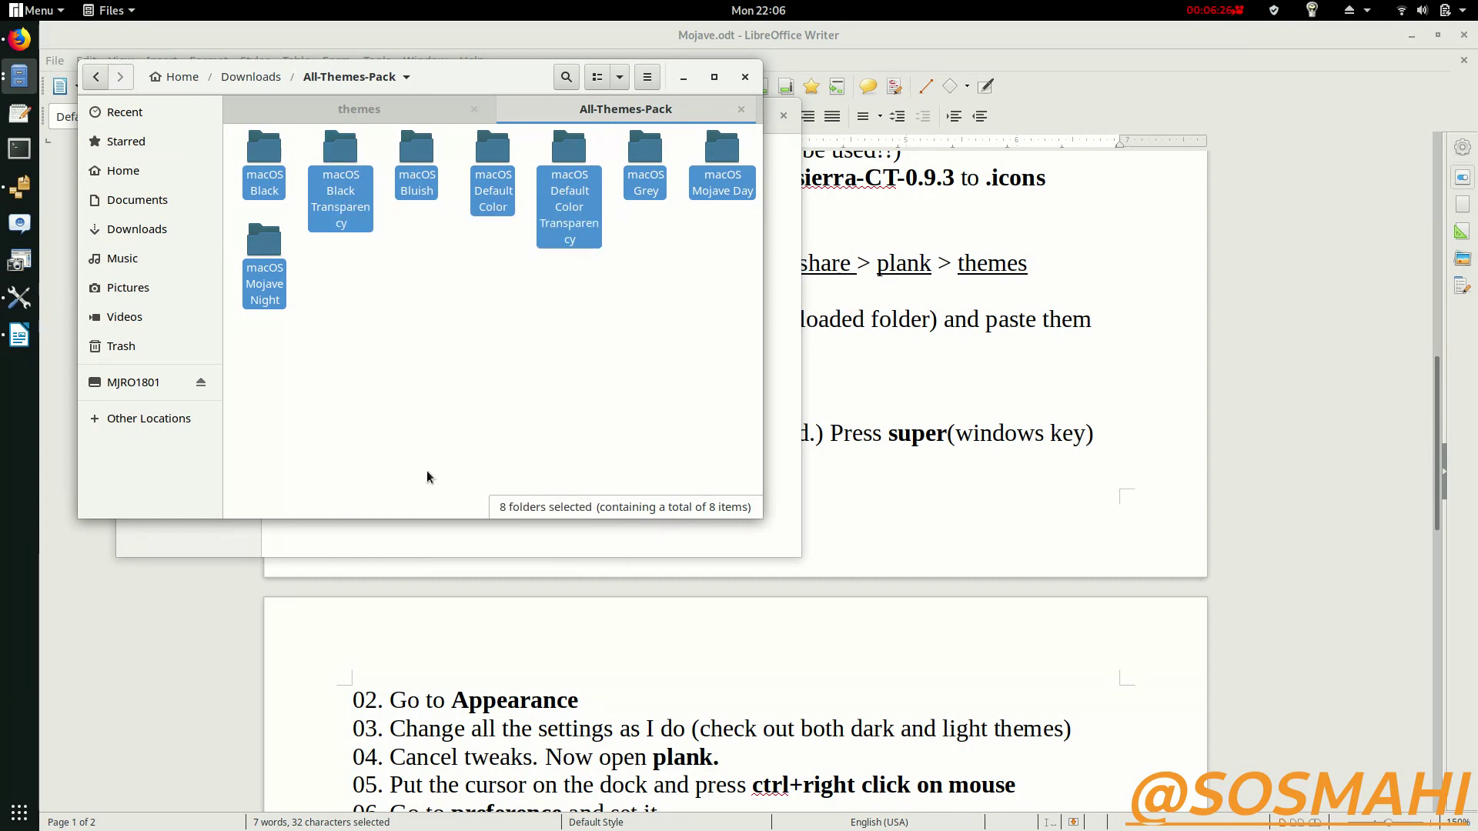
Paste the copied theme folders into the administrator view of plank's themes folder and close both Files windows
{"action": "left_click", "coordinate": [418, 543]}
{"action": "right_click", "coordinate": [511, 339]}
{"action": "left_click", "coordinate": [536, 390]}
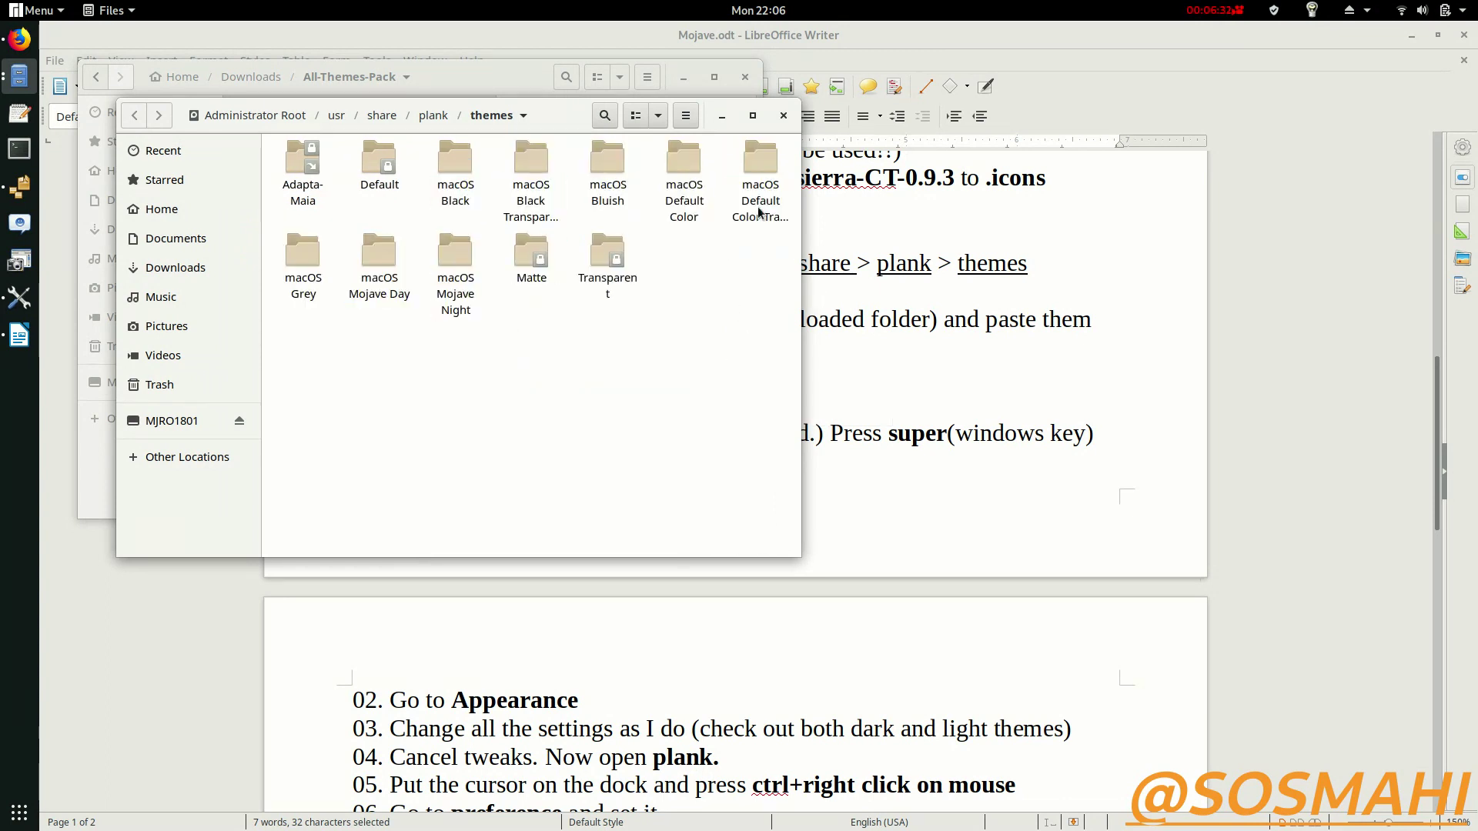
{"action": "left_click", "coordinate": [784, 114]}
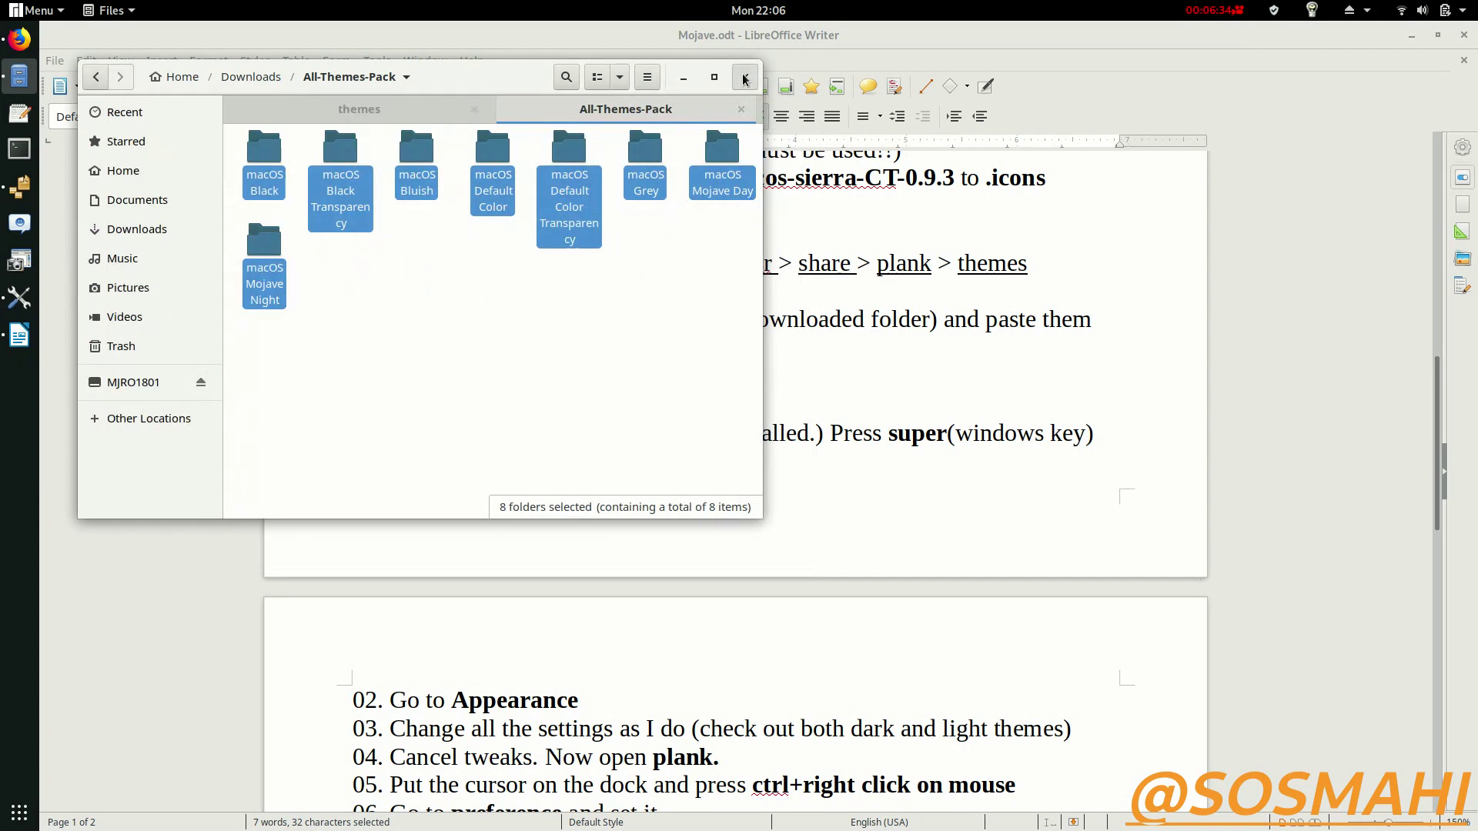
{"action": "left_click", "coordinate": [745, 76]}
Highlight the instruction in the Writer document about opening Tweaks, then search the applications for "twe" and launch Tweaks
{"action": "scroll", "coordinate": [535, 327], "scroll_direction": "down", "scroll_amount": 3}
{"action": "scroll", "coordinate": [535, 327], "scroll_direction": "down", "scroll_amount": 2}
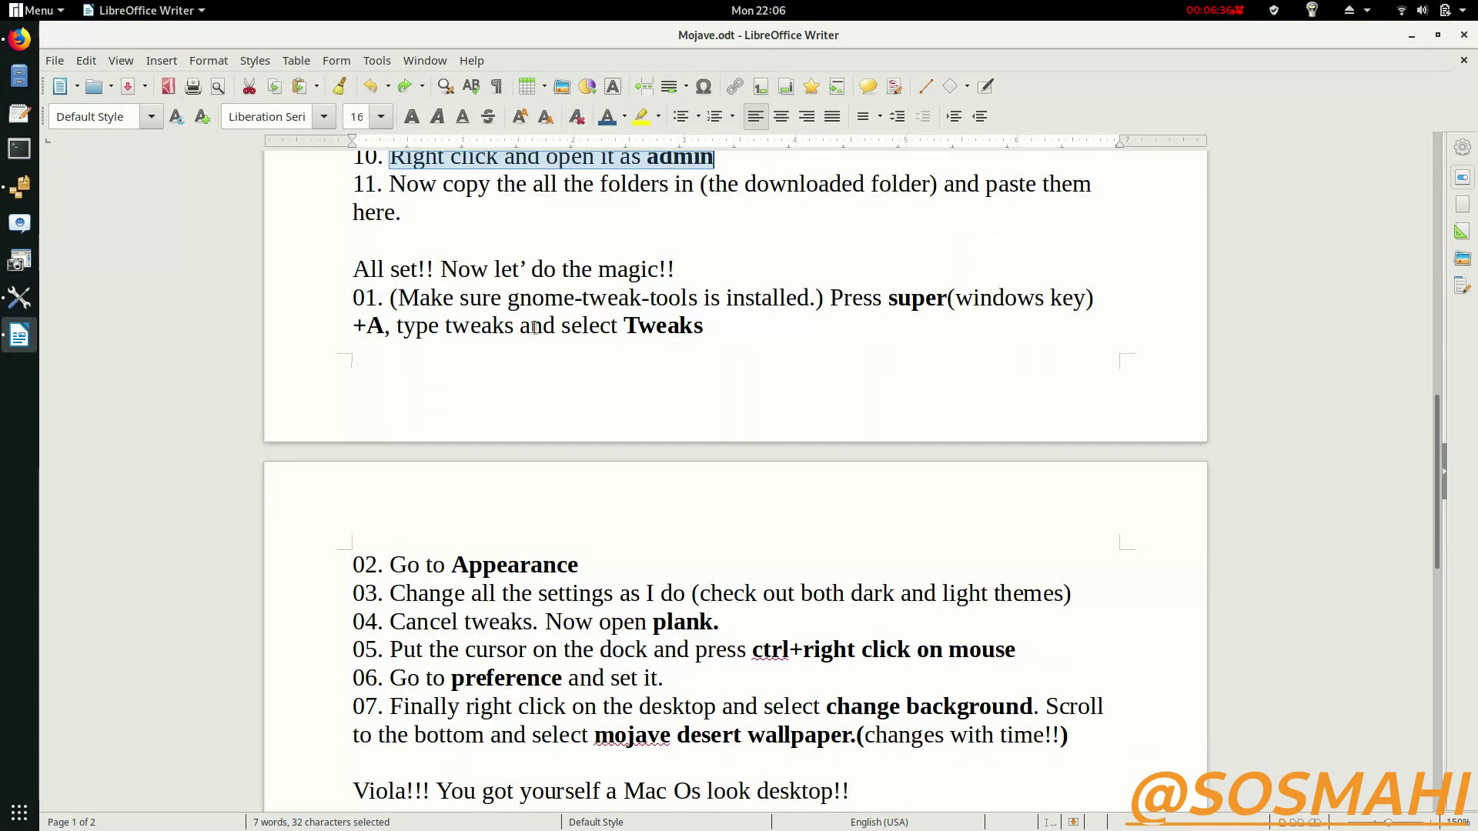
{"action": "left_click_drag", "start_coordinate": [830, 298], "coordinate": [716, 327]}
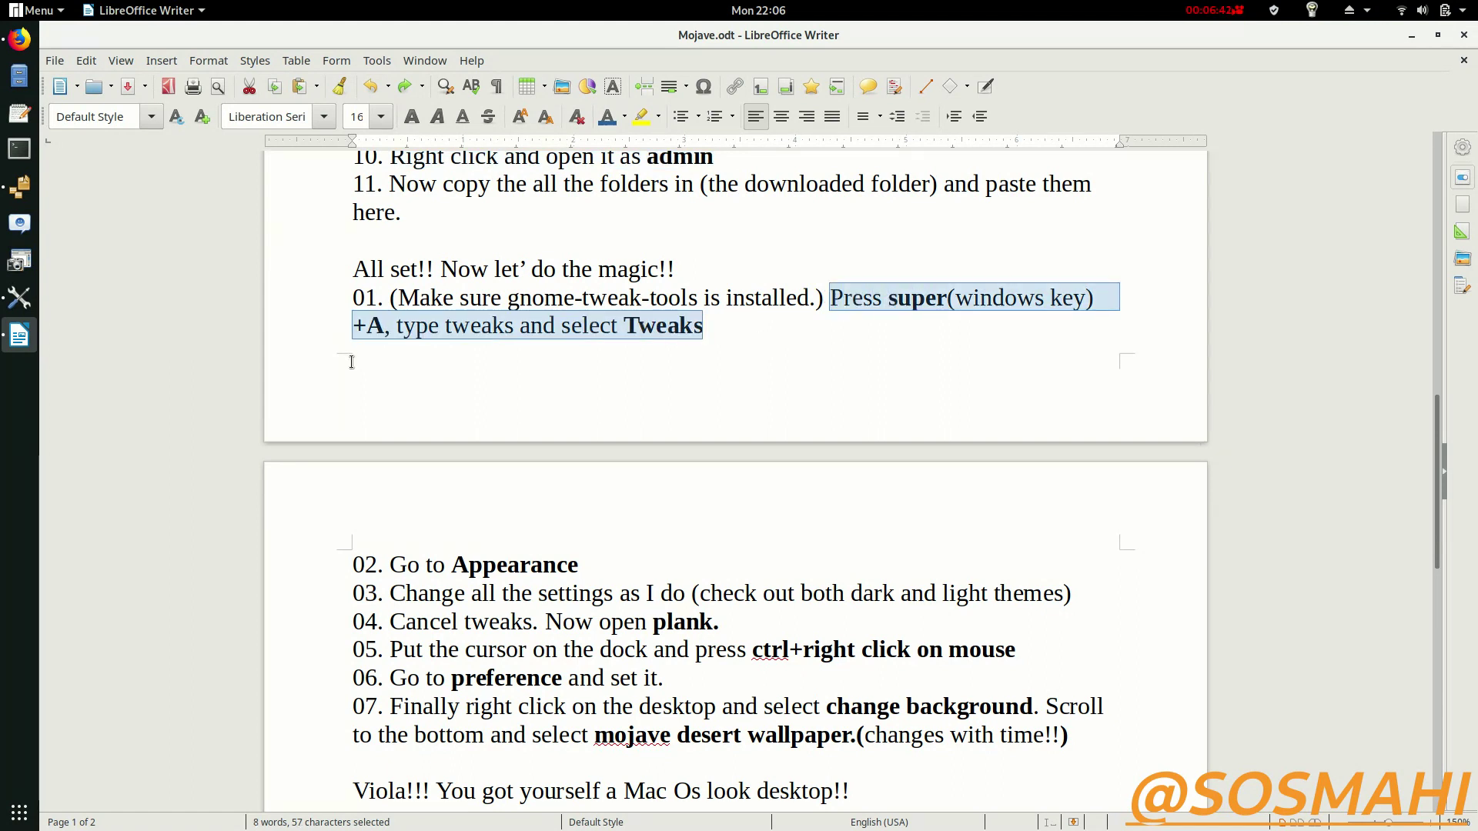
{"action": "key", "text": "super+a"}
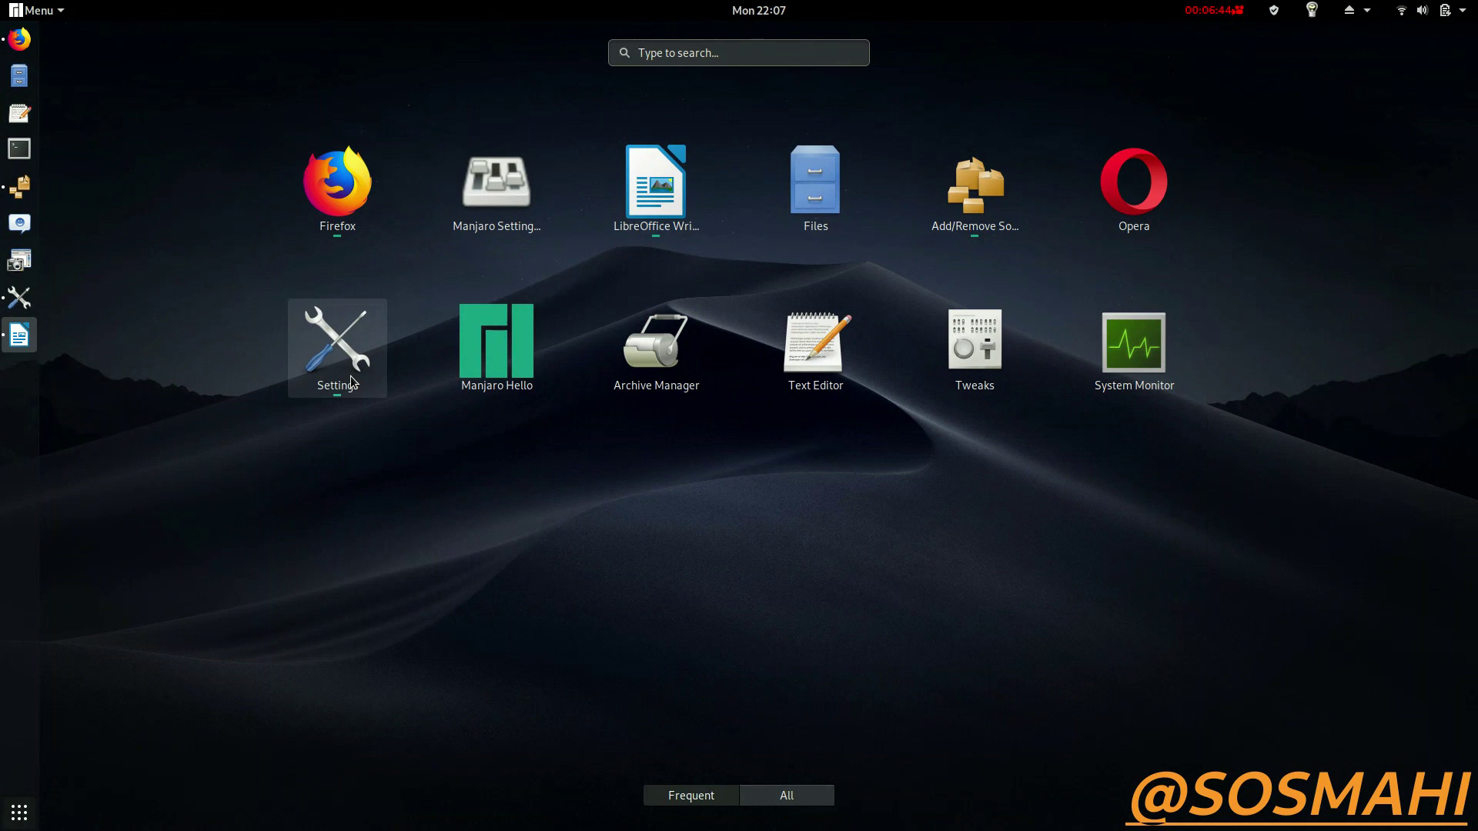
{"action": "type", "text": "twe"}
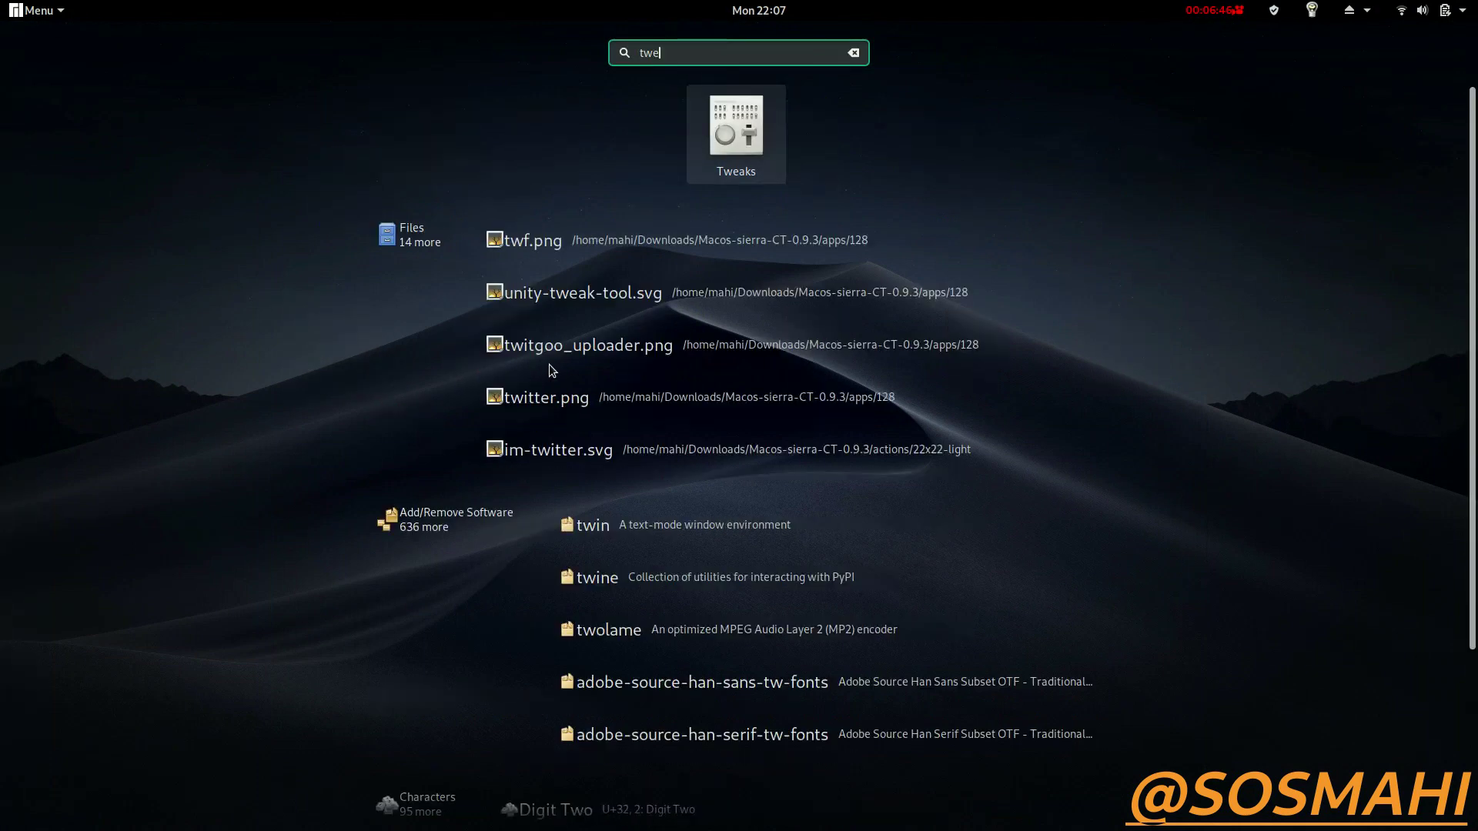
{"action": "left_click", "coordinate": [736, 149]}
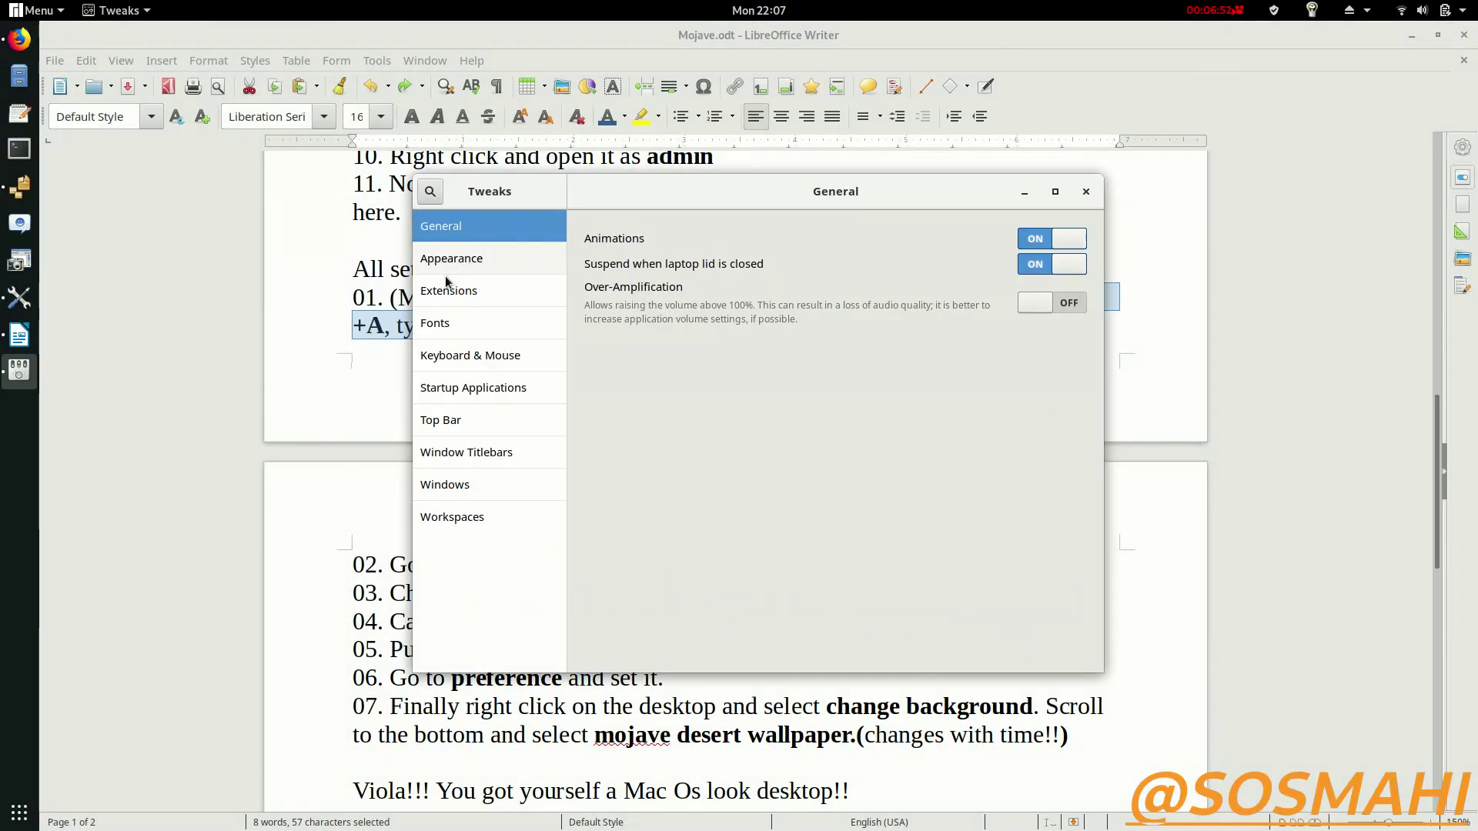
Highlight "Go to Appearance" in instruction 02 of the Writer document, then switch to Tweaks and show its Appearance settings
{"action": "left_click", "coordinate": [375, 379]}
{"action": "left_click", "coordinate": [375, 379]}
{"action": "scroll", "coordinate": [375, 380], "scroll_direction": "down", "scroll_amount": 10}
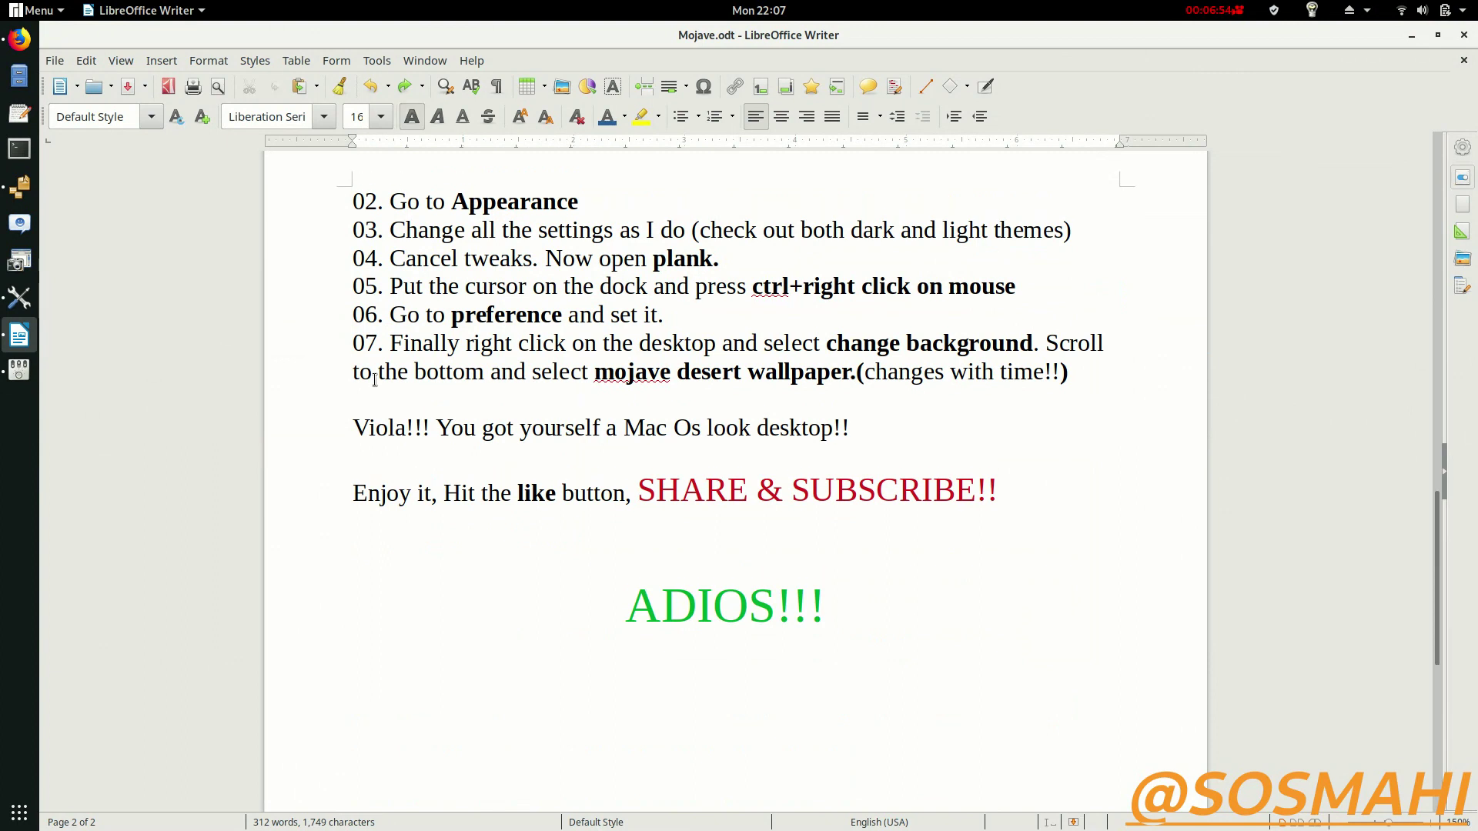
{"action": "left_click_drag", "start_coordinate": [388, 202], "coordinate": [578, 202]}
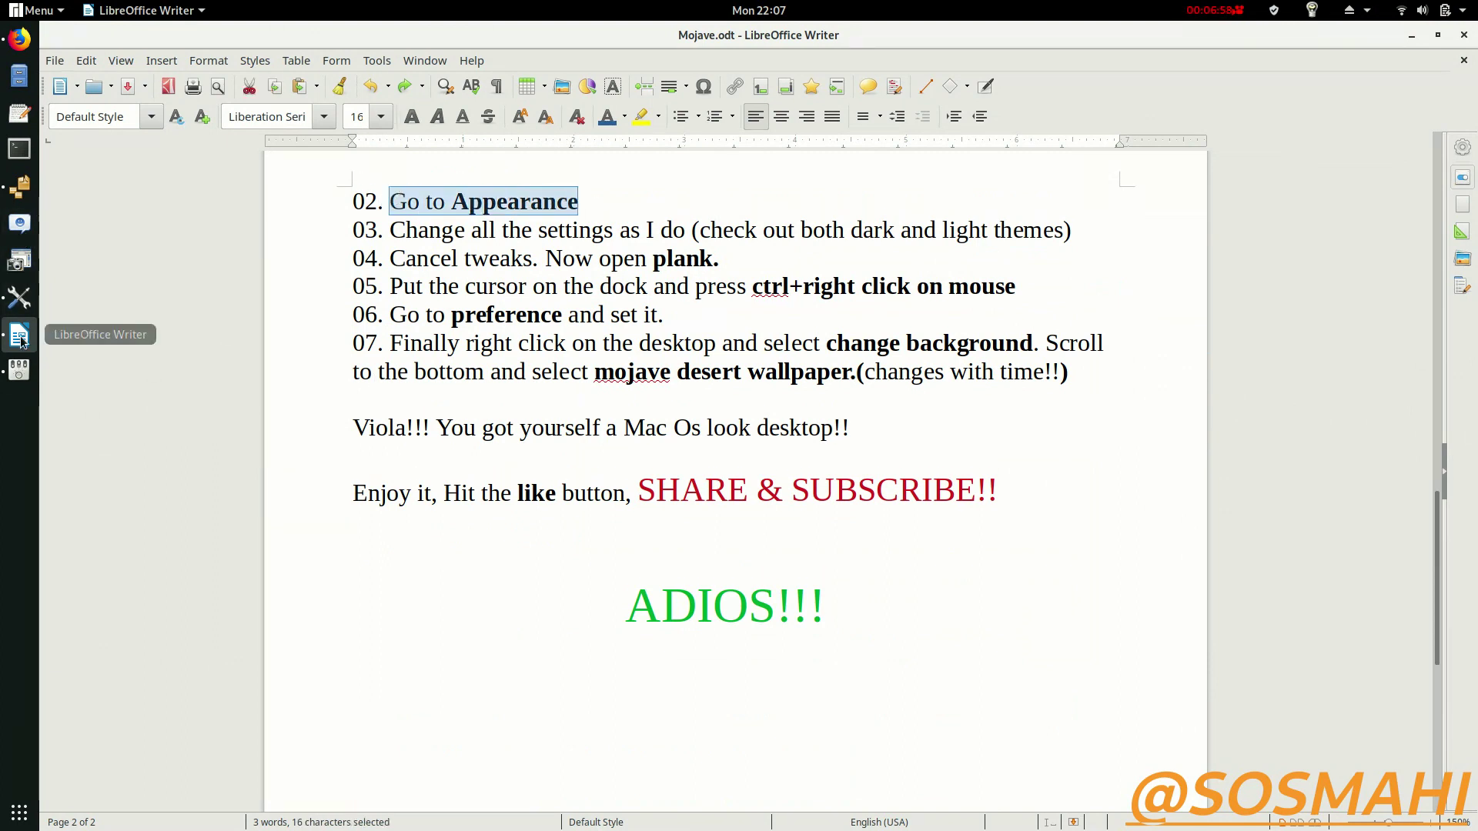
{"action": "left_click", "coordinate": [19, 371]}
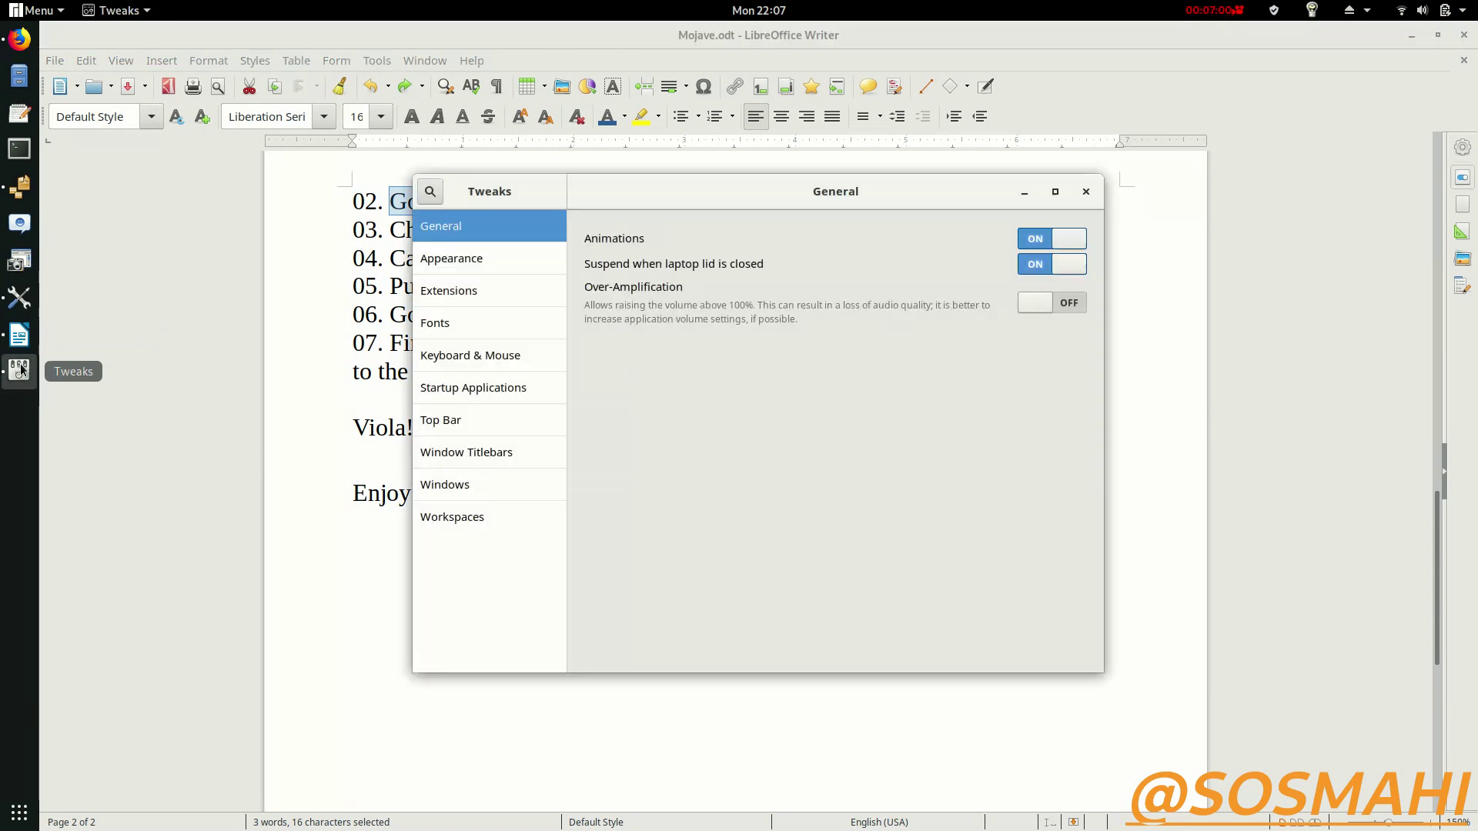
{"action": "left_click", "coordinate": [459, 261]}
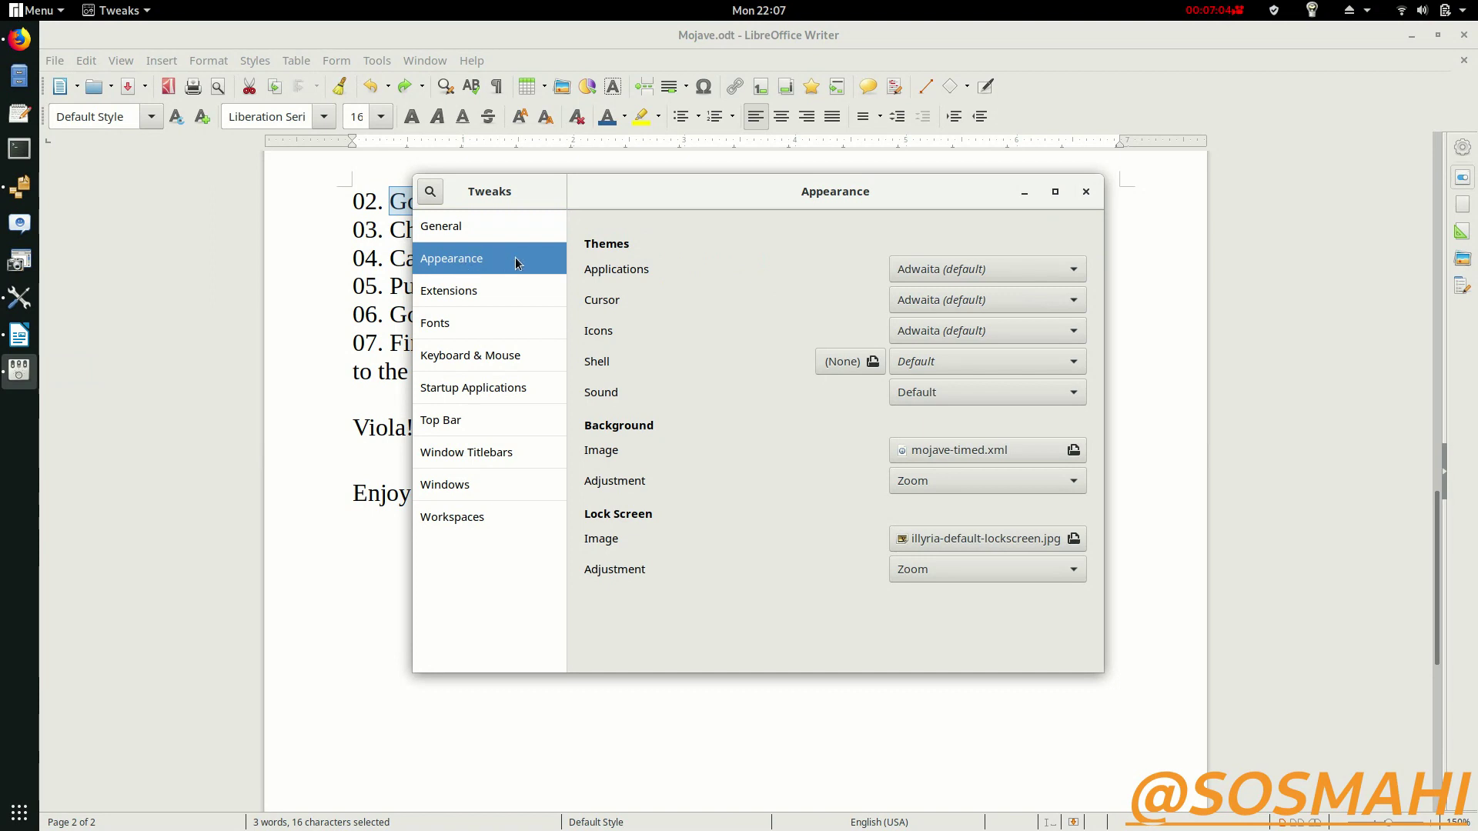
Set the Applications theme to Mojave Dark and the Cursor theme to OSX-ElCap
{"action": "left_click", "coordinate": [952, 269]}
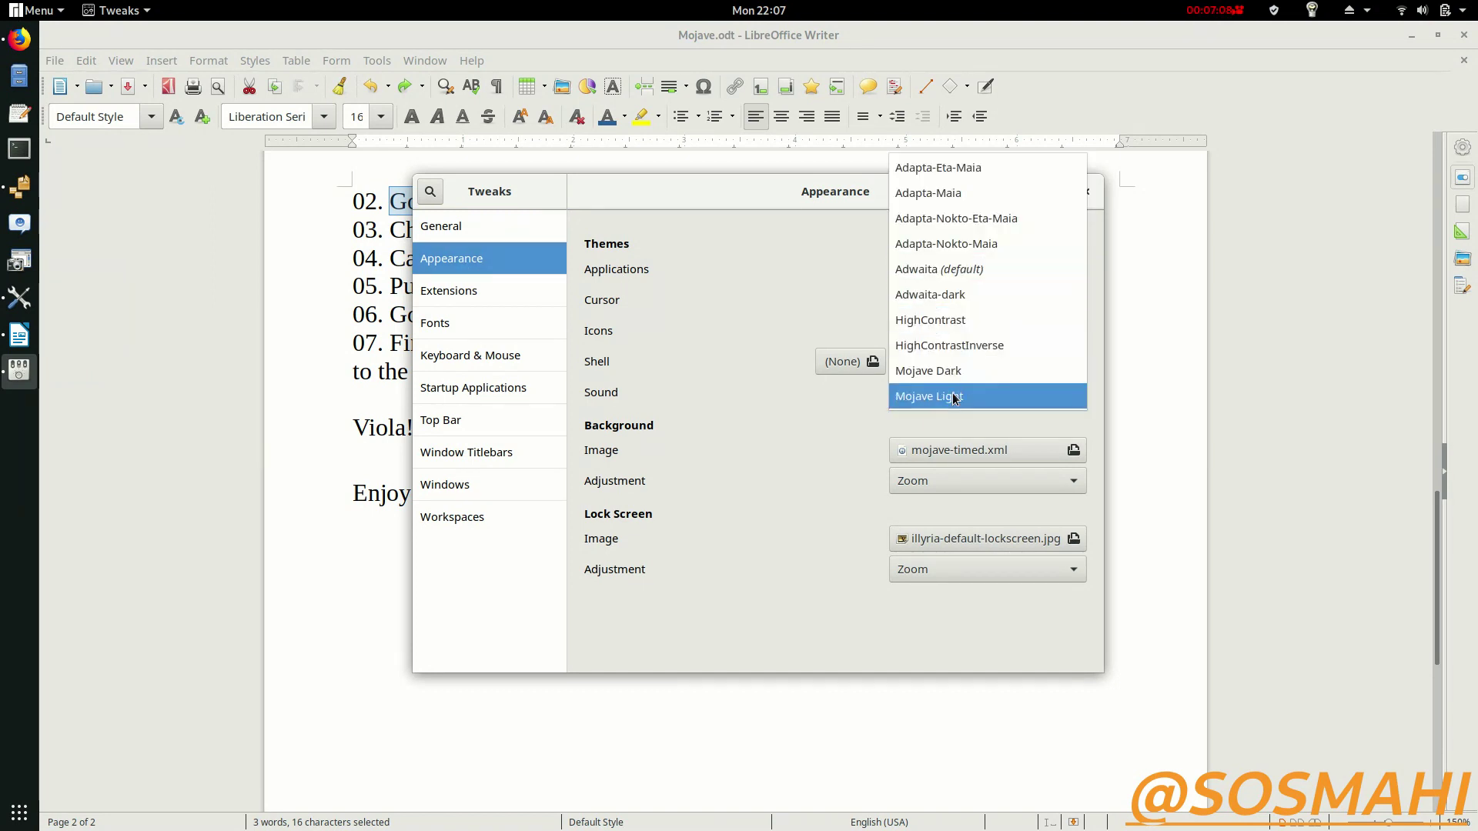
{"action": "left_click", "coordinate": [927, 371]}
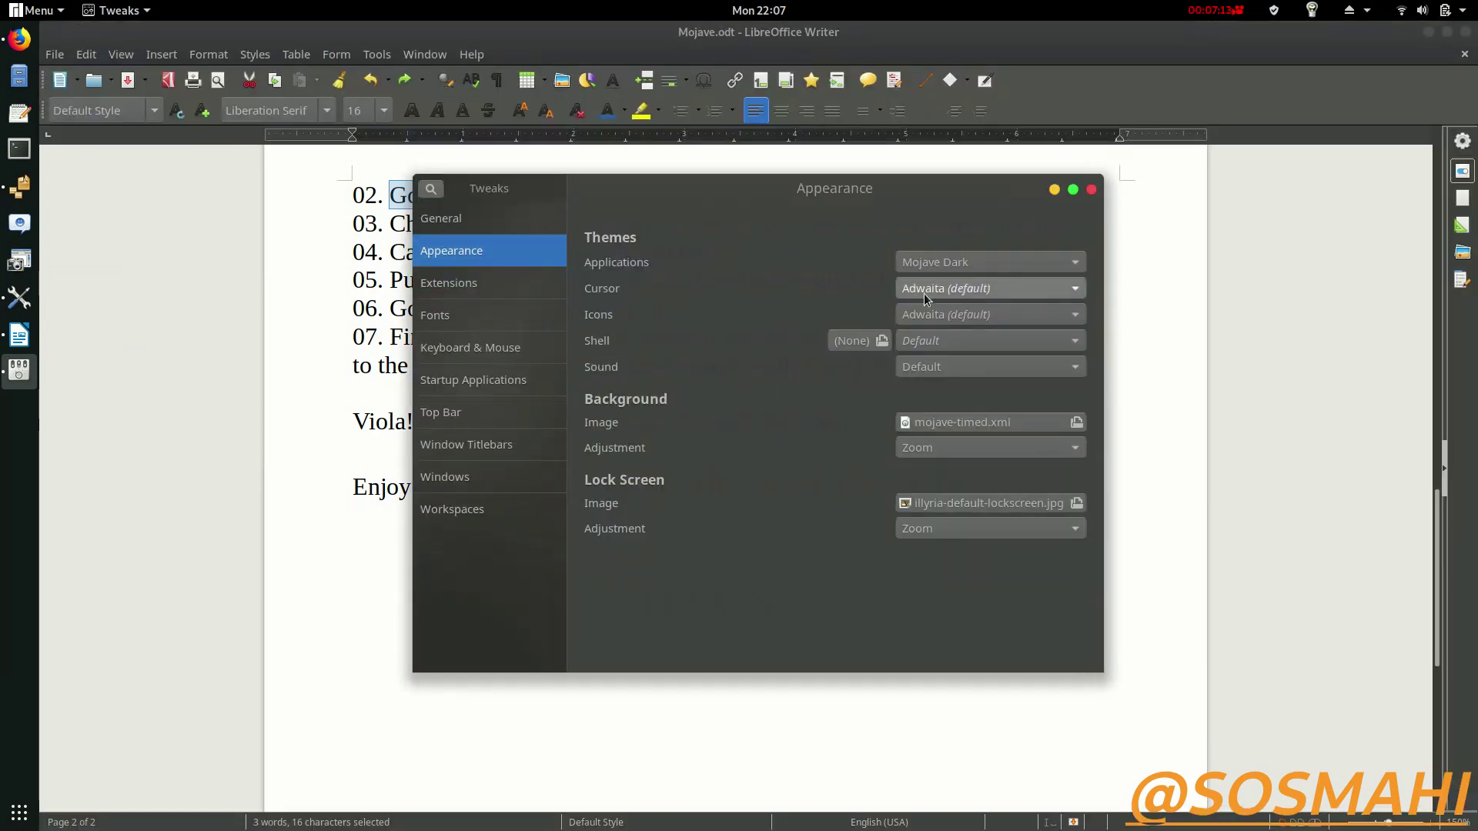
{"action": "left_click", "coordinate": [924, 291]}
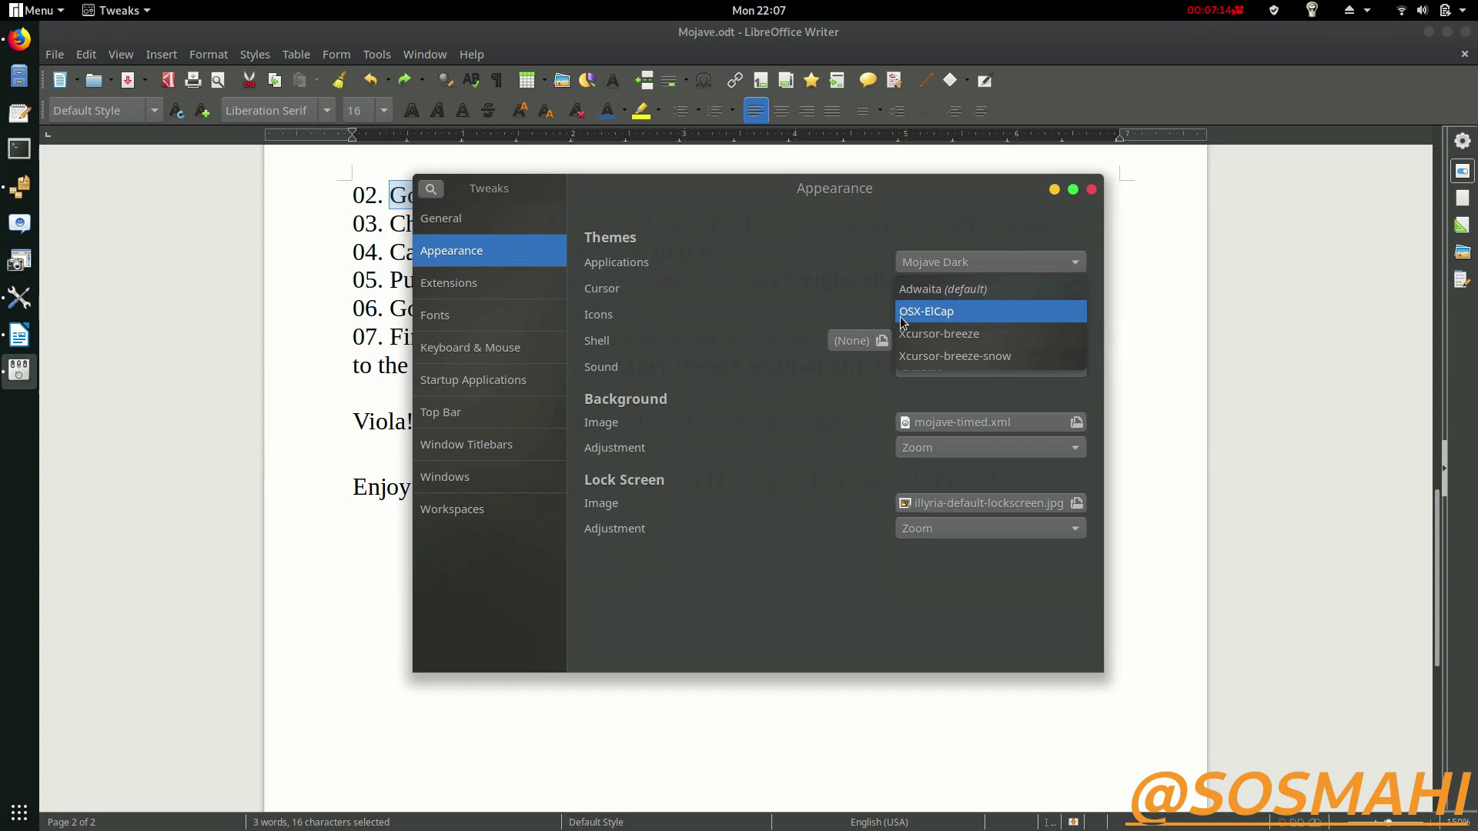
{"action": "left_click", "coordinate": [922, 320]}
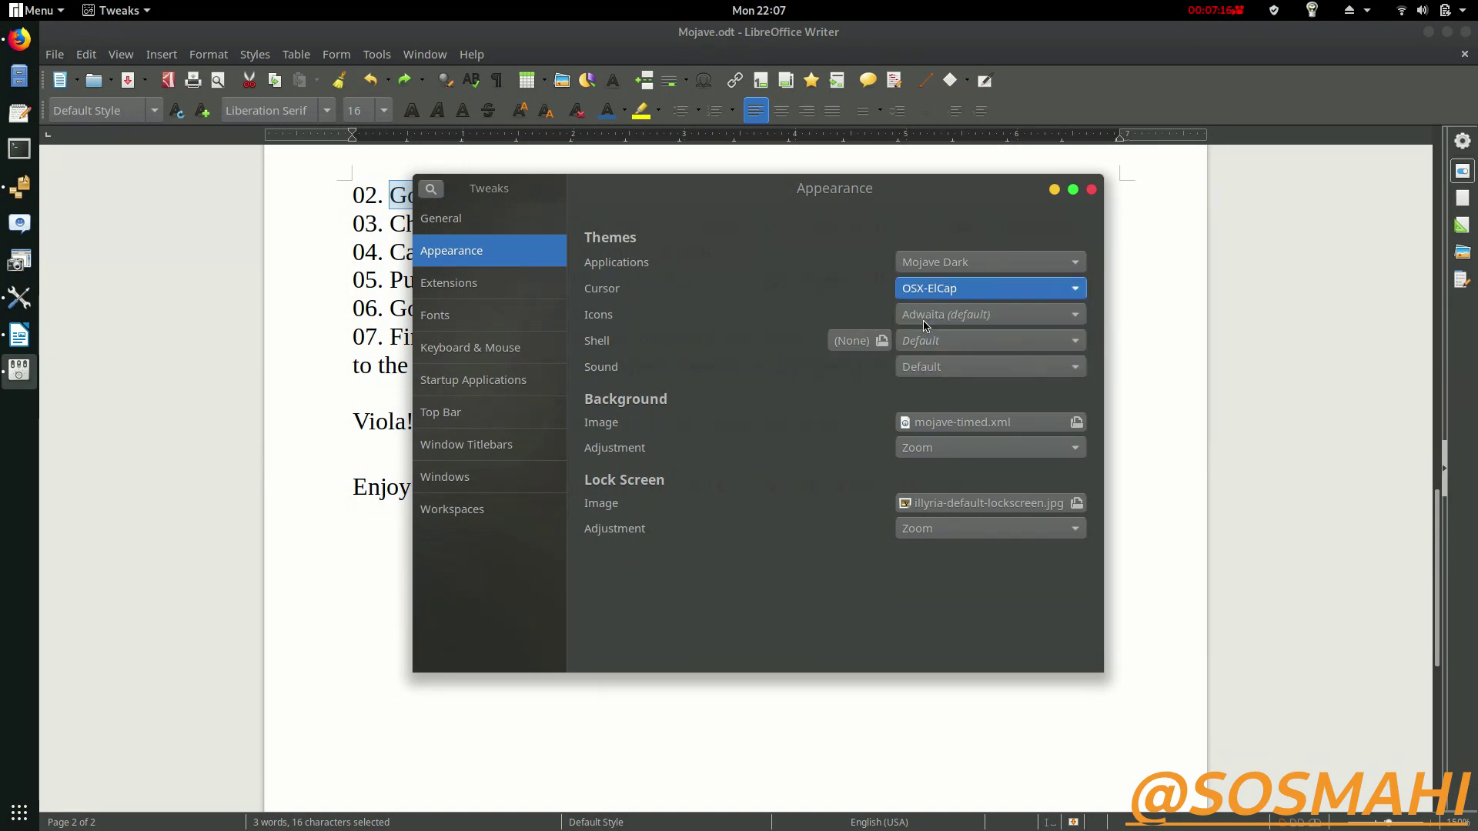
Set the Icons theme to Macos-sierra-CT-0.9.3 and the Shell theme to Mojave Dark, and close Tweaks
{"action": "left_click", "coordinate": [913, 324]}
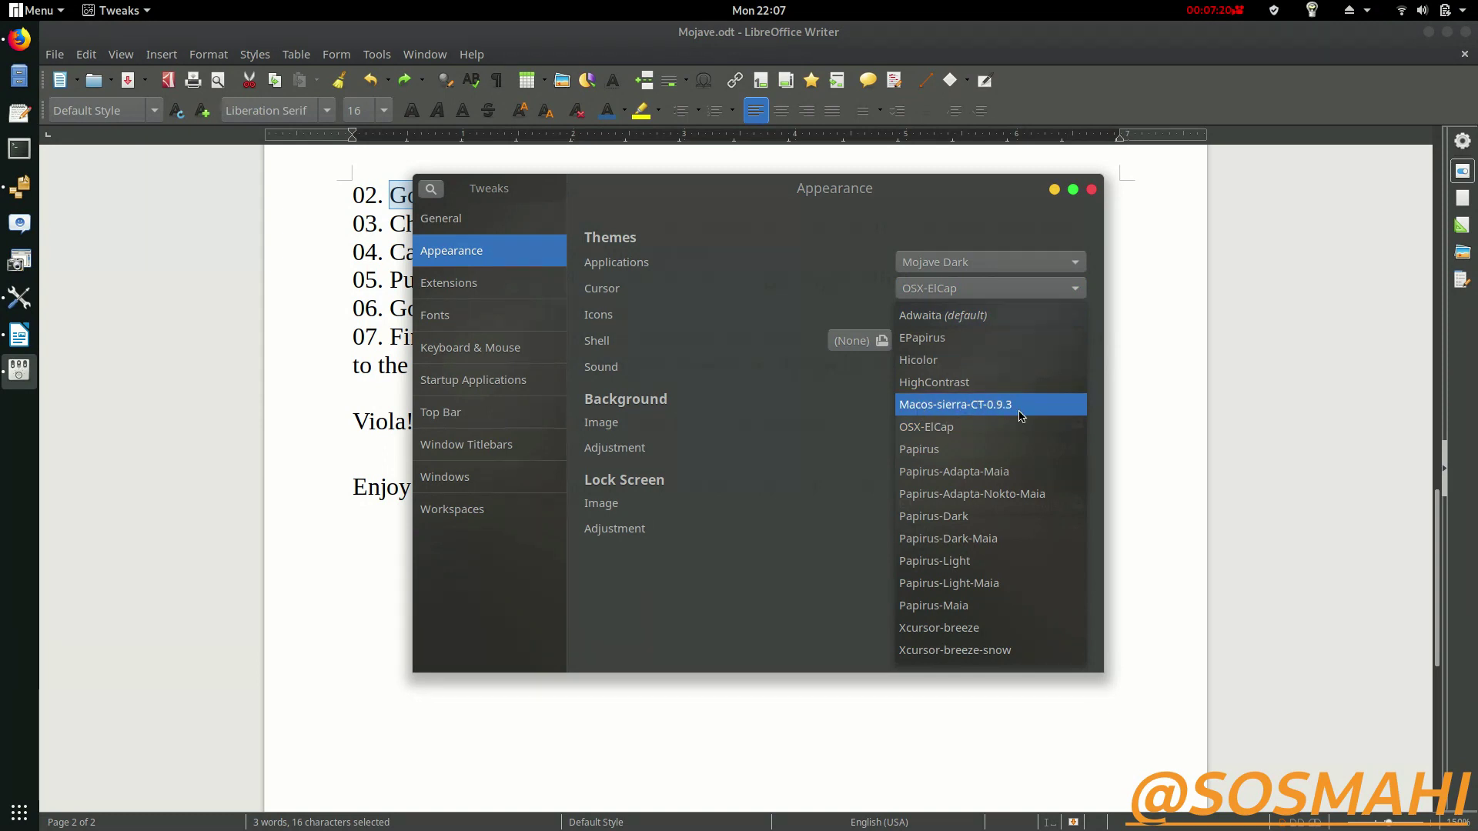
{"action": "left_click", "coordinate": [962, 410]}
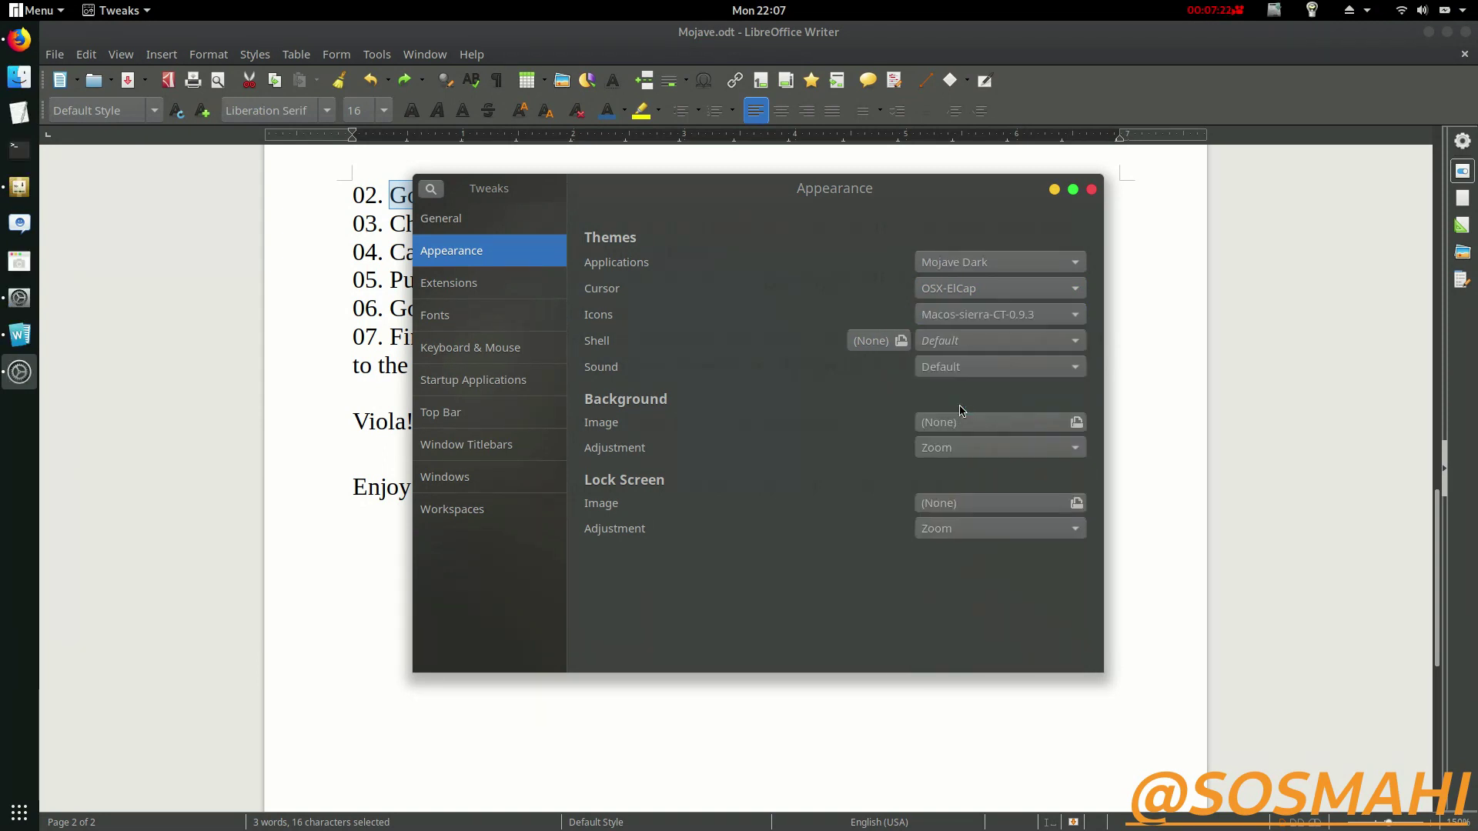
{"action": "left_click", "coordinate": [986, 341]}
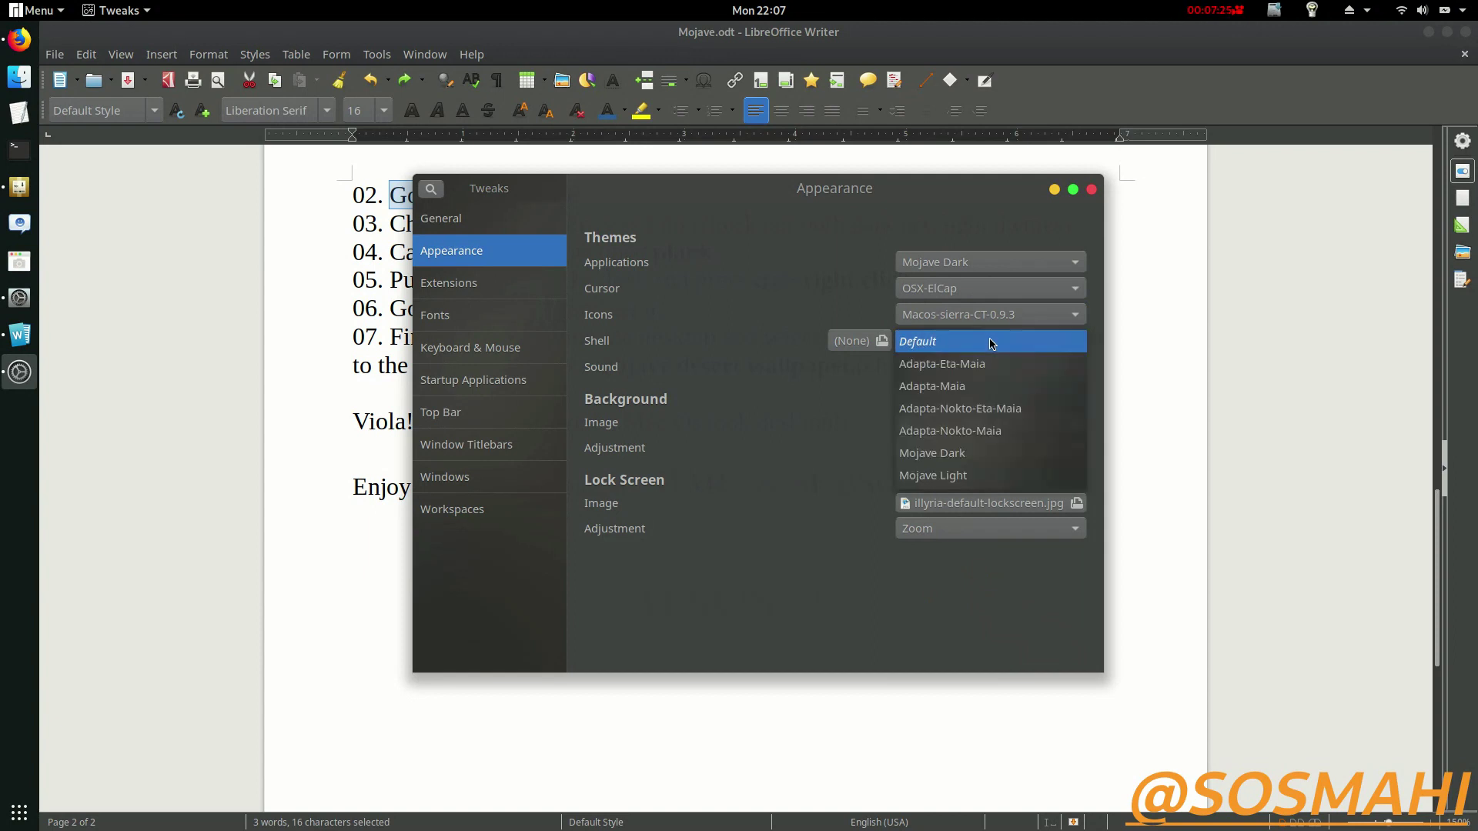
{"action": "left_click", "coordinate": [941, 456]}
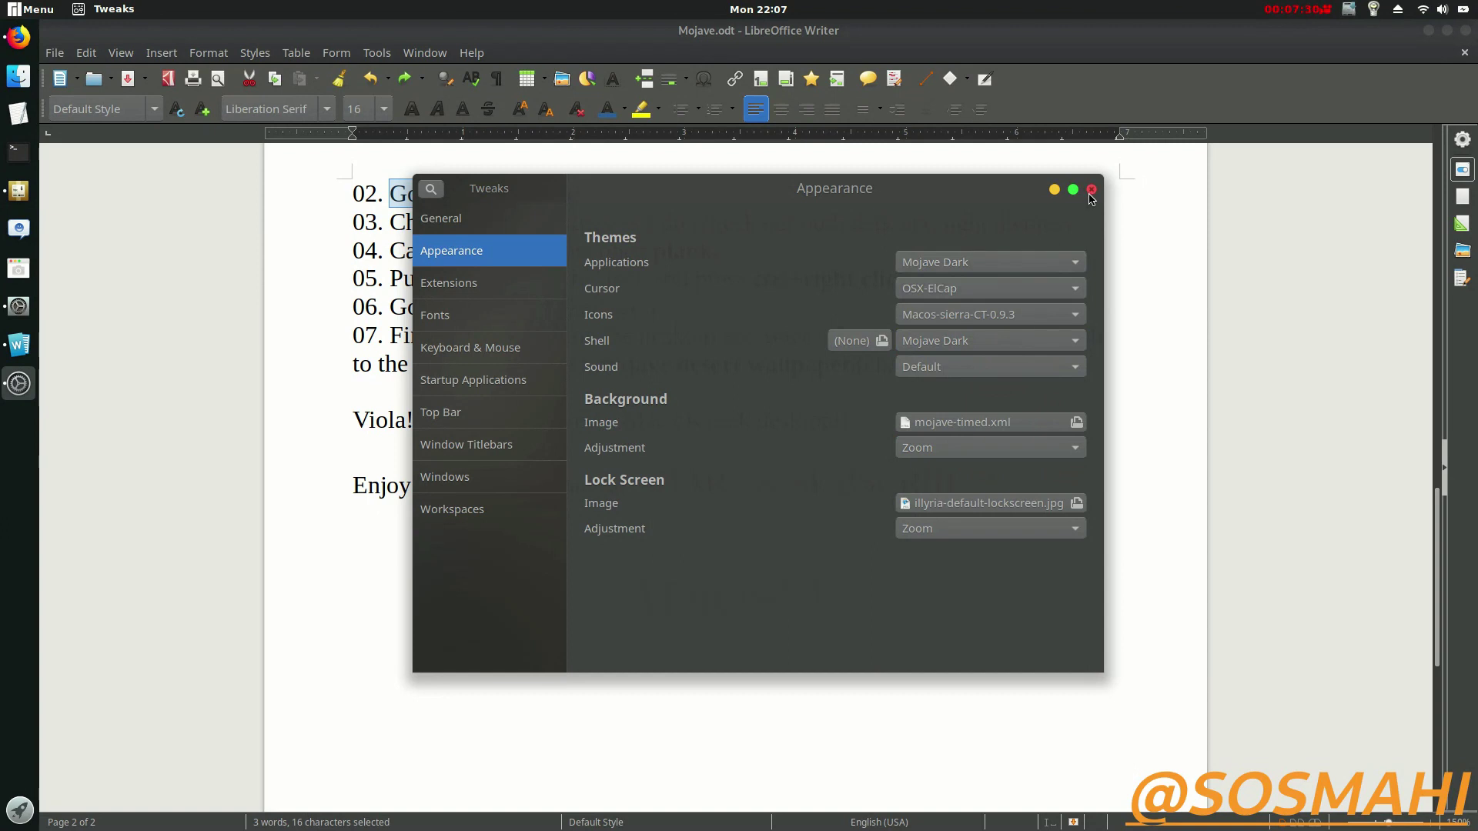
{"action": "left_click", "coordinate": [1091, 190]}
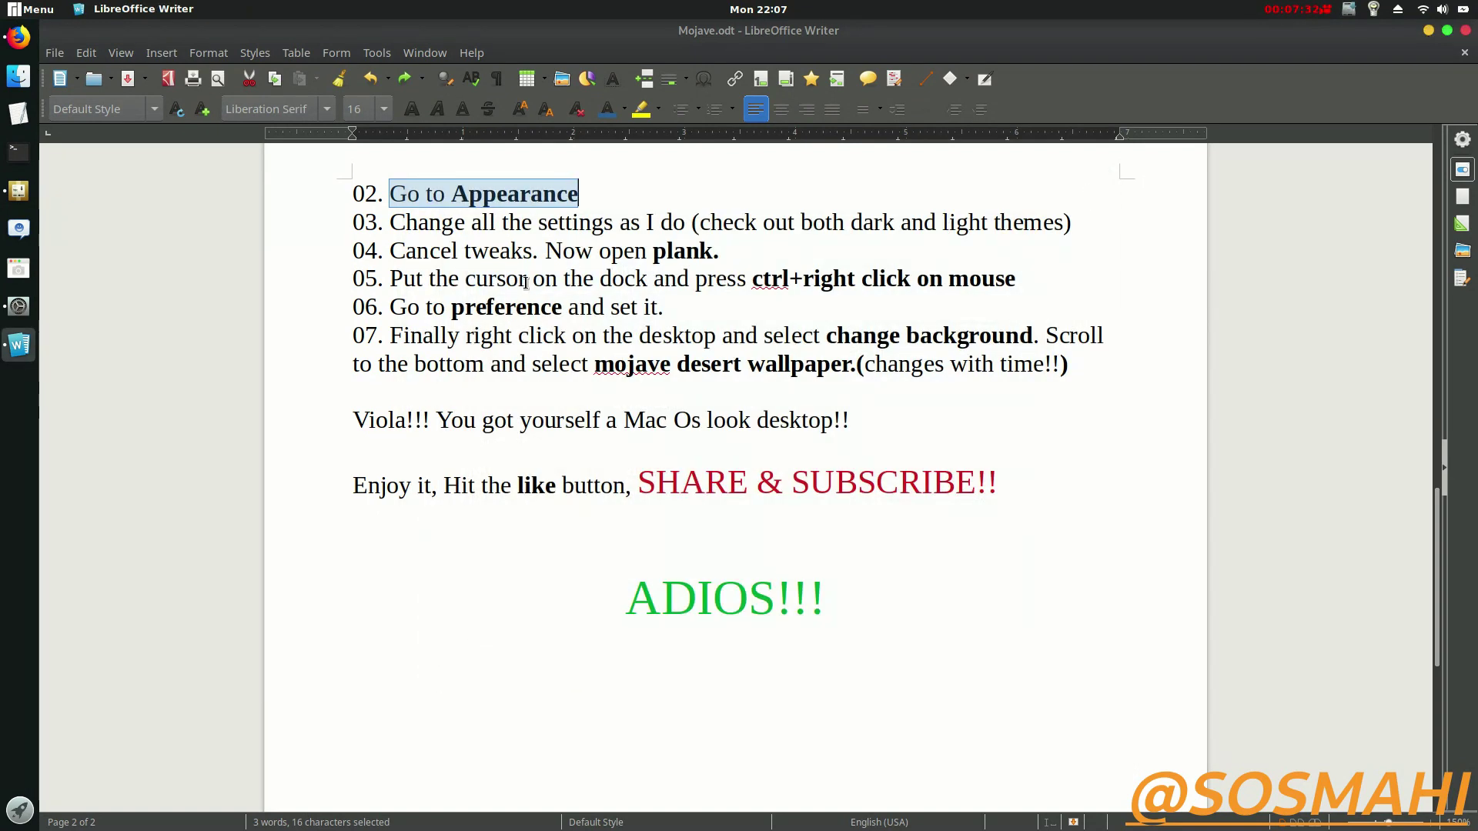
Highlight "Now open plank." in instruction 04, then search the applications for "pla" and launch Plank
{"action": "left_click_drag", "start_coordinate": [543, 250], "coordinate": [721, 252]}
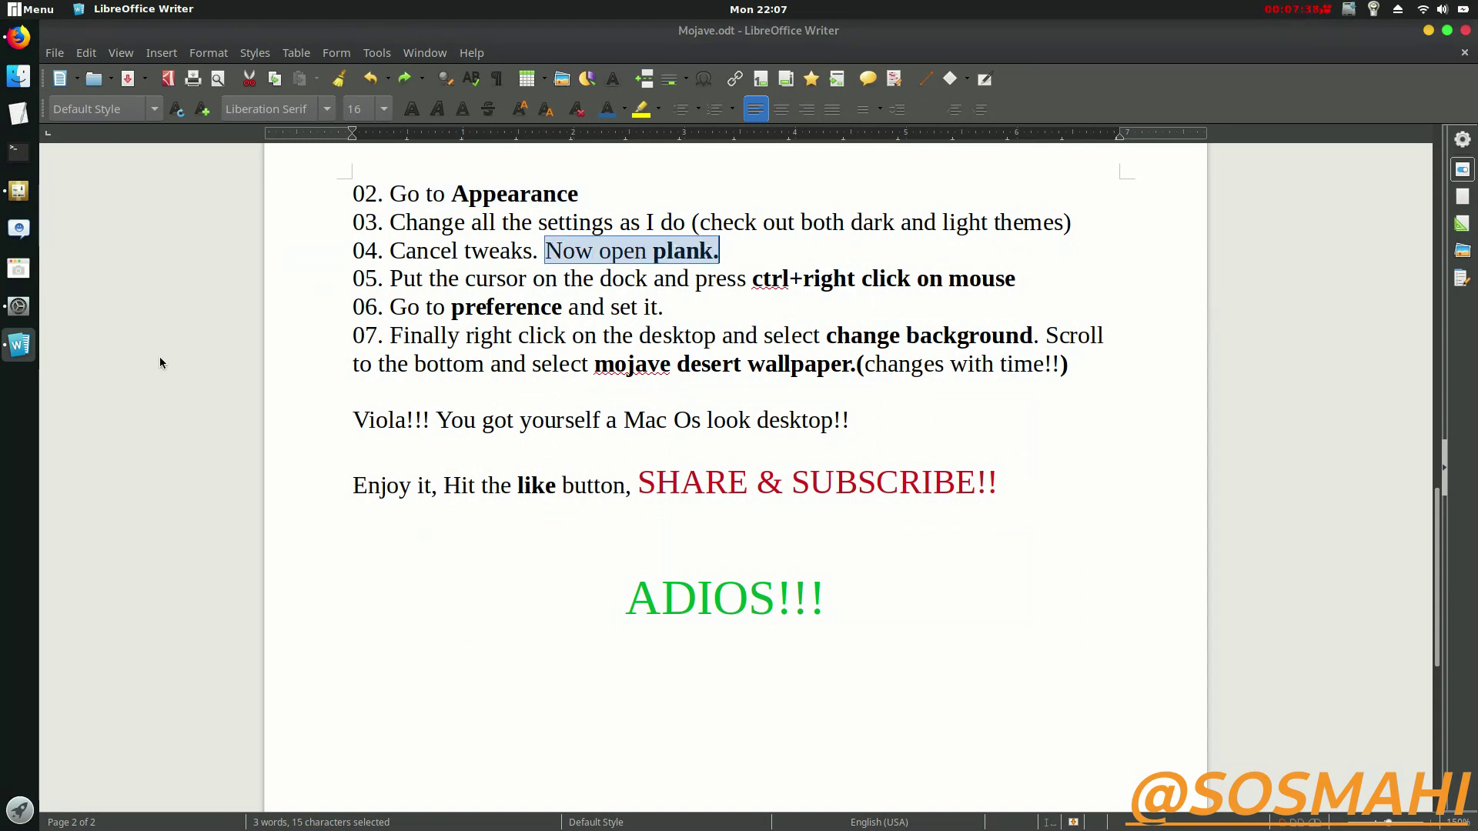
{"action": "key", "text": "super"}
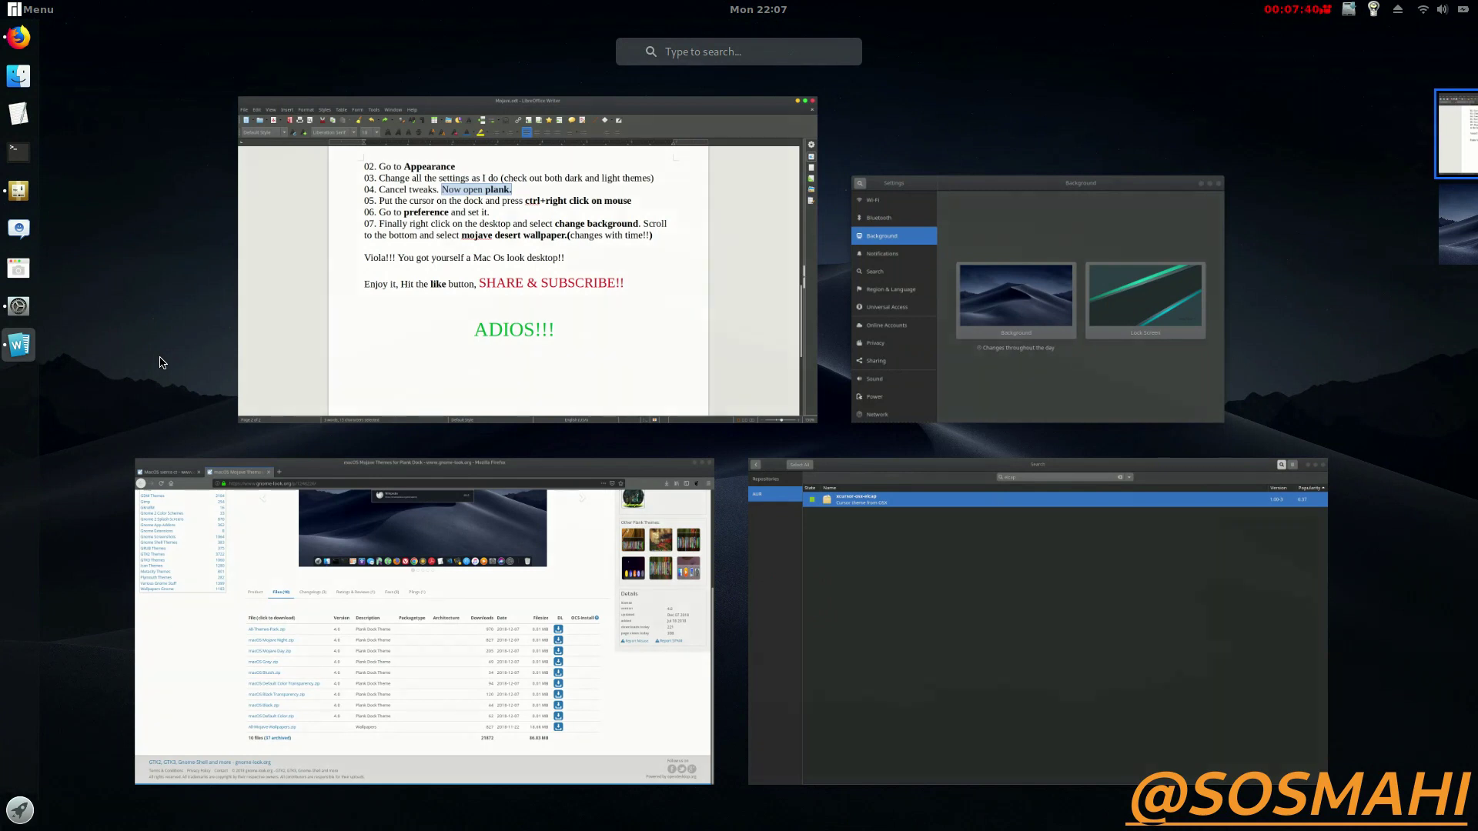
{"action": "key", "text": "super+a"}
{"action": "type", "text": "pla"}
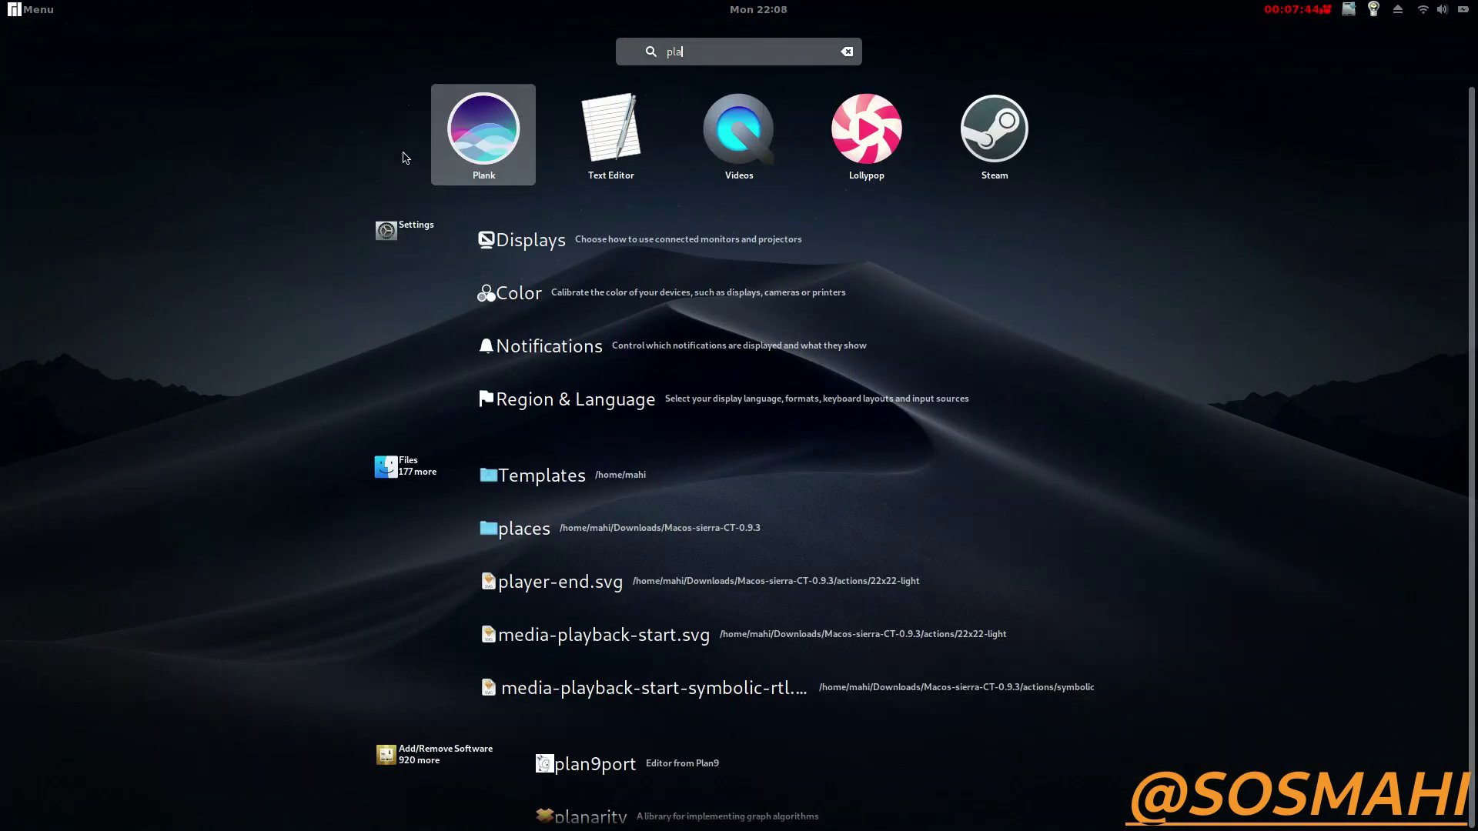
{"action": "left_click", "coordinate": [493, 145]}
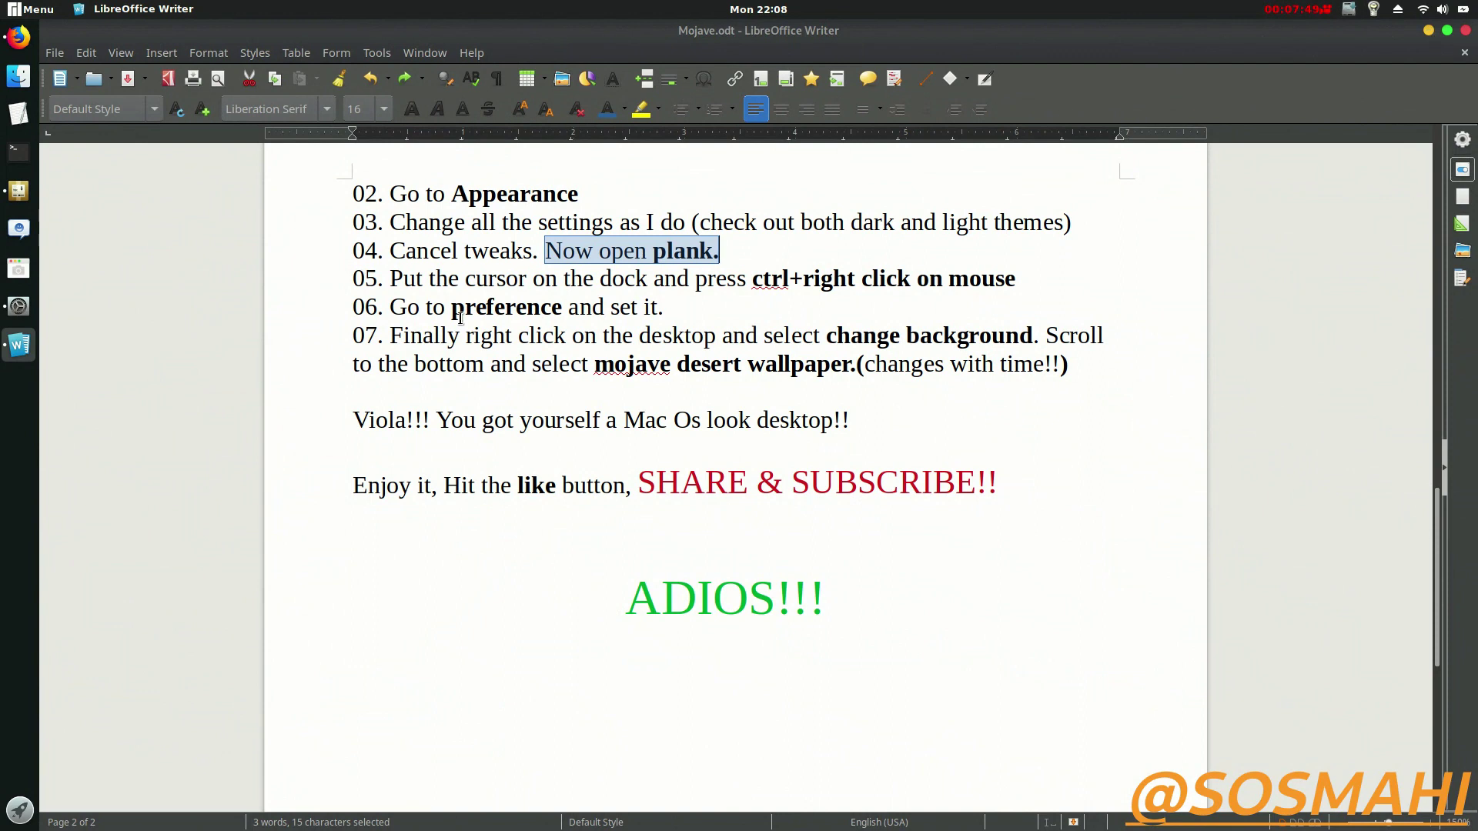
Highlight instruction 05 in the Writer document, then minimize the open windows and open the Plank dock's preferences
{"action": "left_click_drag", "start_coordinate": [389, 279], "coordinate": [1016, 289]}
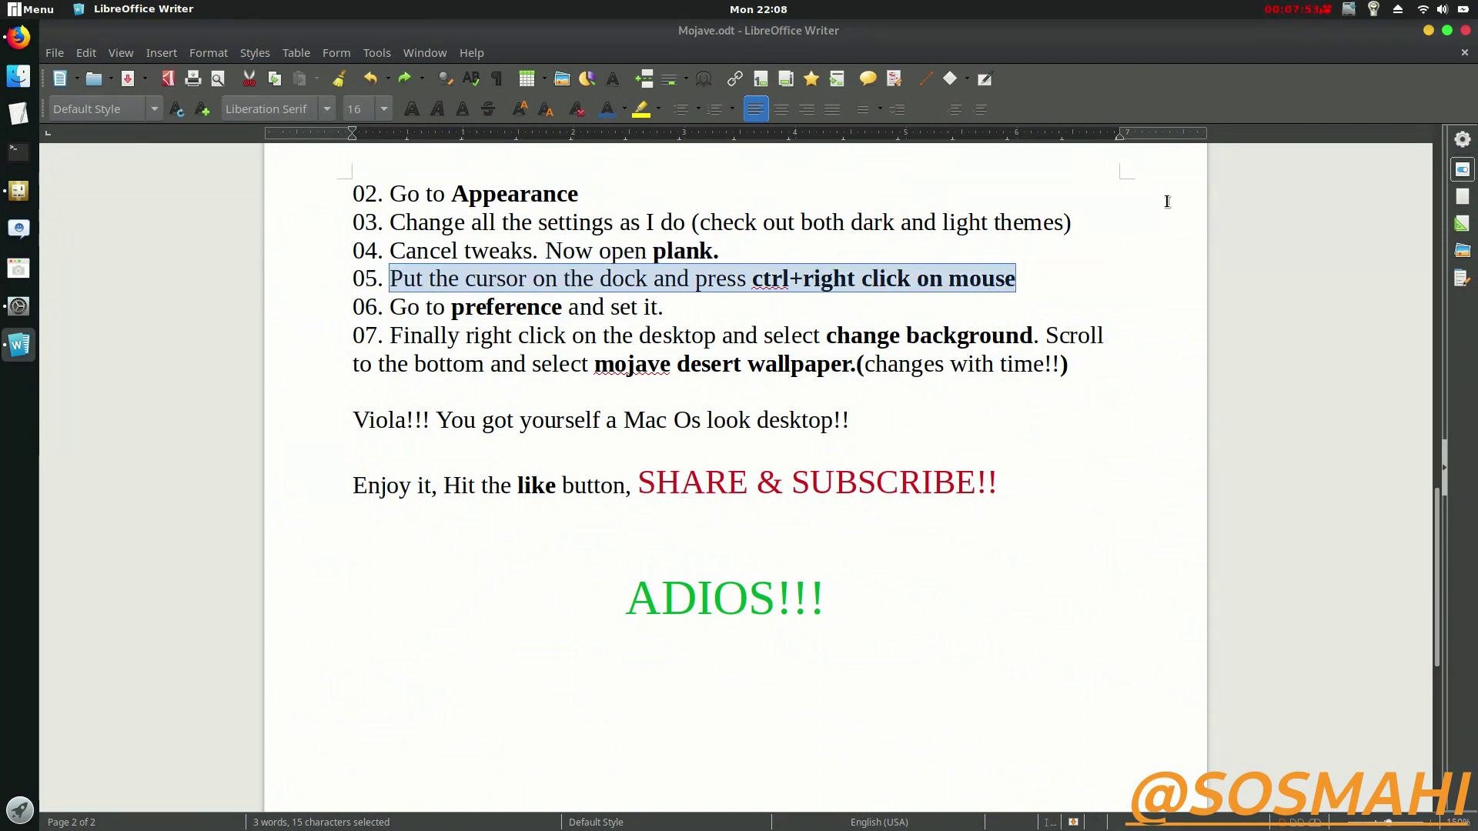
{"action": "left_click", "coordinate": [1428, 31]}
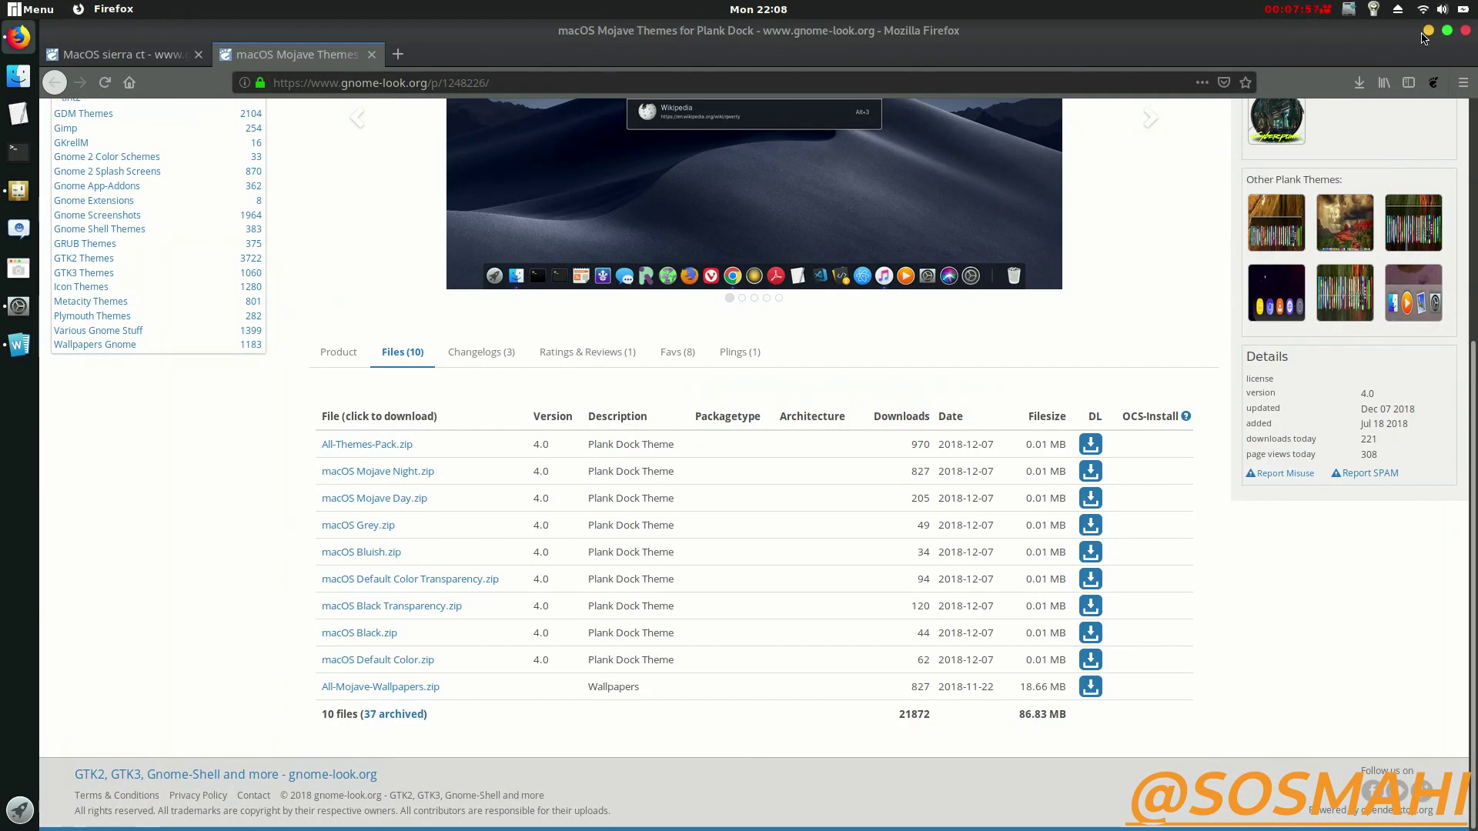
{"action": "left_click", "coordinate": [1429, 31]}
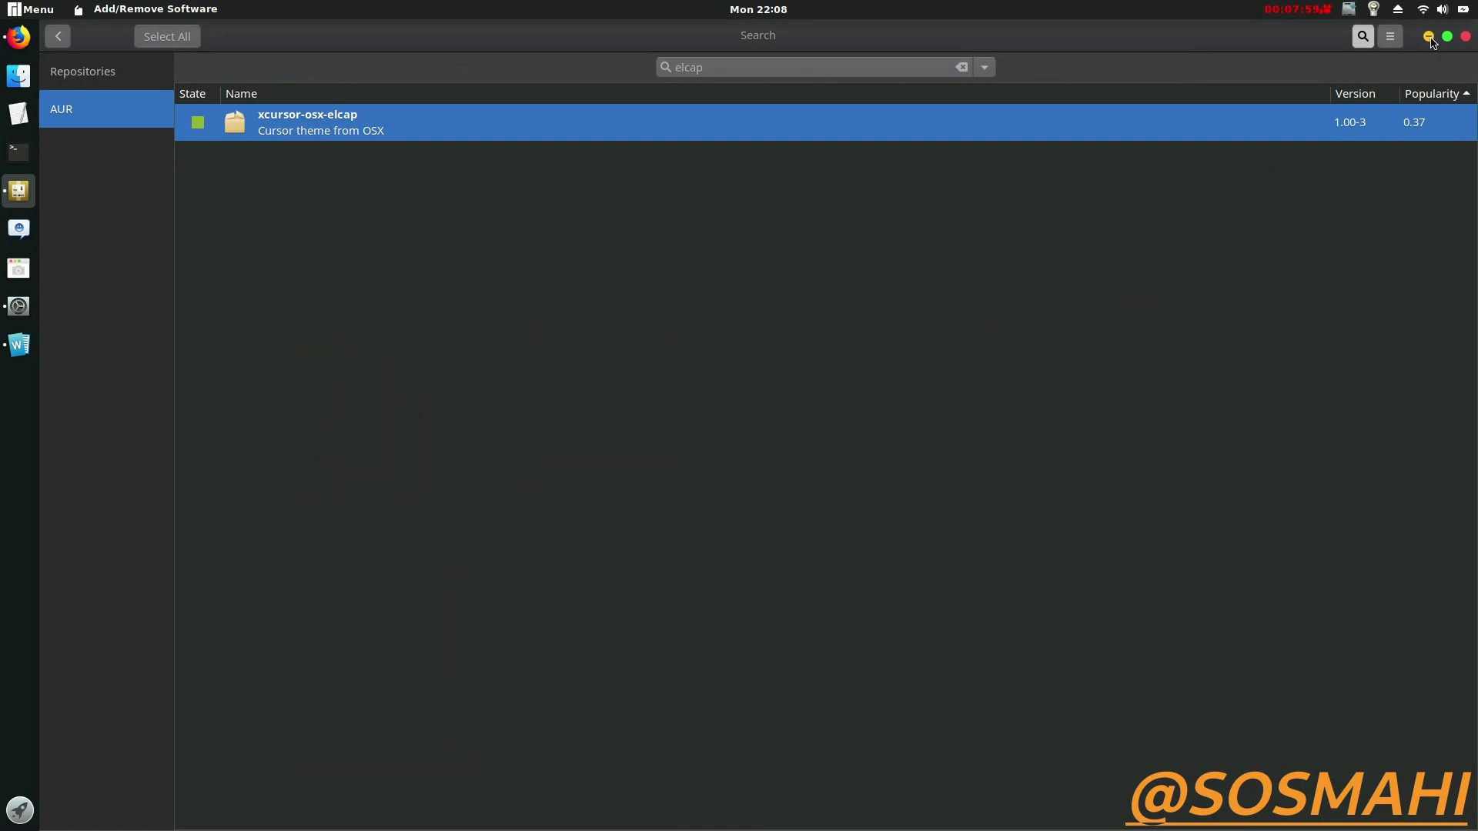
{"action": "left_click", "coordinate": [1429, 37]}
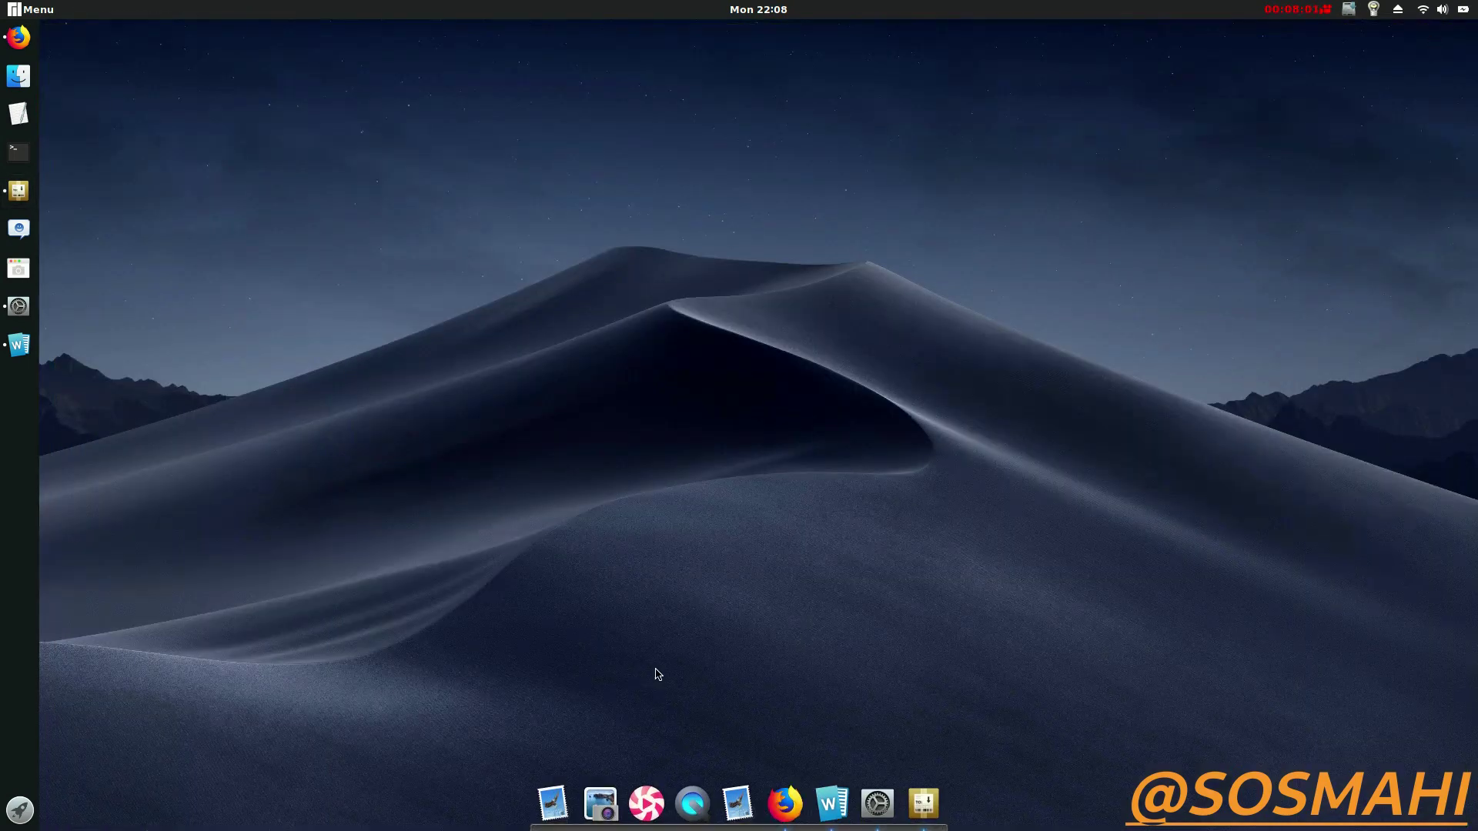
{"action": "right_click", "coordinate": [673, 825]}
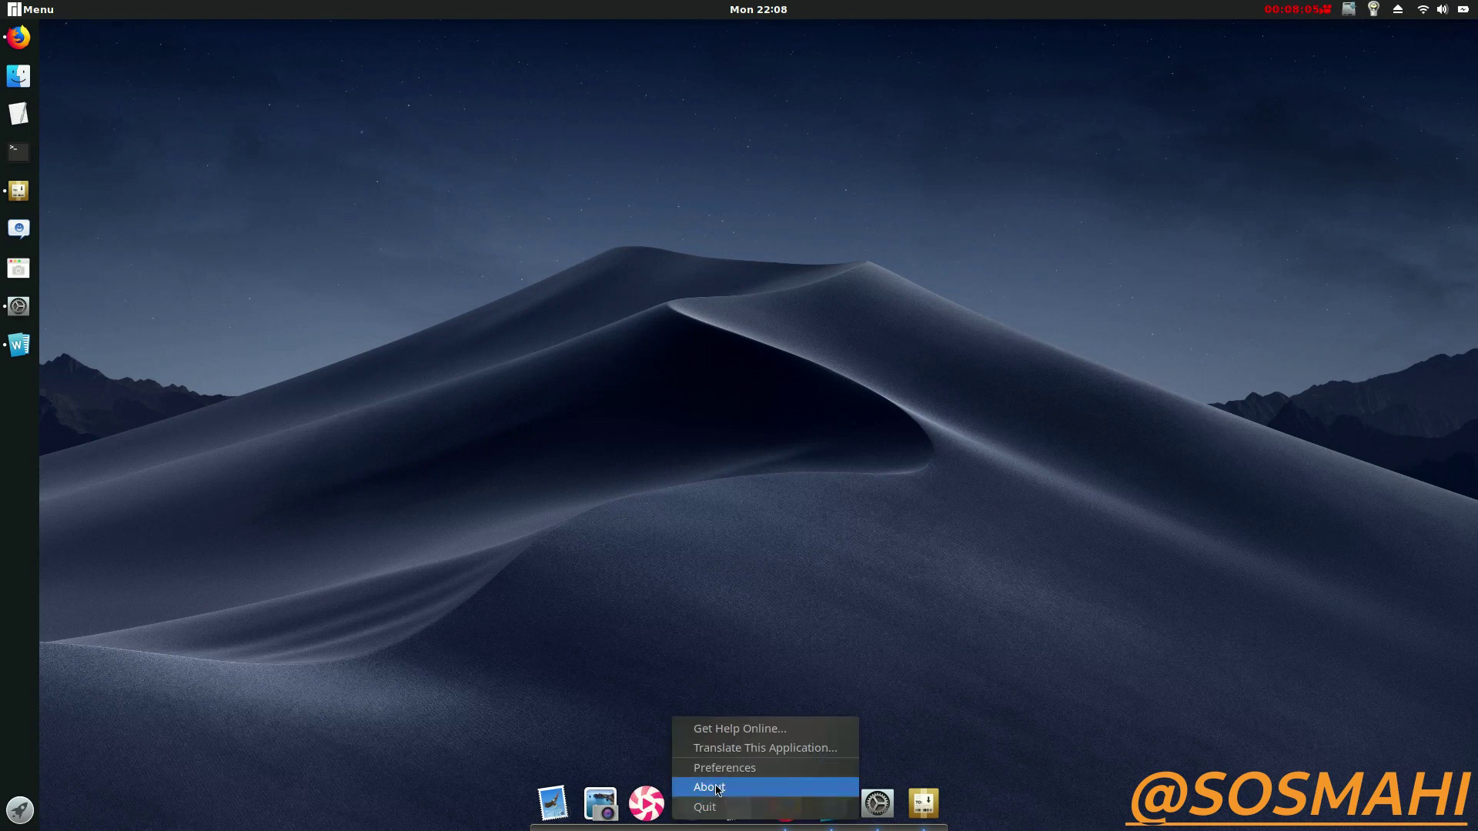
{"action": "left_click", "coordinate": [764, 764]}
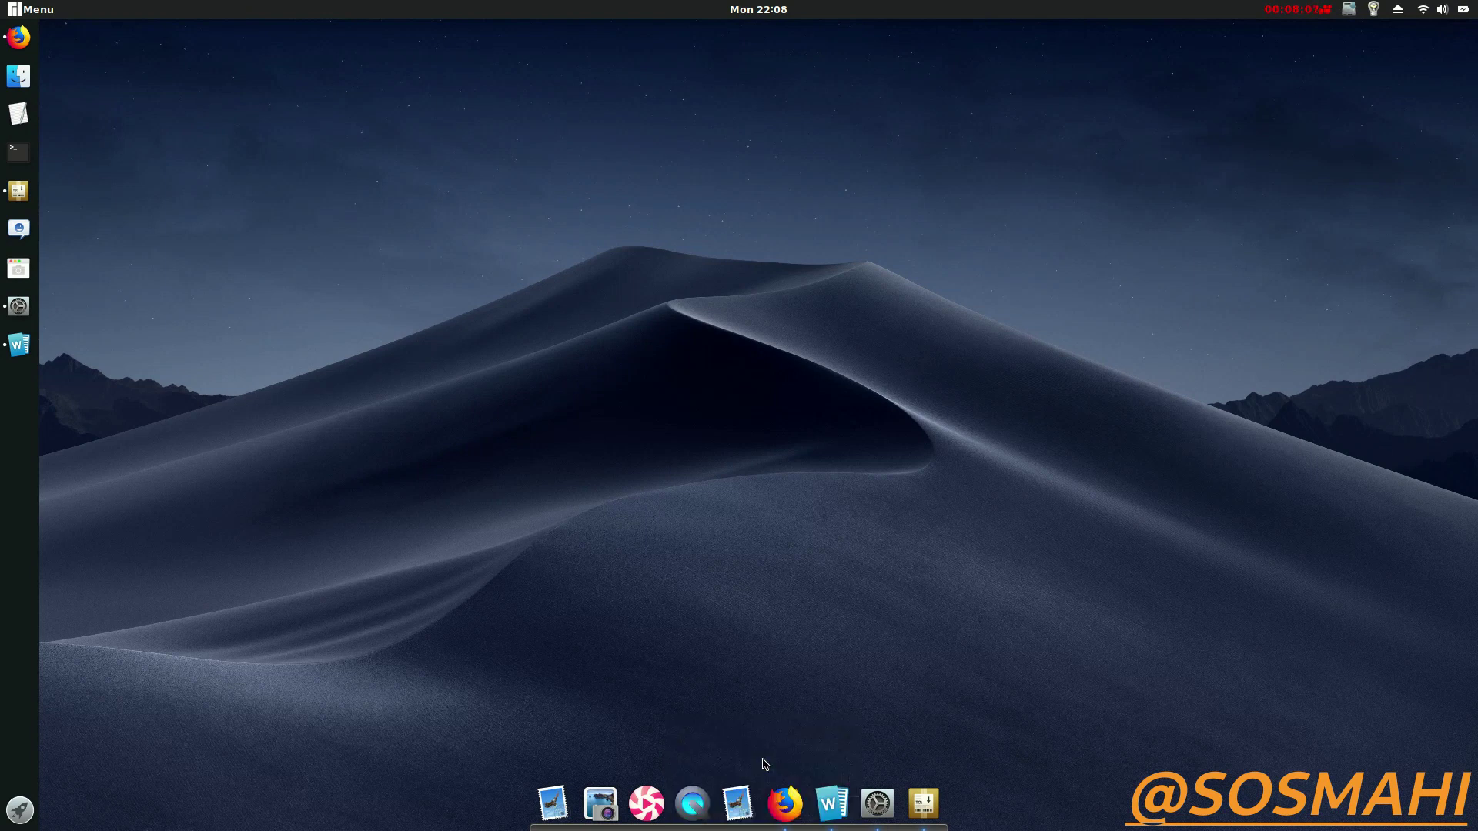
Try the macOS Black, macOS Mojave Day and macOS Mojave Night themes on the dock
{"action": "left_click", "coordinate": [647, 349]}
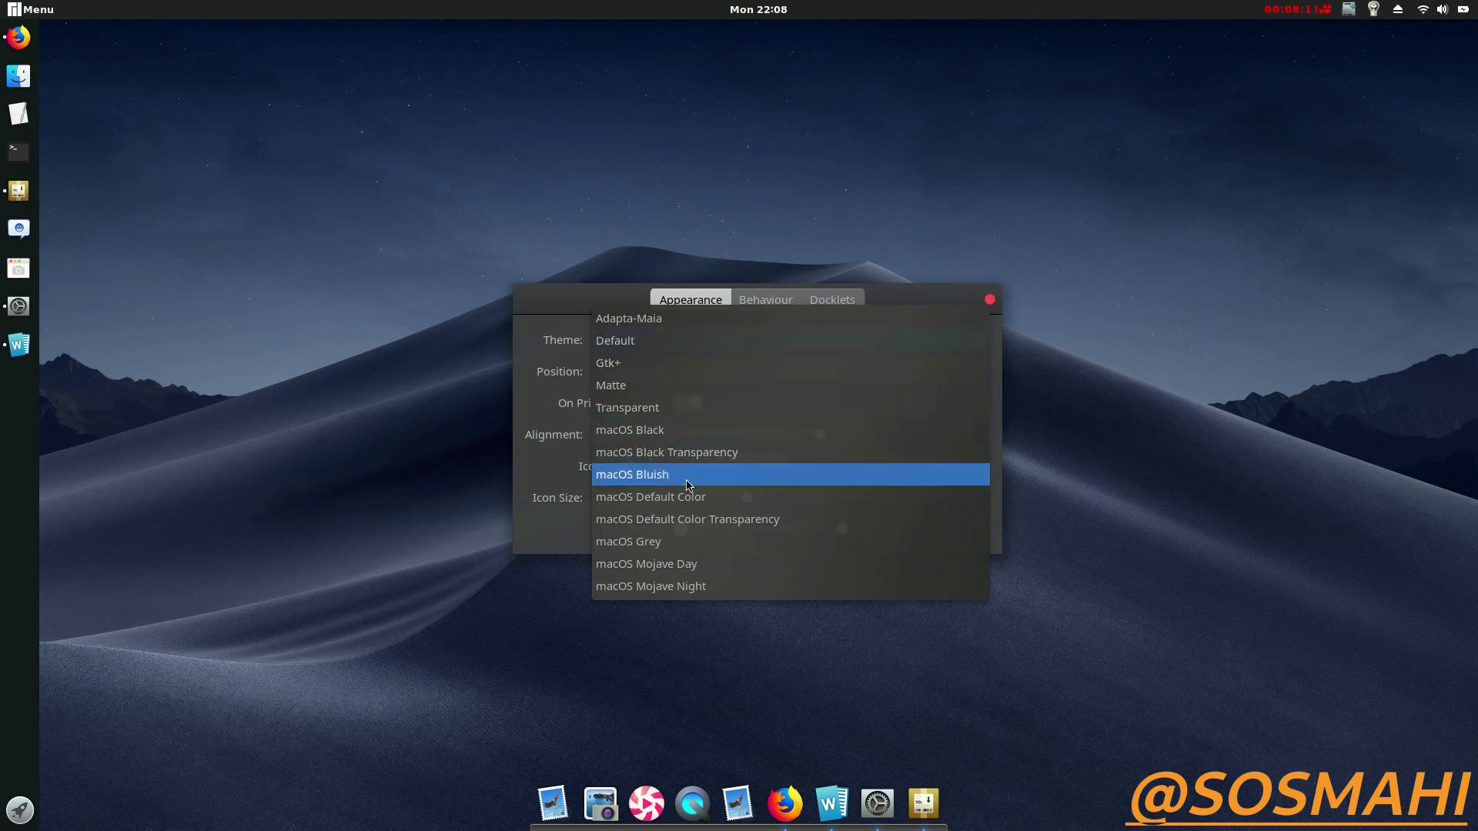
{"action": "left_click", "coordinate": [667, 431]}
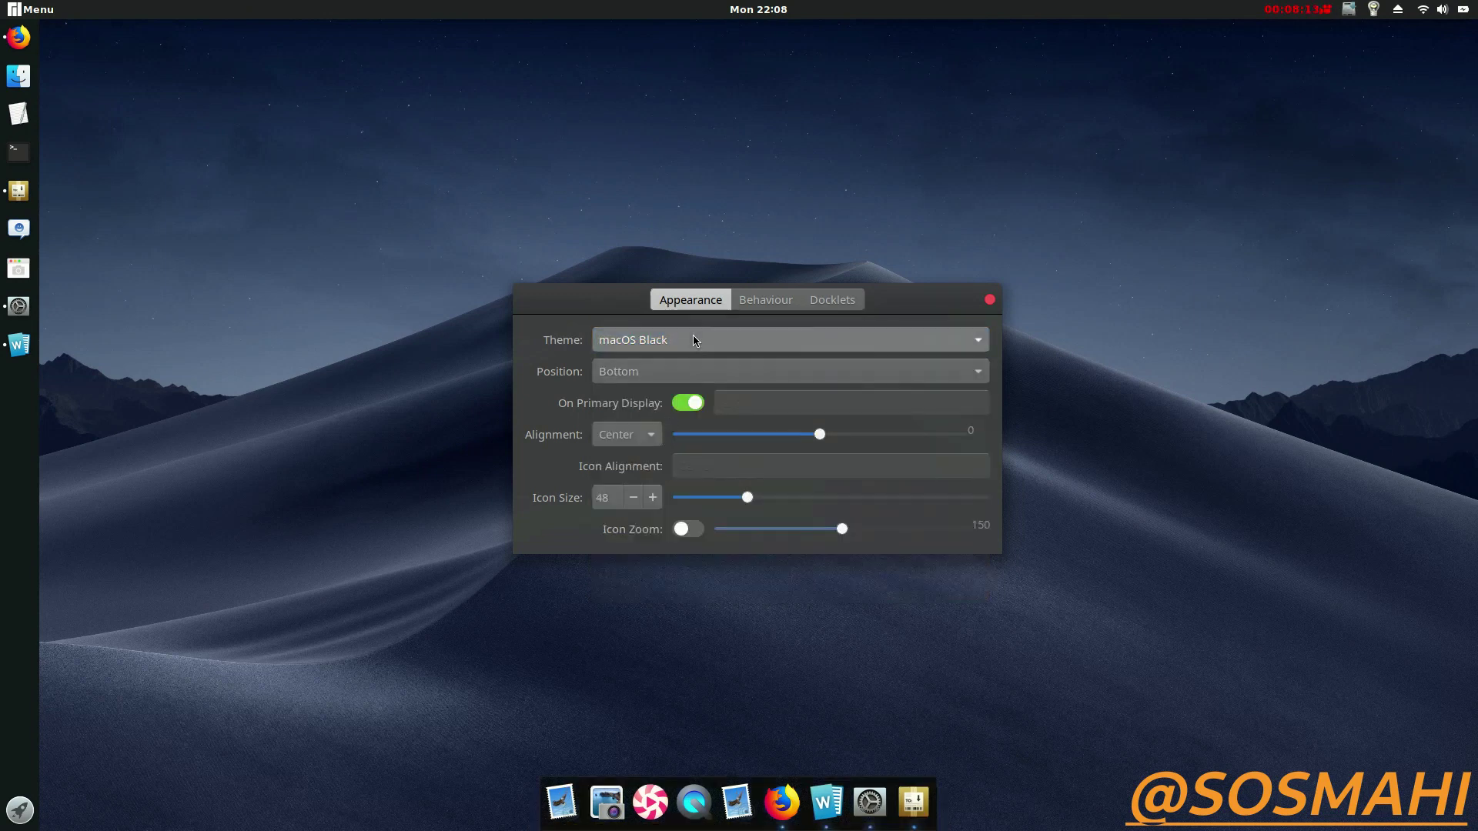
{"action": "left_click", "coordinate": [691, 344]}
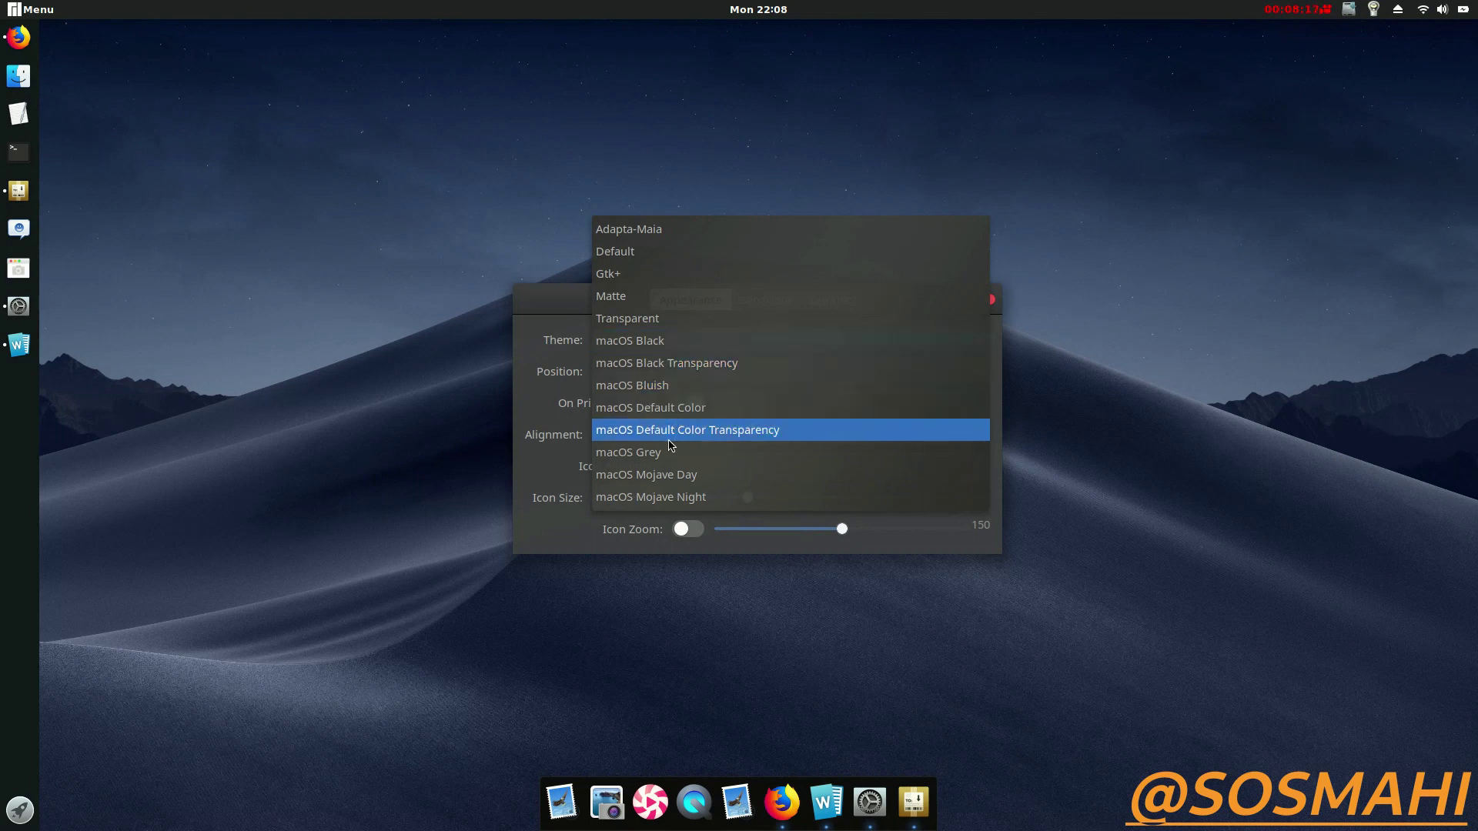
{"action": "left_click", "coordinate": [663, 474]}
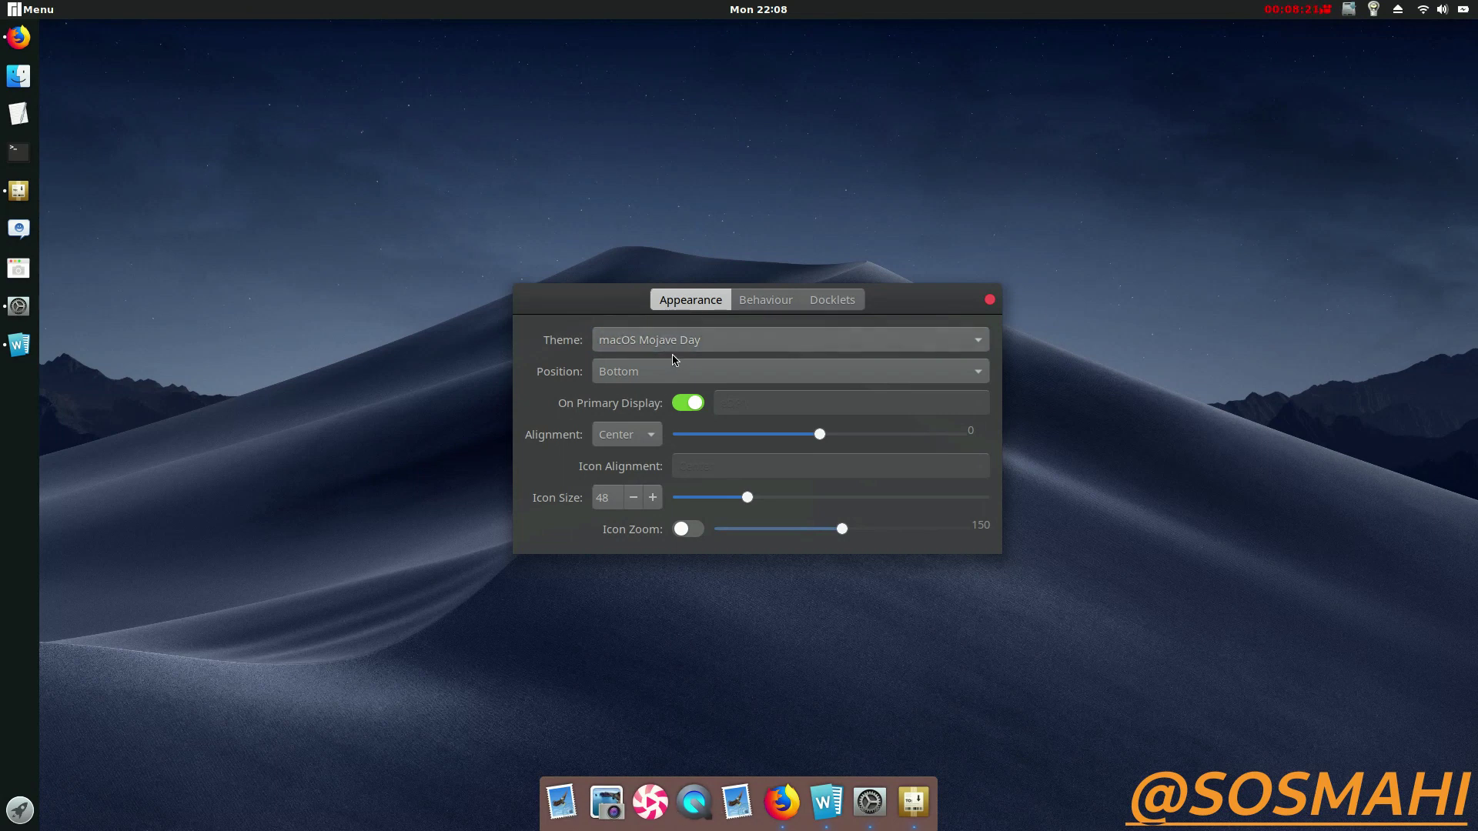
{"action": "left_click", "coordinate": [674, 358]}
{"action": "left_click", "coordinate": [675, 363]}
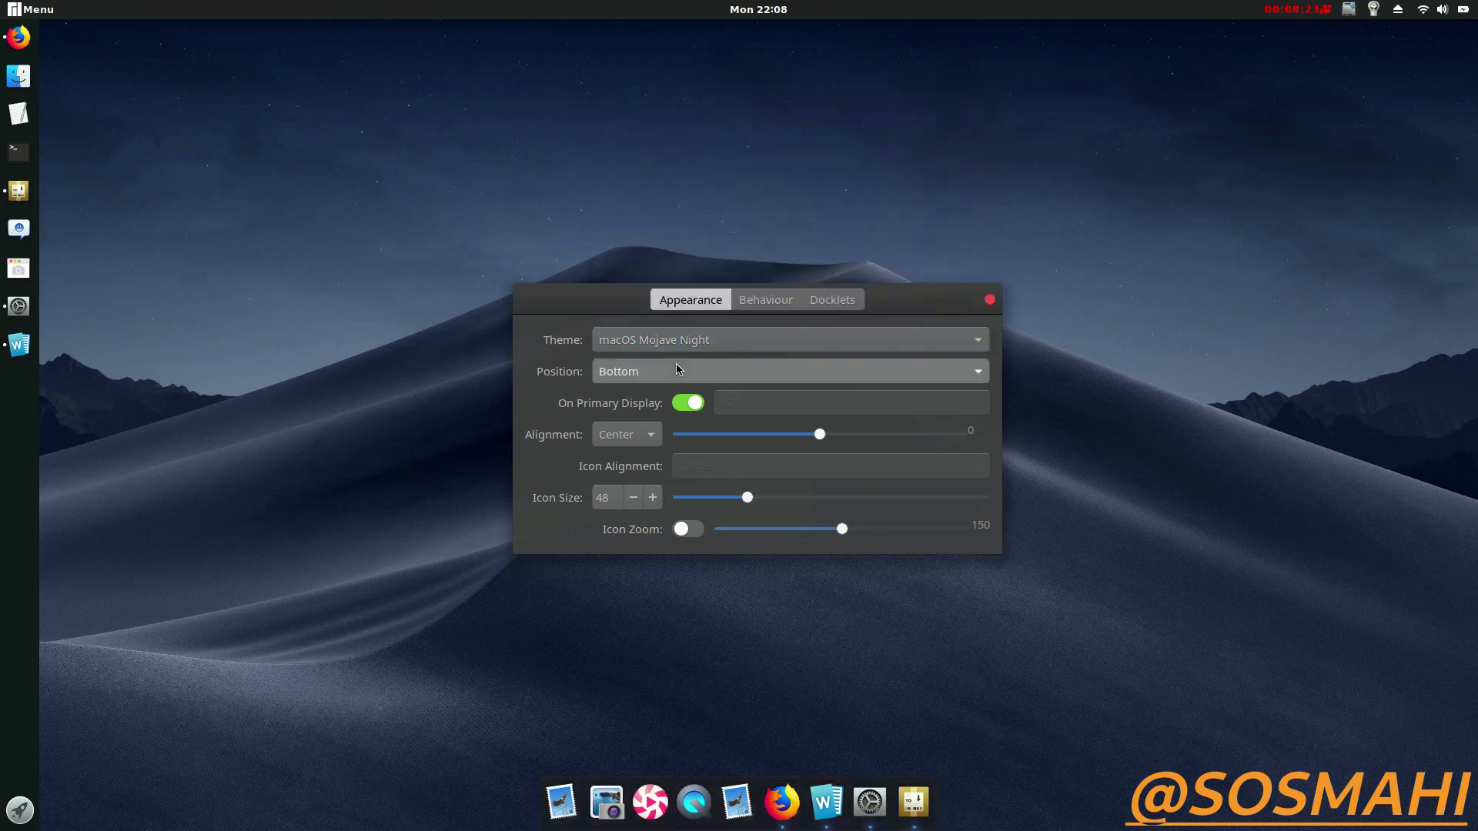
Set the dock's theme to macOS Grey and turn on icon zoom at 180
{"action": "left_click", "coordinate": [675, 339]}
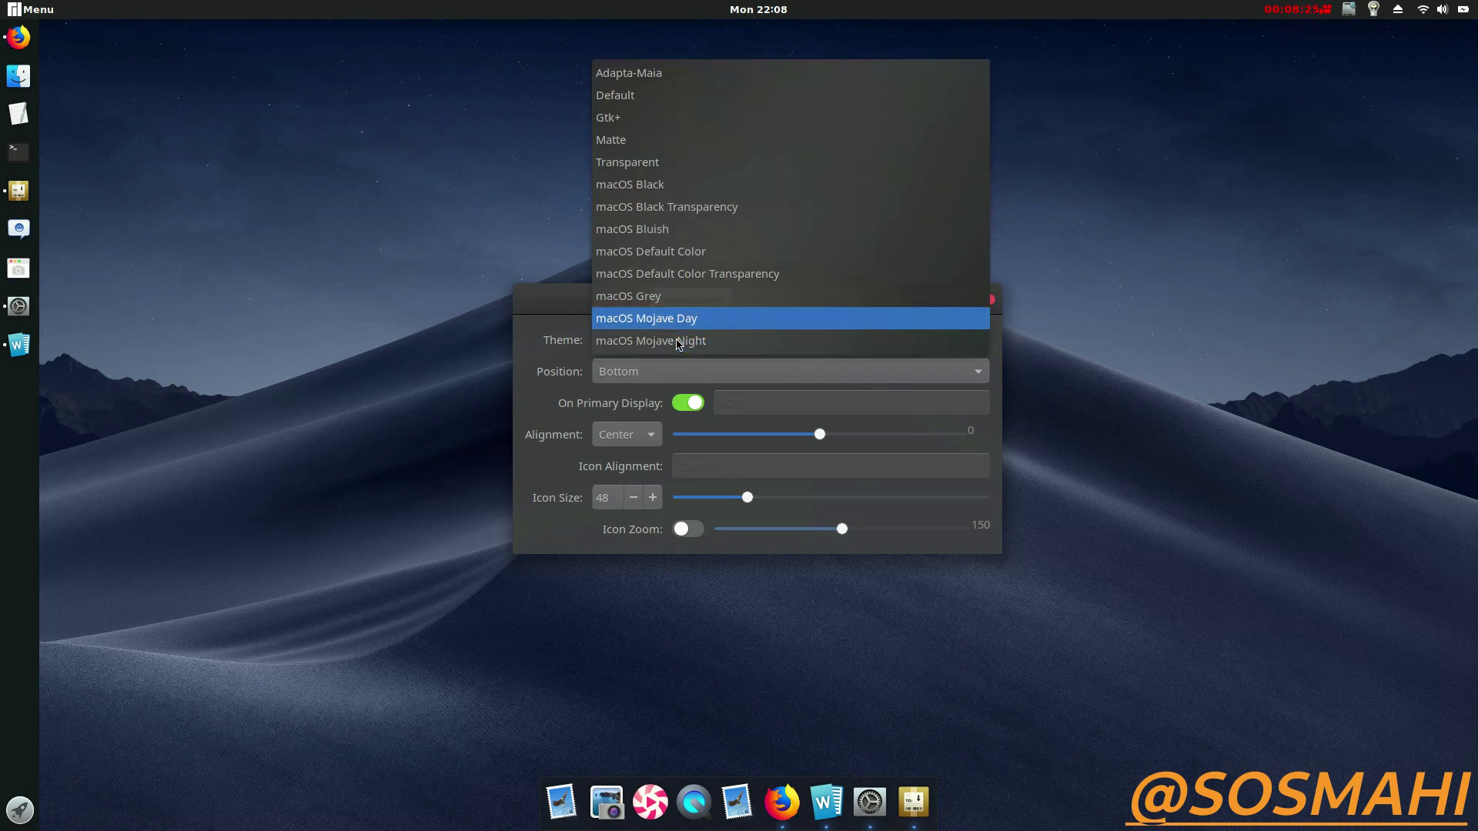
{"action": "key", "text": "Escape"}
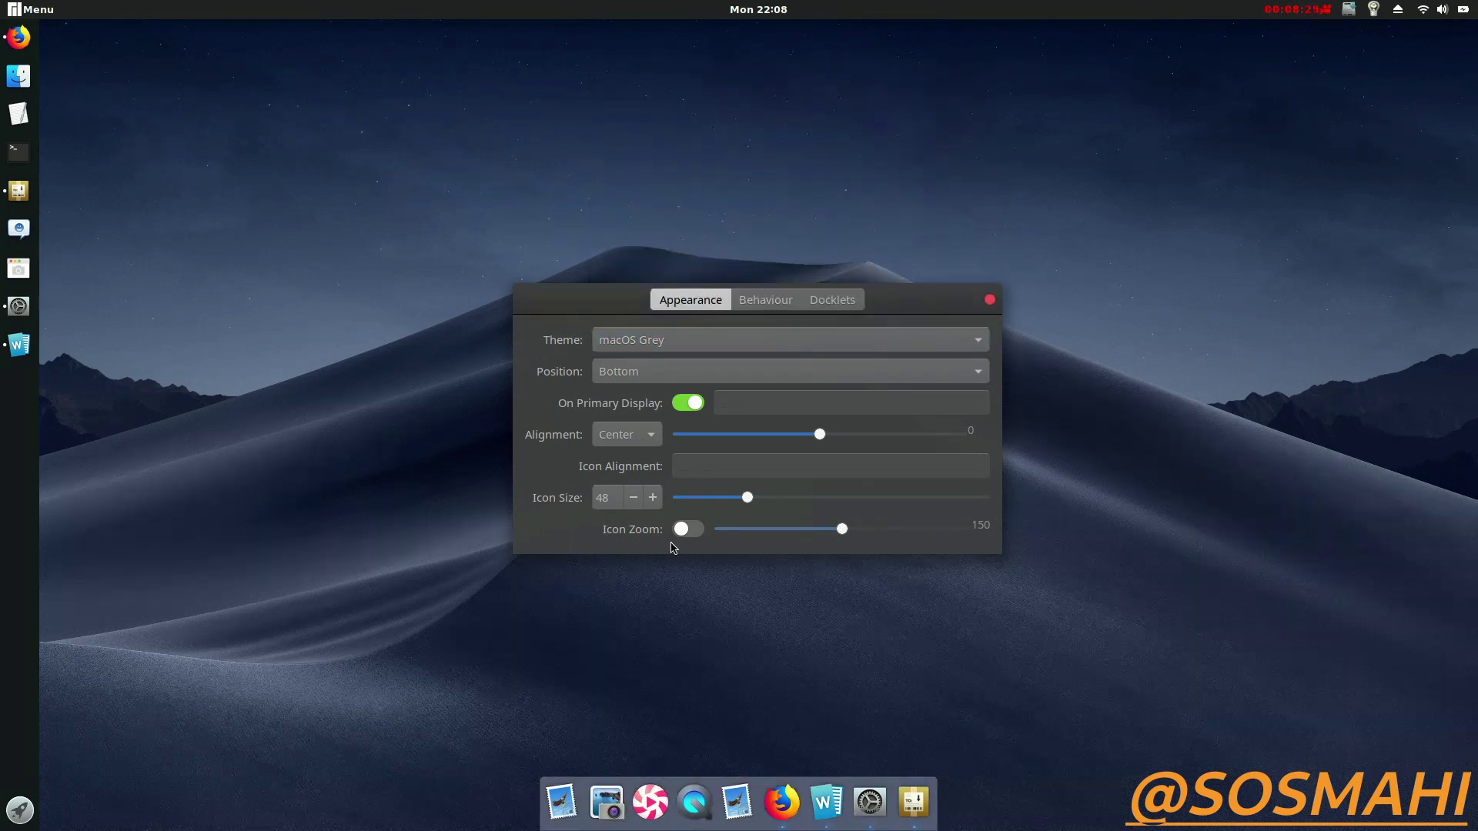
{"action": "left_click", "coordinate": [695, 531]}
{"action": "left_click_drag", "start_coordinate": [841, 531], "coordinate": [921, 530]}
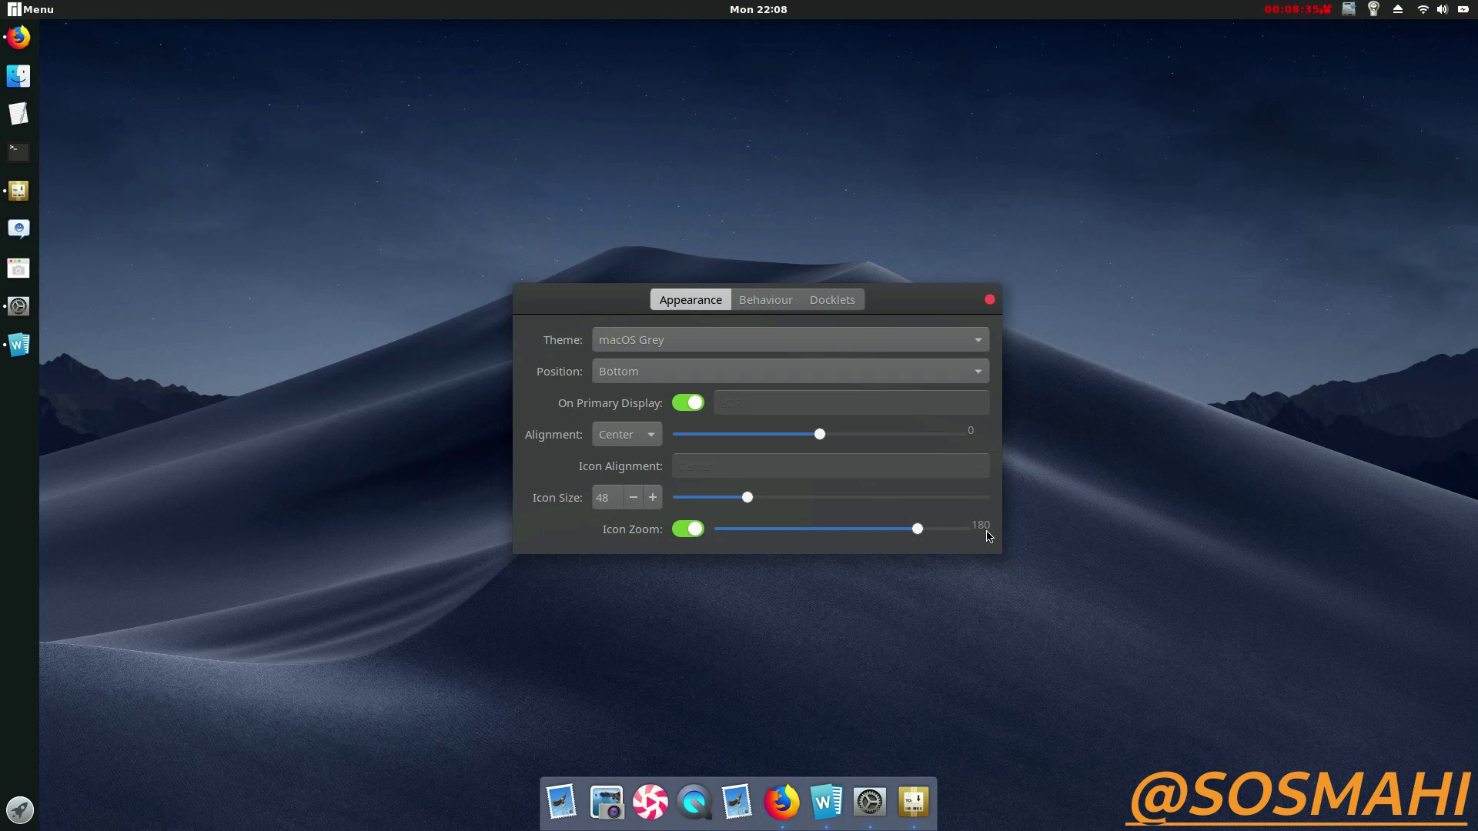
Review the dock's Behaviour settings, including the hide and unhide delays, and close the preferences
{"action": "left_click", "coordinate": [765, 300]}
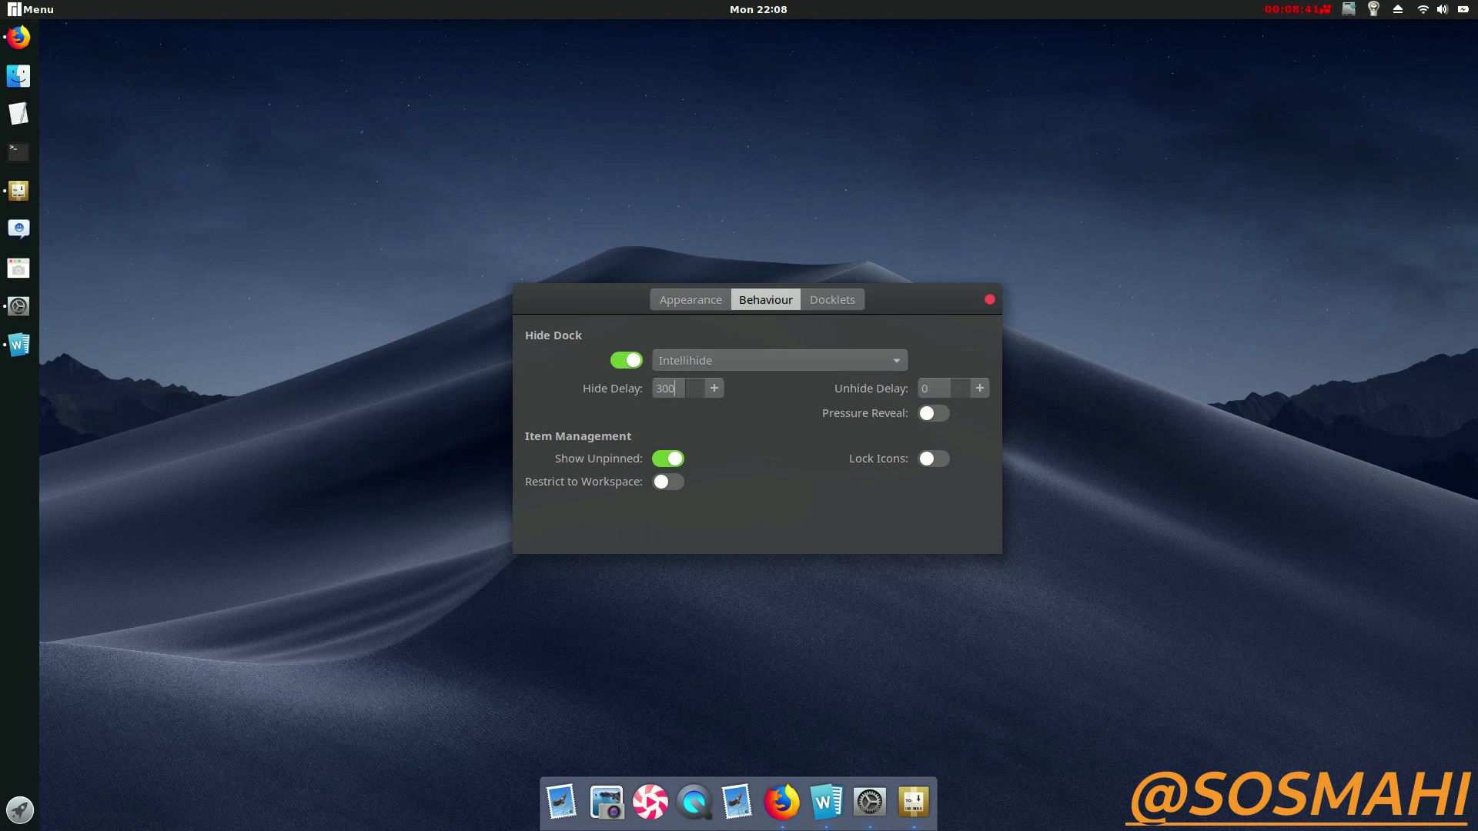
{"action": "left_click", "coordinate": [939, 387]}
{"action": "left_click", "coordinate": [989, 300]}
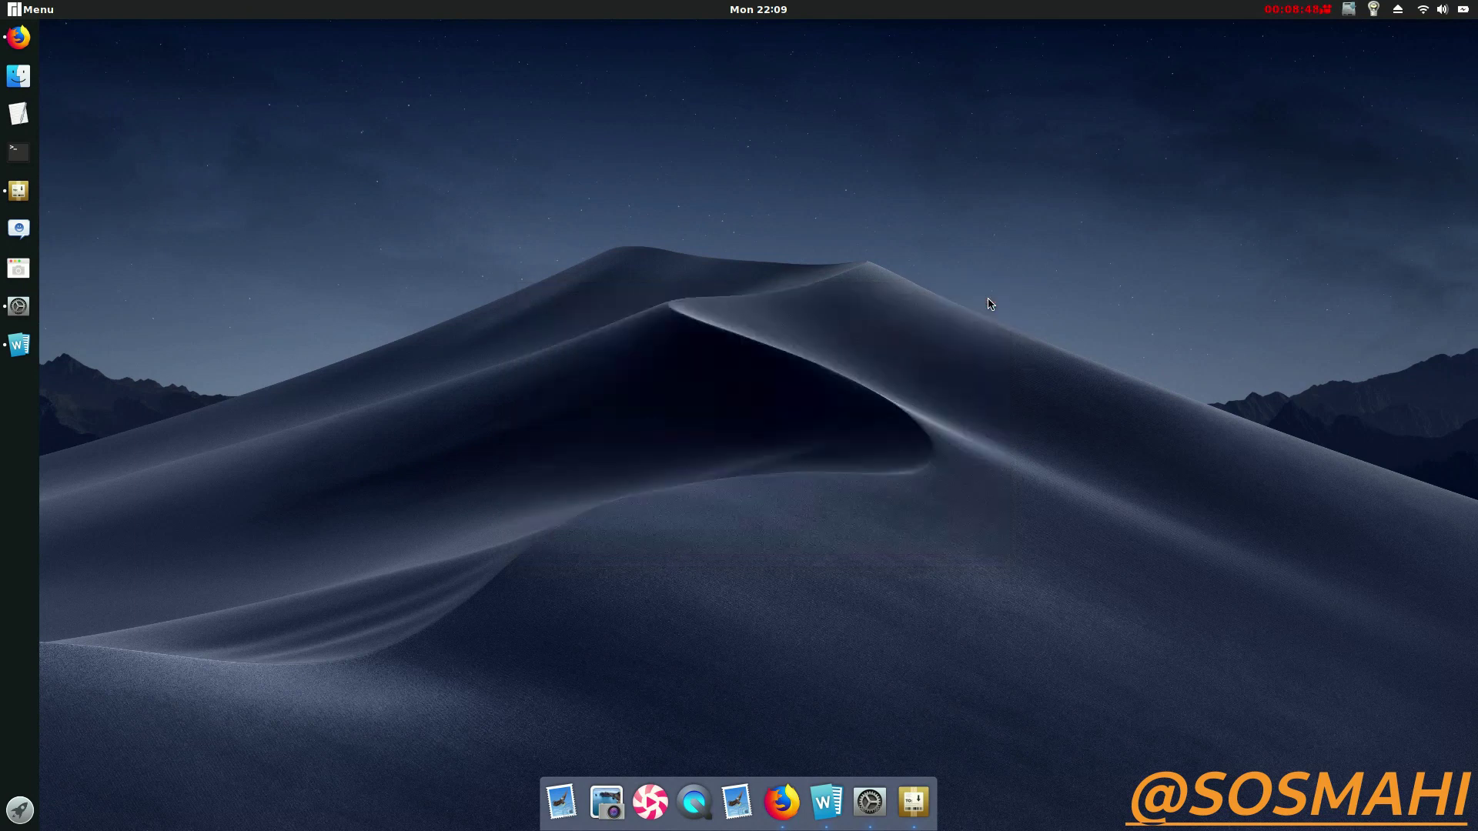
Switch to the Writer document and reveal the auto-hidden dock over it to preview the icon zoom
{"action": "left_click", "coordinate": [26, 354]}
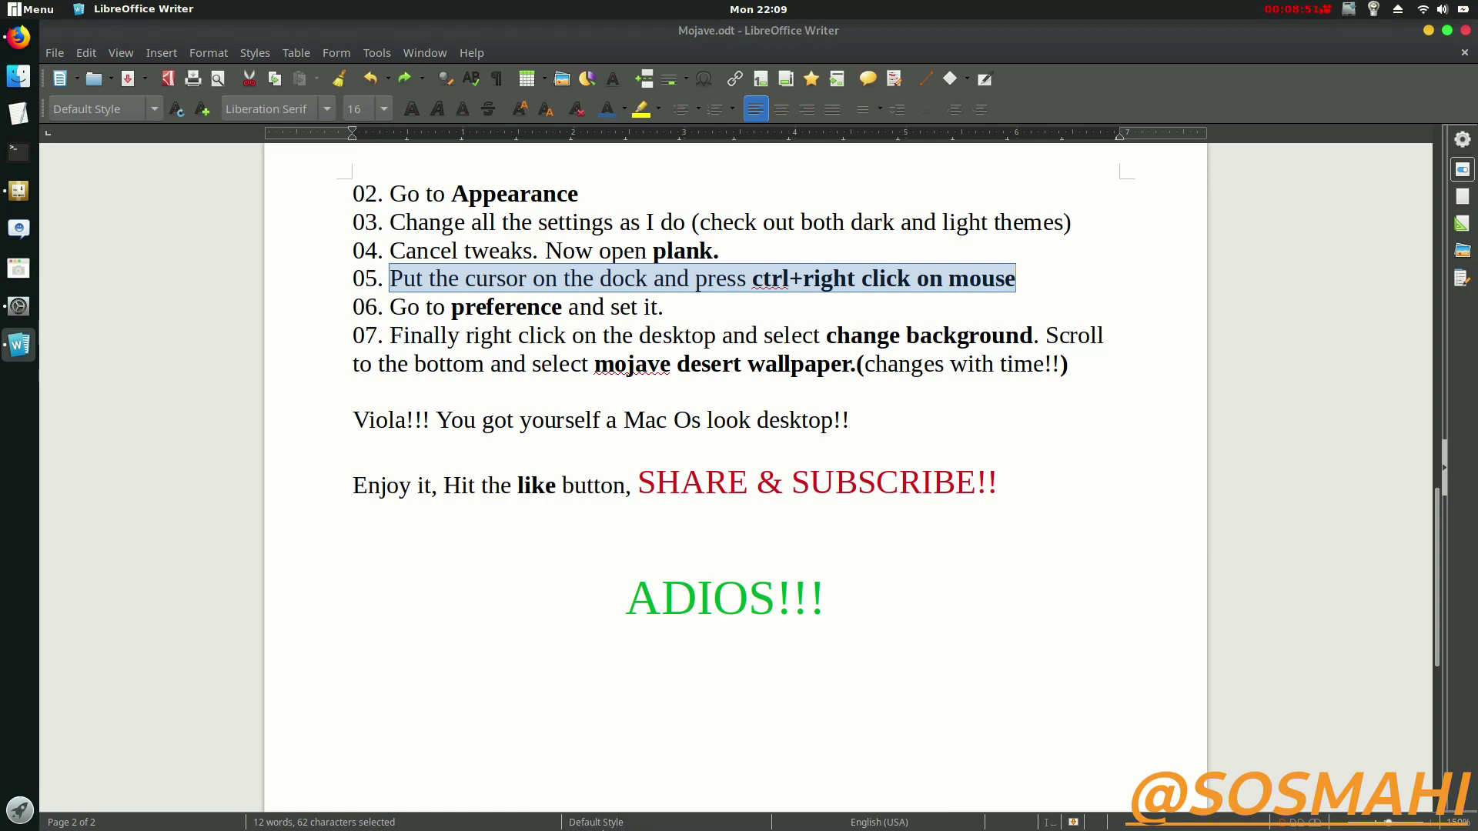
{"action": "mouse_move", "coordinate": [604, 817]}
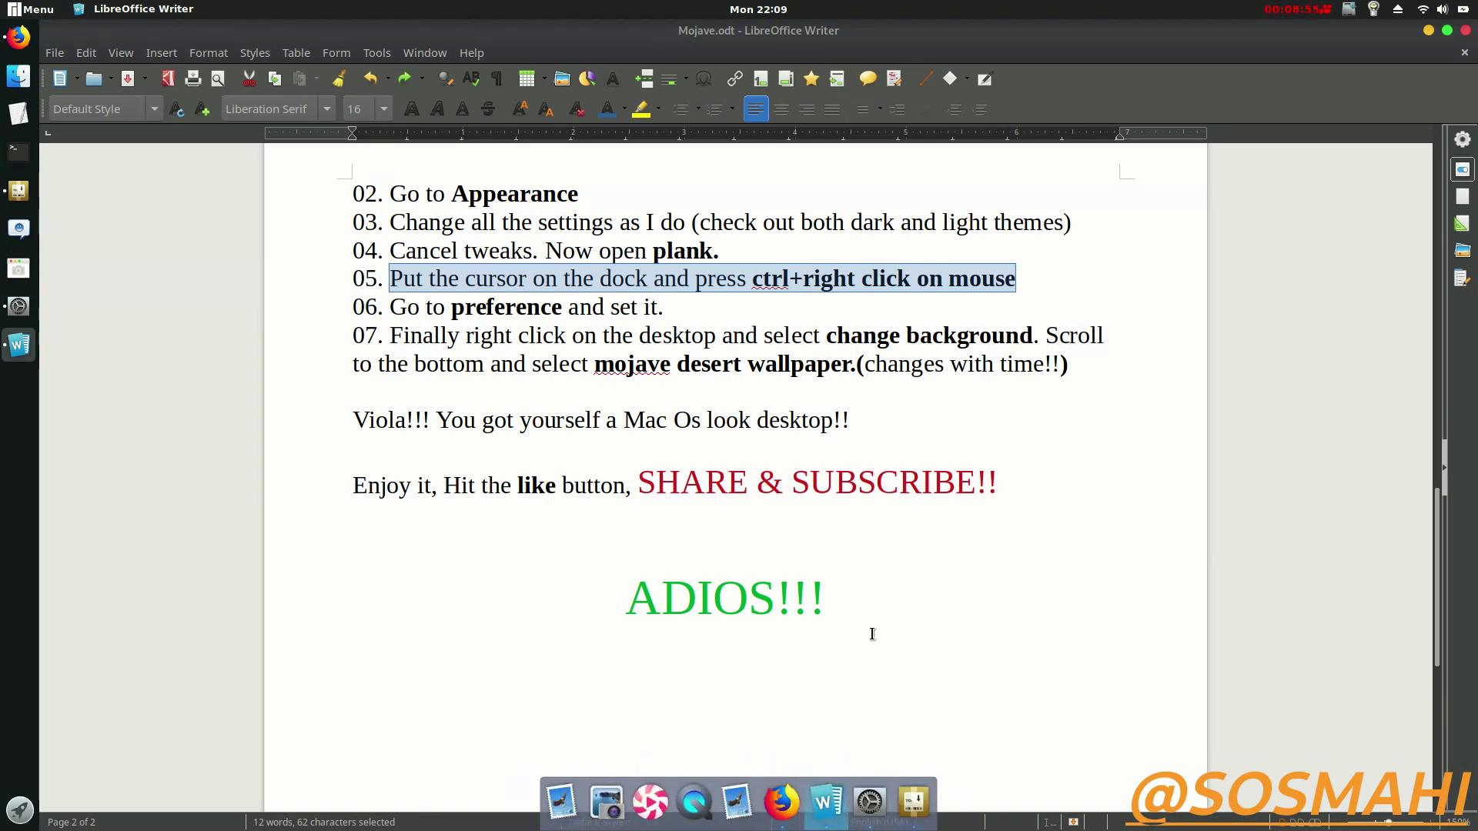
{"action": "mouse_move", "coordinate": [778, 808]}
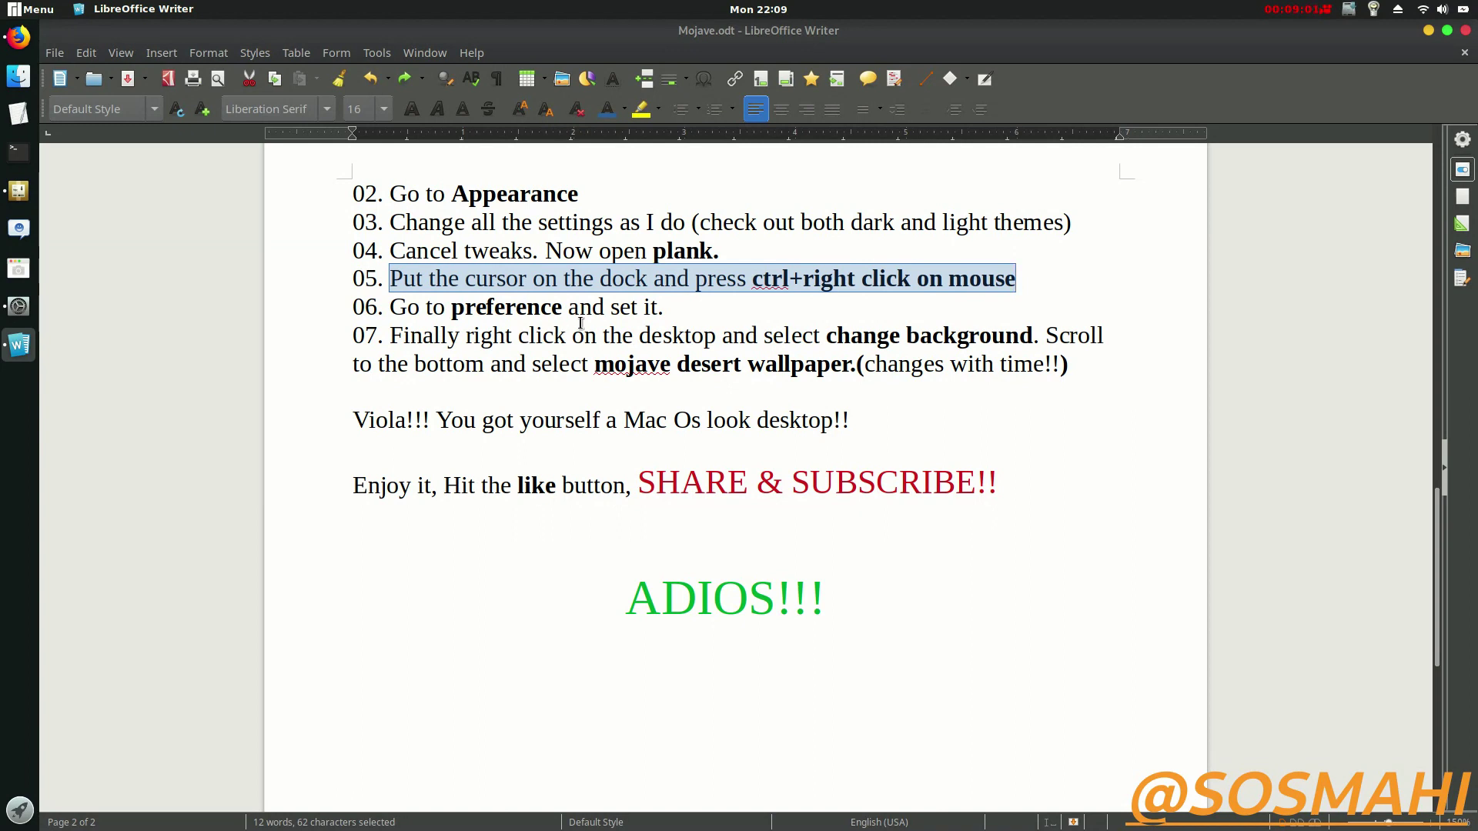
Highlight the "change background" and "mojave desert wallpaper" parts of instruction 07, then minimize the document
{"action": "left_click_drag", "start_coordinate": [827, 336], "coordinate": [1096, 337]}
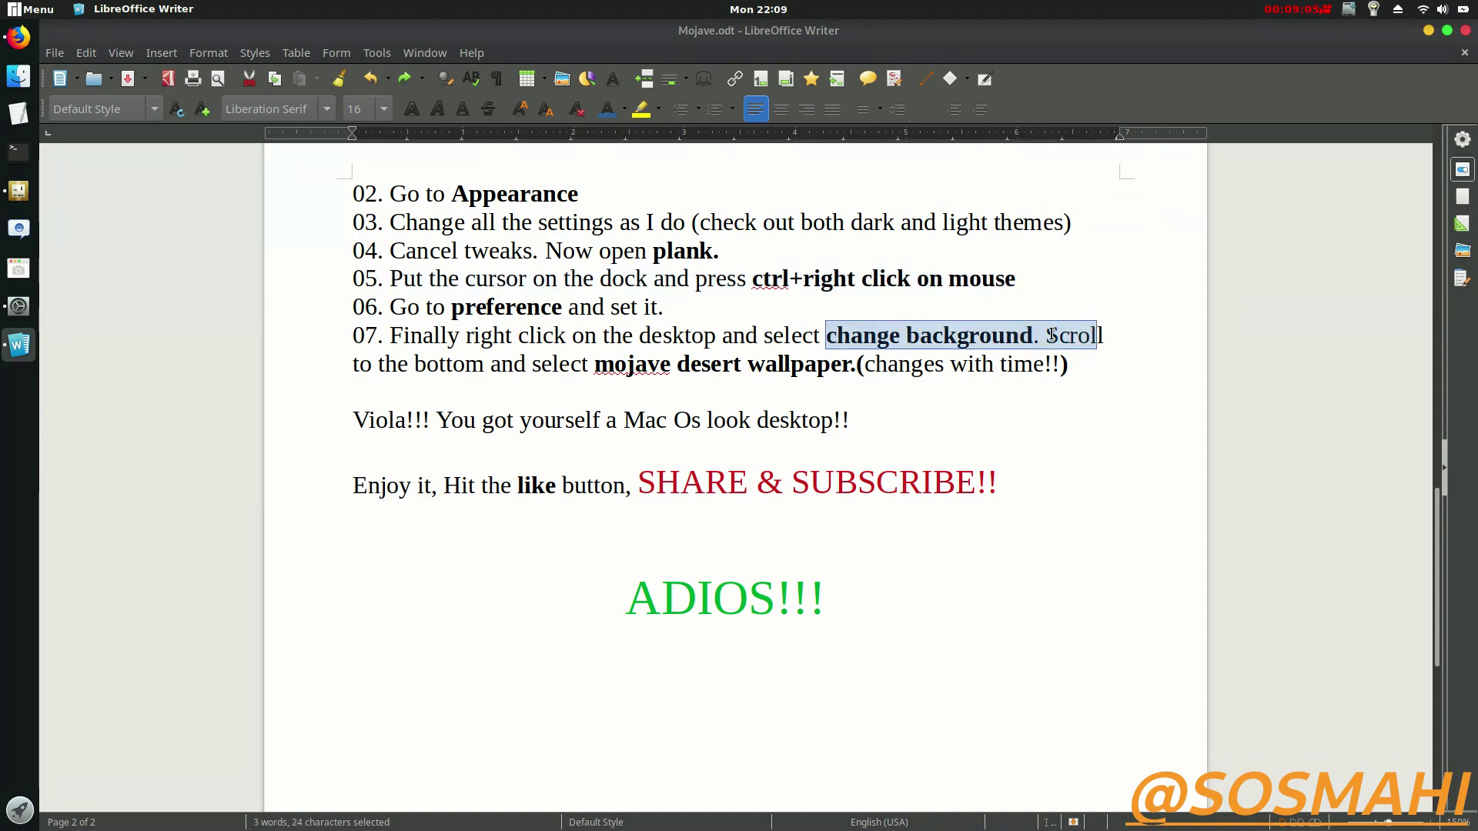
{"action": "left_click_drag", "start_coordinate": [349, 362], "coordinate": [1058, 354]}
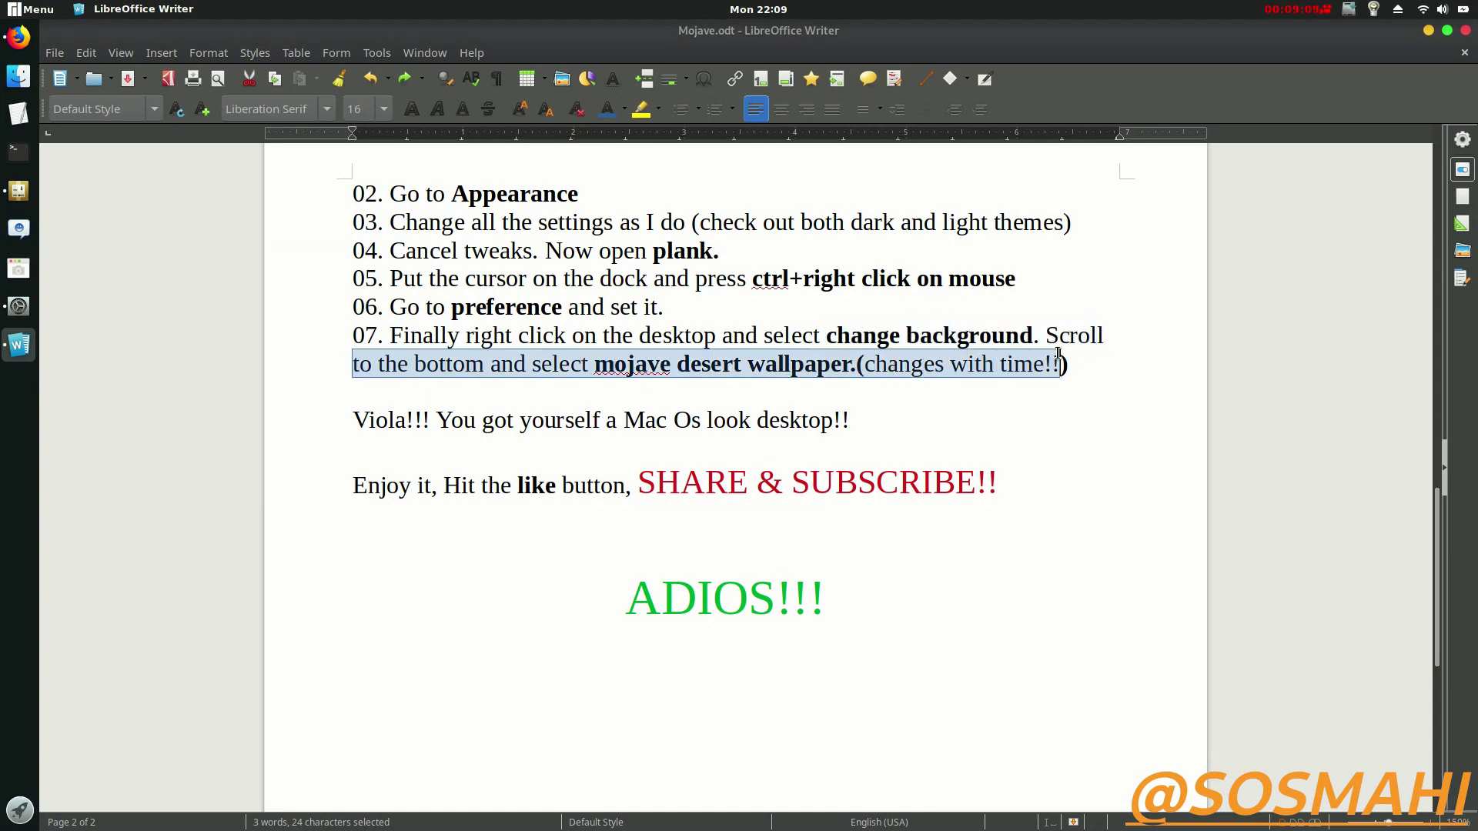
{"action": "left_click", "coordinate": [1430, 33]}
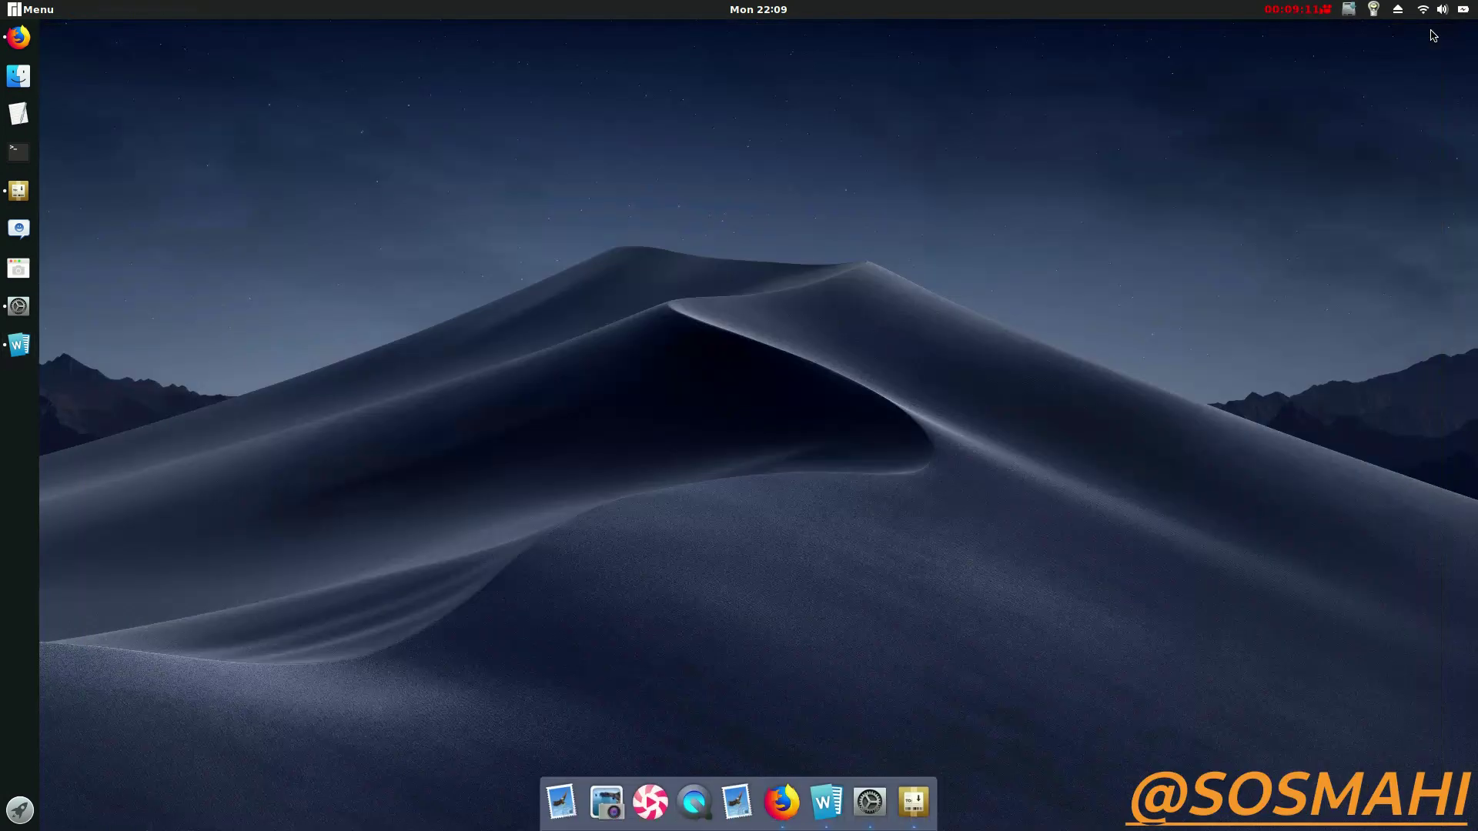
Set the desktop background to the time-changing Mojave desert wallpaper at the end of the Wallpapers collection, and close Settings
{"action": "right_click", "coordinate": [1064, 193]}
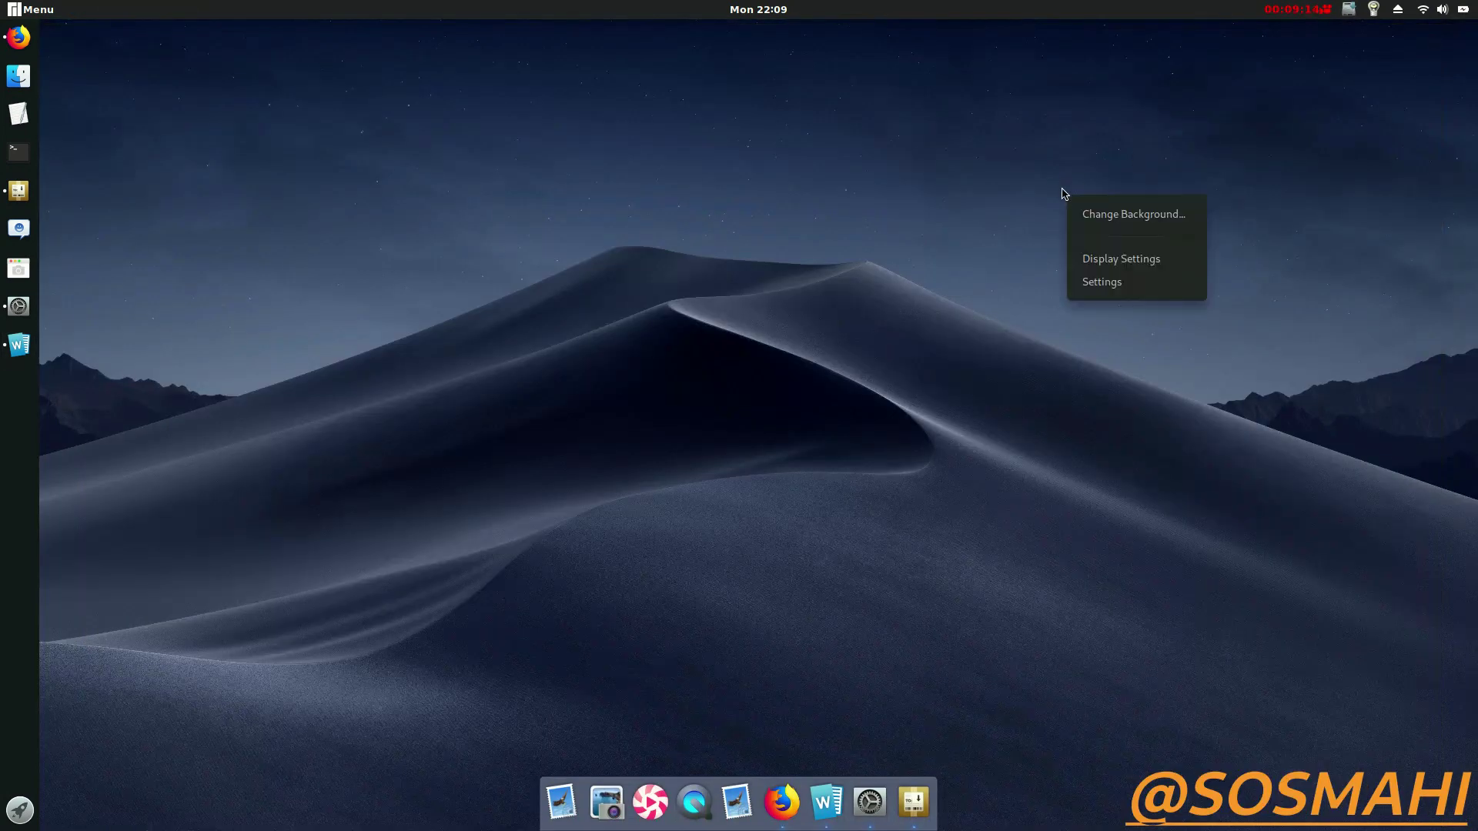
{"action": "left_click", "coordinate": [1100, 218]}
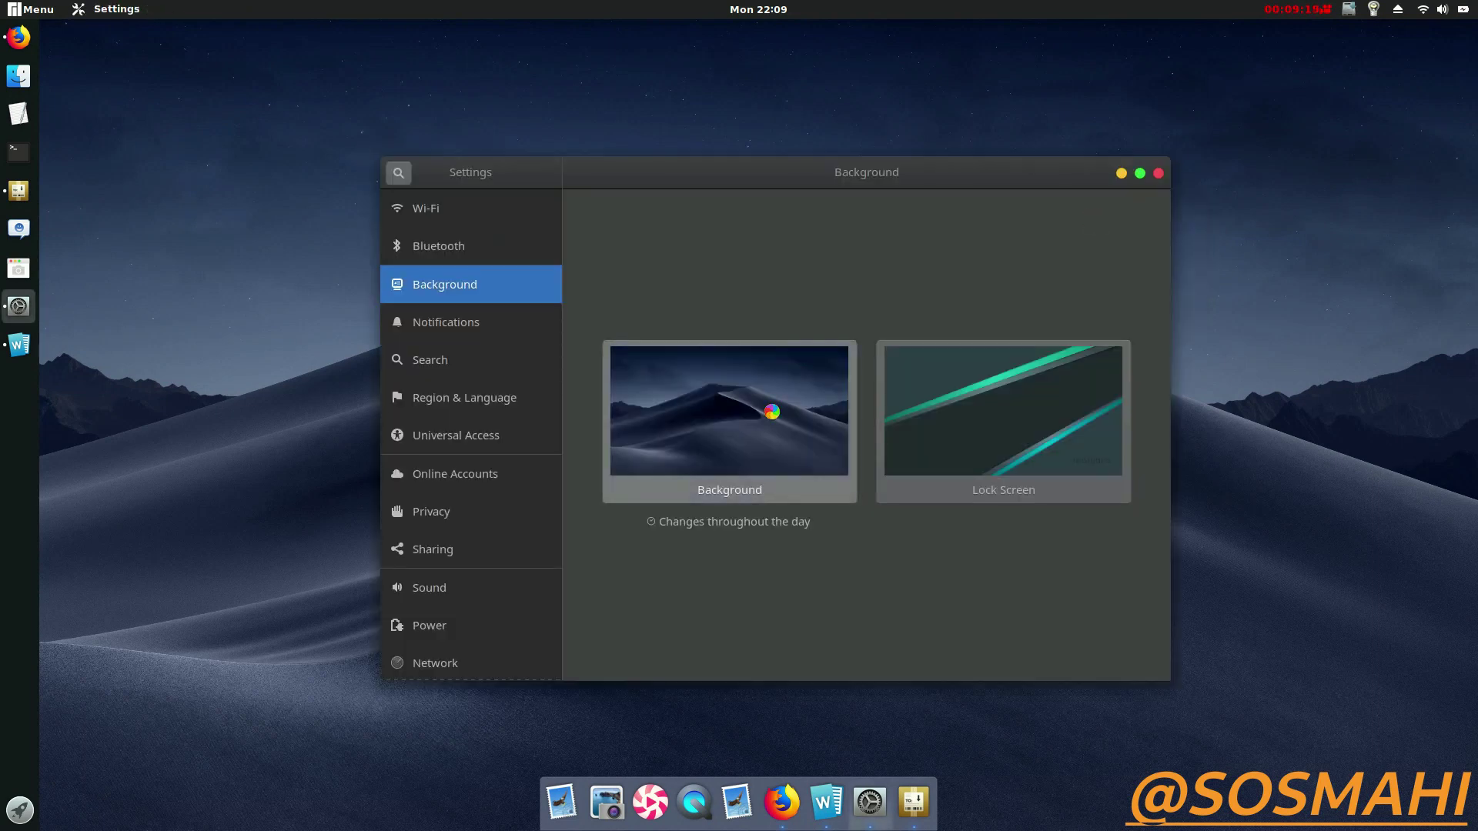
{"action": "left_click", "coordinate": [770, 409]}
{"action": "scroll", "coordinate": [840, 363], "scroll_direction": "down", "scroll_amount": 15}
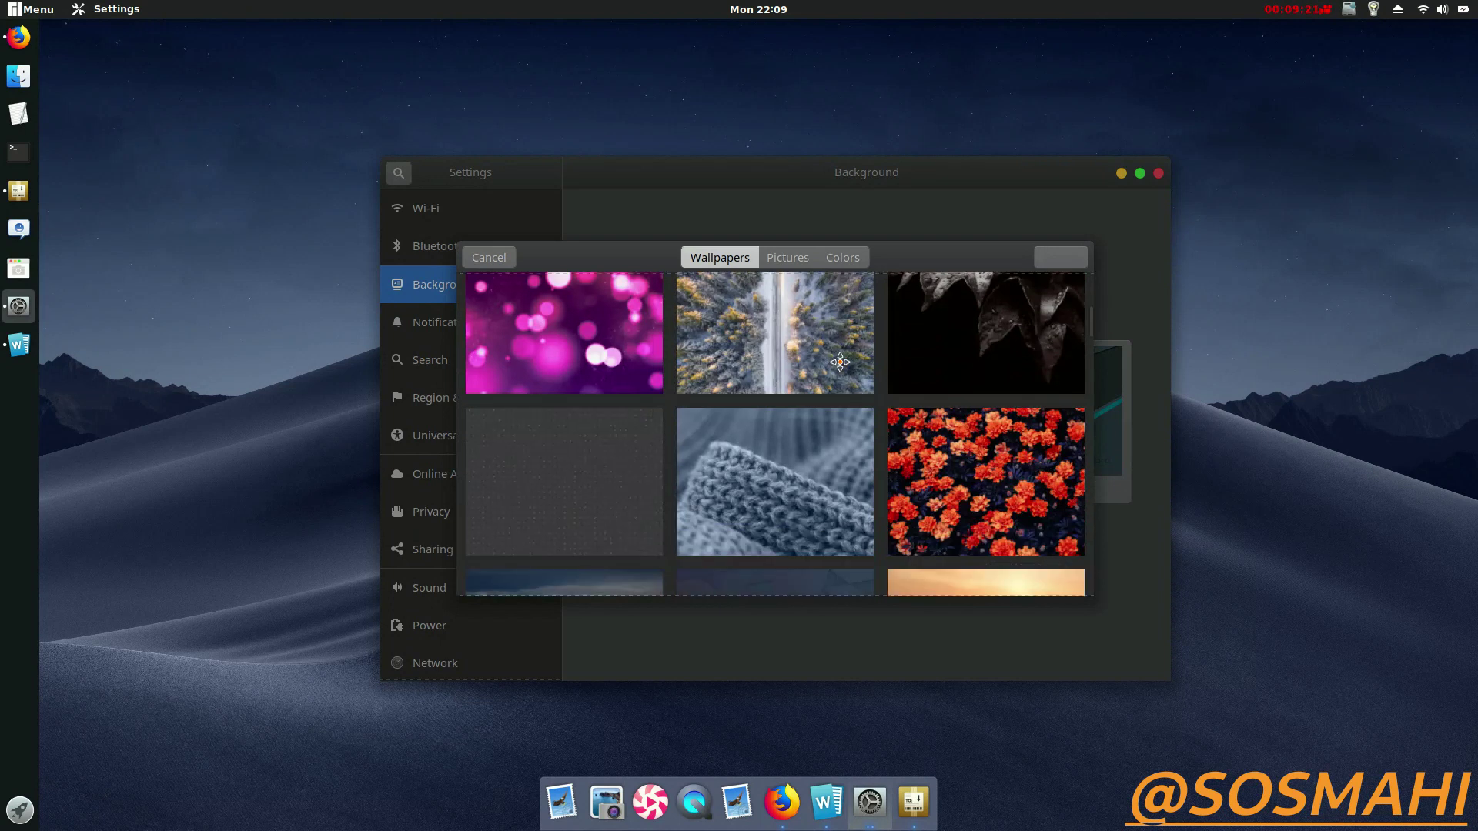
{"action": "scroll", "coordinate": [841, 362], "scroll_direction": "down", "scroll_amount": 15}
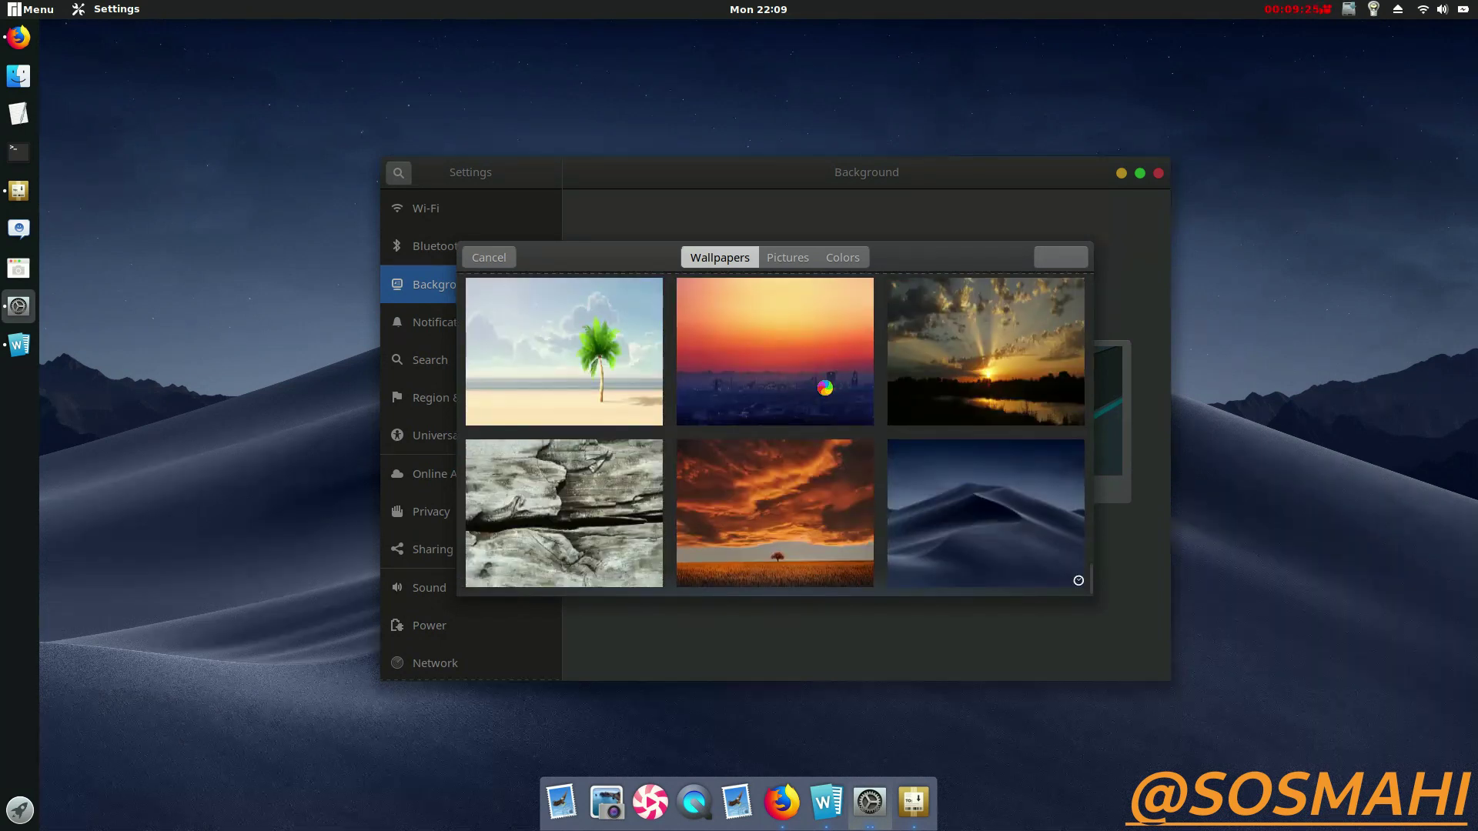
{"action": "left_click", "coordinate": [985, 512]}
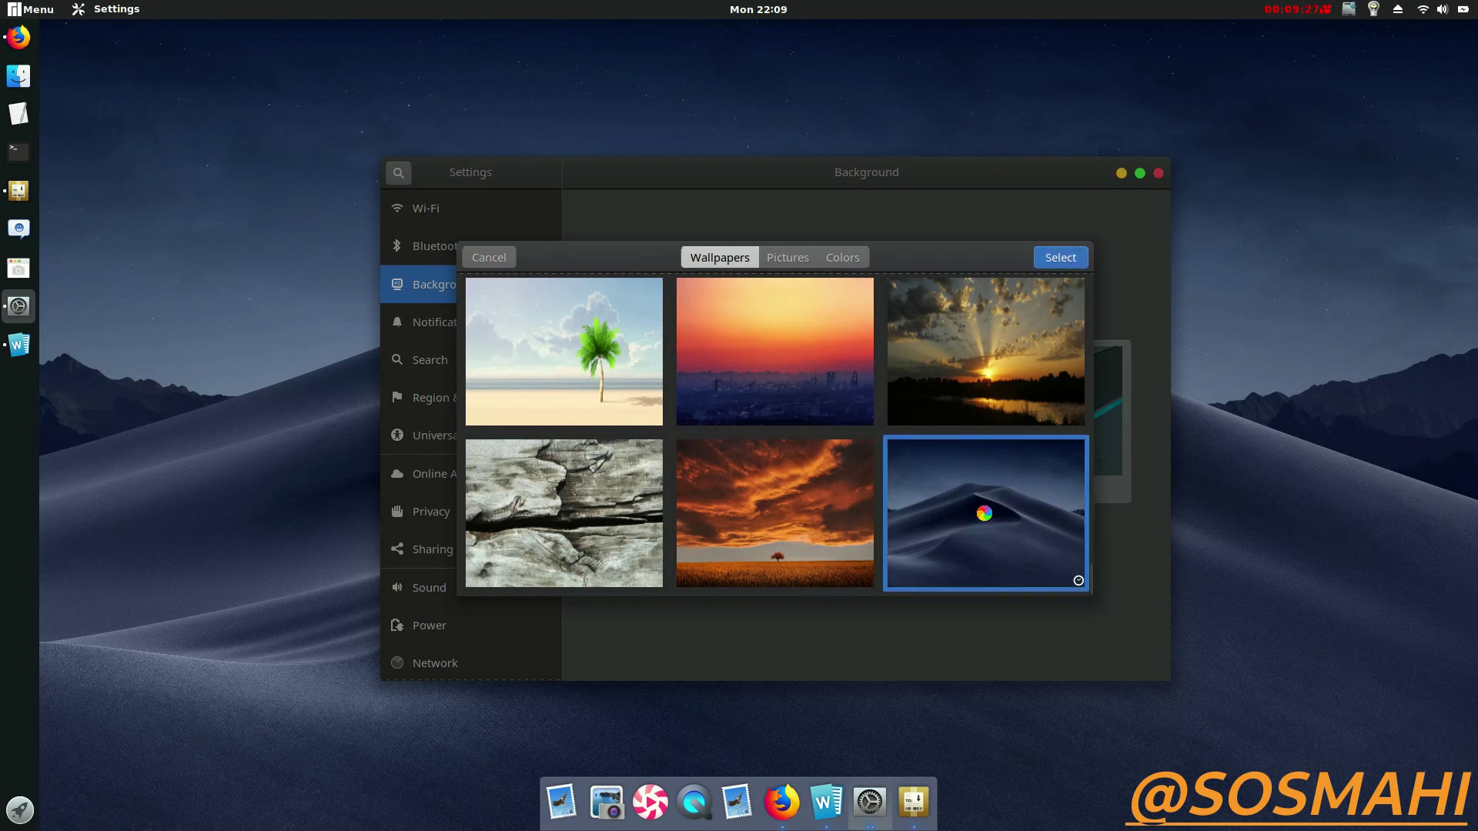
{"action": "left_click", "coordinate": [1065, 259]}
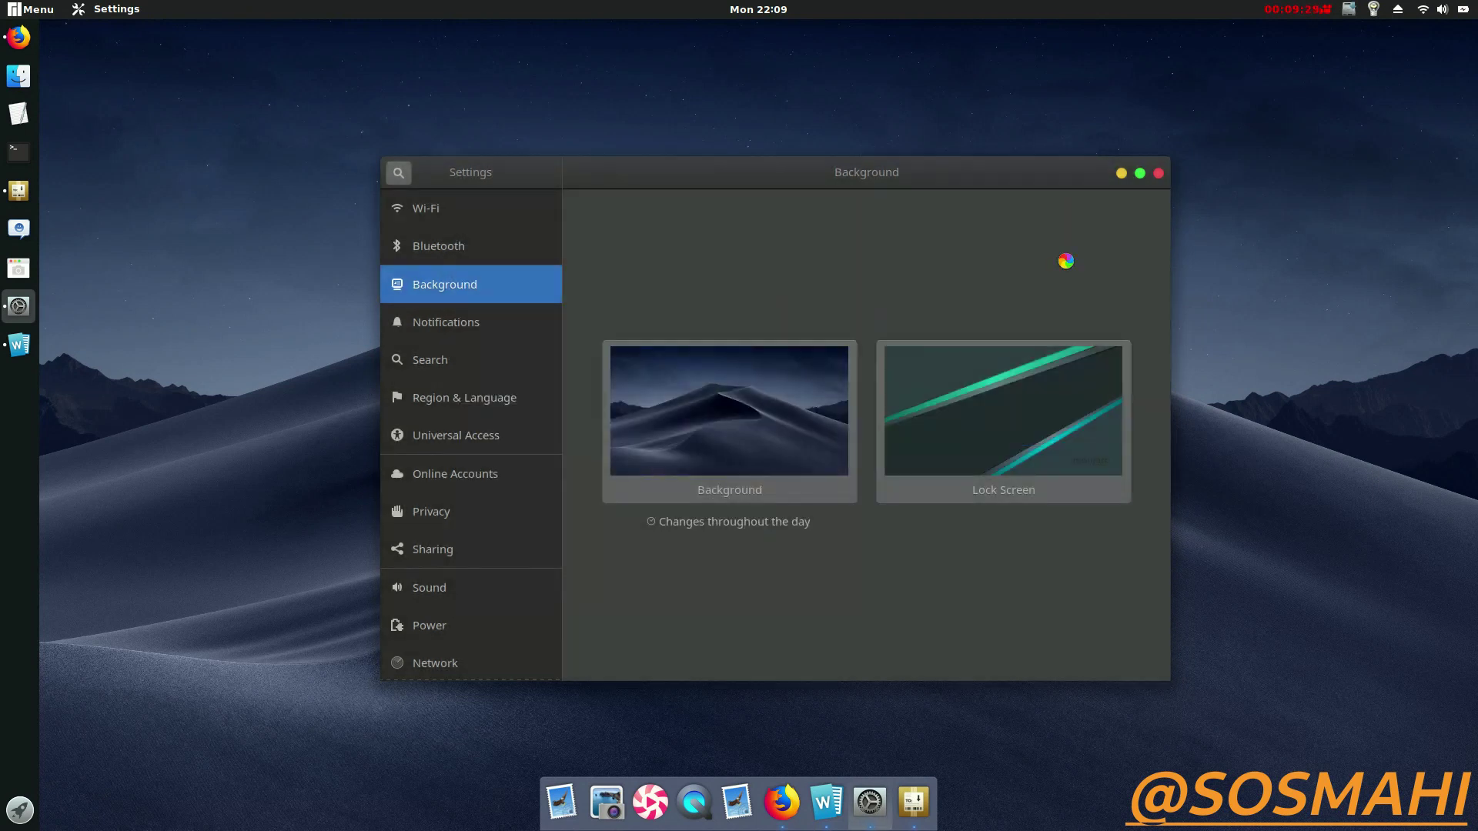
{"action": "left_click", "coordinate": [1158, 171]}
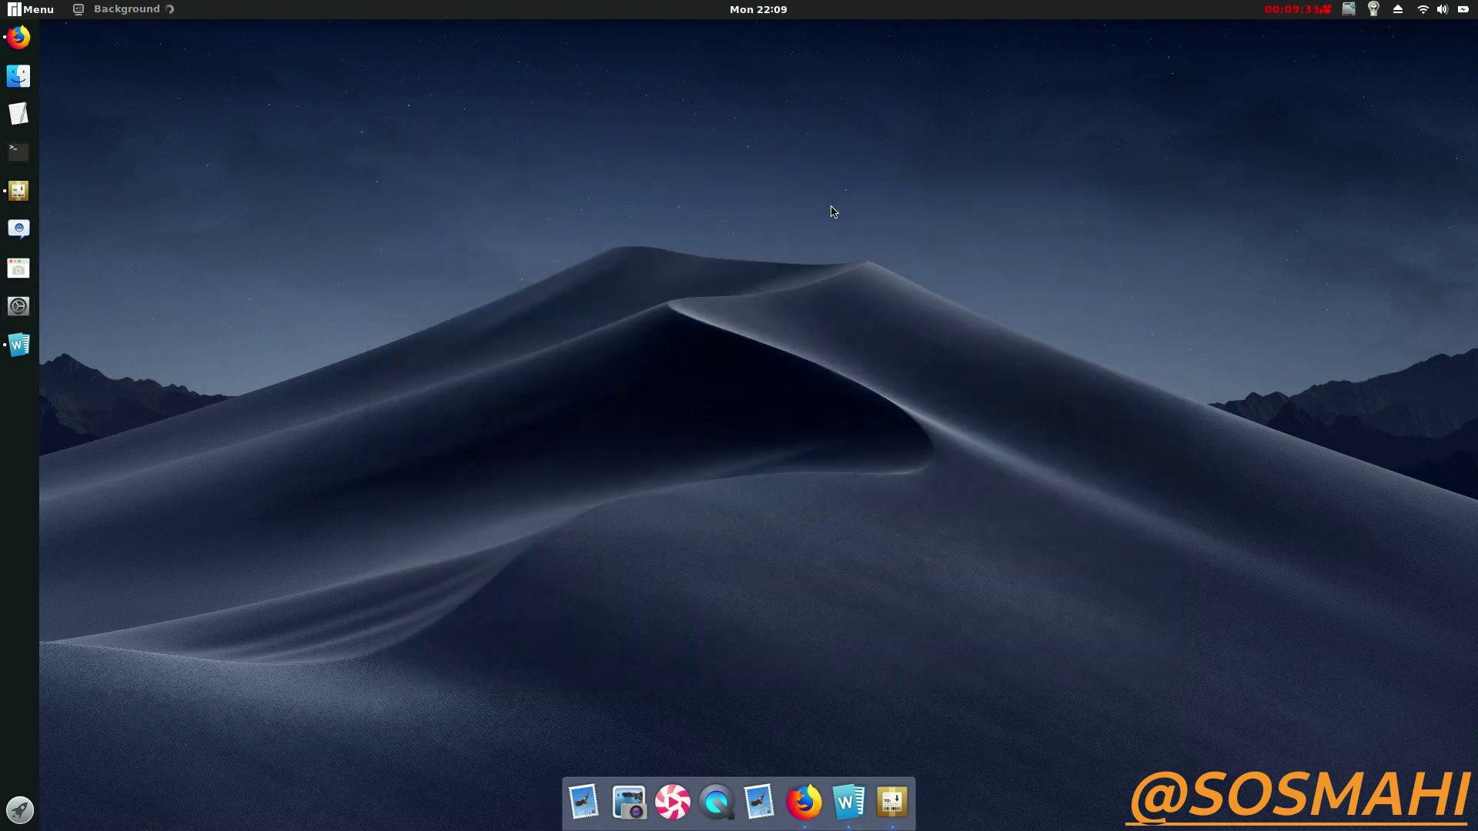
{"action": "right_click", "coordinate": [675, 247]}
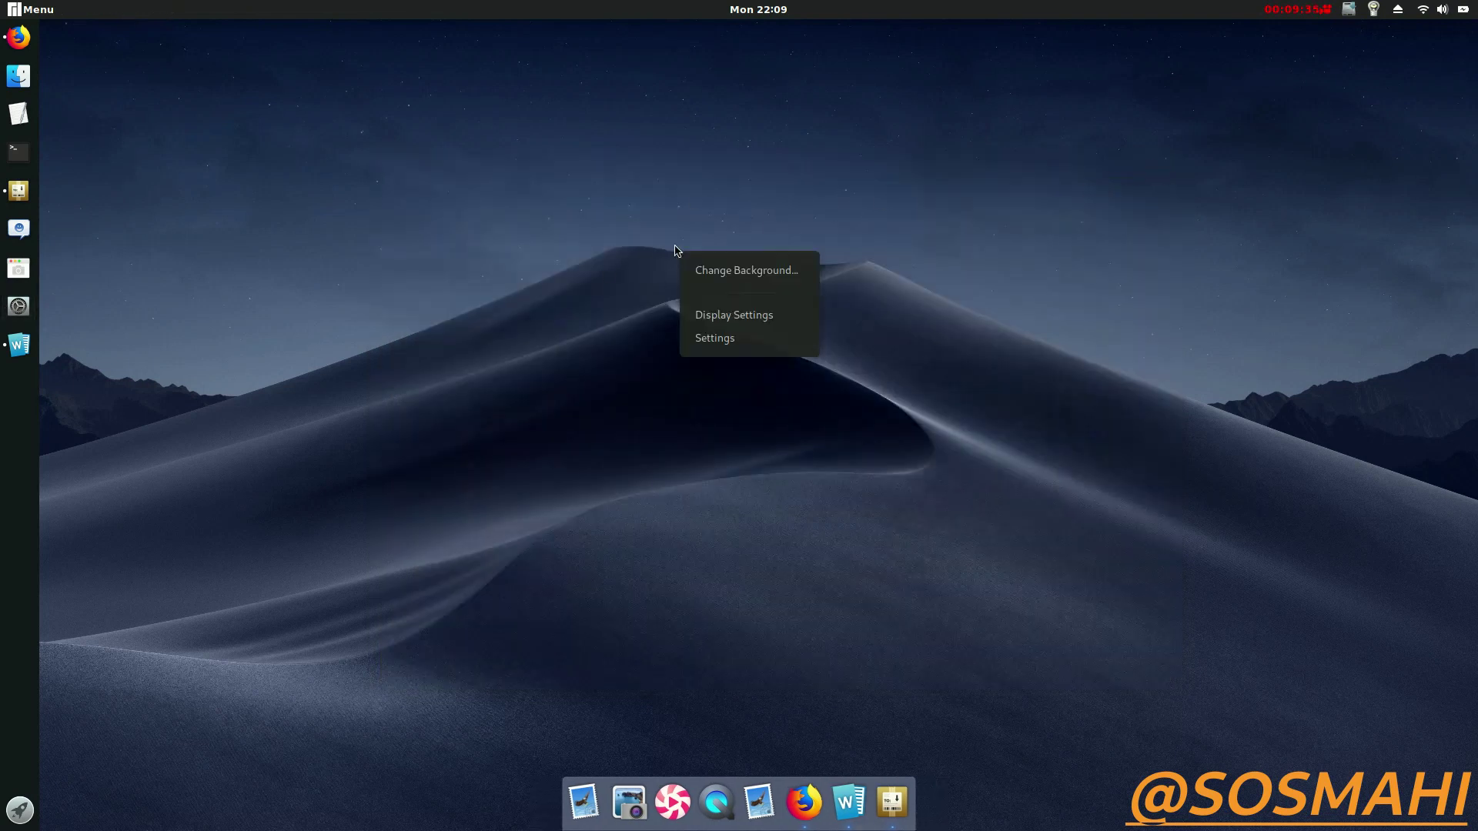
{"action": "left_click", "coordinate": [544, 275]}
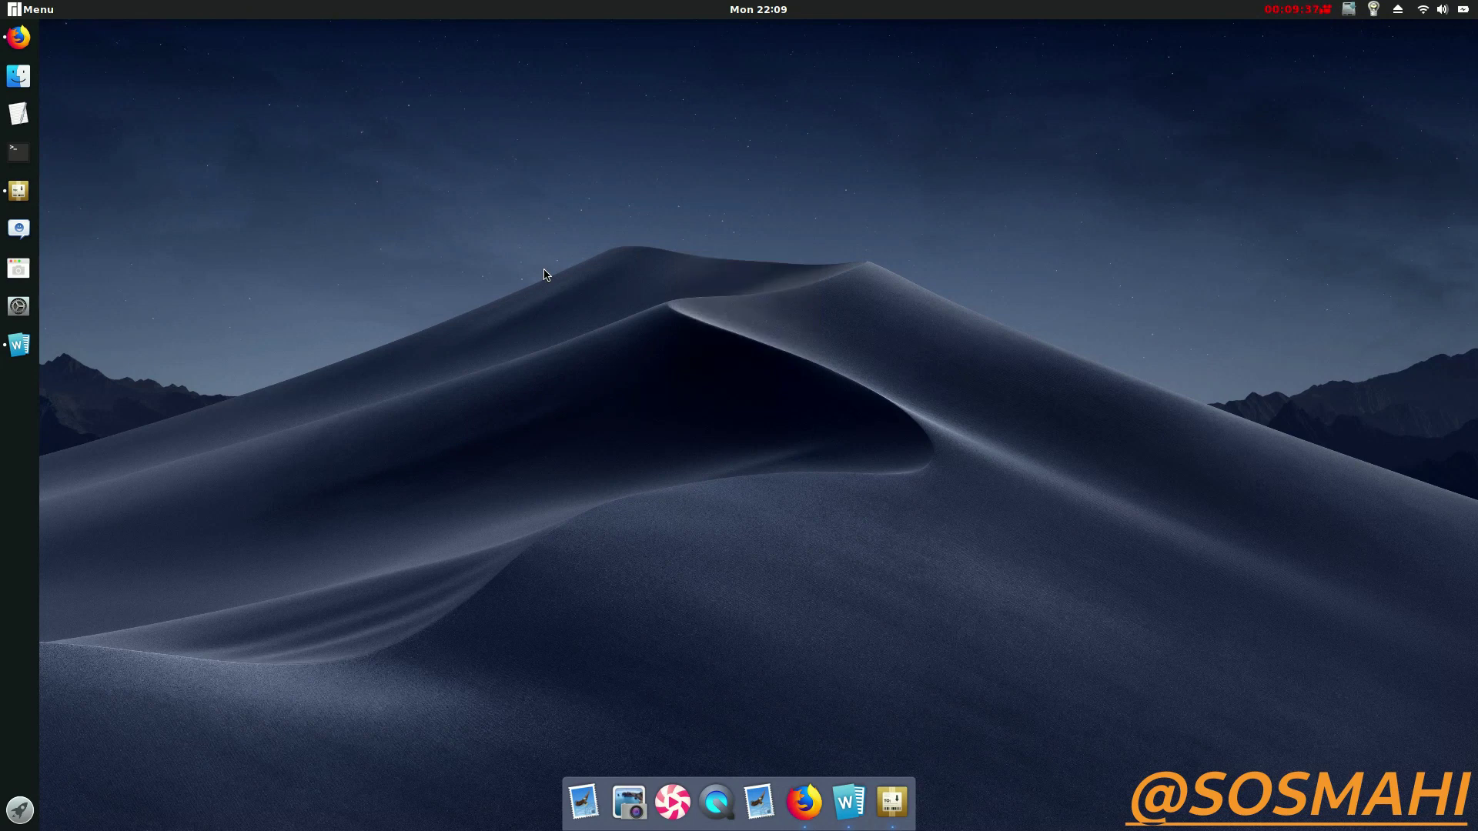
Return to the Writer document and highlight the closing lines "Viola!!! You got yourself a Mac Os look desktop!!" and "SHARE & SUBSCRIBE"
{"action": "left_click", "coordinate": [18, 345]}
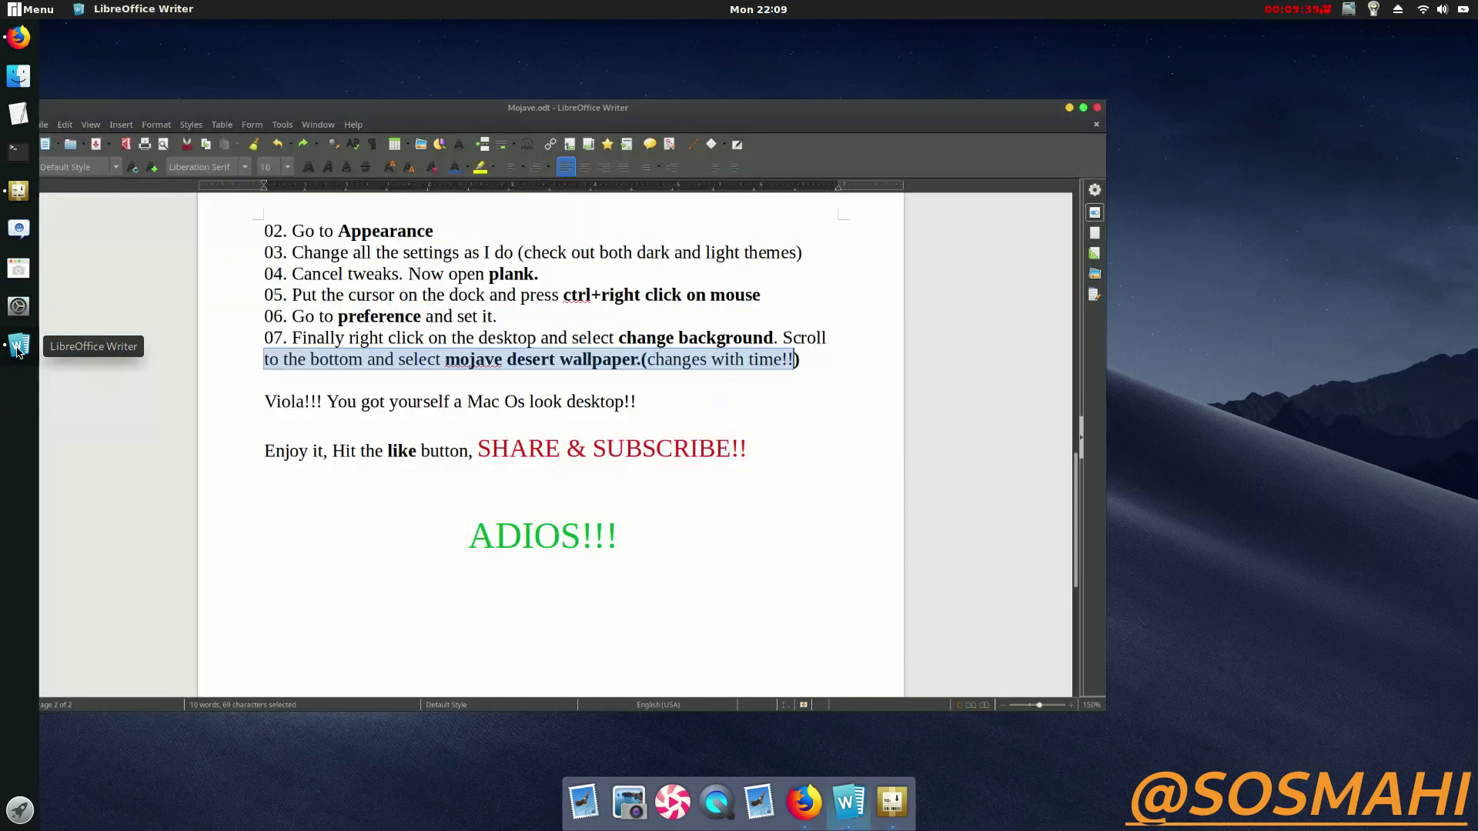
{"action": "left_click_drag", "start_coordinate": [353, 420], "coordinate": [852, 420]}
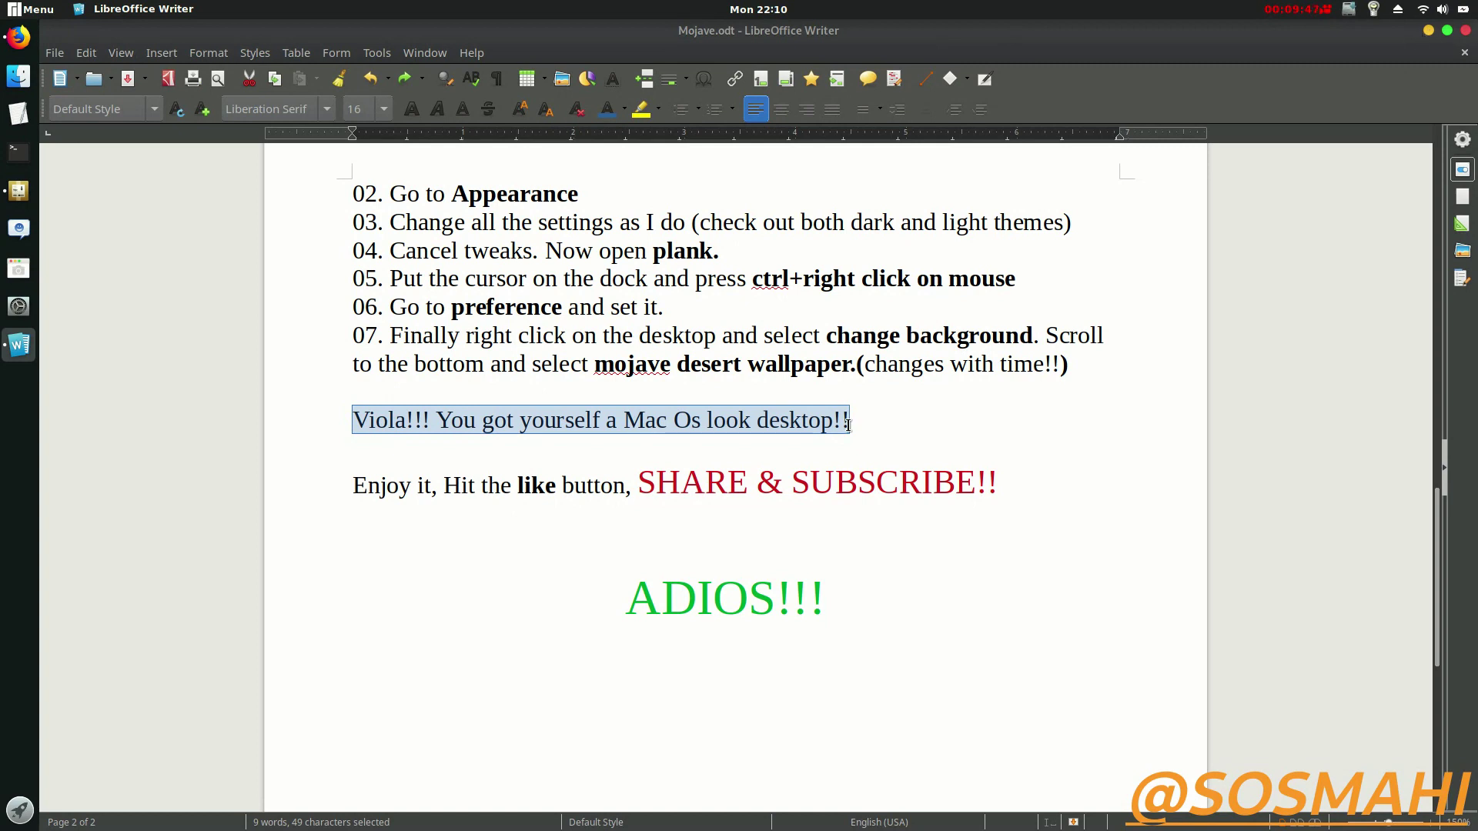
{"action": "left_click_drag", "start_coordinate": [653, 484], "coordinate": [990, 468]}
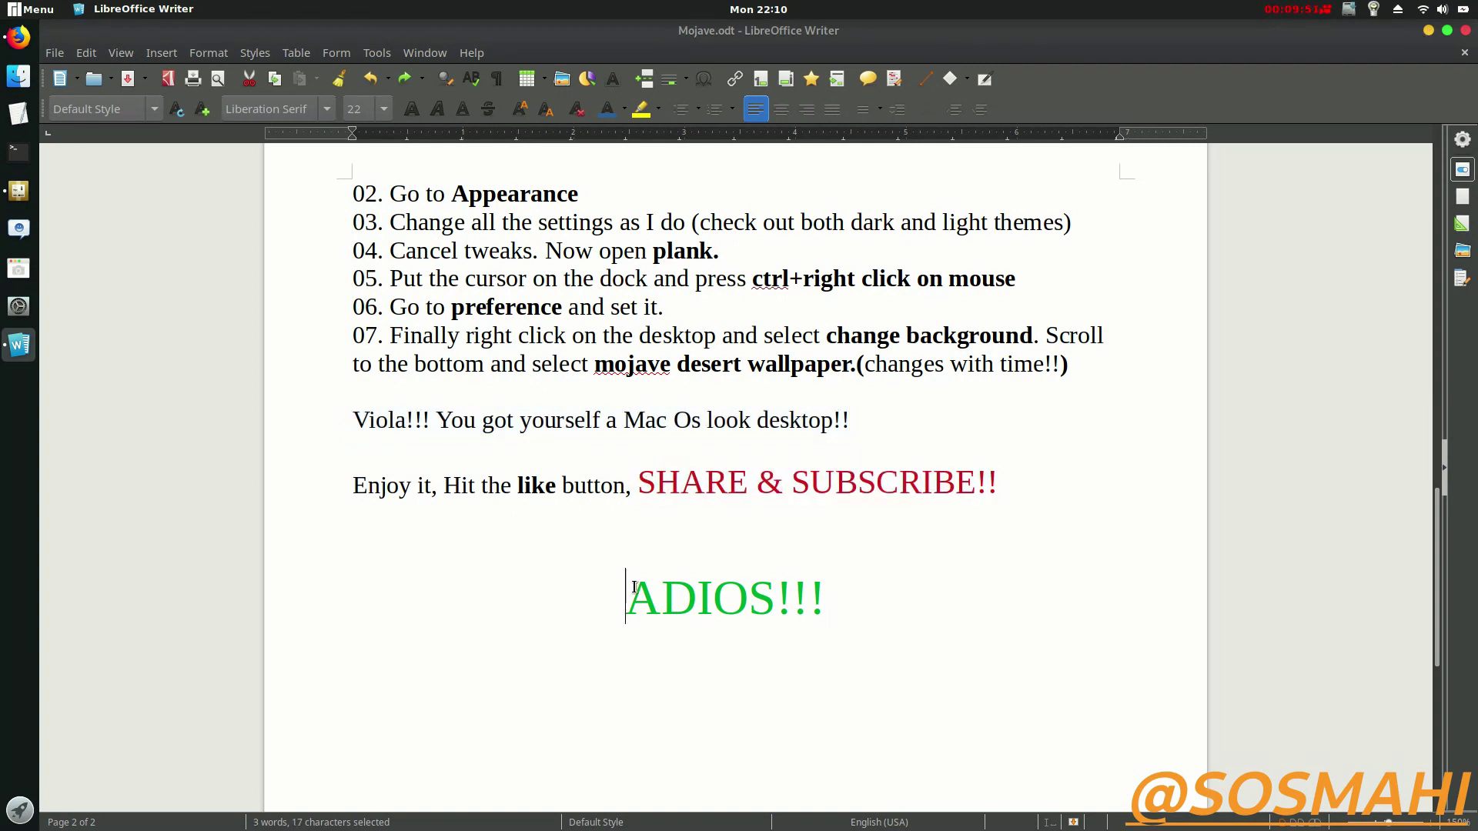